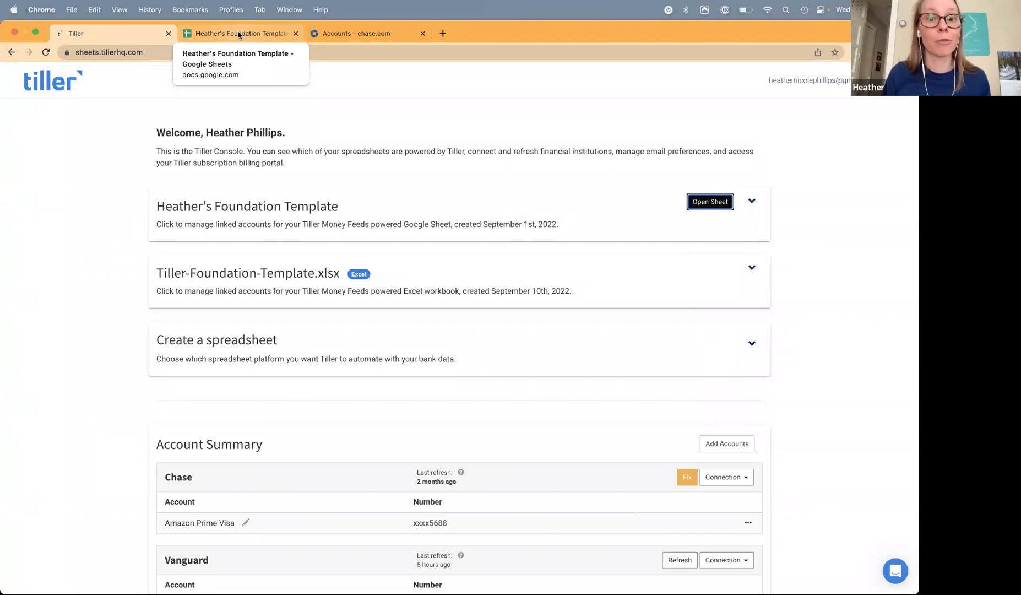
- Switch to the Foundation Template in Google Sheets and select the last filled transaction row, row 410
left_click(238, 34)
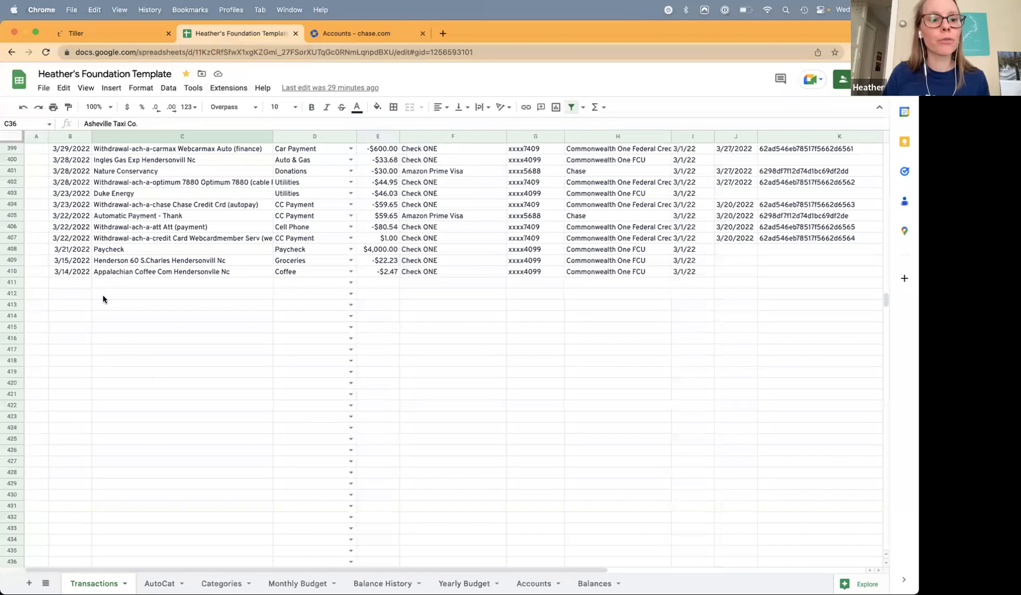
left_click(16, 272)
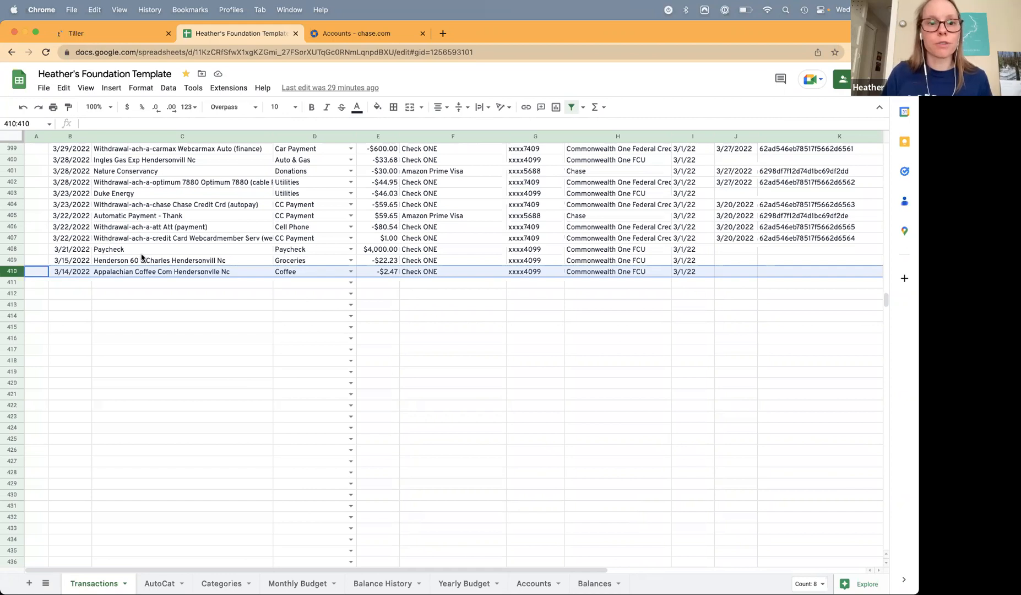
- Switch to the Chase accounts page and open the download form for the credit card's account activity
left_click(351, 34)
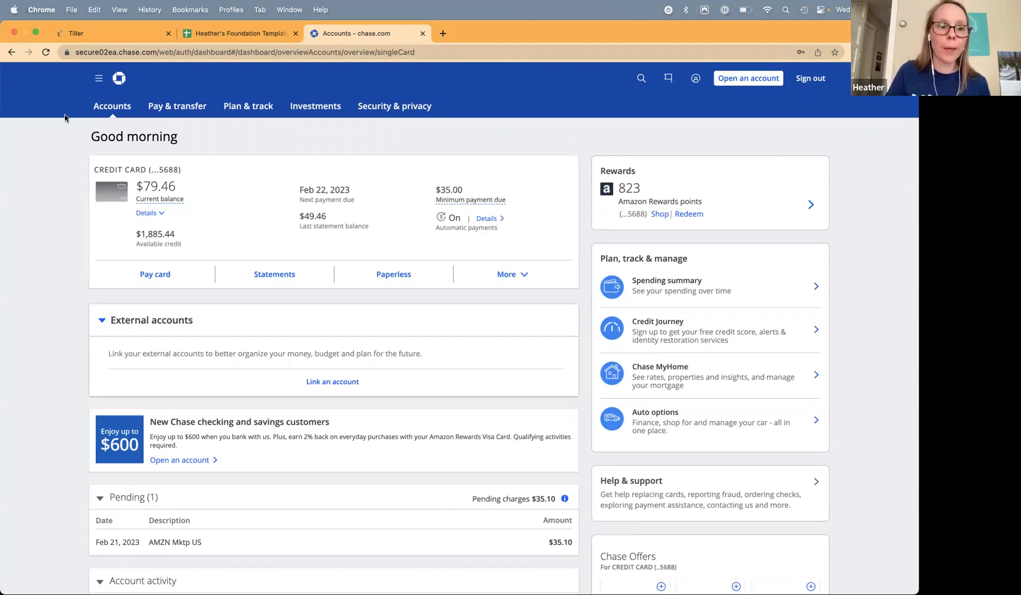
scroll(305, 319, "down", 2)
scroll(304, 320, "down", 5)
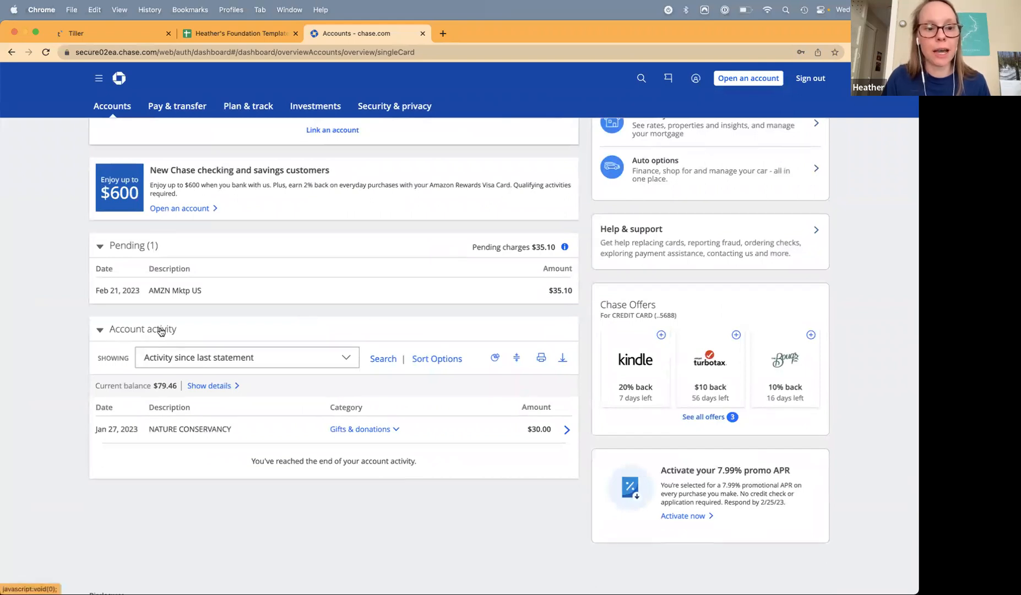
left_click(563, 359)
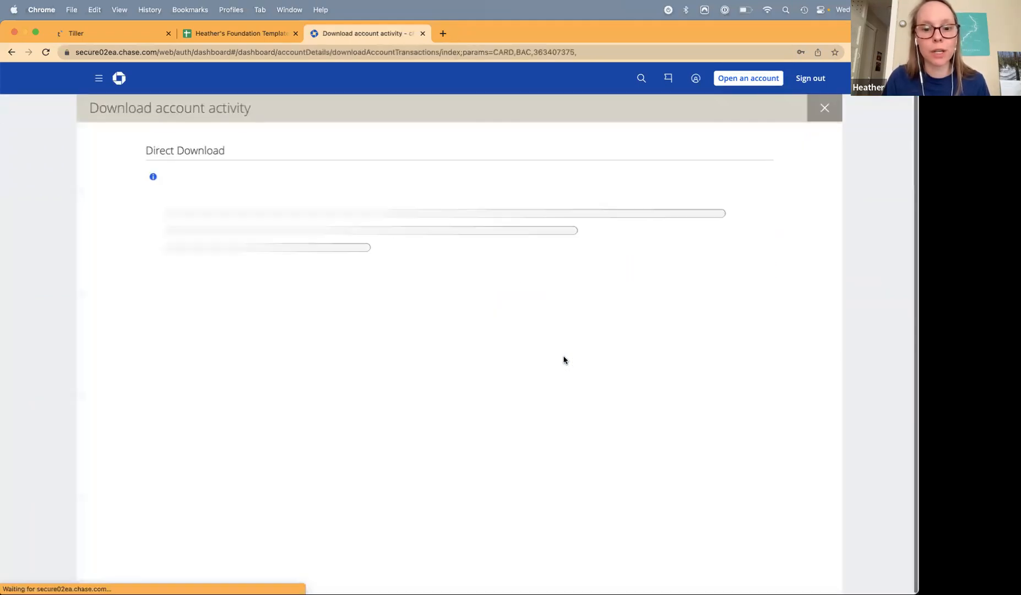
- Examine the available file type, account and activity period options for the download, keeping the current selections
left_click(440, 299)
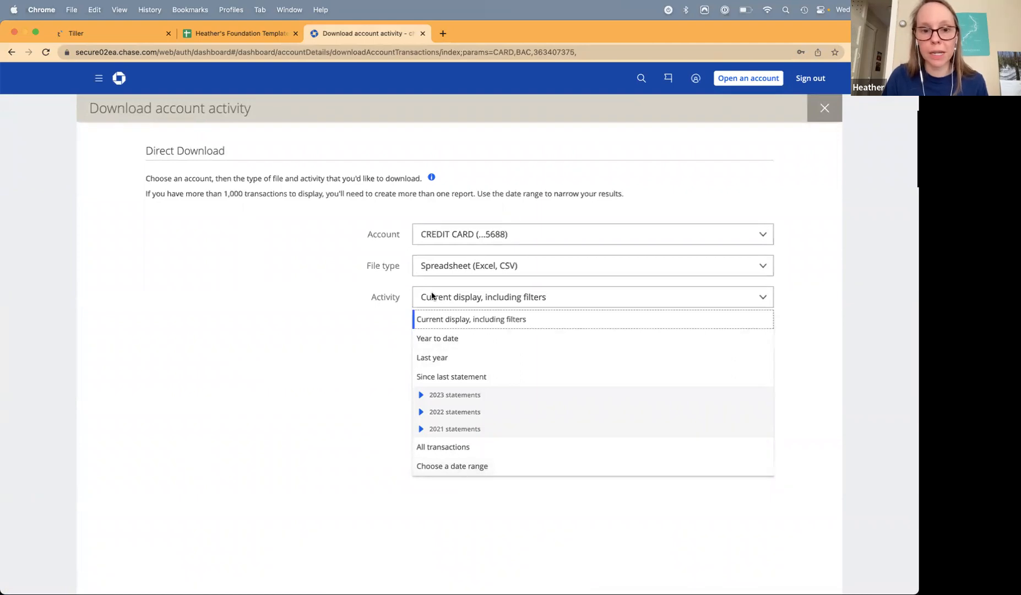
left_click(464, 270)
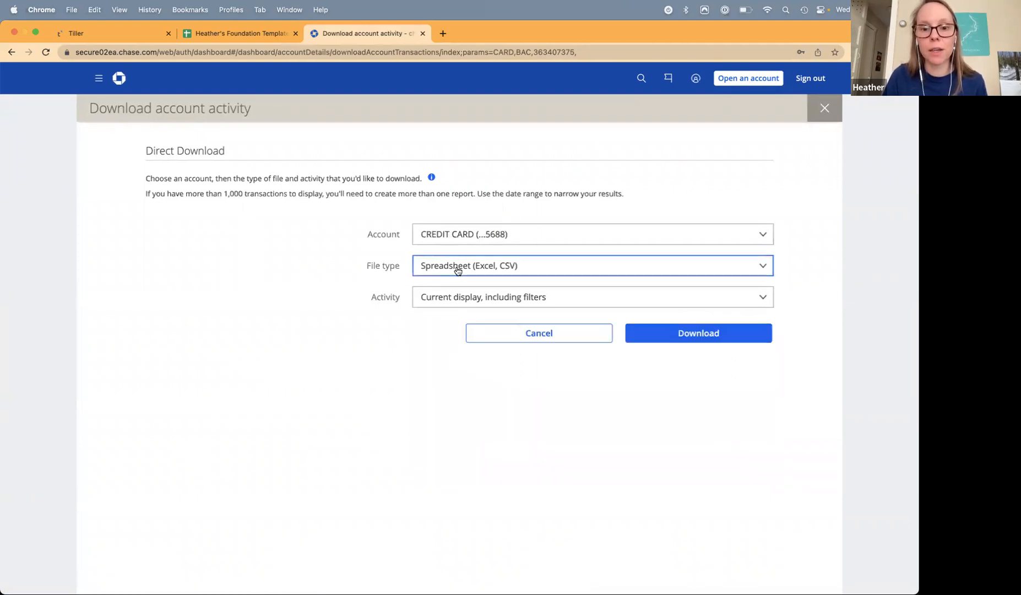
left_click(463, 270)
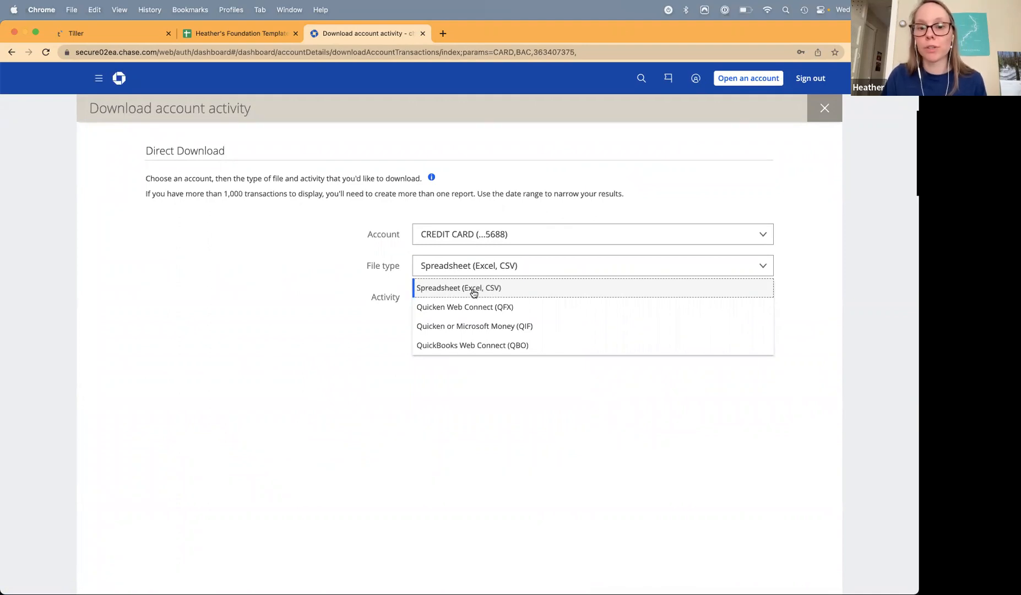
left_click(379, 288)
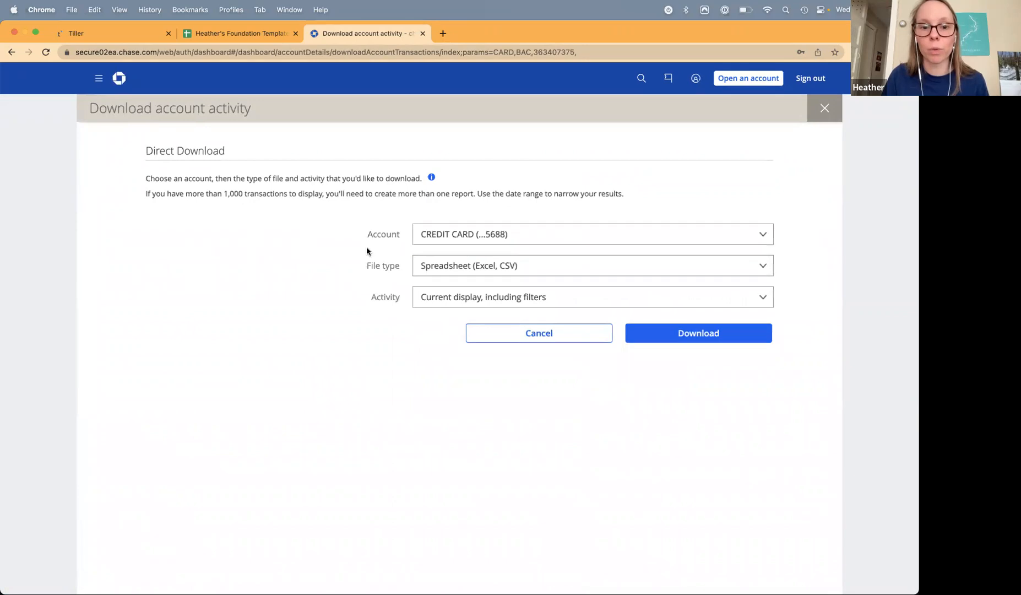
left_click(455, 237)
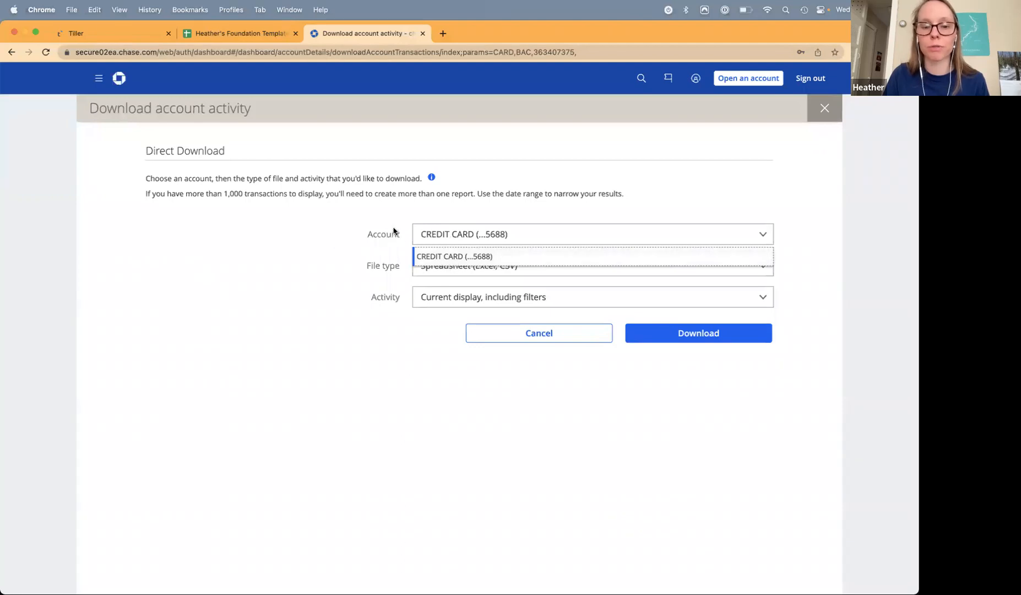
left_click(388, 293)
left_click(449, 305)
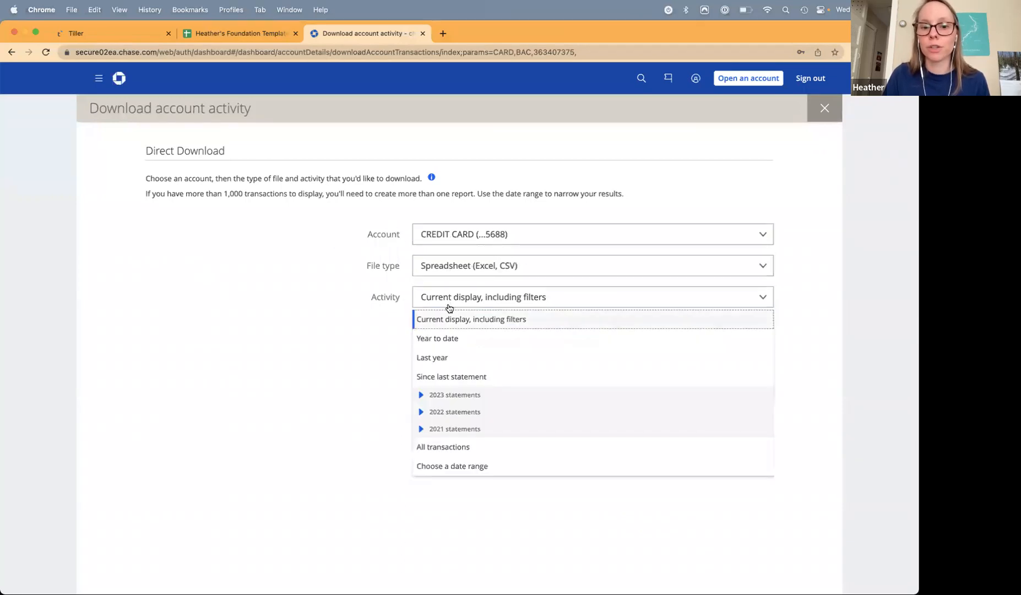
left_click(365, 339)
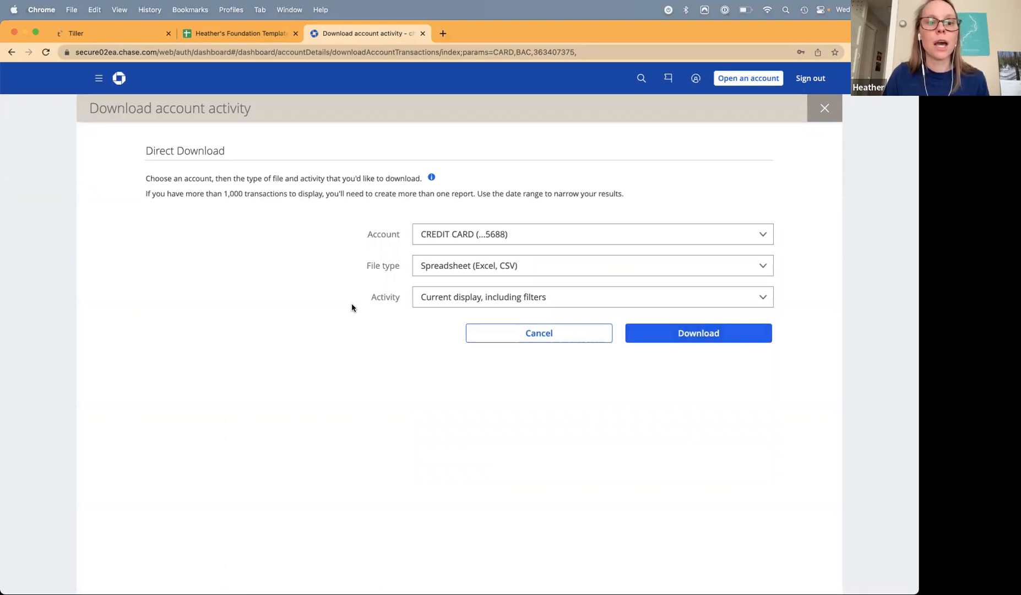
- Open the downloaded Chase 2022 activity CSV from the Downloads folder in Excel and enlarge its window
mouse_move(216, 579)
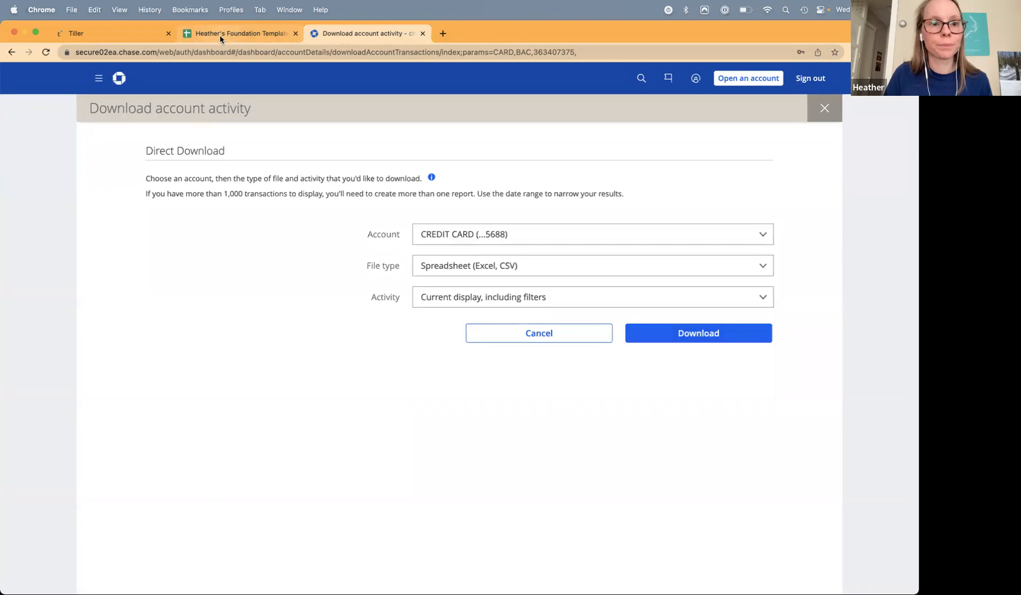
mouse_move(248, 575)
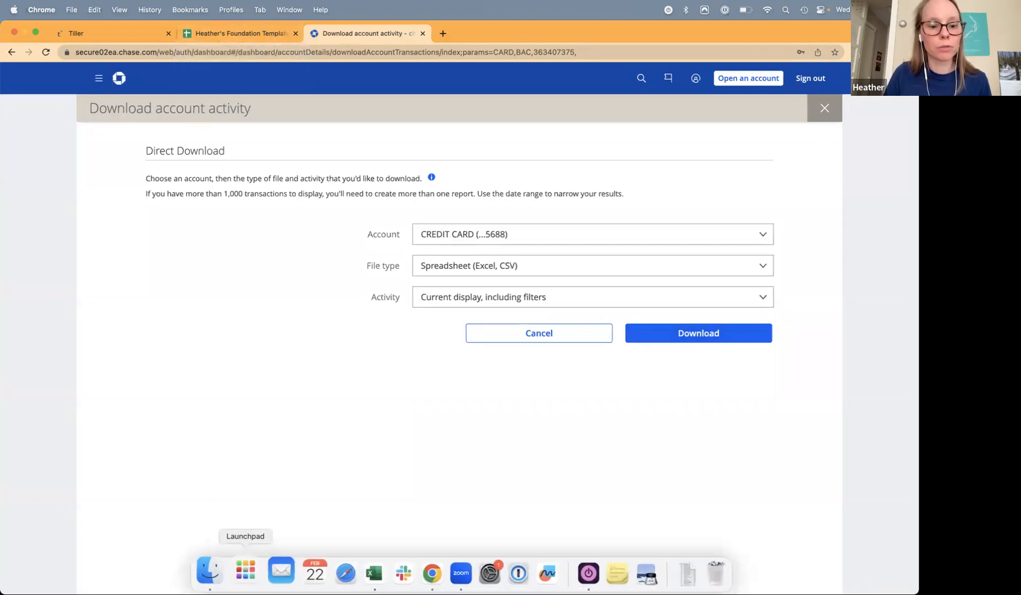
left_click(216, 573)
left_click(285, 173)
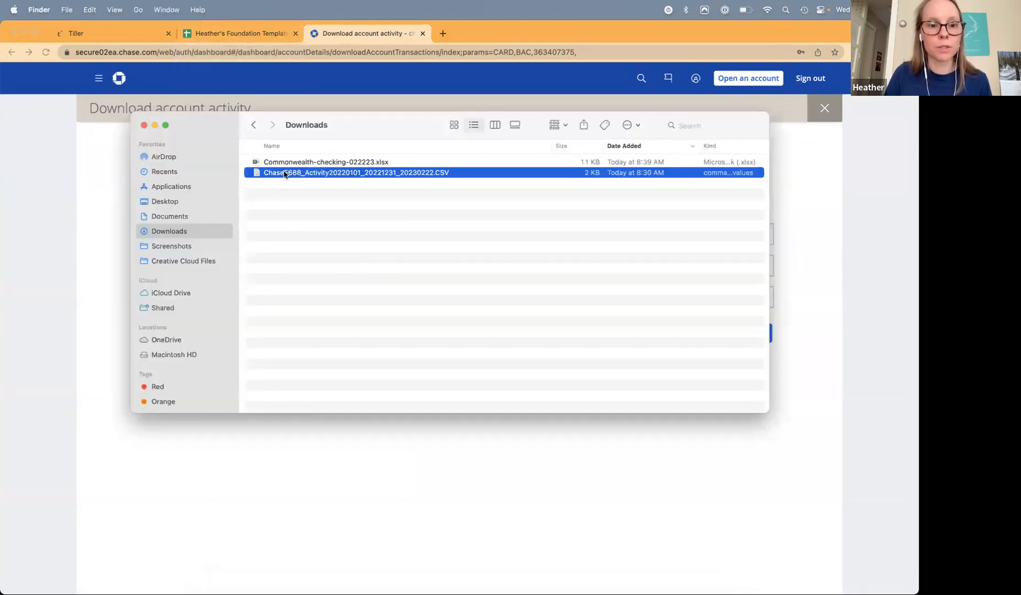
key("super+Tab")
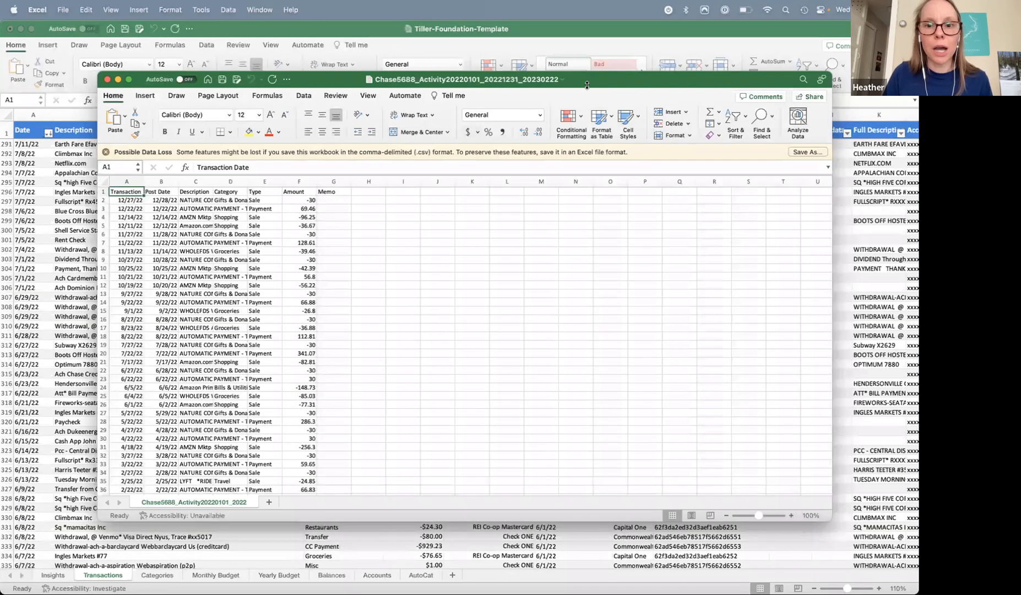
double_click(638, 83)
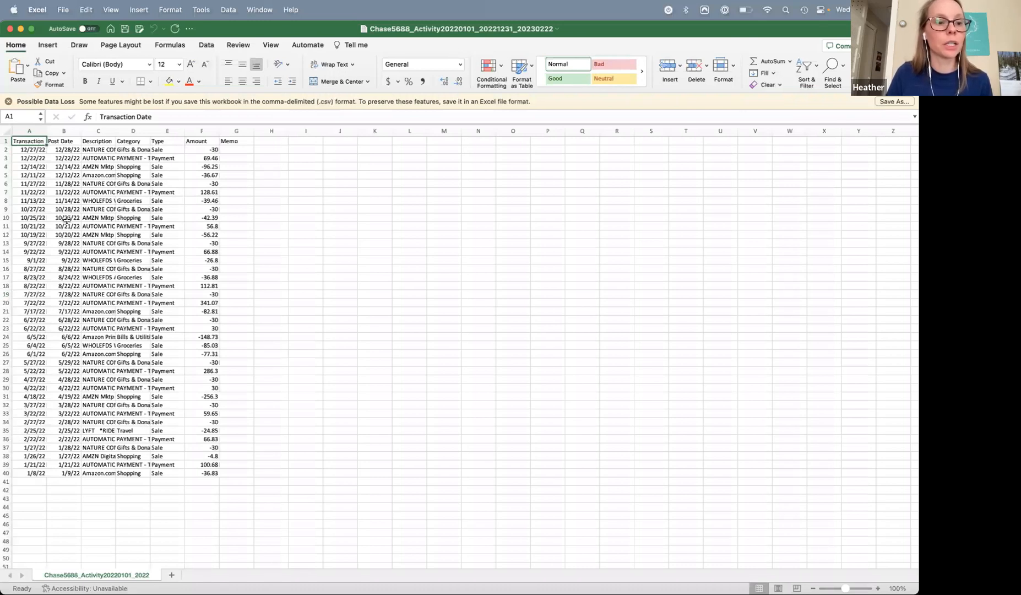
- Delete rows 2 through 33 of the CSV, covering the transactions dated 12/27/22 back to 3/22/22
left_click(8, 149)
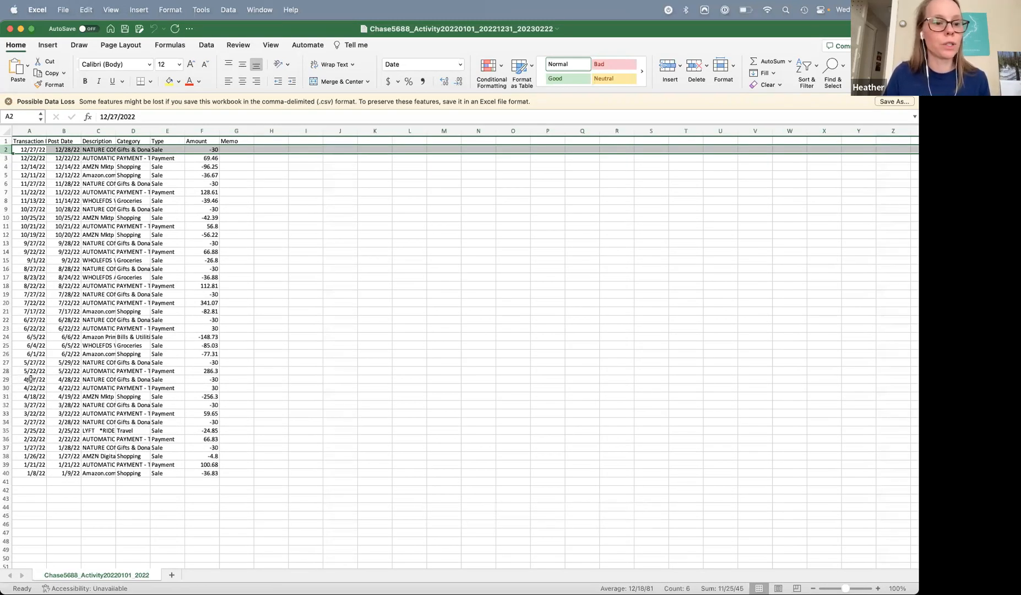
left_click(8, 413, "shift")
right_click(8, 413)
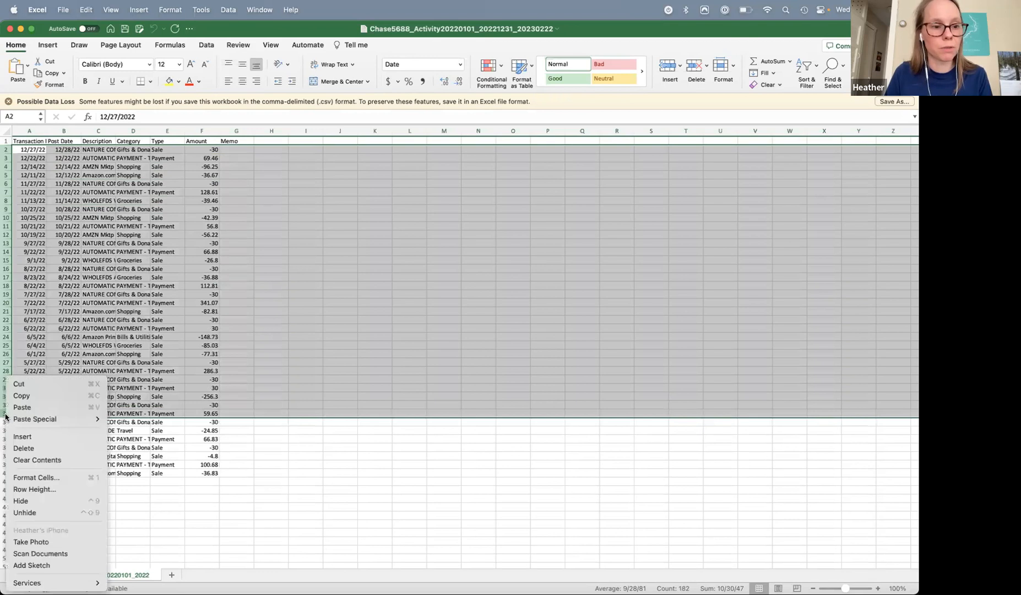
left_click(28, 450)
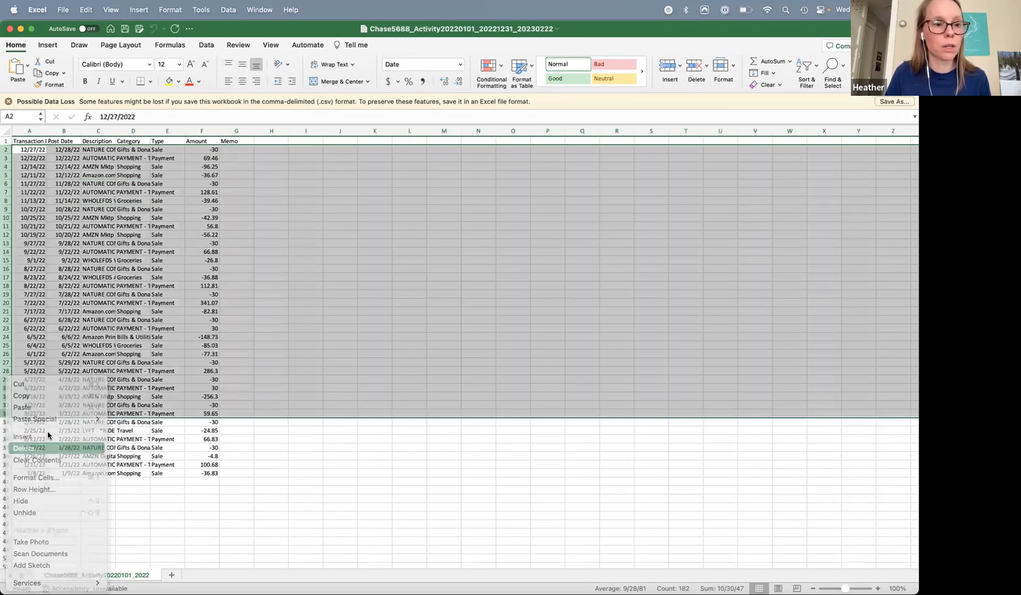
left_click(73, 208)
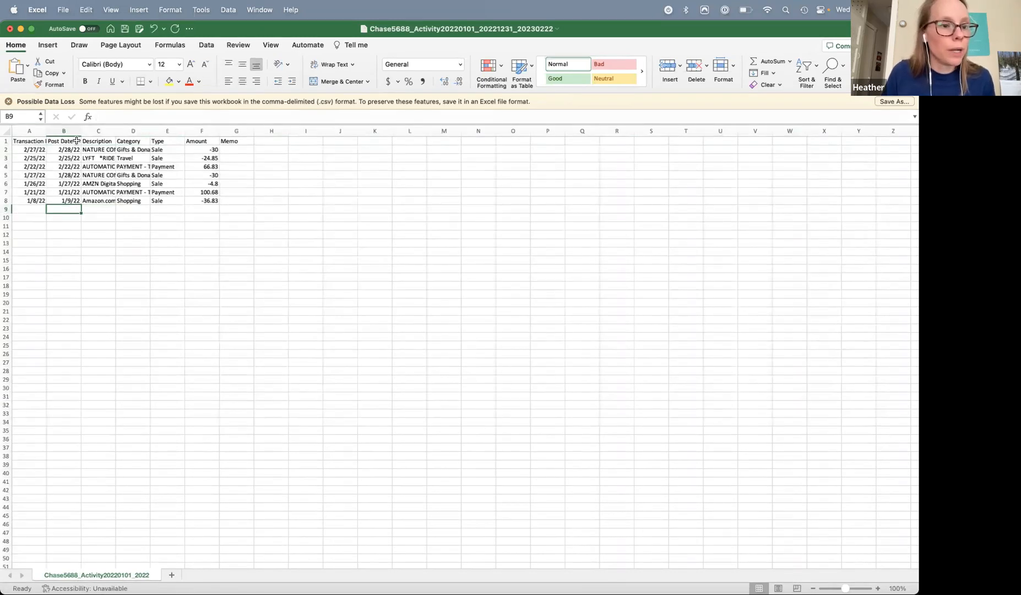
- Switch to Google Sheets and compare the Transactions sheet's blank column A and Date, Description, Category and Amount columns with the CSV layout
left_click(135, 149)
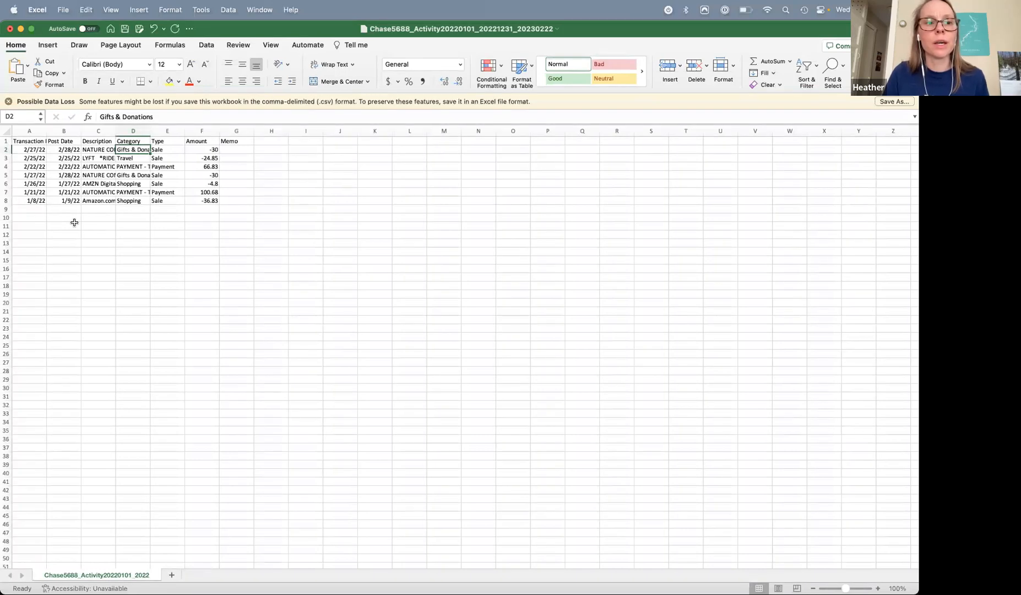
mouse_move(220, 594)
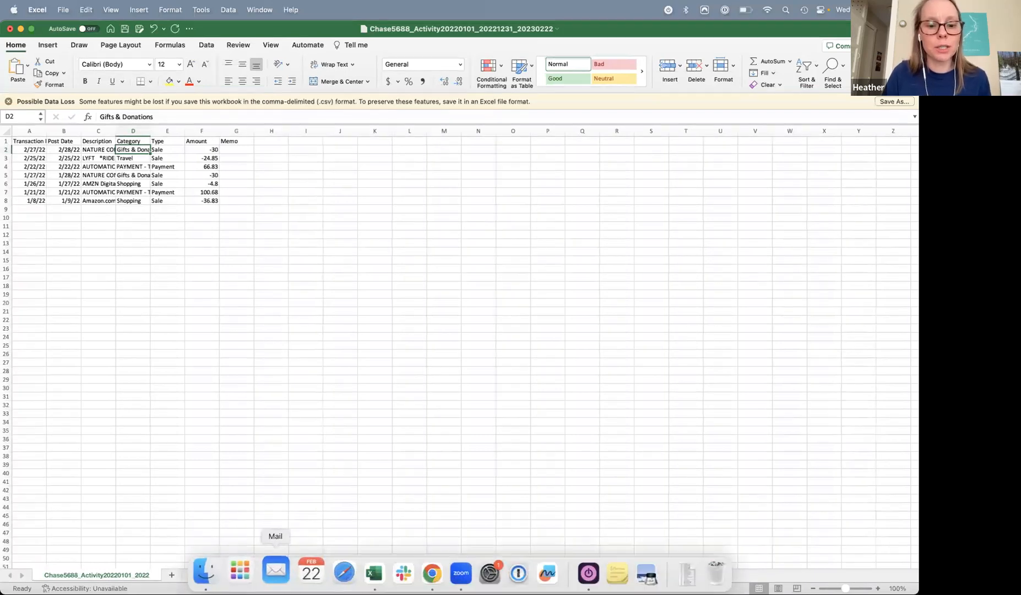
left_click(418, 572)
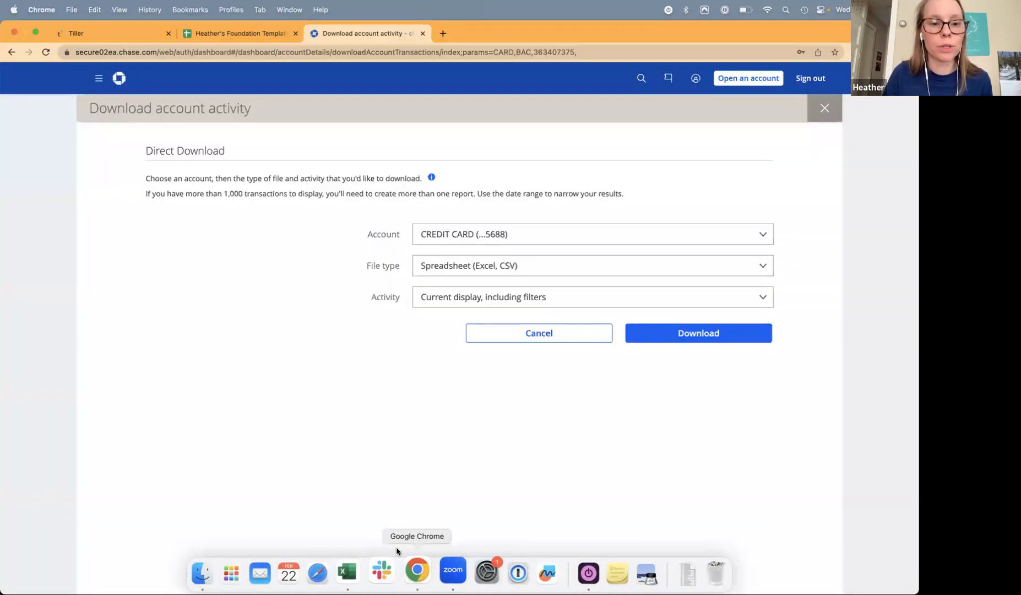
left_click(219, 33)
scroll(105, 212, "up", 15)
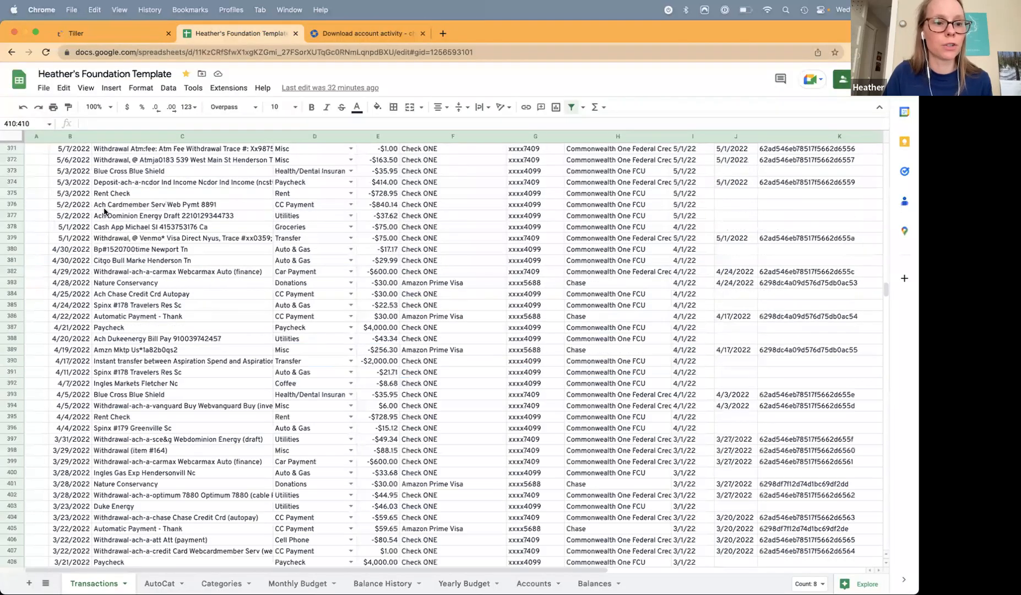
scroll(104, 212, "up", 20)
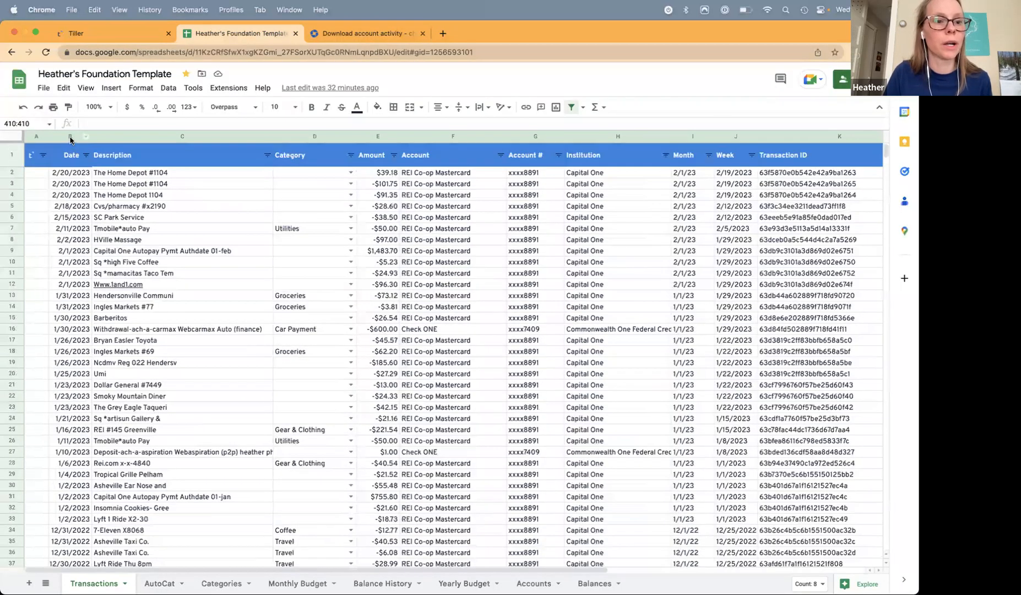
left_click(70, 137)
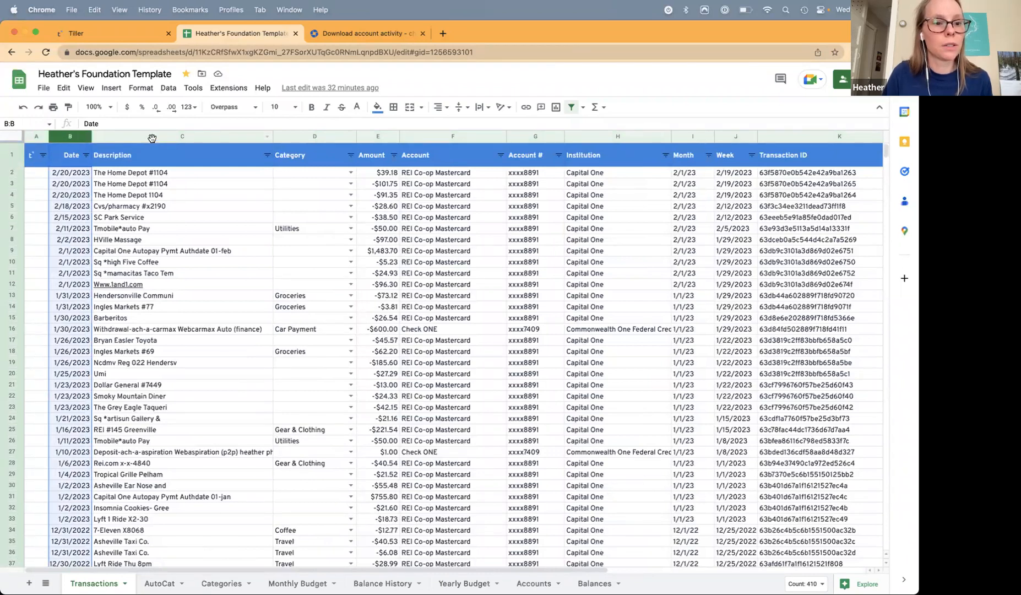
left_click(151, 137)
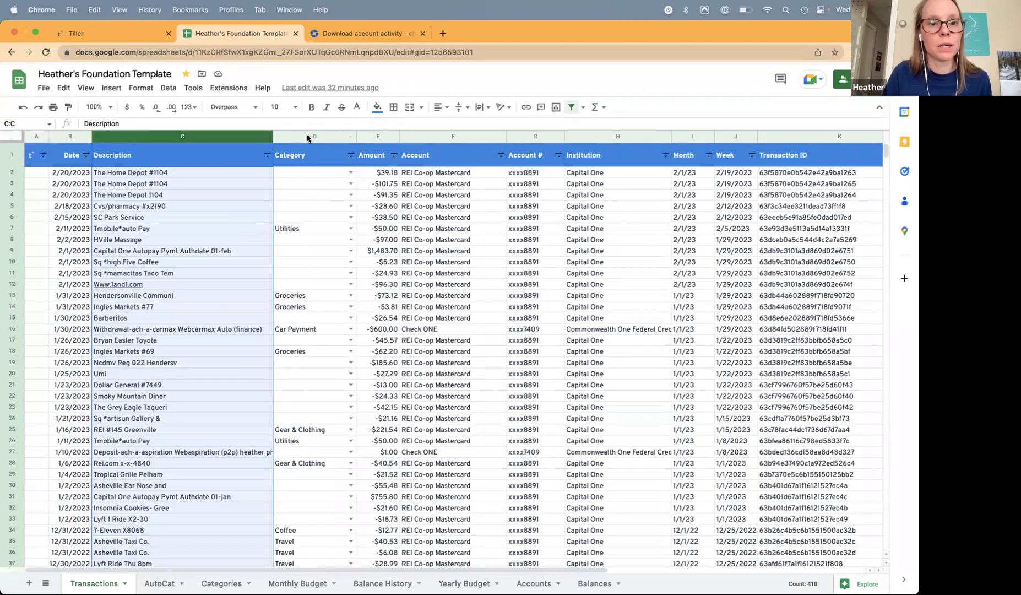
left_click(332, 137)
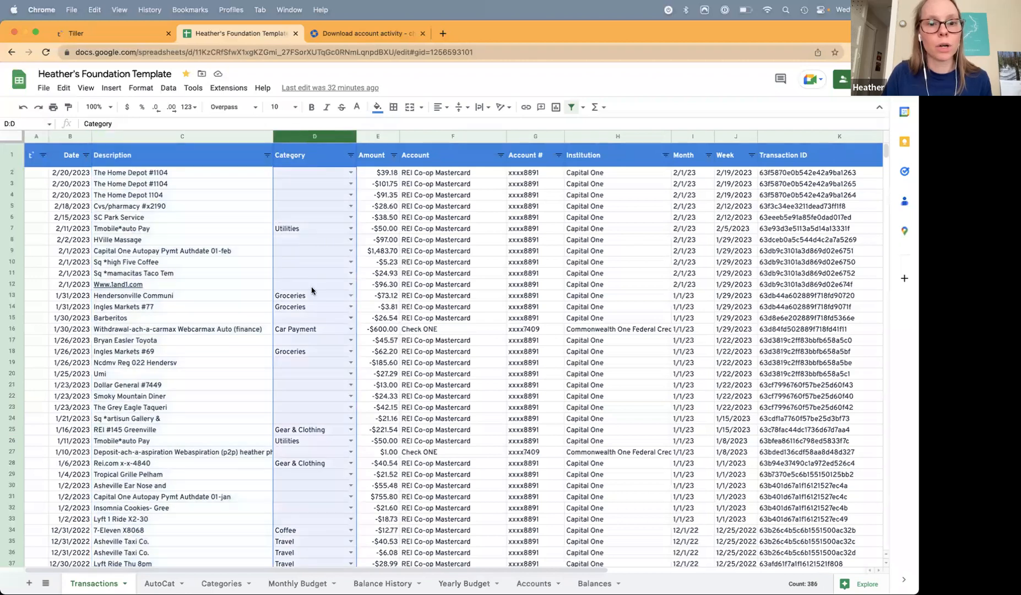
left_click(371, 137)
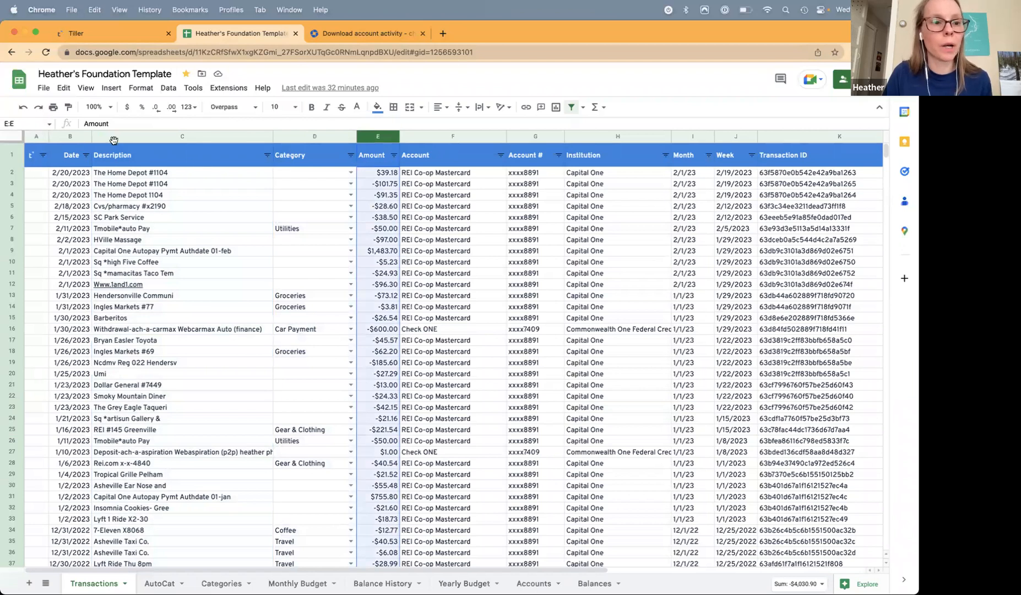
left_click(32, 135)
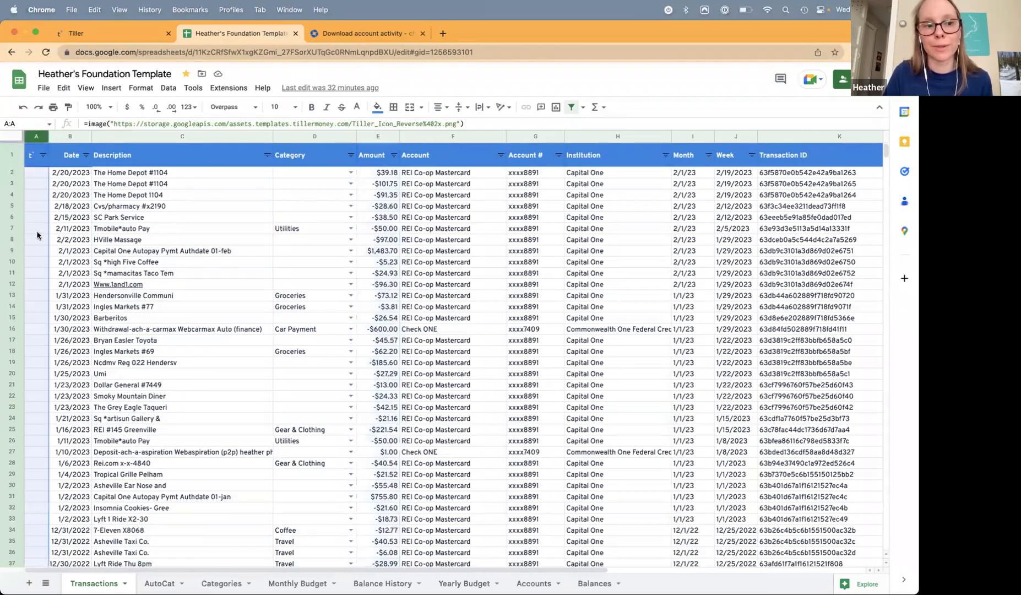
left_click(123, 220)
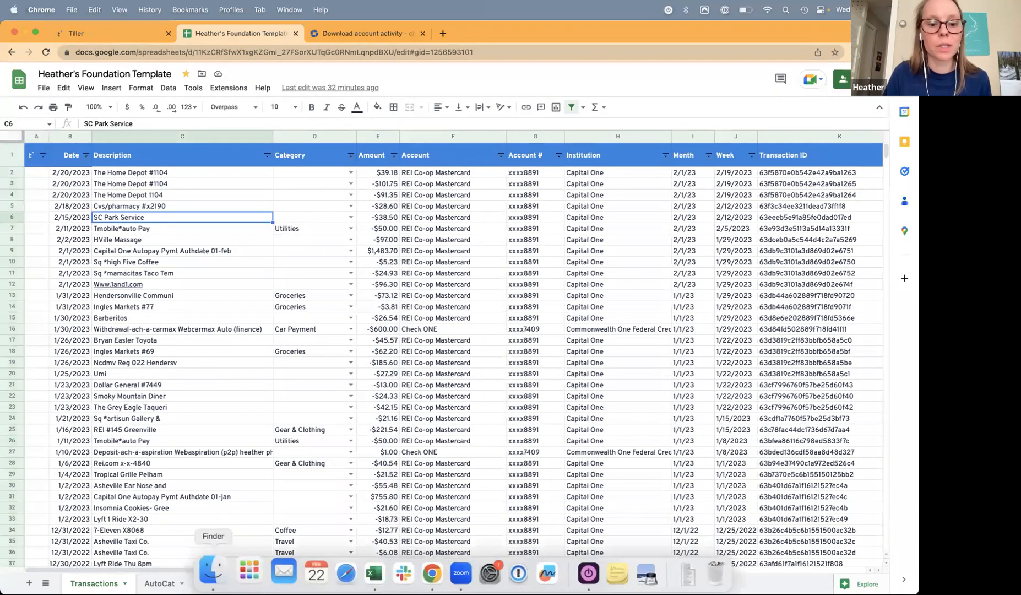
- Switch to Excel, clear the Transaction Date column of the Chase CSV and select the Post Date column
left_click(355, 572)
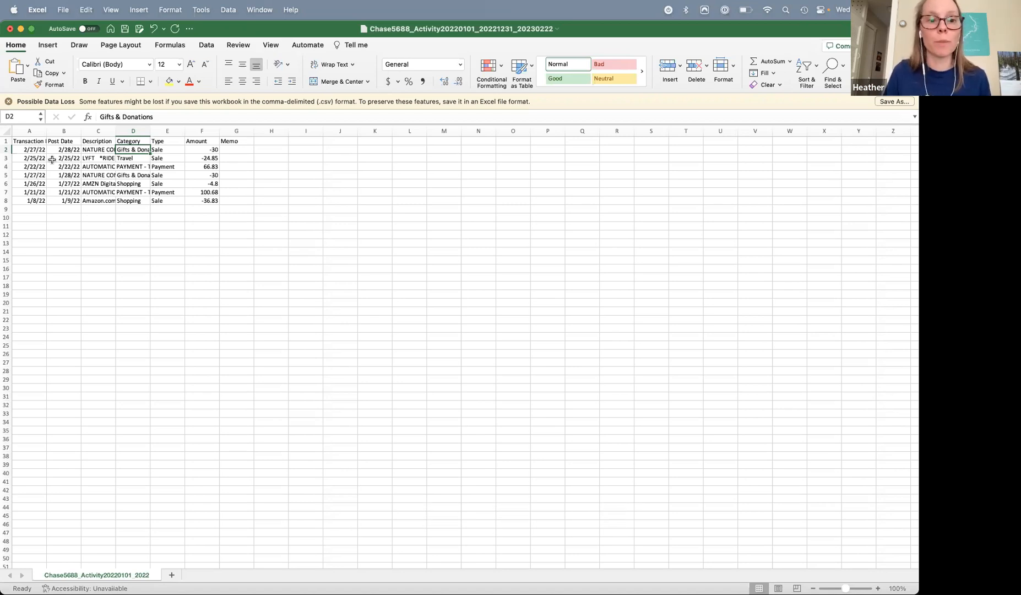
left_click(36, 131)
key("Delete")
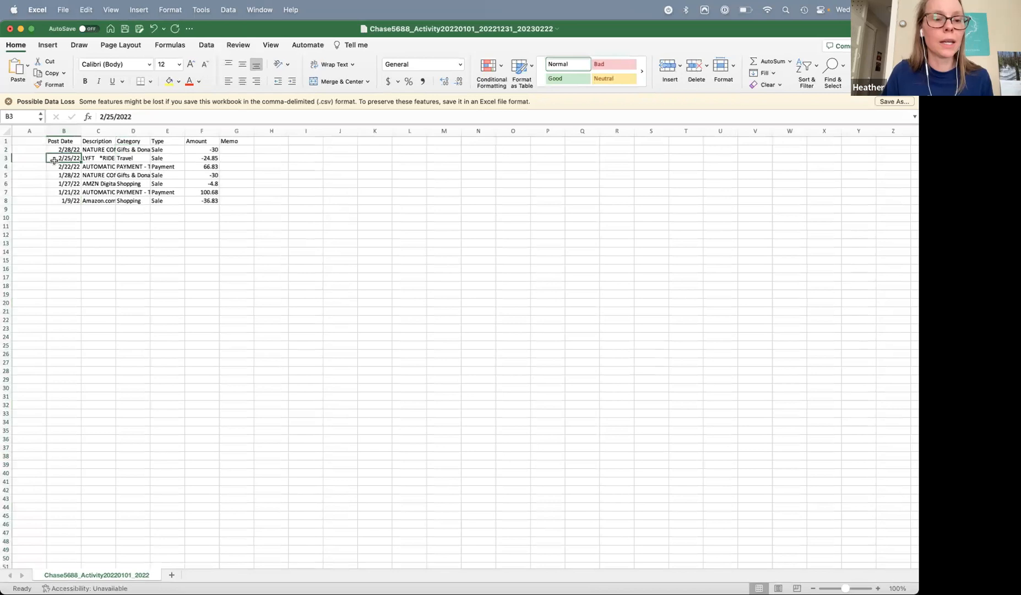
left_click(60, 130)
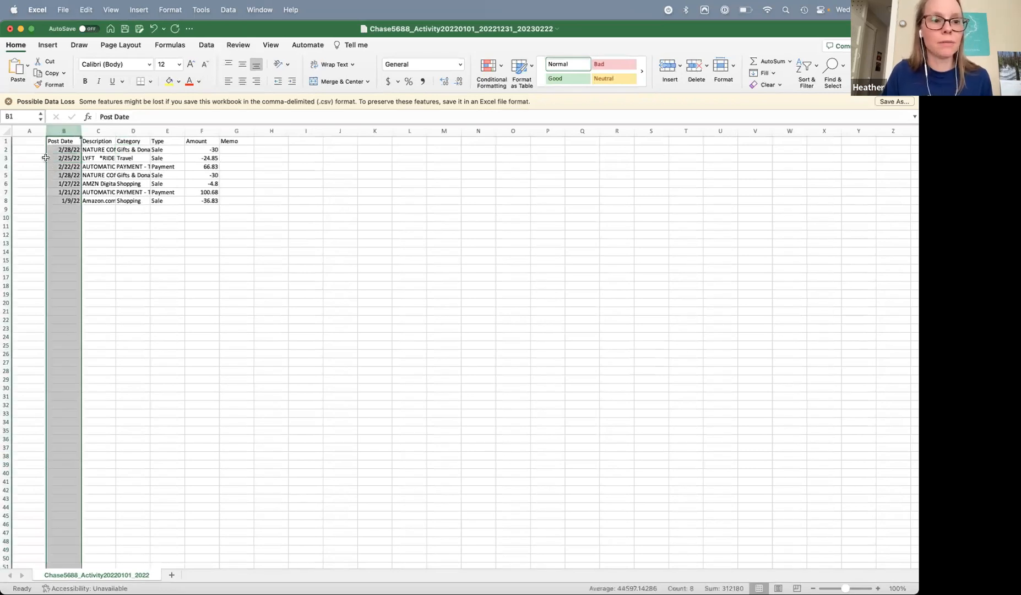
- Check the blank column A and the Post Date and Description columns, and clear the Category column's contents in the Chase CSV
left_click(34, 141)
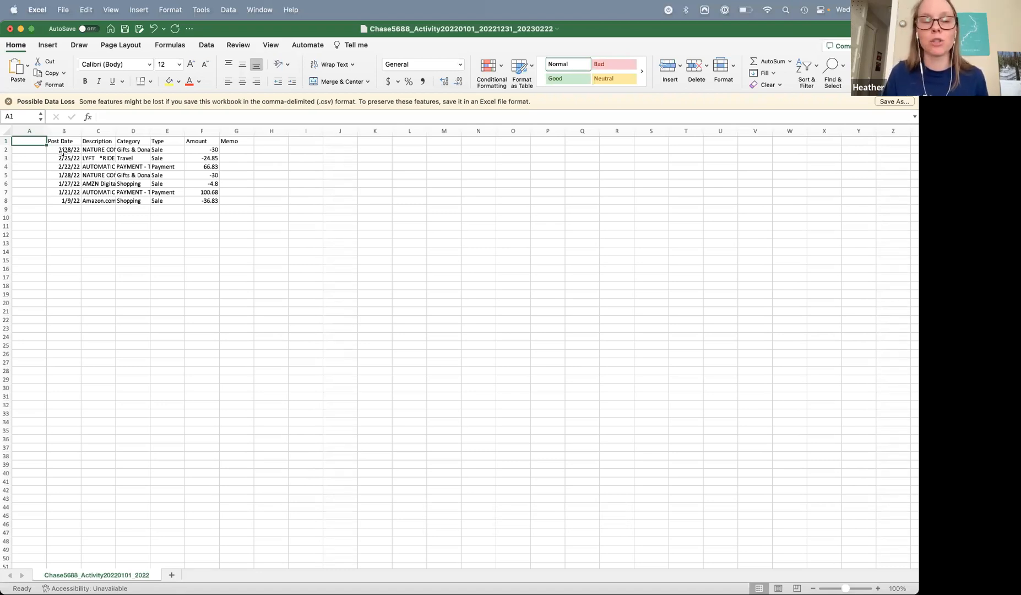
left_click(30, 130)
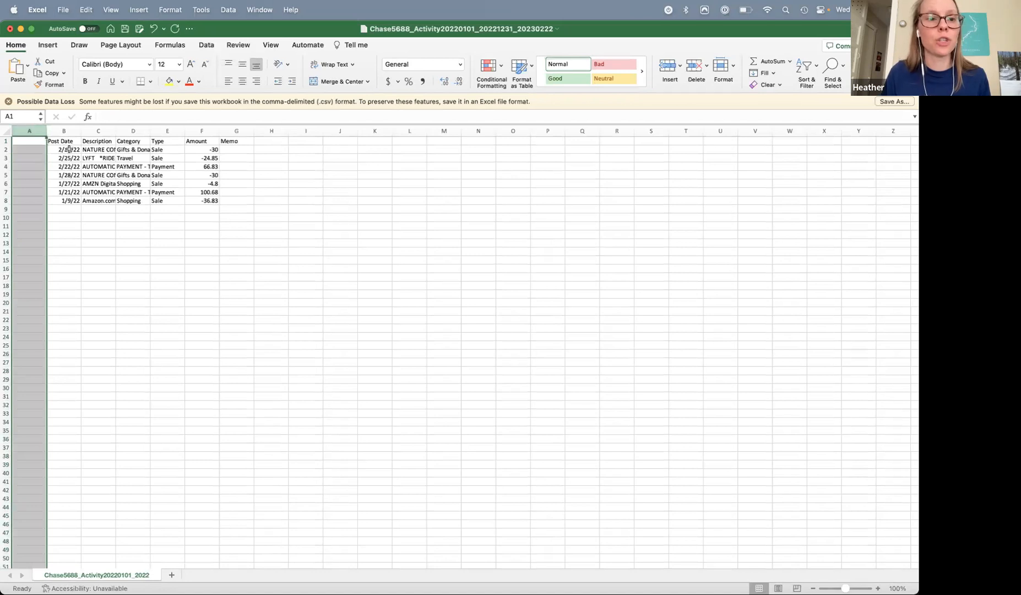
left_click(67, 131)
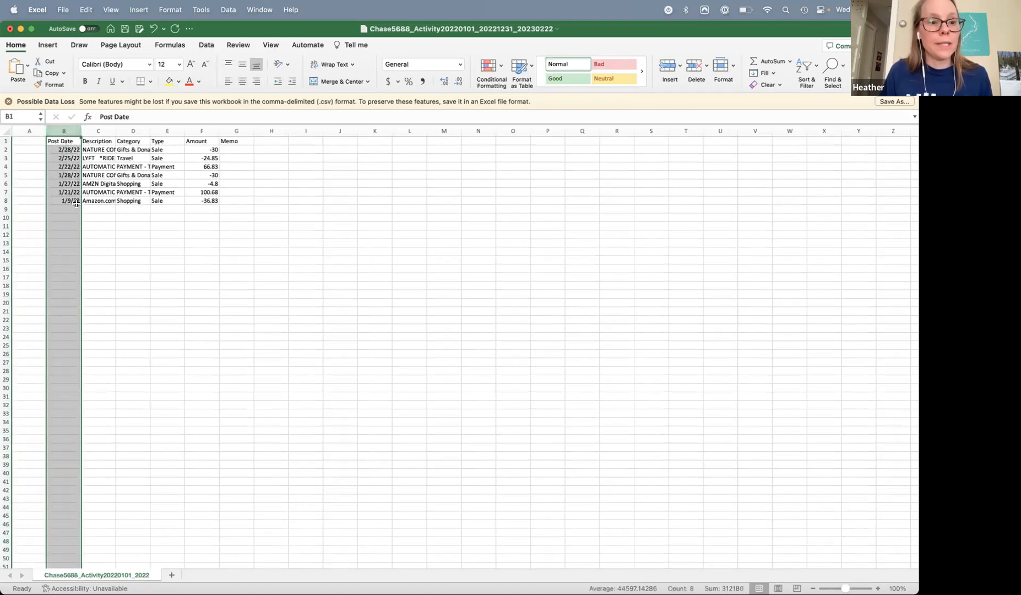
left_click(99, 131)
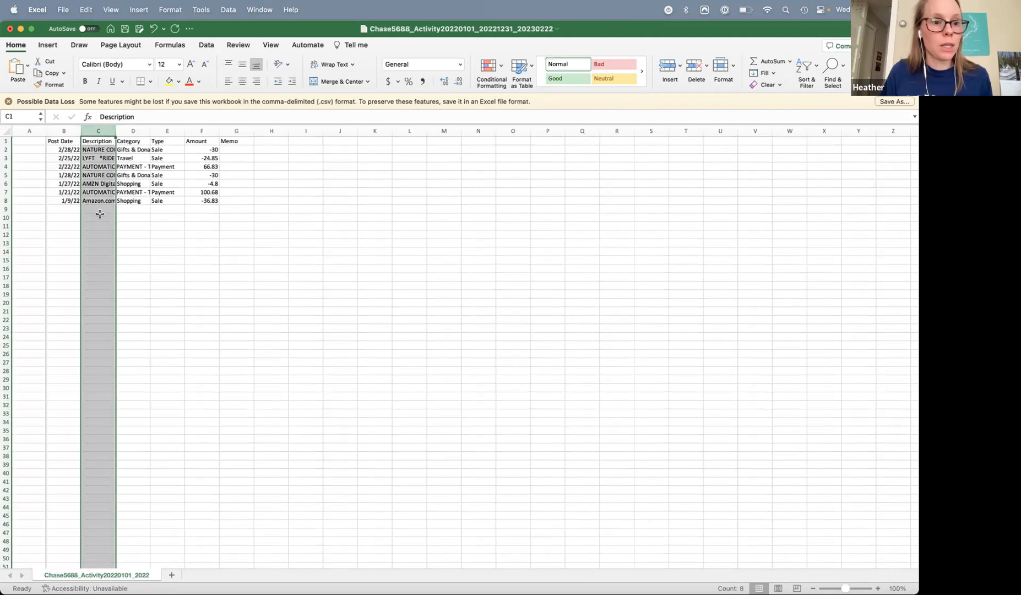
left_click(137, 131)
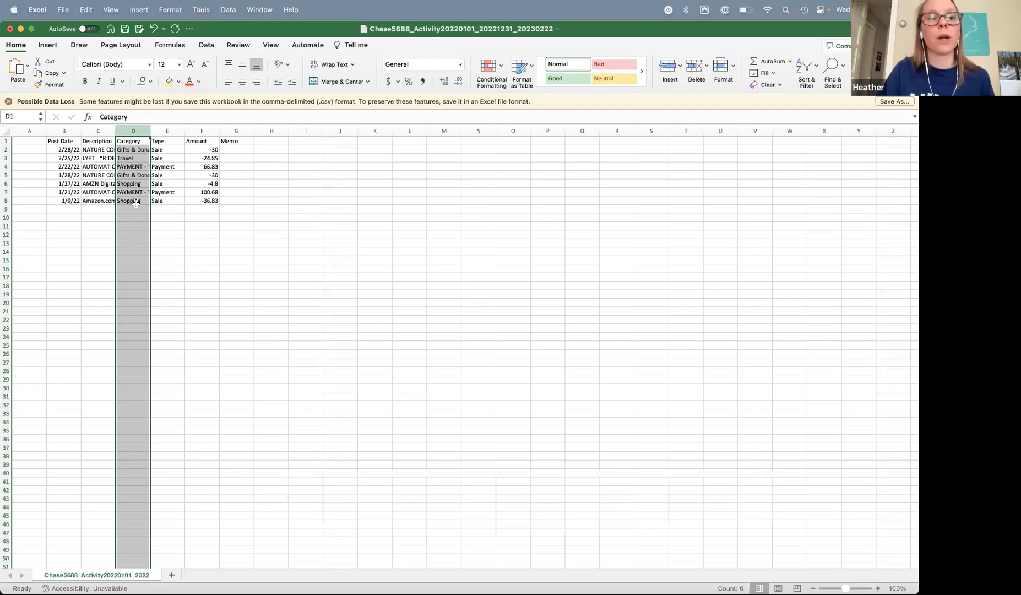
key("Delete")
- Delete the Type and Memo columns from the Chase CSV so that Amount sits in column E
left_click(163, 130)
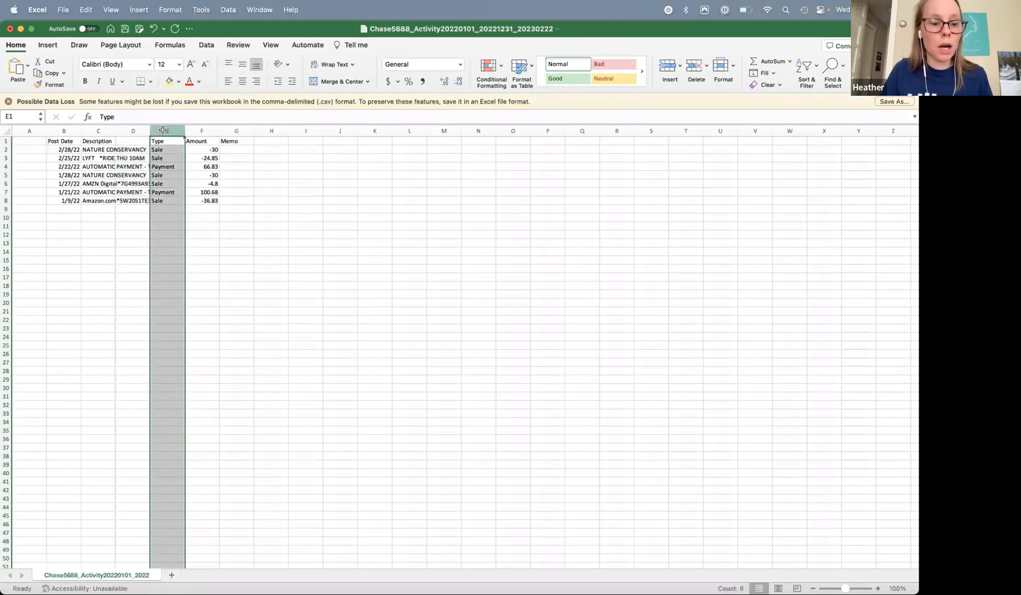
right_click(163, 130)
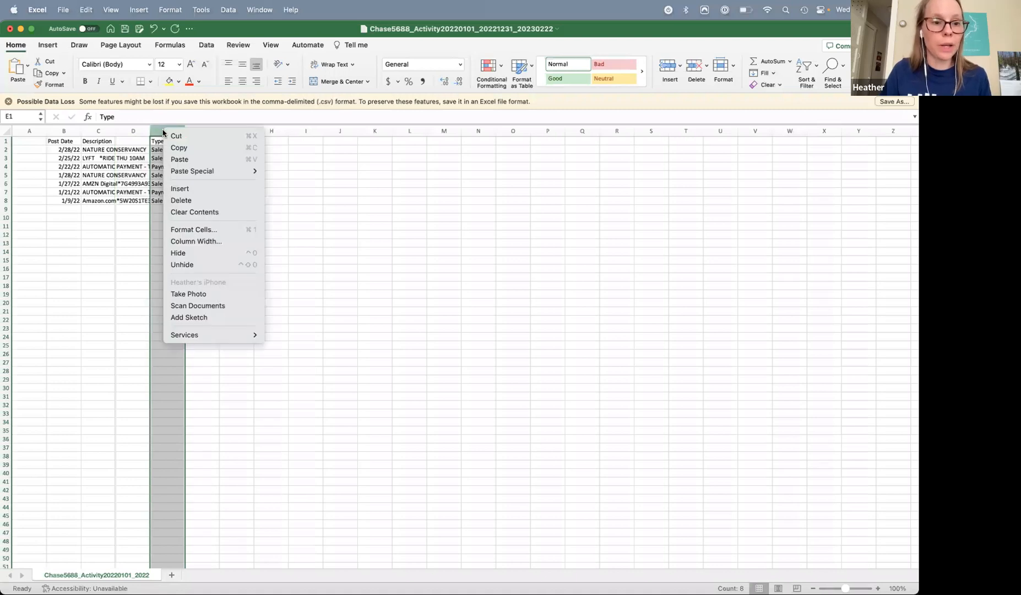
left_click(181, 201)
left_click(168, 174)
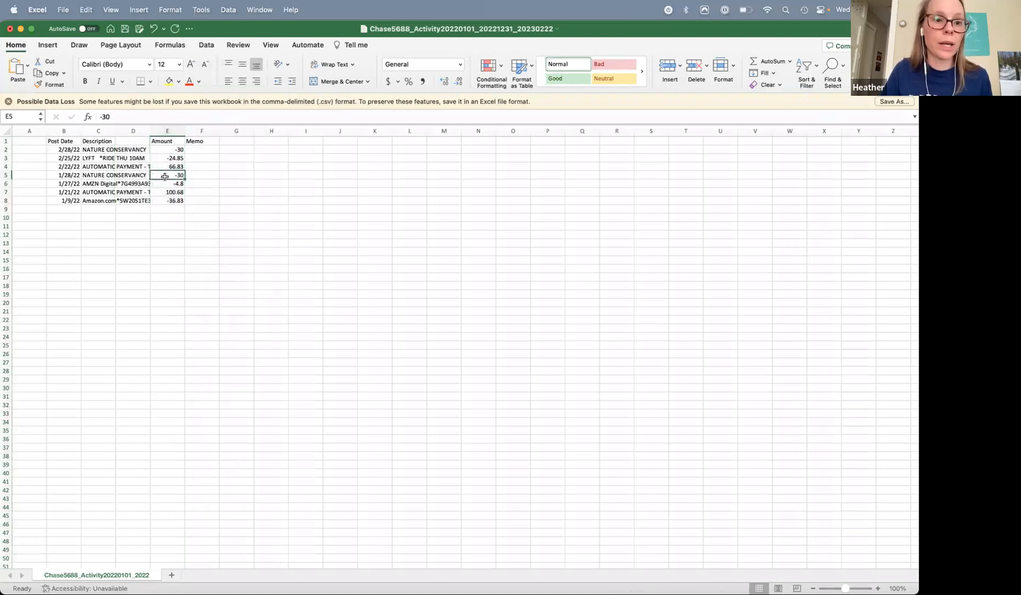
left_click(171, 131)
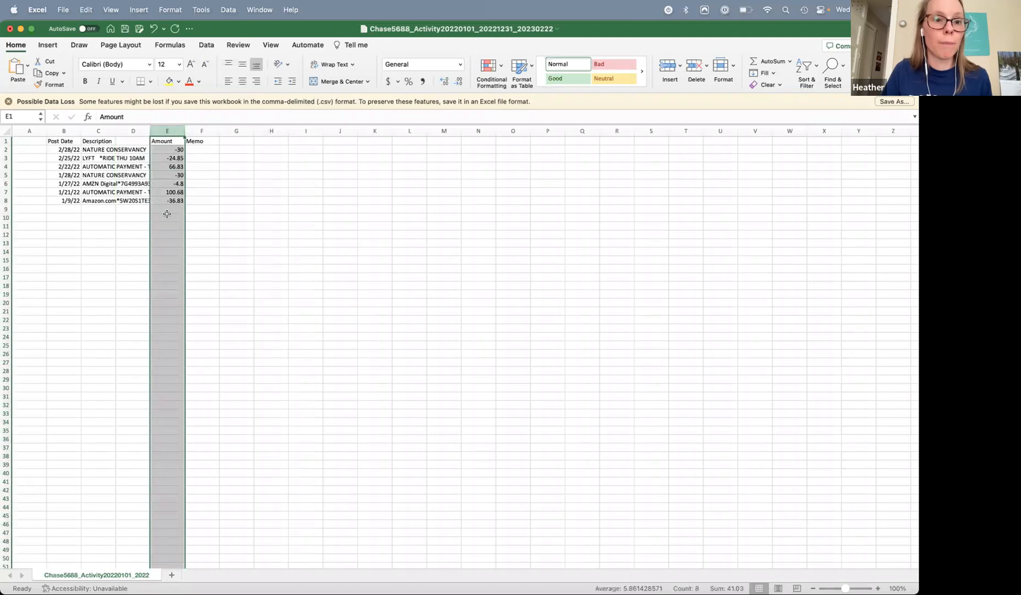
left_click(202, 132)
right_click(202, 132)
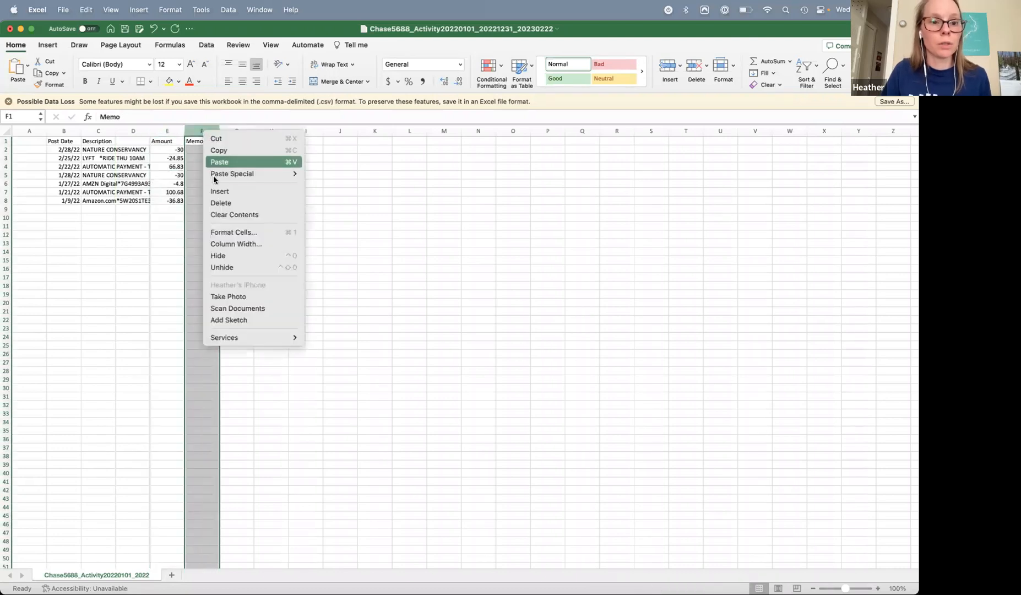
left_click(220, 203)
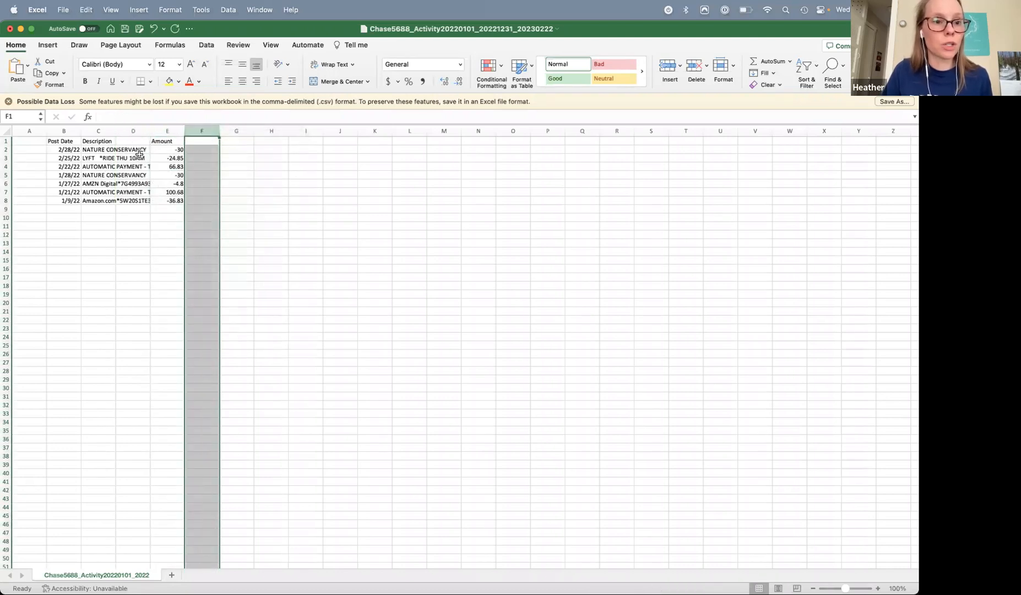
- Compare the CSV's Post Date, Description and Amount columns with columns B, C and E of the Transactions sheet in Google Sheets
left_click(136, 166)
left_click(80, 131)
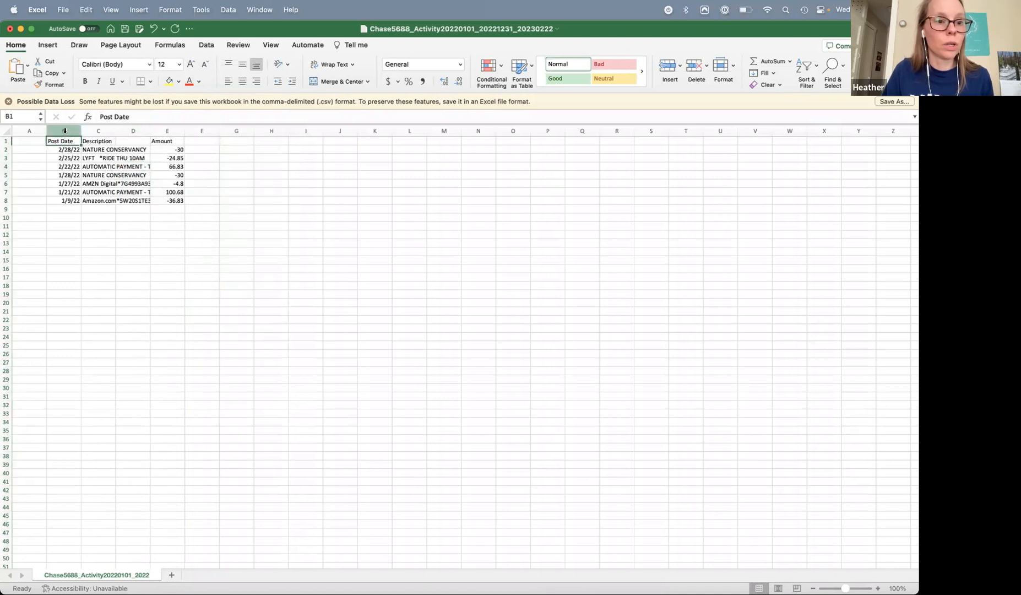
left_click(98, 130)
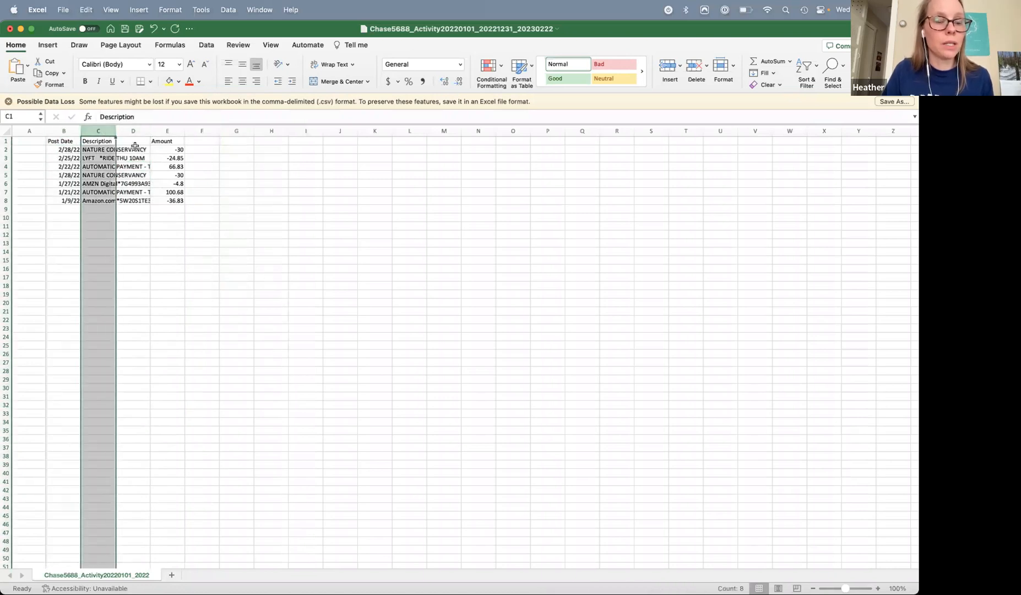
left_click(174, 130)
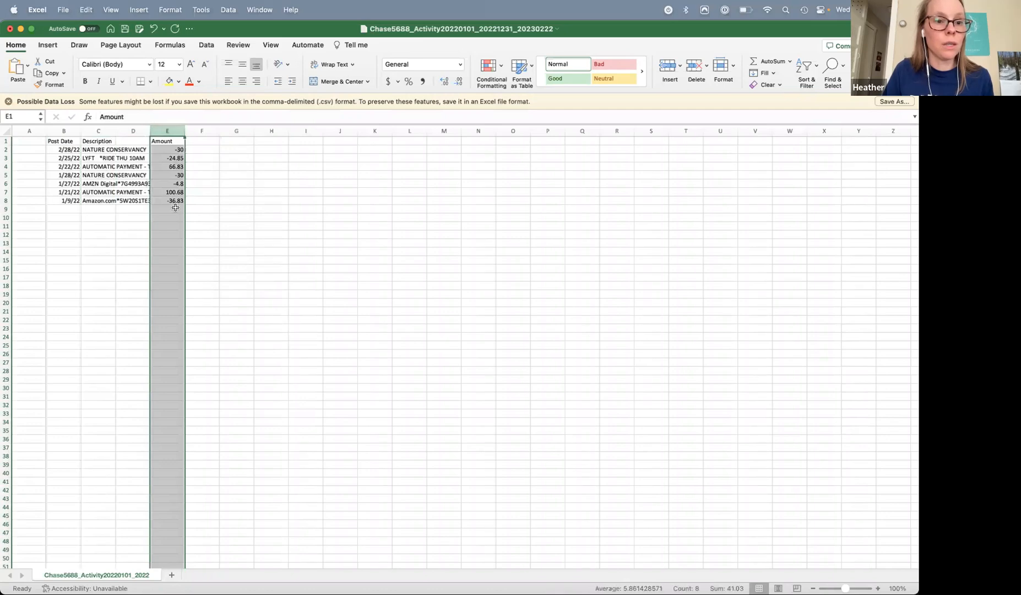
key("super+Tab")
left_click(133, 184)
left_click(66, 136)
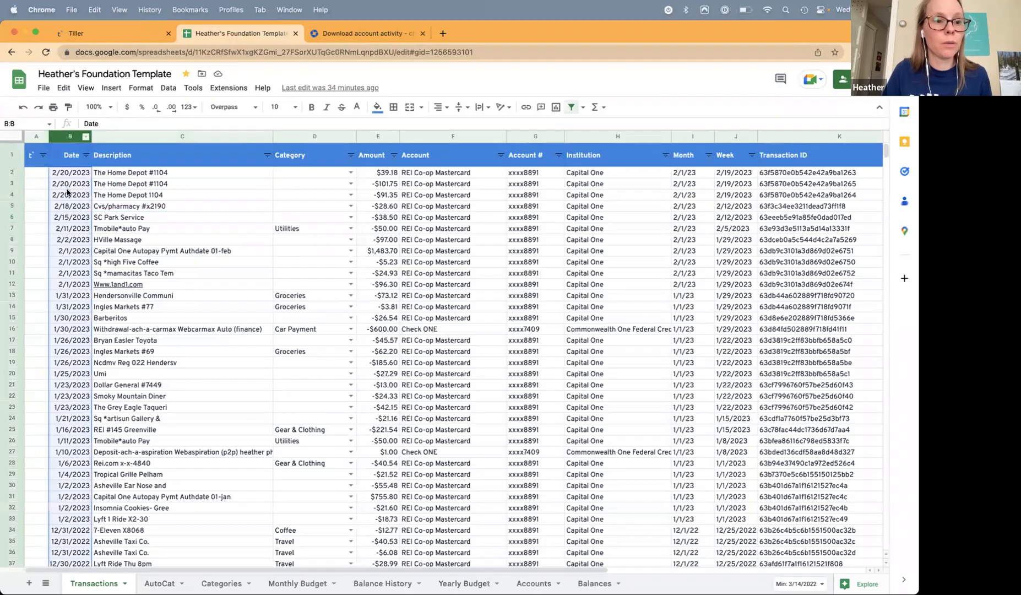
left_click(144, 136)
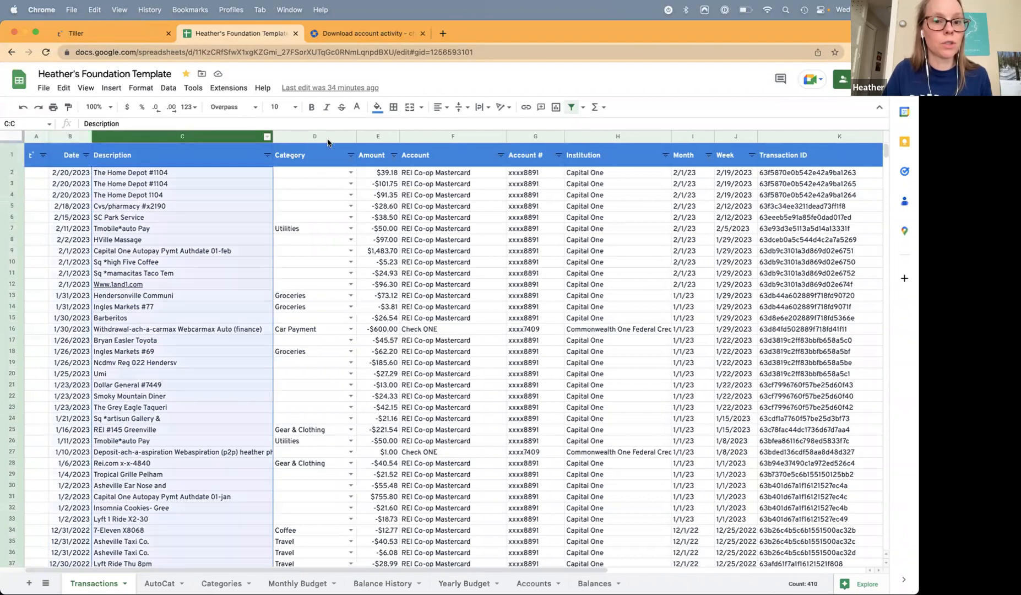
left_click(381, 139)
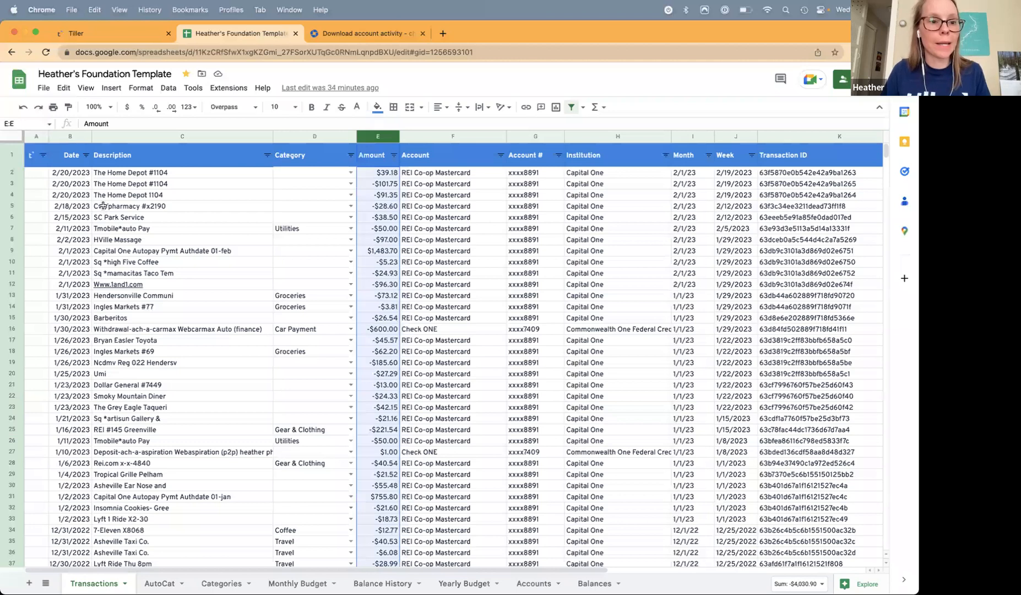
- Switch back to Excel and copy the transaction rows B2:E8 without the header row
key("super+Tab")
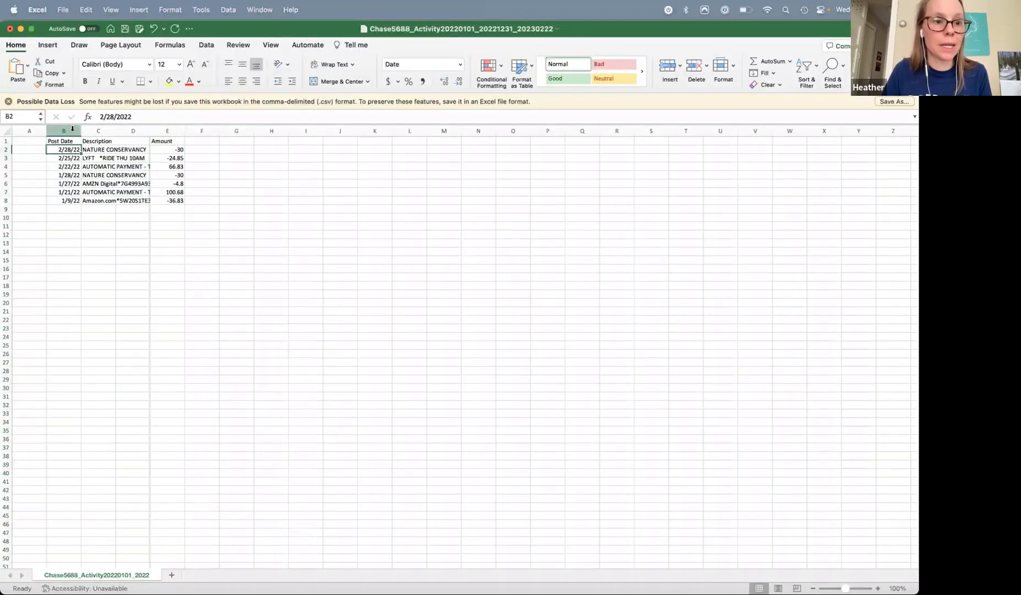
left_click(6, 141)
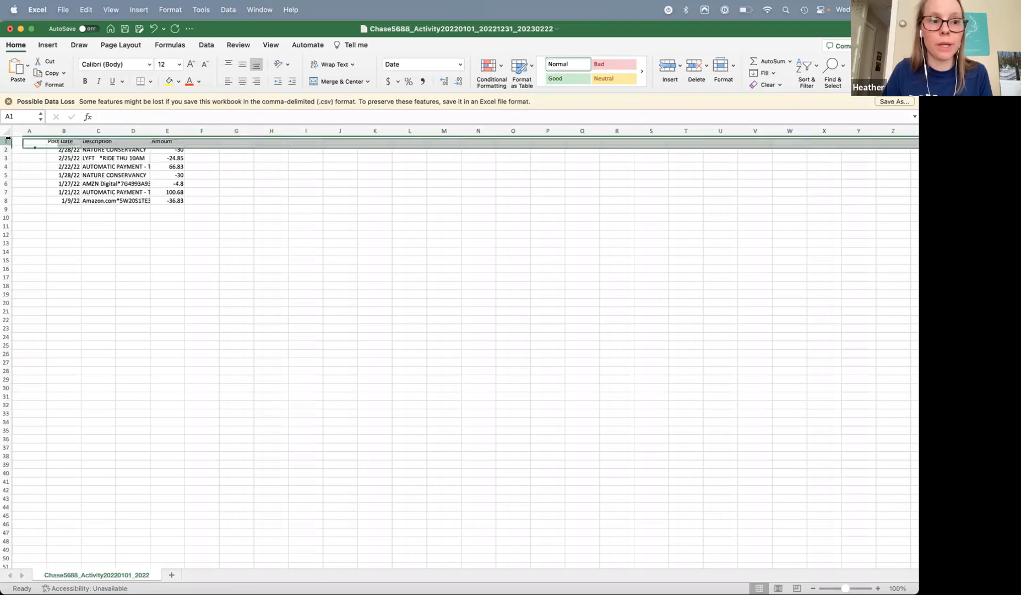
left_click(59, 150)
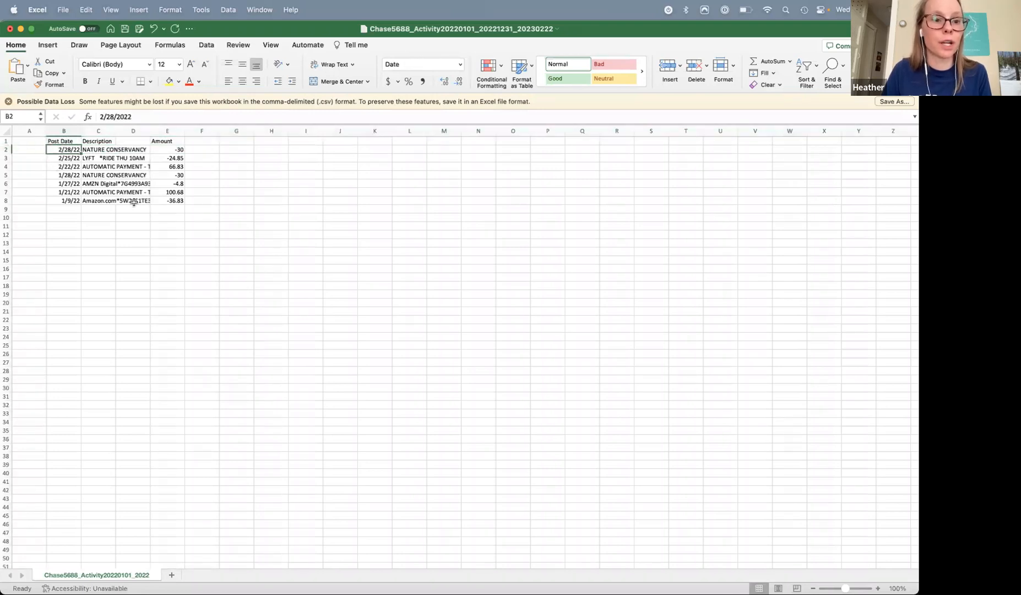
left_click(167, 203, "shift")
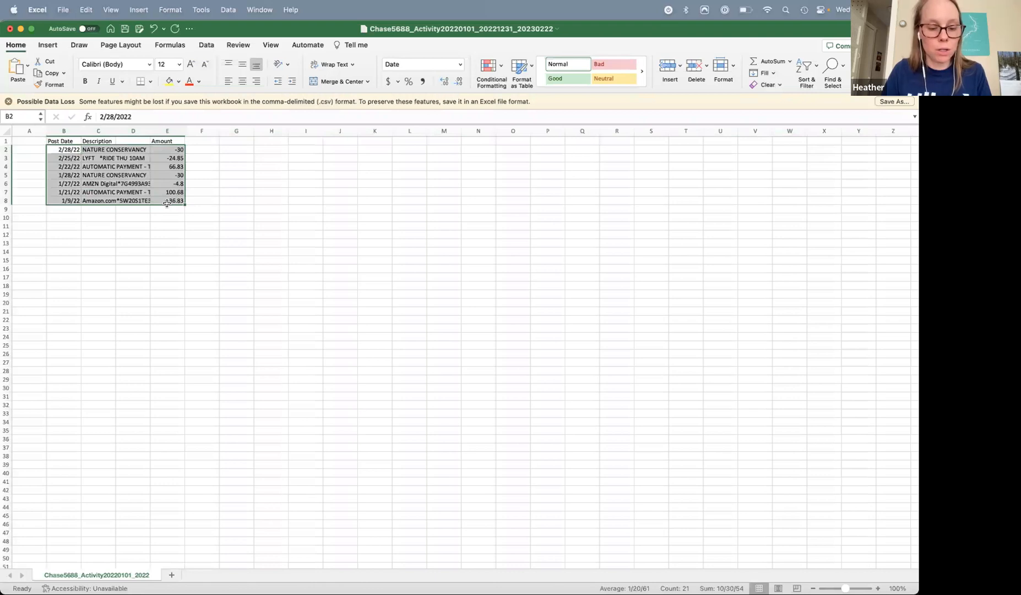
key("super+c")
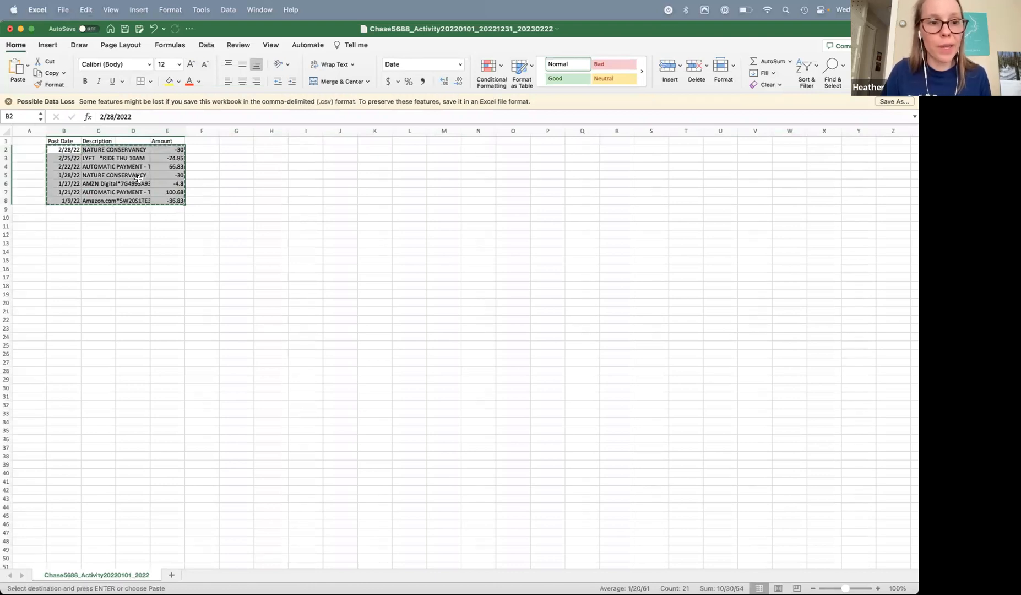
- Switch to Google Sheets and select the first empty Date cell below the existing transactions, B411
mouse_move(383, 575)
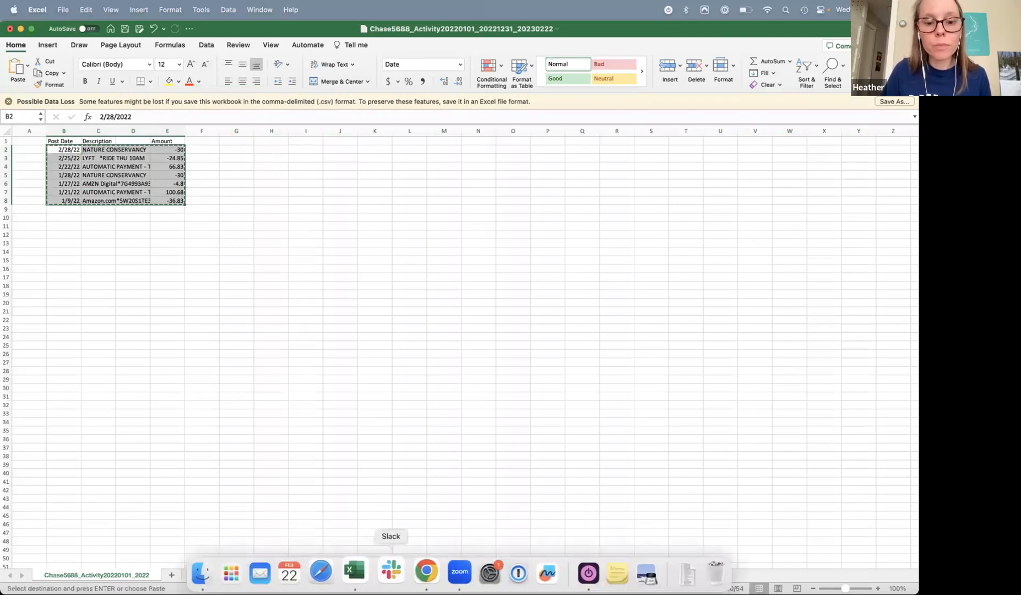
left_click(417, 576)
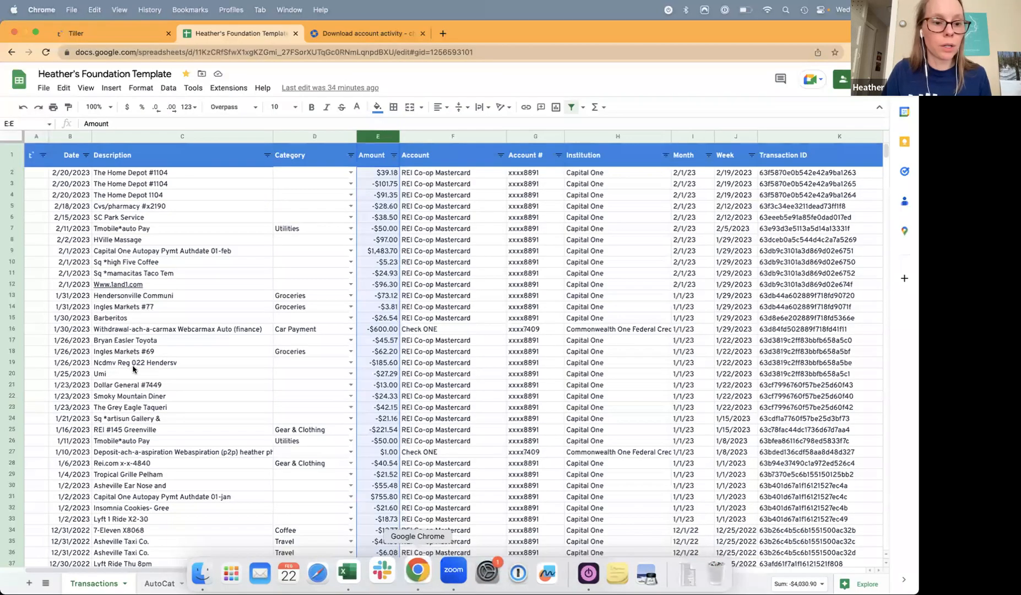
left_click(133, 365)
key("super+Down")
scroll(112, 480, "down", 5)
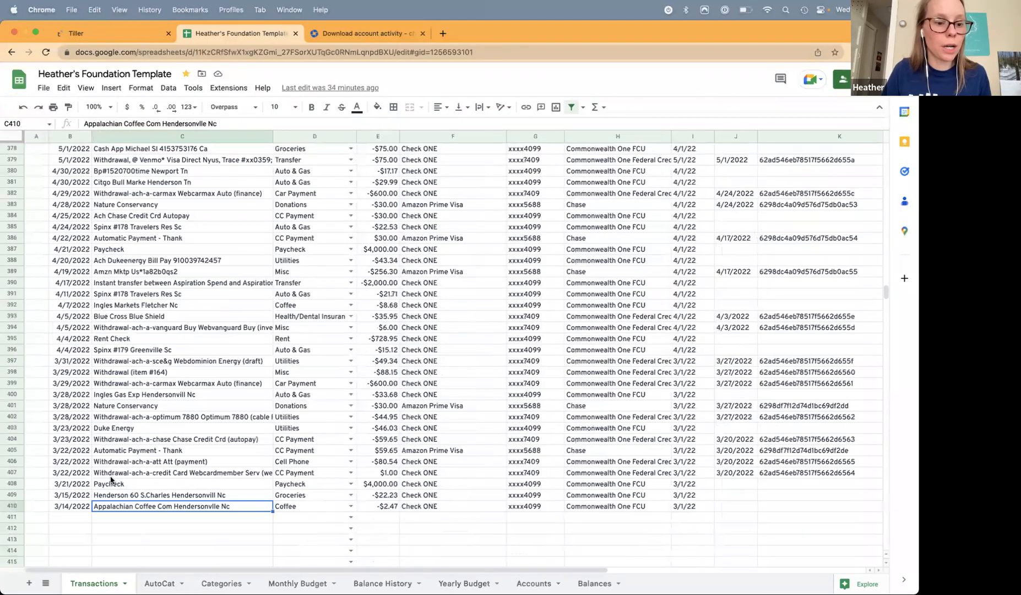
left_click(83, 429)
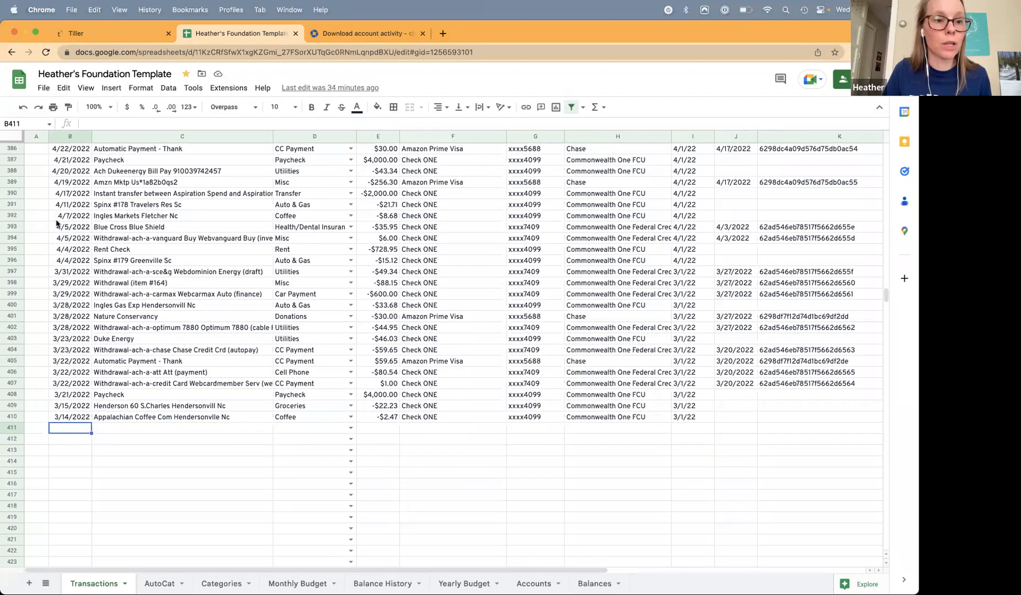
- Try to paste the copied Chase transactions as values only at B411
right_click(77, 431)
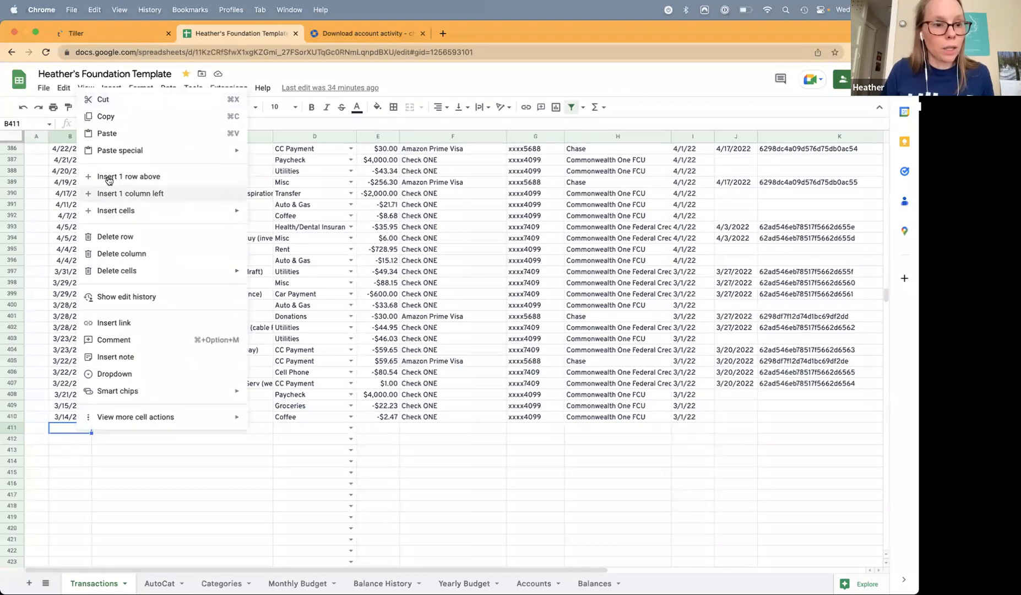
mouse_move(140, 153)
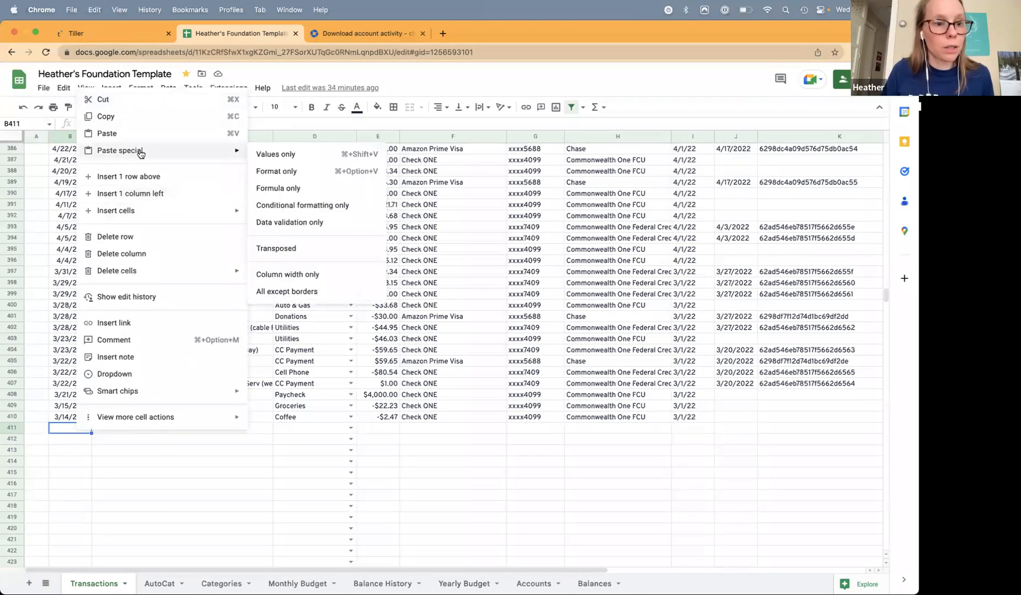
left_click(297, 159)
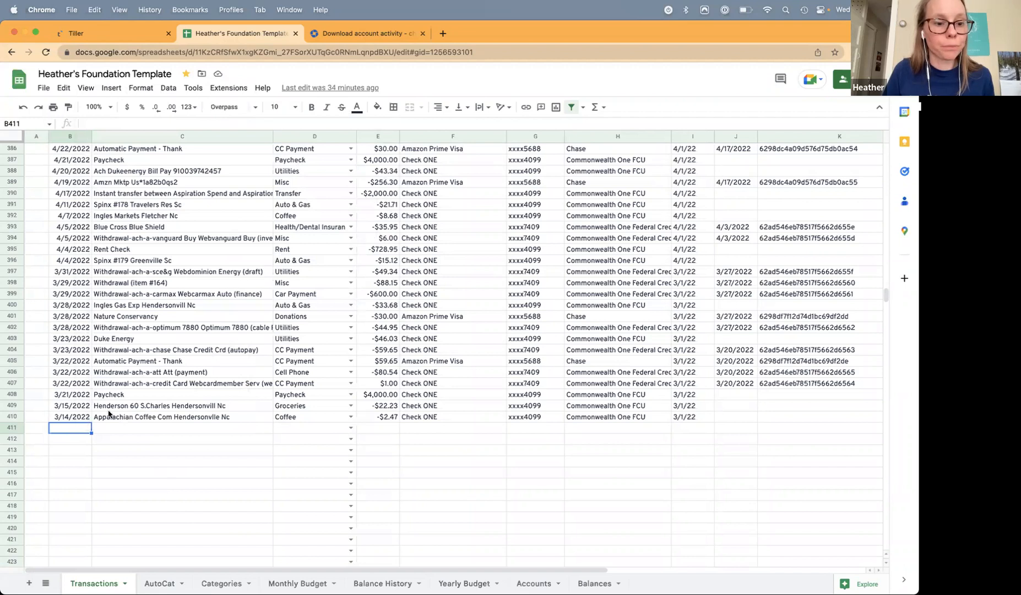
- Try a regular paste of the copied Chase rows at B411, inspect the pasted Category cells, and undo the paste
key("super+v")
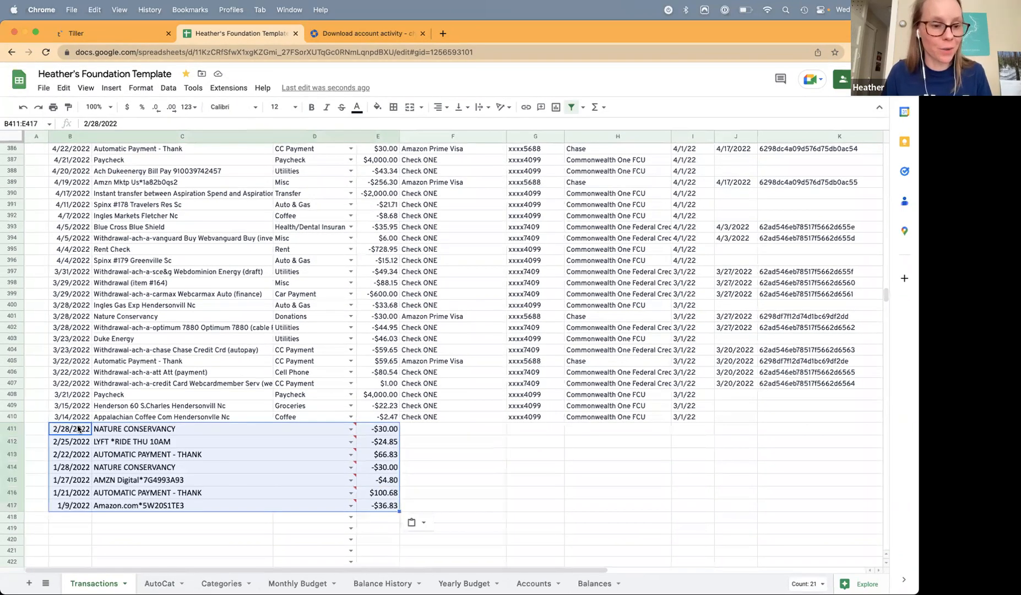
key("super+z")
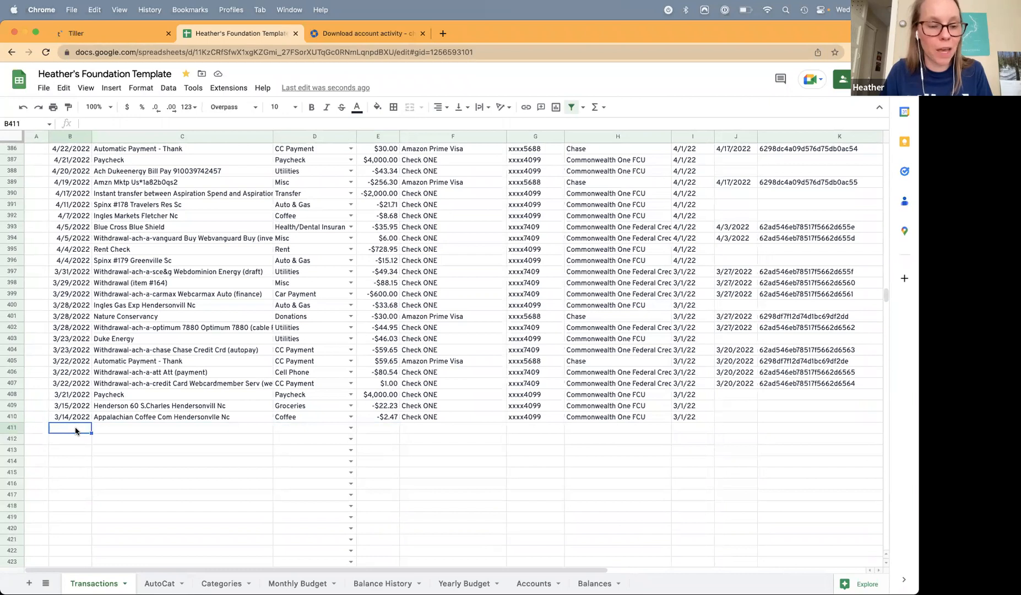
key("super+v")
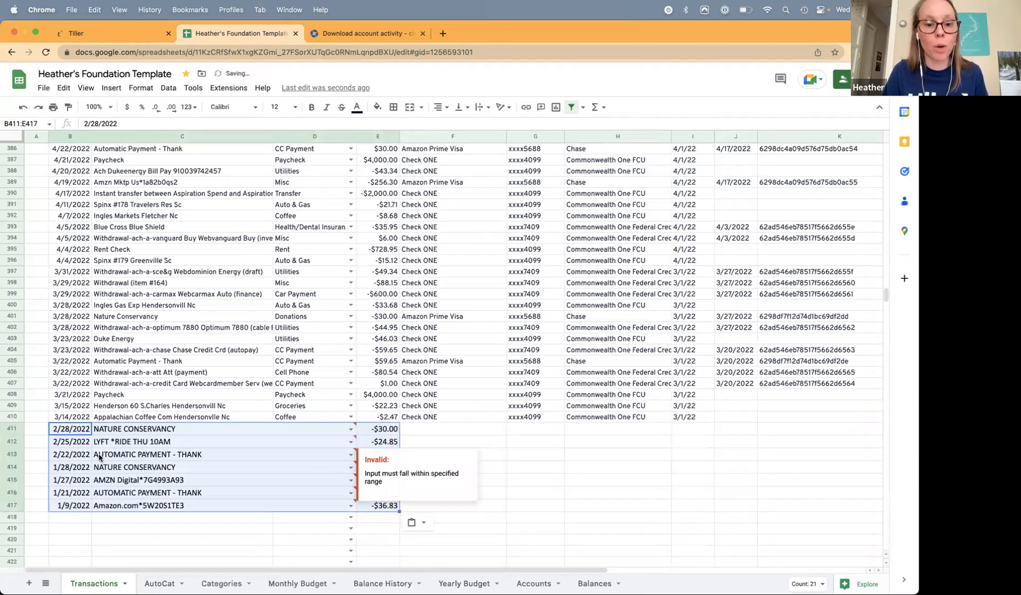
left_click(314, 430)
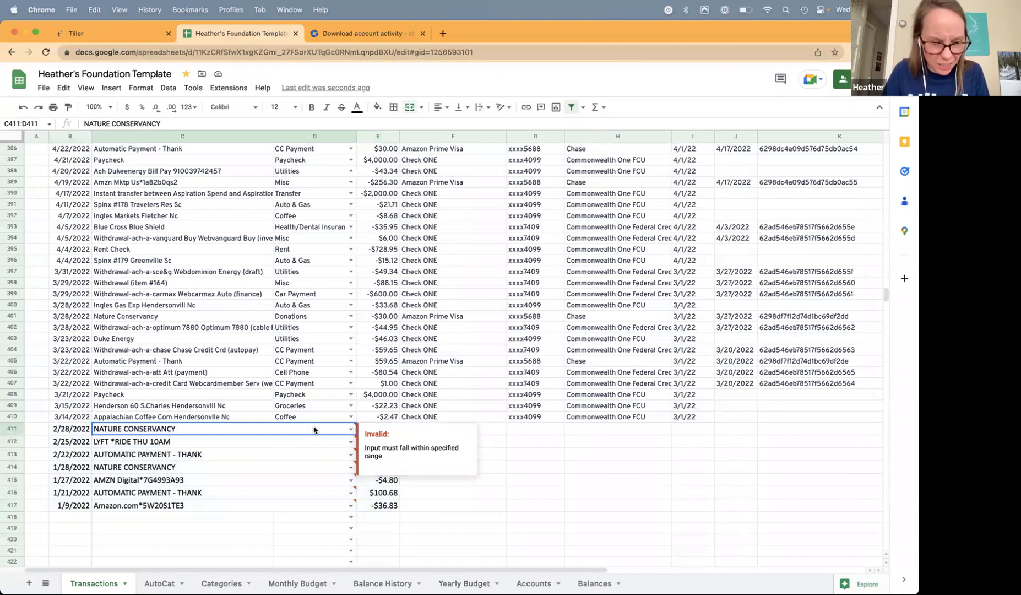
key("super+z")
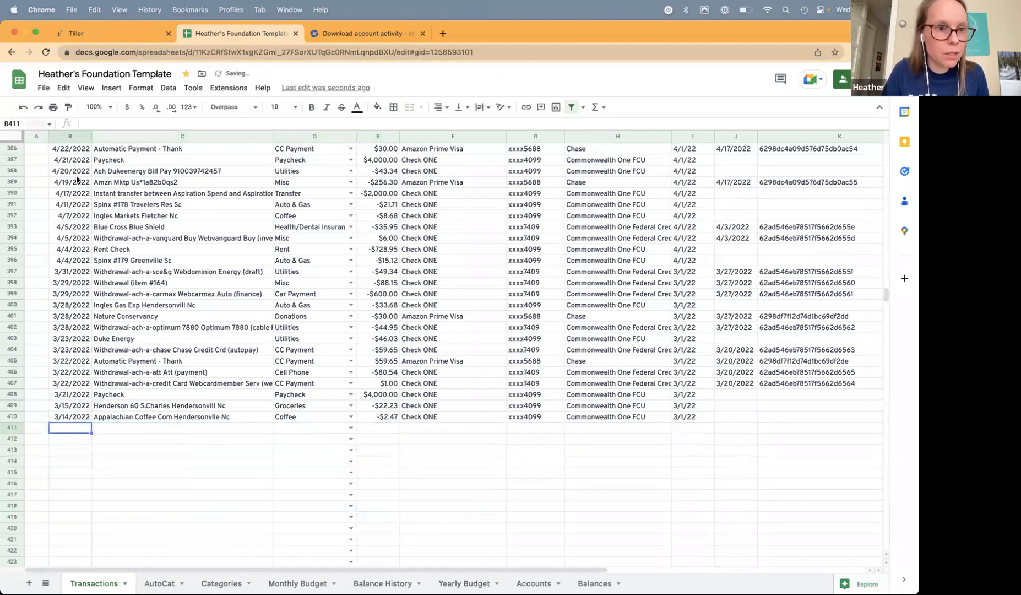
- Switch back to Excel and copy the transaction rows B2:E8 again
key("ctrl+Down")
left_click(287, 357)
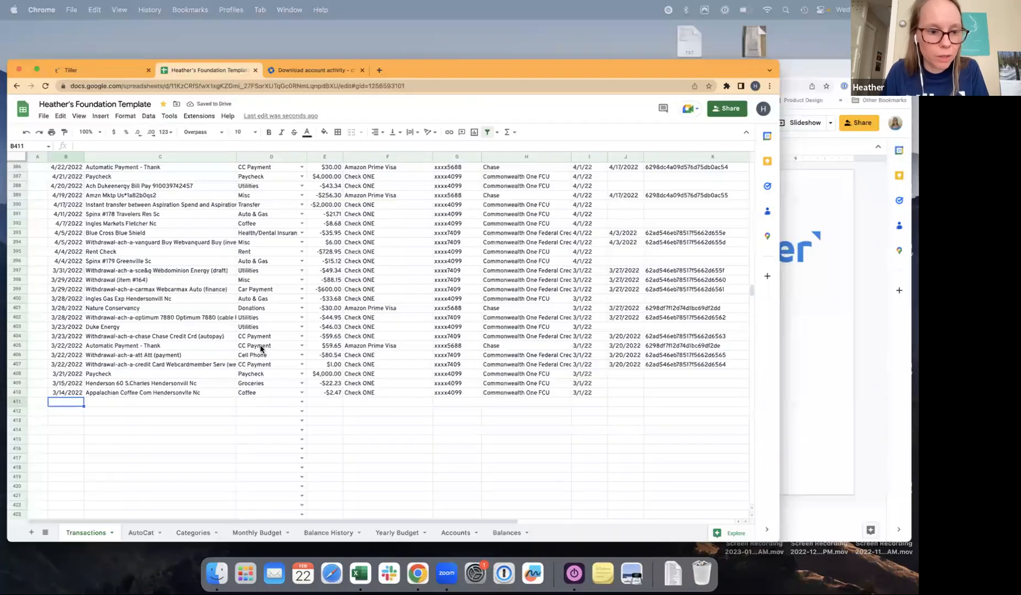
key("super+Tab")
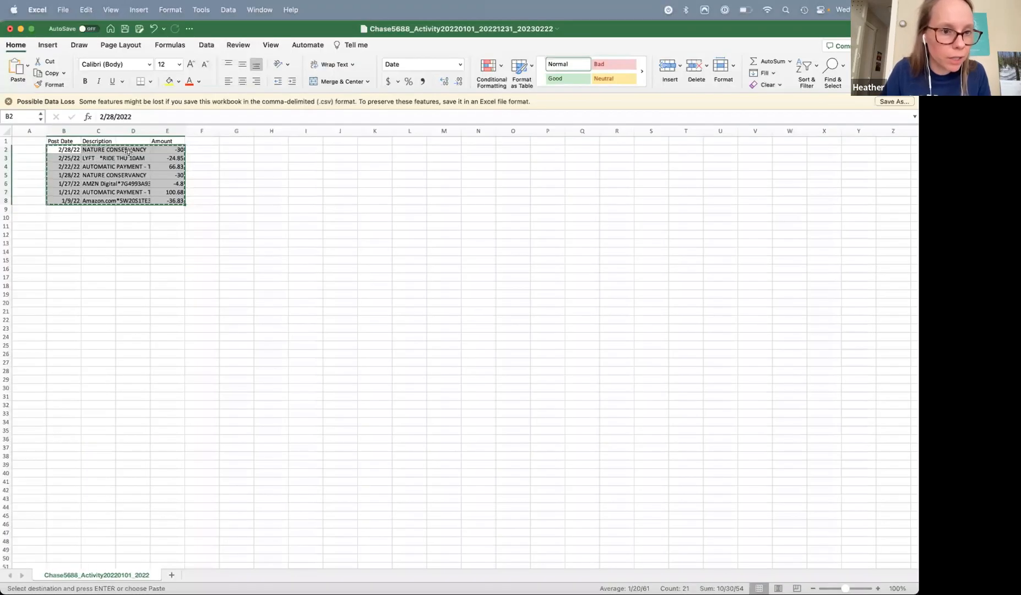
left_click(129, 151)
left_click(68, 150)
left_click(173, 201, "shift")
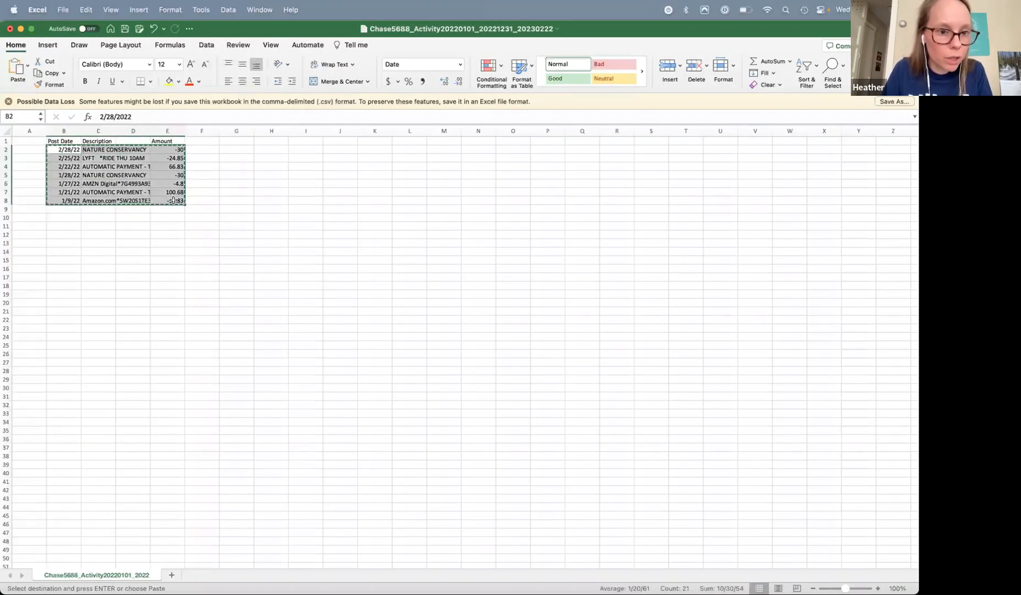
mouse_move(297, 593)
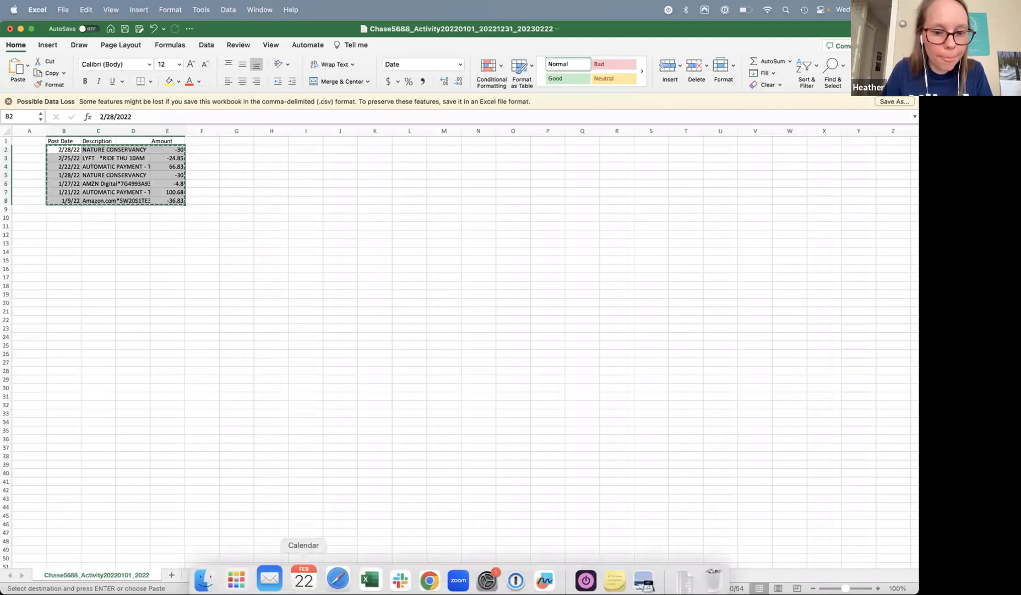
- Switch to Google Sheets and try to paste the copied rows as values only at B411
left_click(428, 572)
left_click(75, 427)
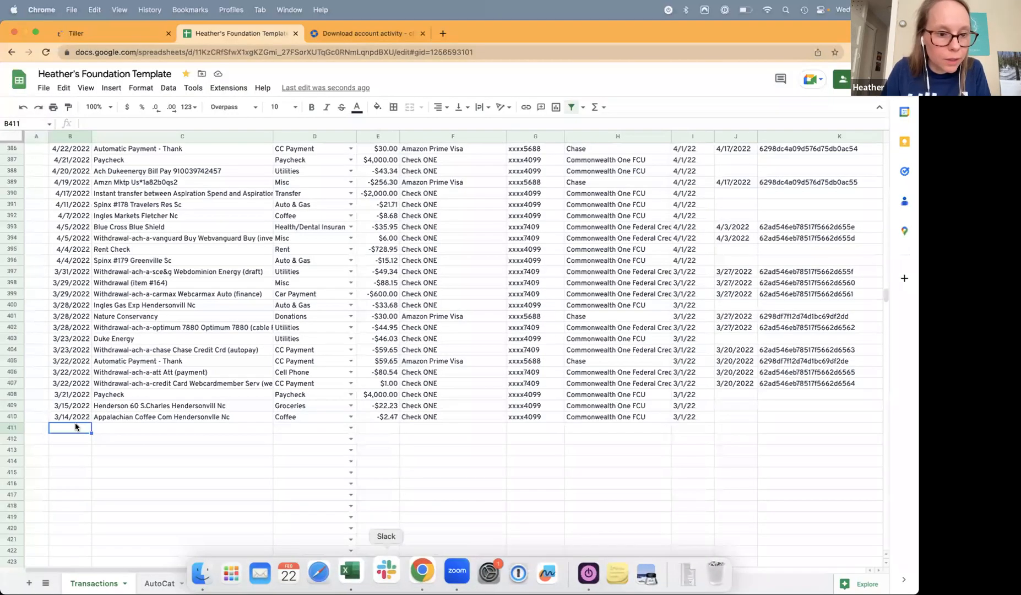
right_click(76, 425)
mouse_move(162, 145)
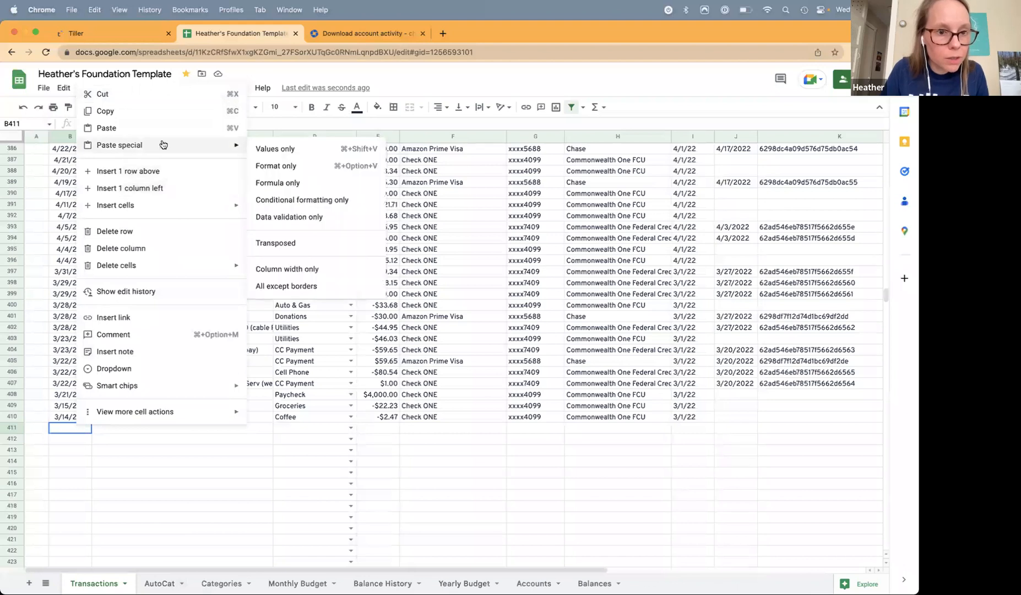
left_click(255, 148)
left_click(66, 442)
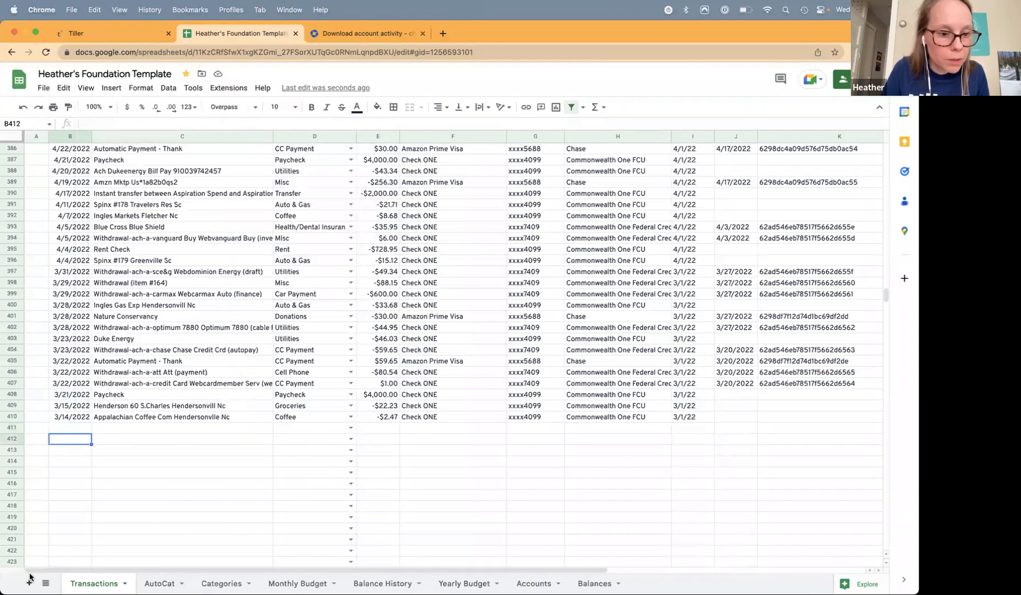
left_click(64, 429)
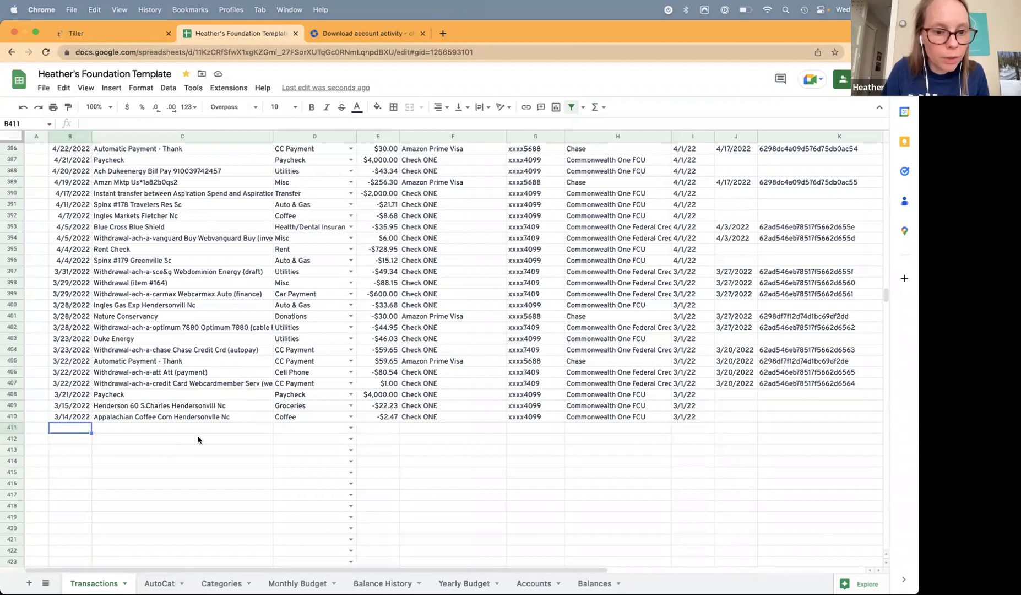
- Paste the copied Chase rows normally at B411 and inspect the merged Description and Category cells
left_click(321, 136)
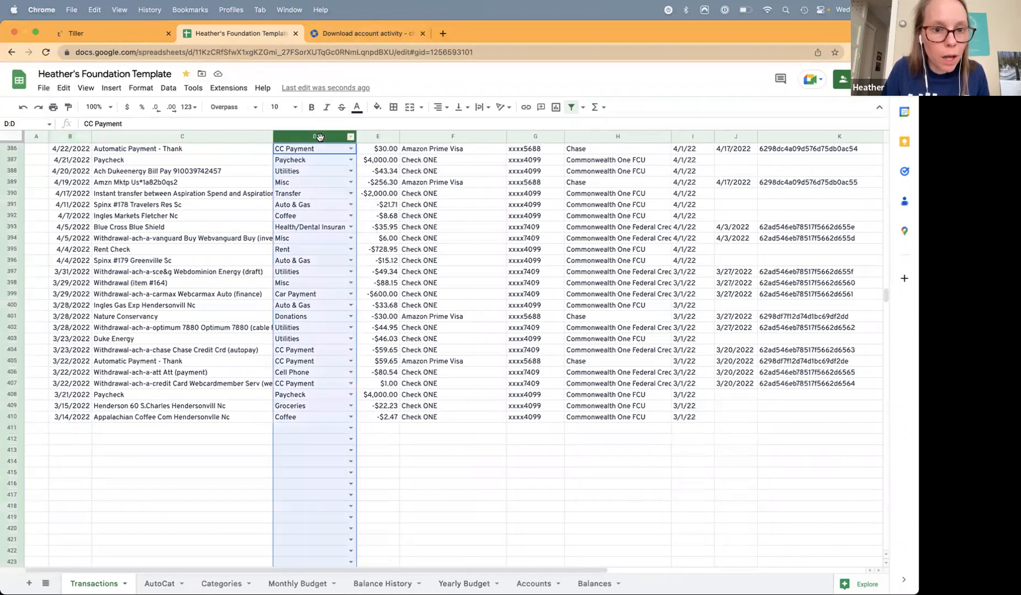
left_click(86, 432)
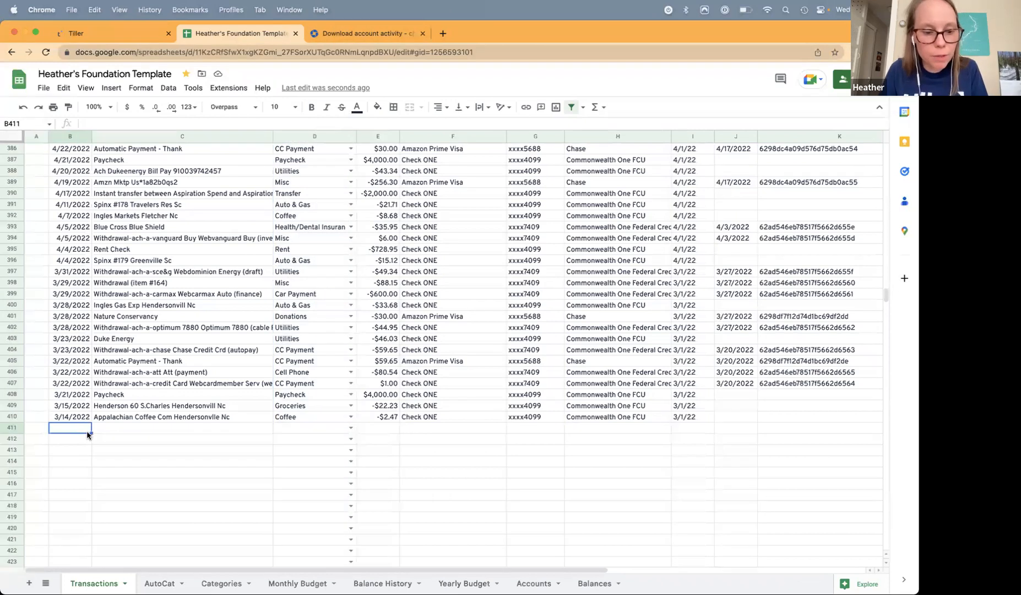
key("super+v")
left_click(244, 431)
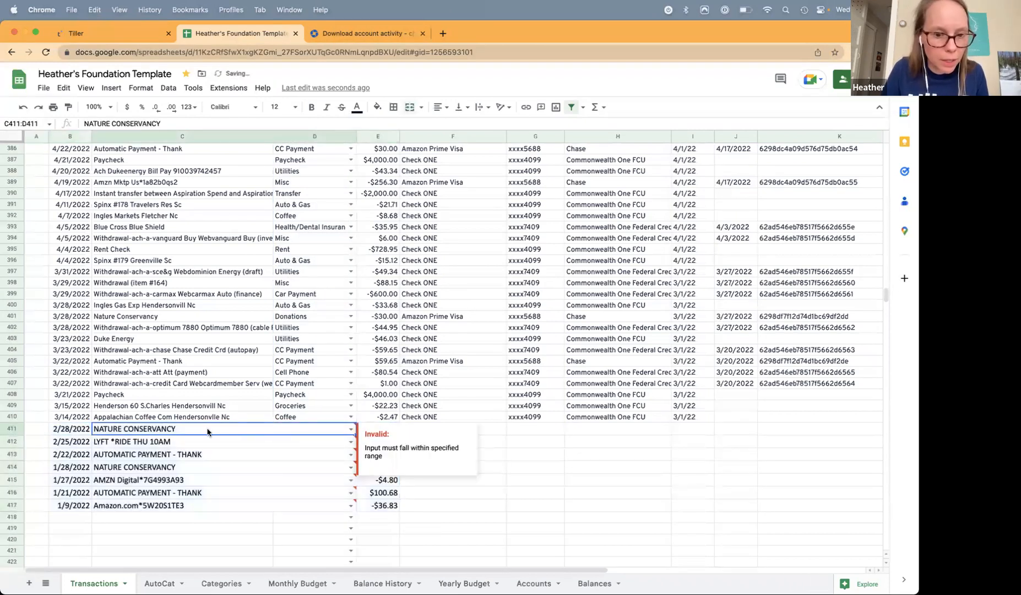
scroll(200, 456, "down", 1)
scroll(199, 453, "down", 3)
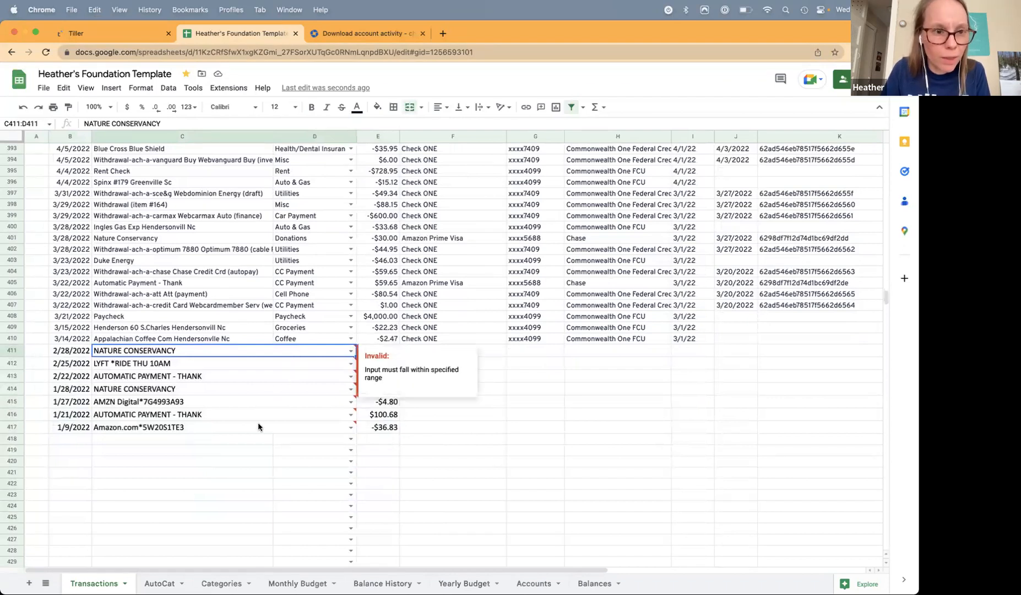
- Try to unmerge the pasted cells in C411:D417, and undo the paste
key("super+shift+Down")
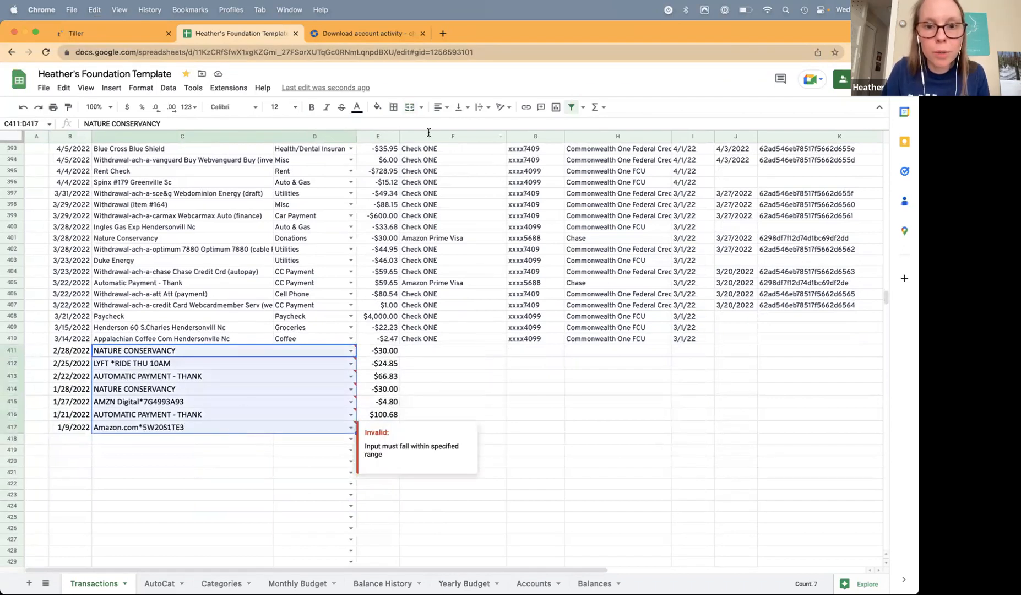
left_click(410, 107)
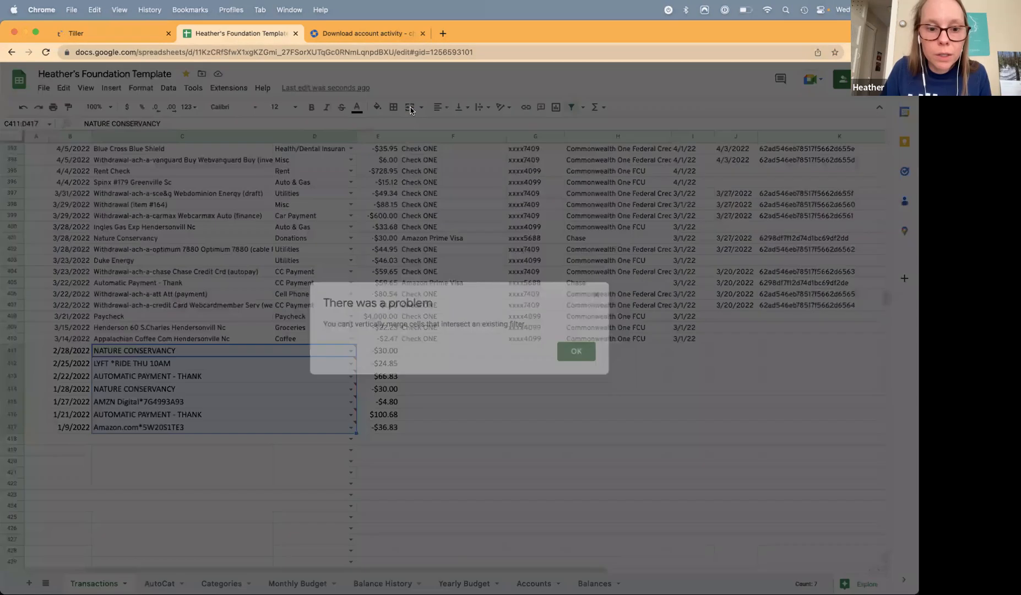
left_click(573, 354)
left_click(217, 380)
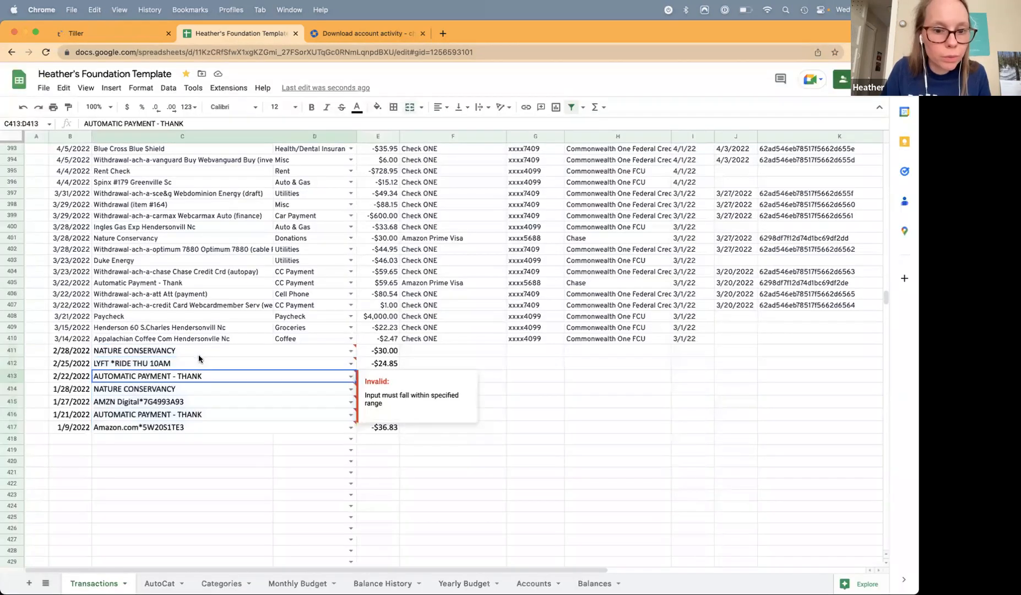
left_click(196, 351)
left_click(249, 429, "shift")
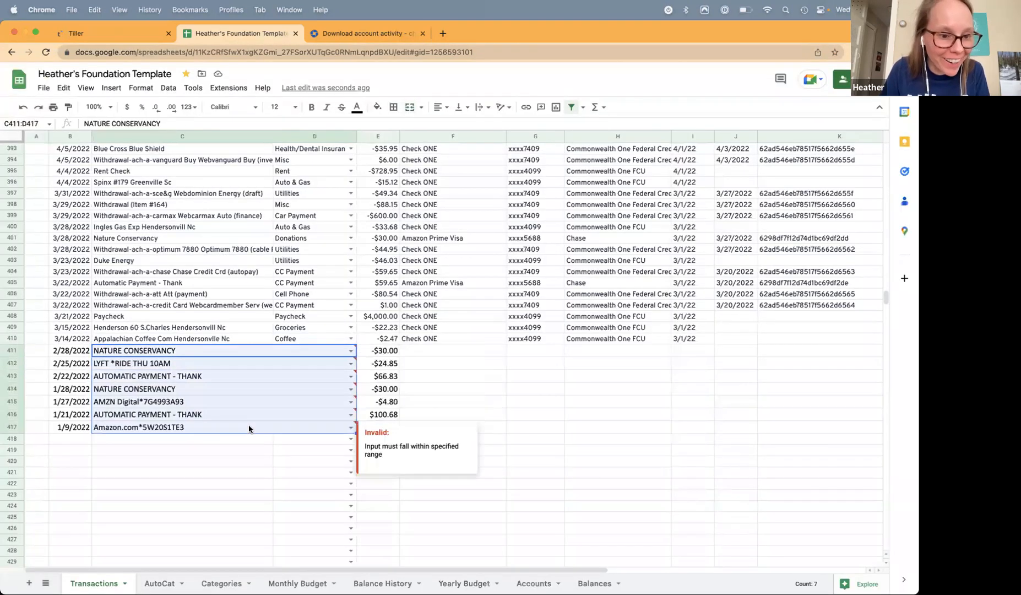
key("super+z")
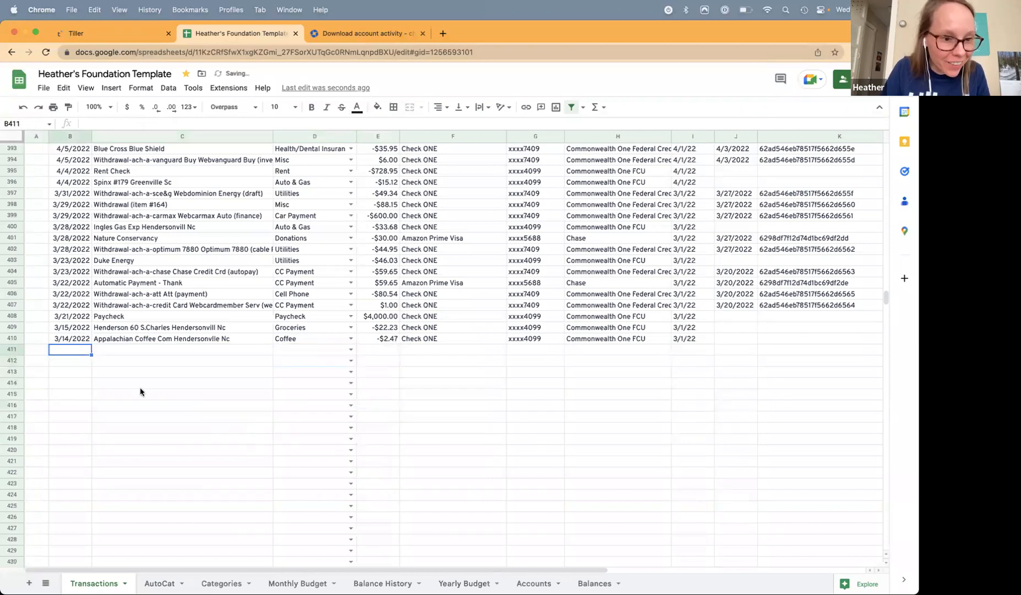
- Add a new blank sheet and paste the copied Chase transaction rows at A1
left_click(29, 582)
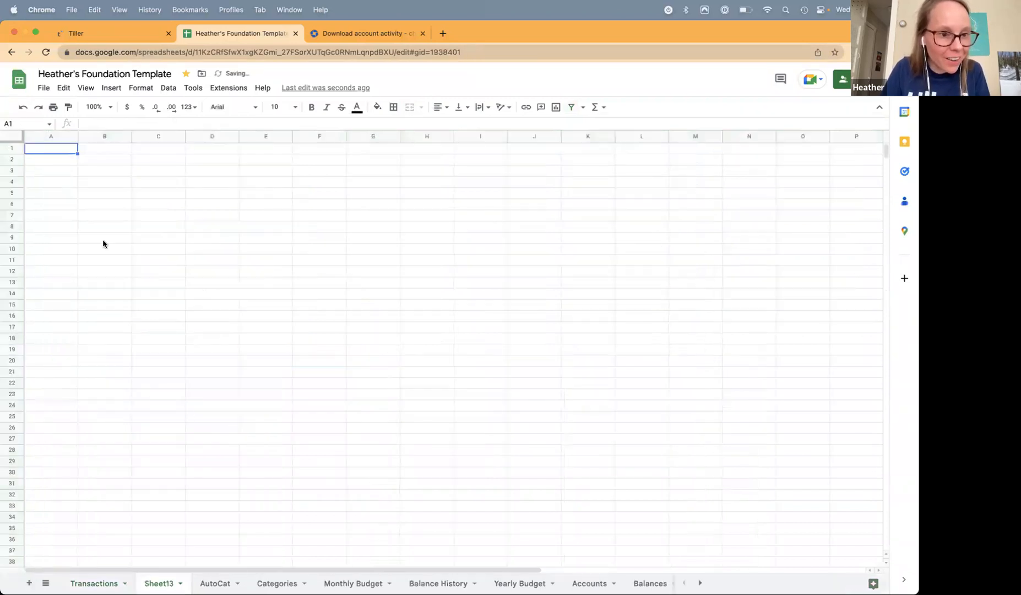
key("super+v")
left_click(136, 161)
- Try to unmerge B1:C7 all at once with the merge toggle, and undo the resulting merge
left_click(121, 150)
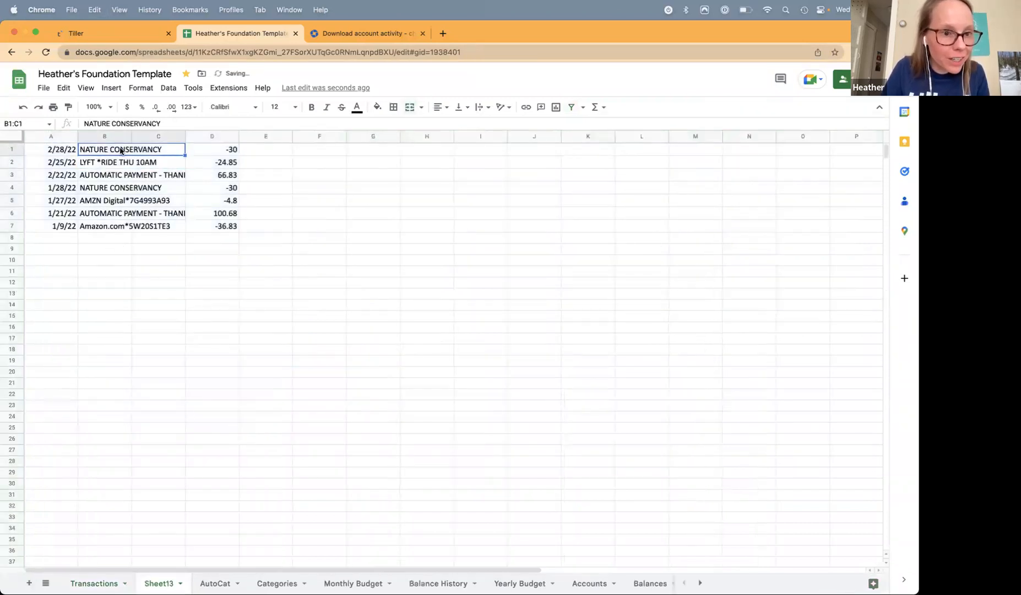
left_click(165, 227, "shift")
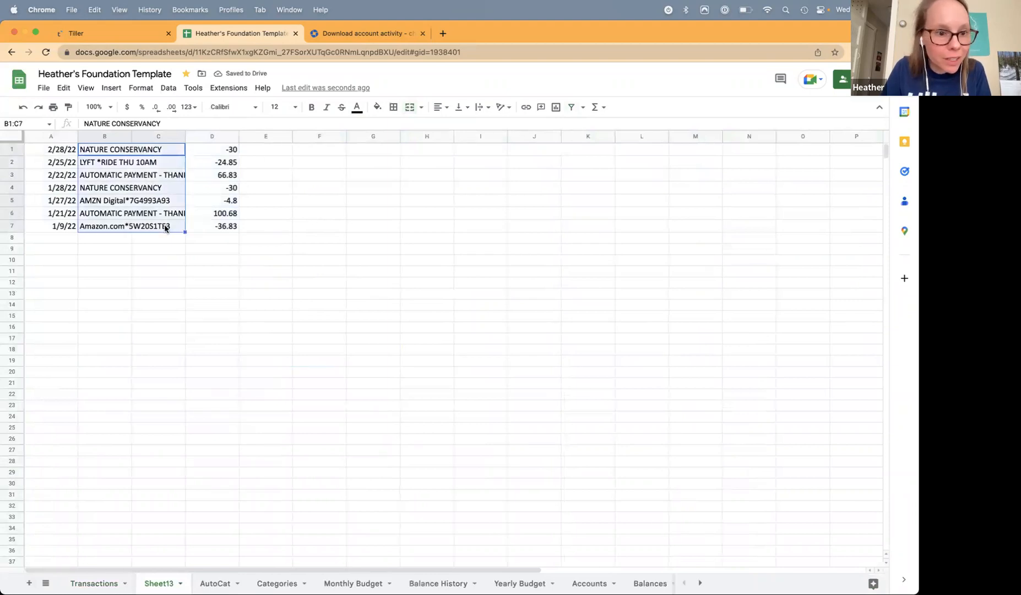
left_click(411, 108)
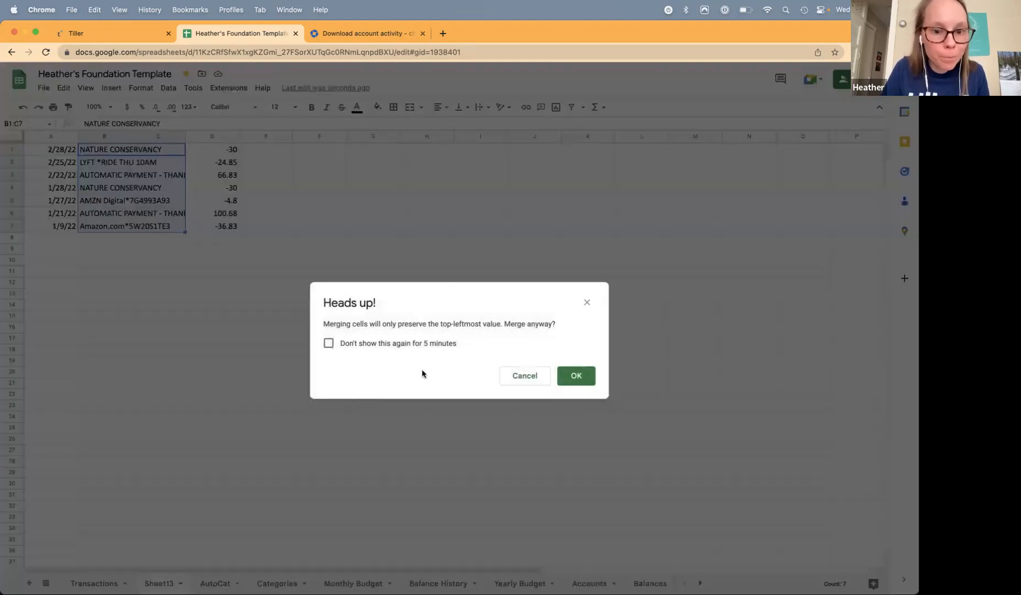
left_click(591, 379)
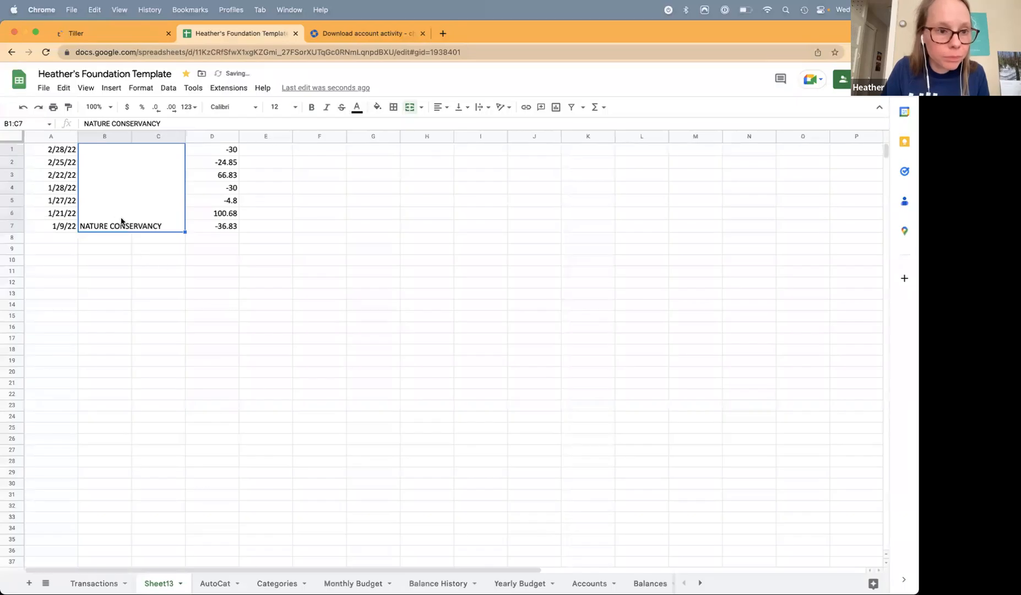
key("super+z")
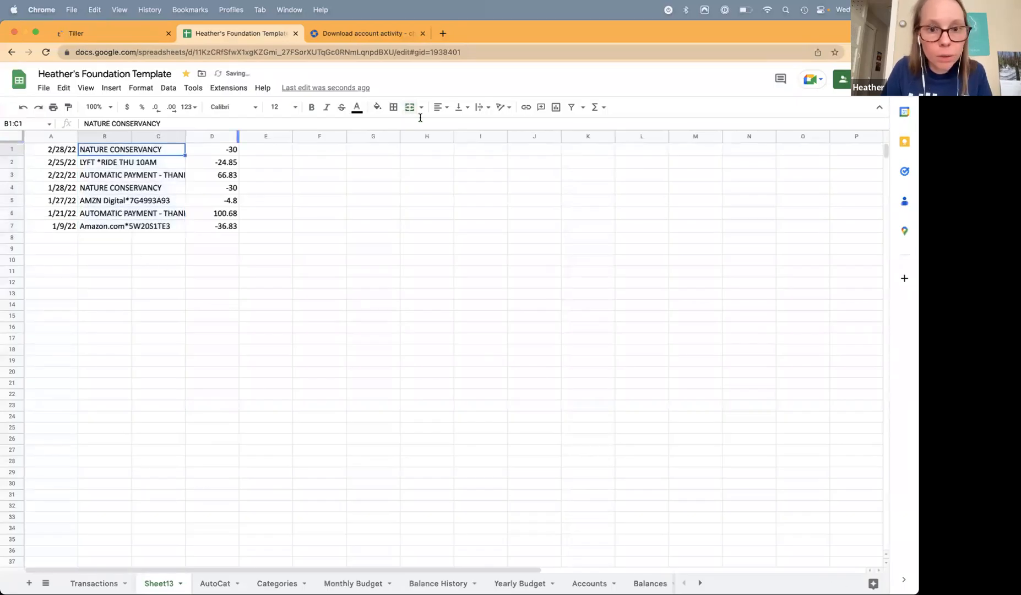
- Unmerge the description cells across columns B and C one row at a time, down to row 7
key("Down")
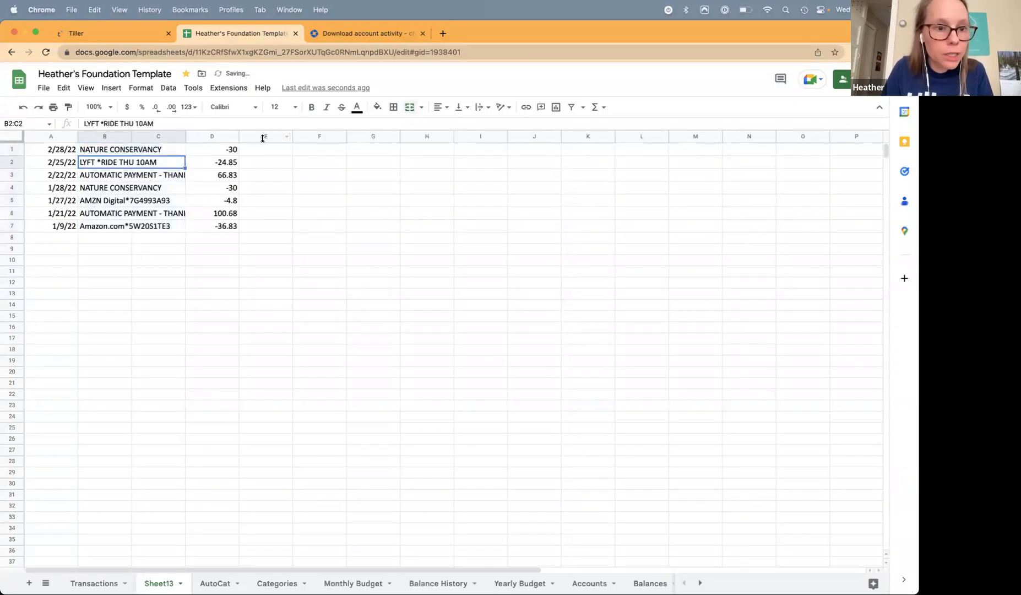
key("Down")
left_click(408, 107)
key("Down")
left_click(409, 108)
key("Down")
left_click(409, 107)
key("Down")
left_click(410, 108)
key("Down")
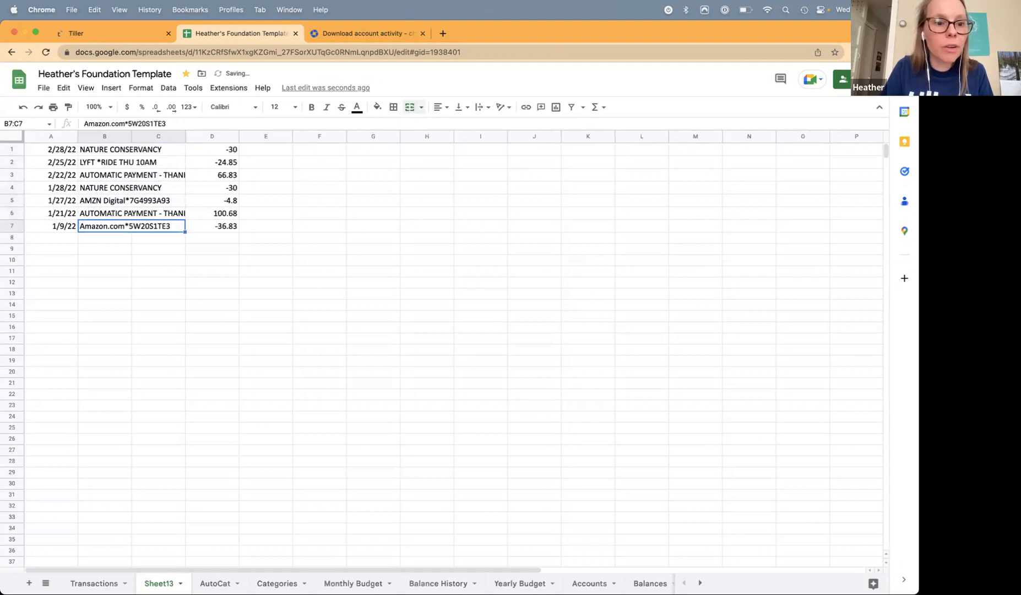
left_click(411, 109)
left_click(103, 249)
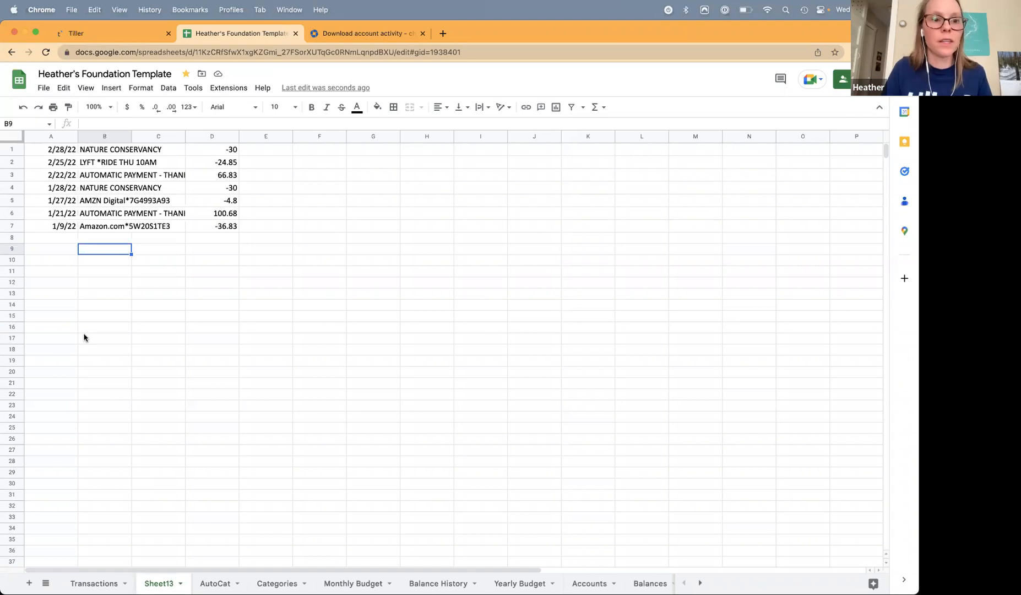
- Copy the range A1:D7 and check whether B1 and C1 are separate cells
left_click_drag(67, 149, 225, 228)
key("cmd+c")
left_click(100, 150)
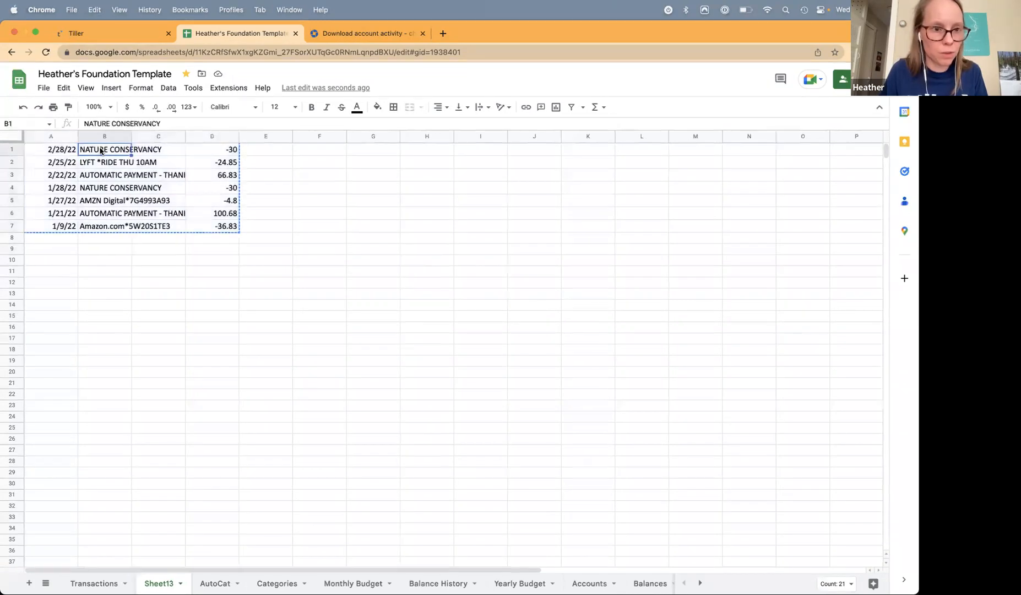
key("Right")
key("Left")
key("Right")
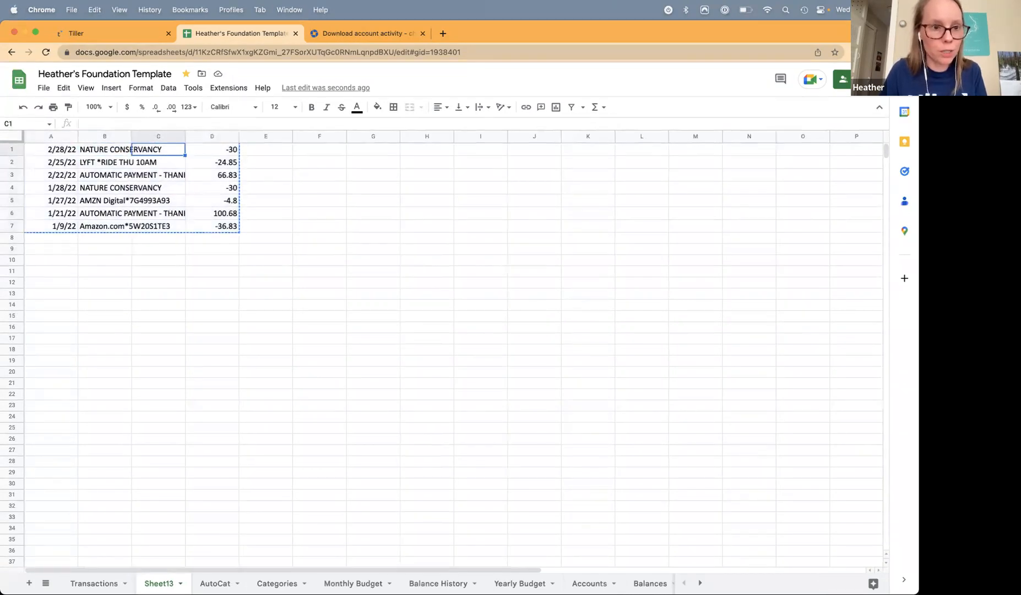
- Switch to Excel, widen Description column C to fit its text, and inspect cell C3
key("cmd+Tab")
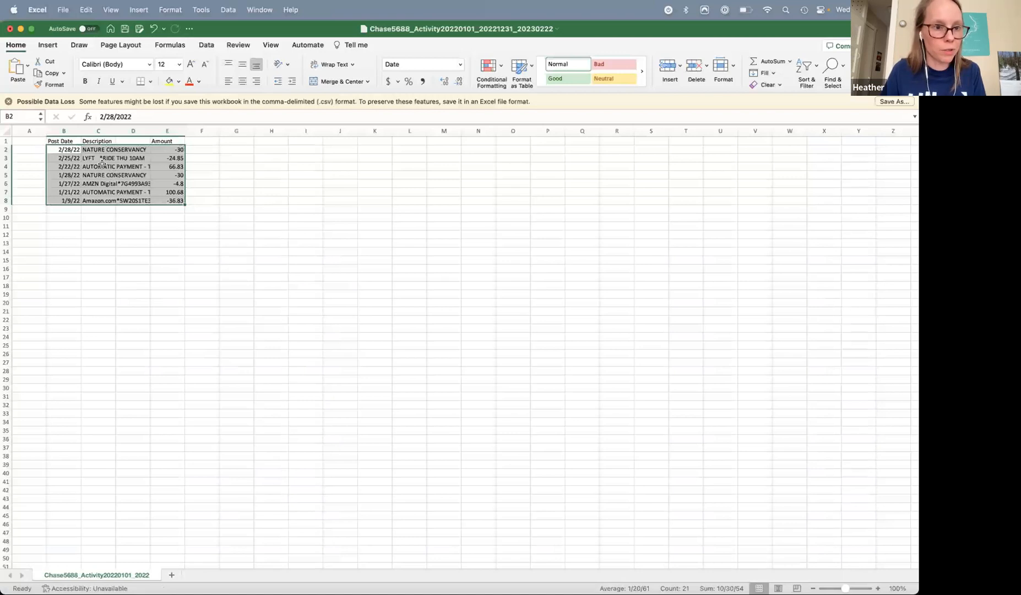
left_click(102, 164)
left_click(133, 150)
left_click_drag(115, 132, 198, 201)
left_click(165, 159)
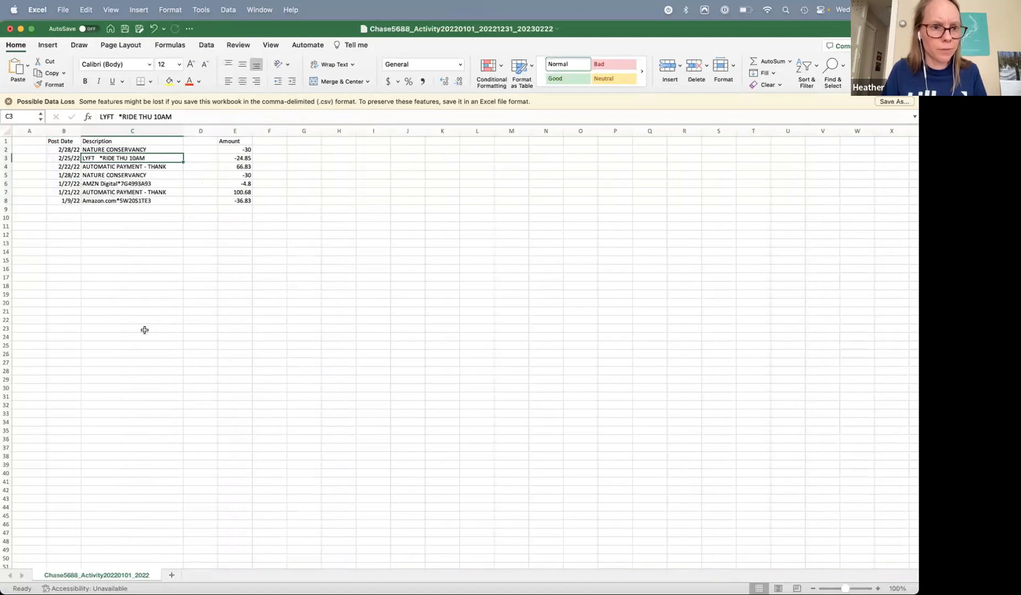
- Switch back to Google Sheets, paste the A1:D7 rows as values only at B411 of the Transactions sheet, and select the pasted range B411:E417
key("super+Tab")
left_click_drag(68, 153, 204, 230)
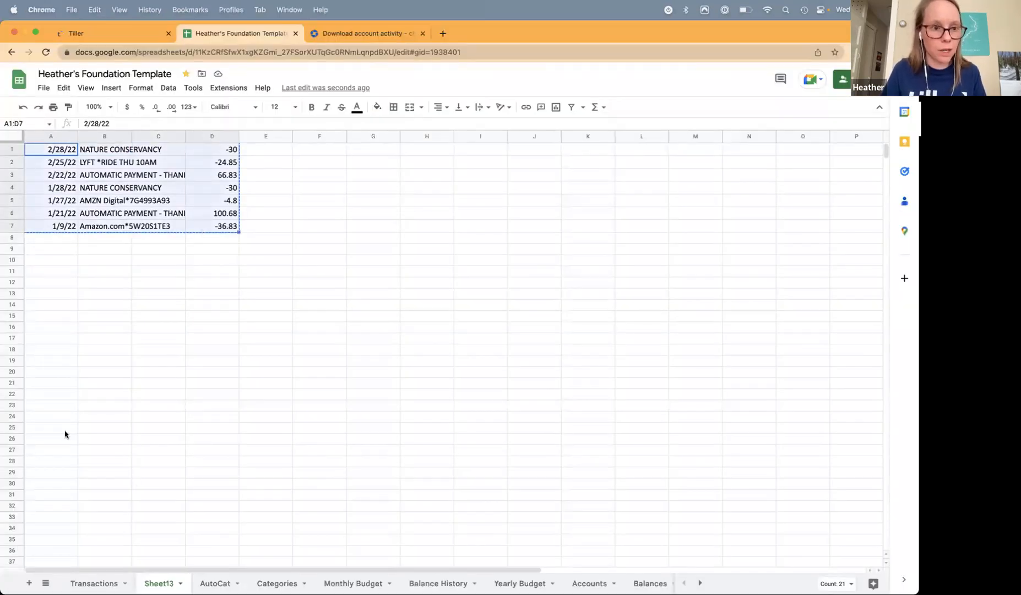
left_click(94, 583)
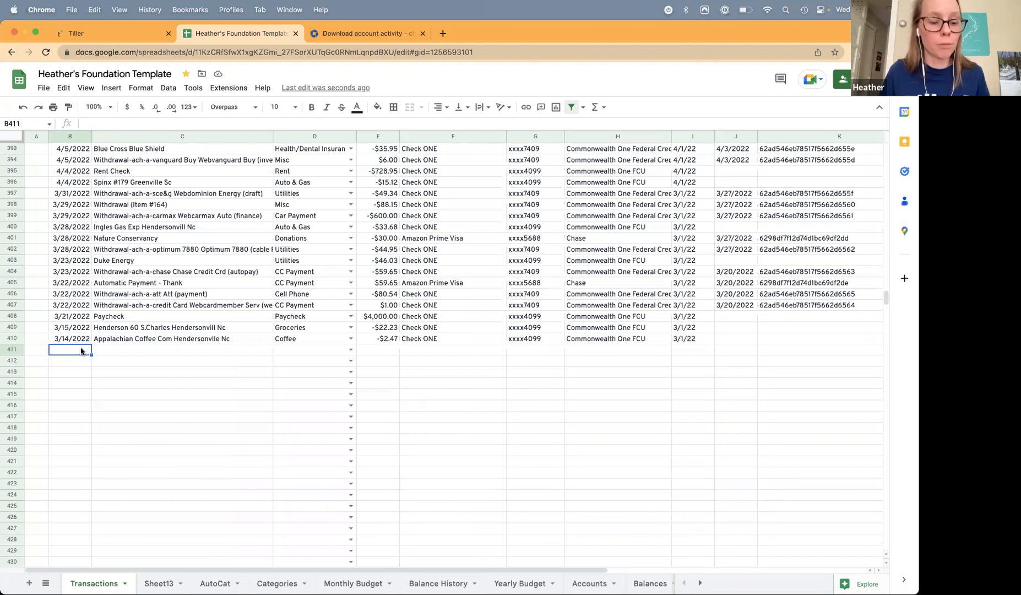
key("super+v")
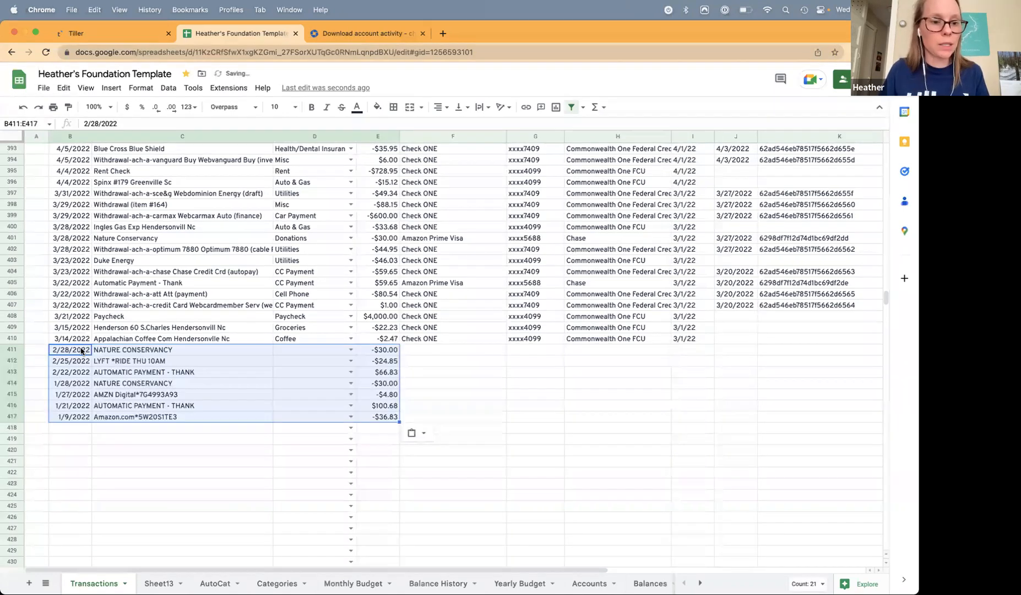
left_click(71, 365)
left_click(75, 351)
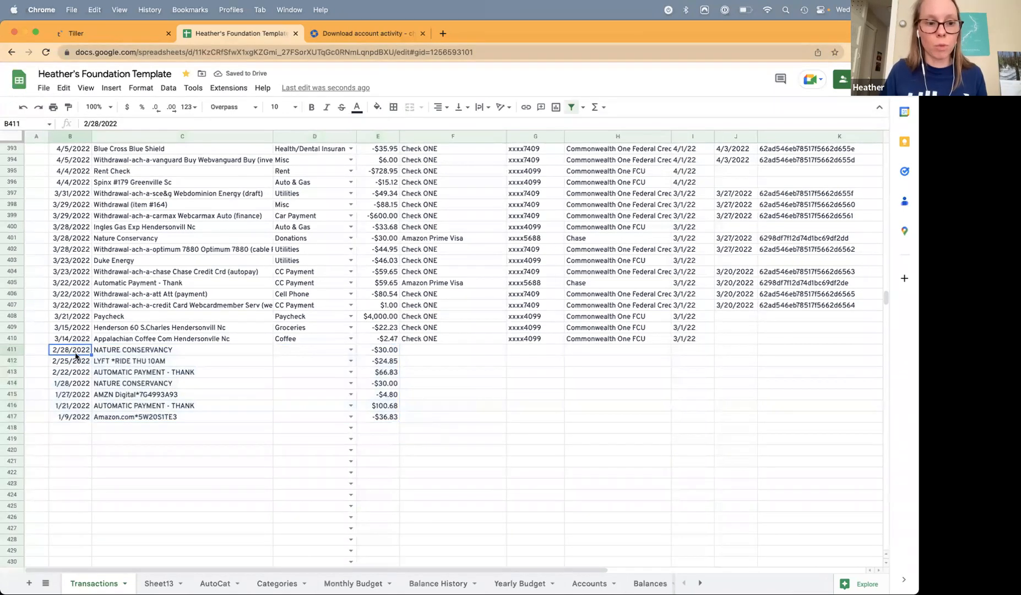
left_click_drag(72, 352, 388, 420)
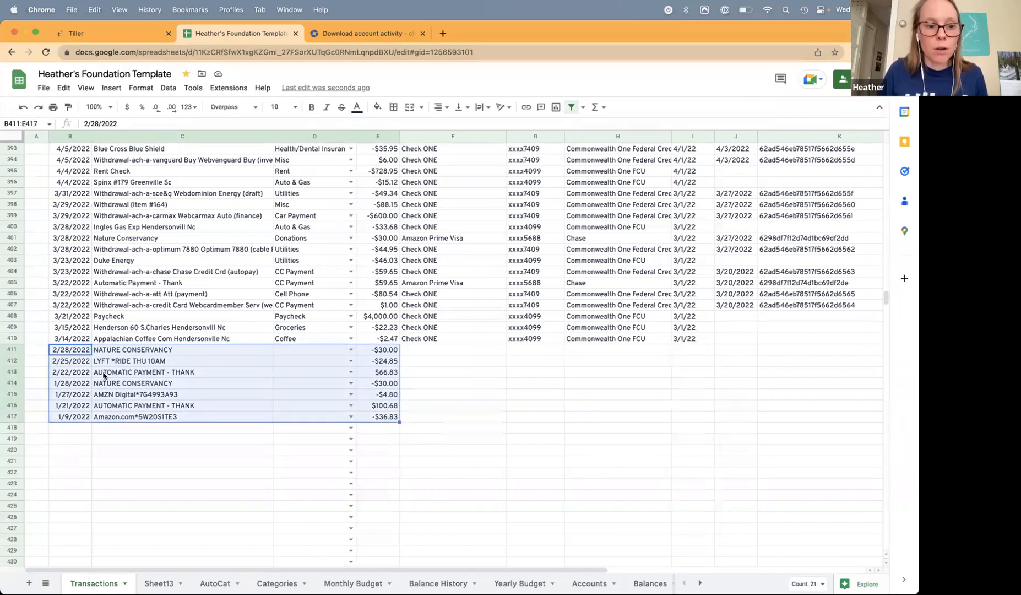
left_click(124, 354)
left_click_drag(64, 353, 374, 418)
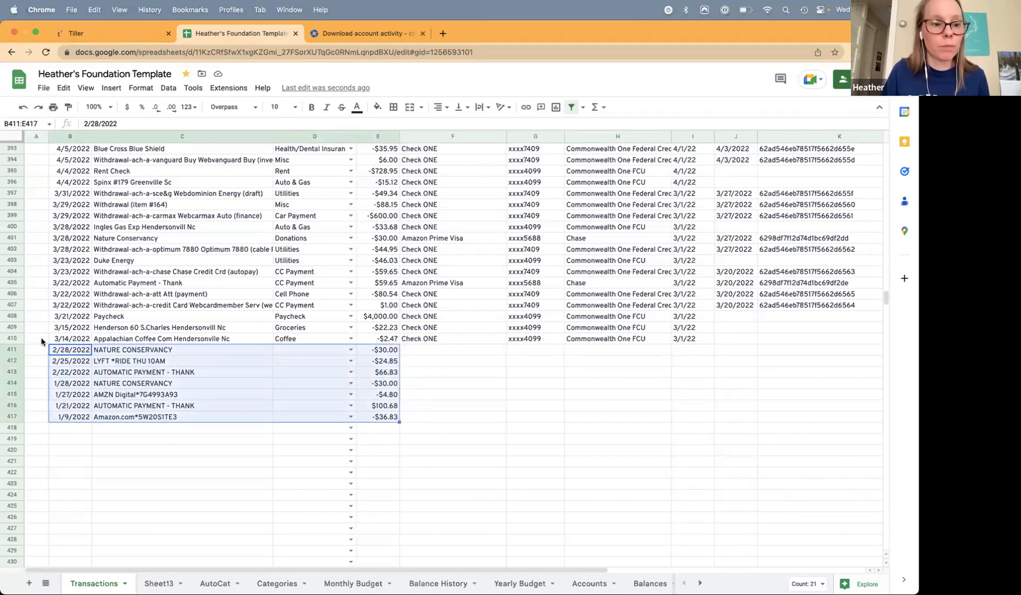
left_click(20, 339)
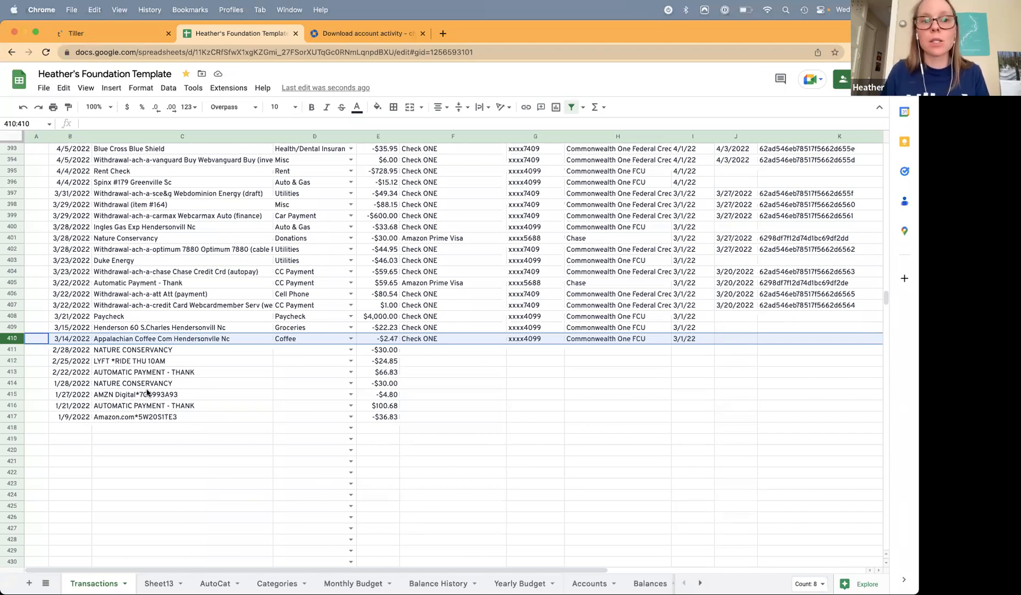
- Open Google Drive at drive.google.com in a new browser tab
left_click(442, 35)
type("dr")
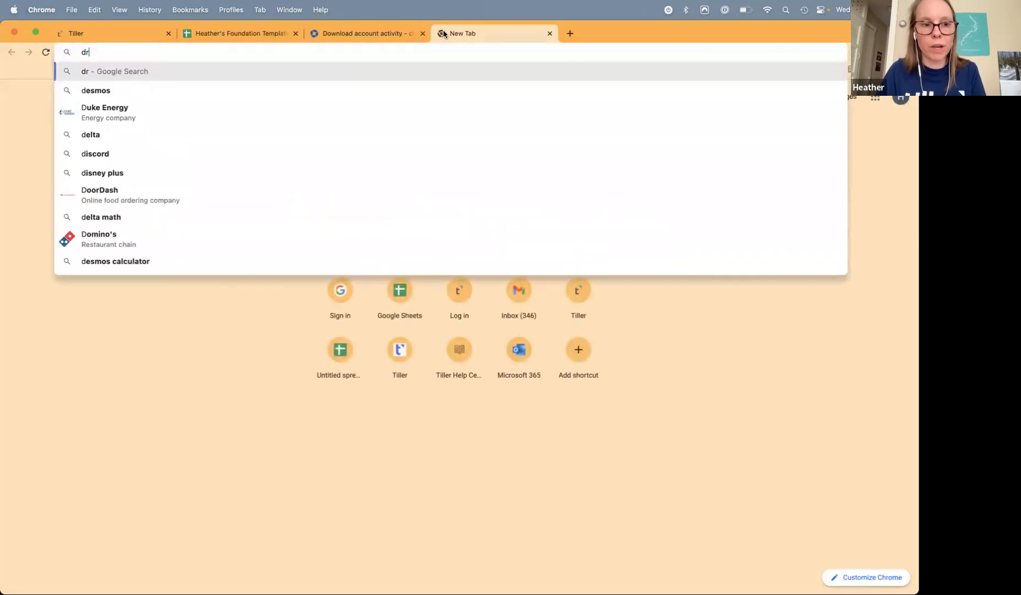
type("ive.google.com")
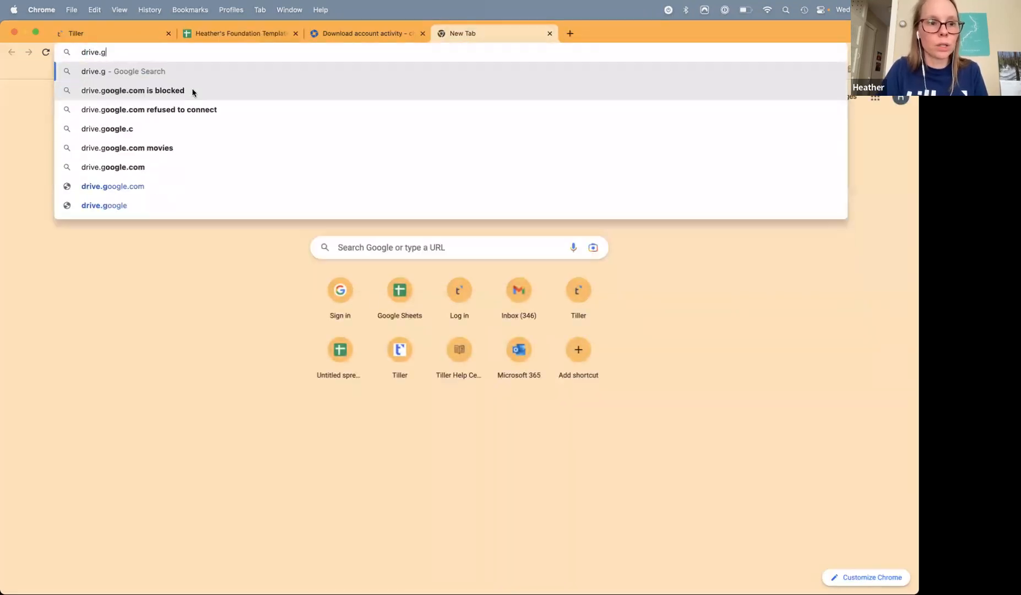
key("Return")
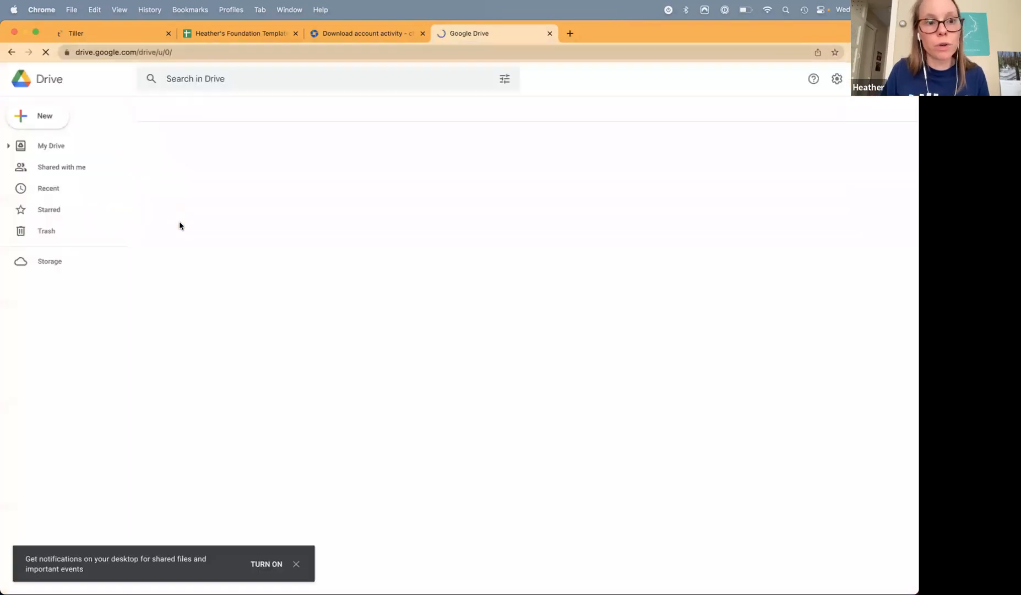
- Upload Commonwealth-checking-022223.xlsx from the Finder Downloads folder to My Drive
left_click(219, 580)
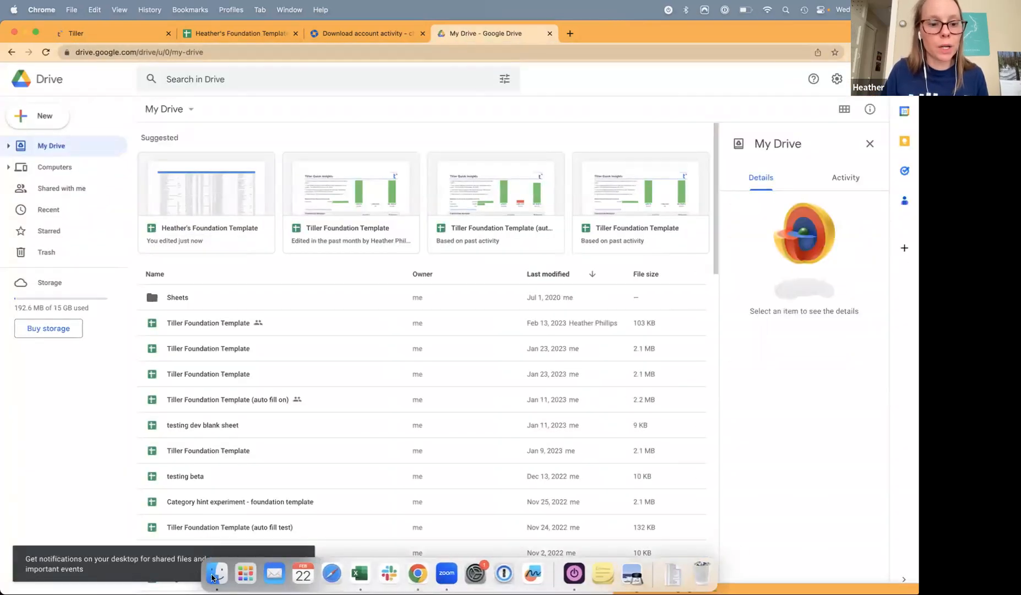
left_click(290, 163)
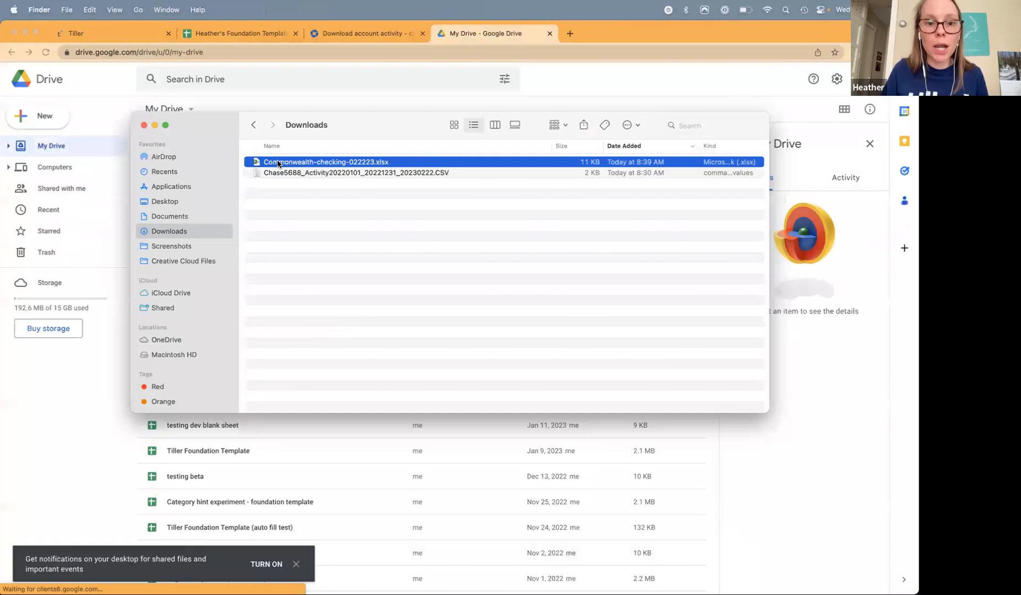
left_click_drag(278, 163, 251, 468)
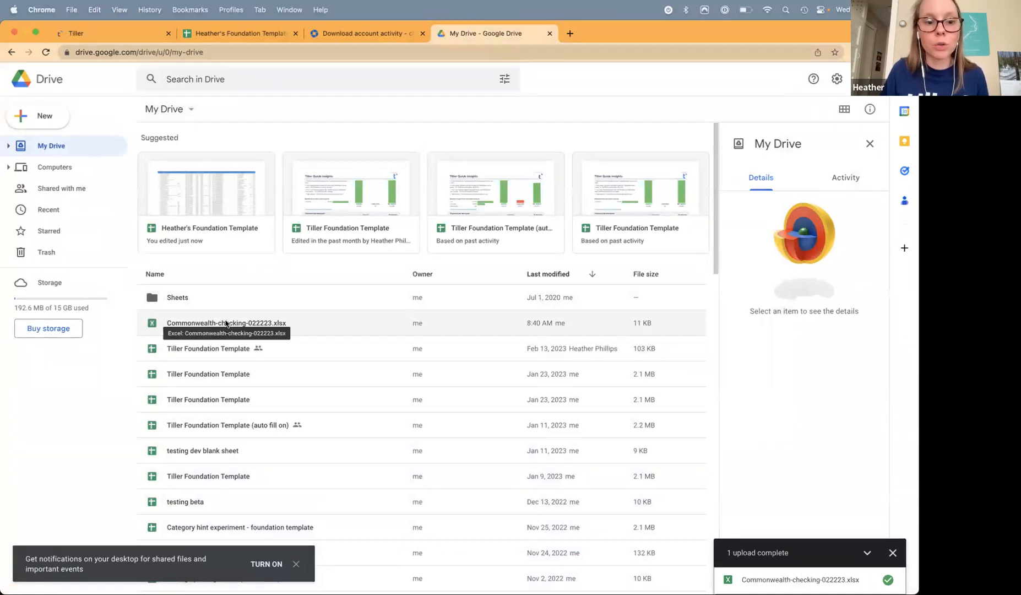
- Open the uploaded Commonwealth-checking-022223.xlsx in Google Sheets and dismiss the Office Editing welcome dialog
double_click(225, 324)
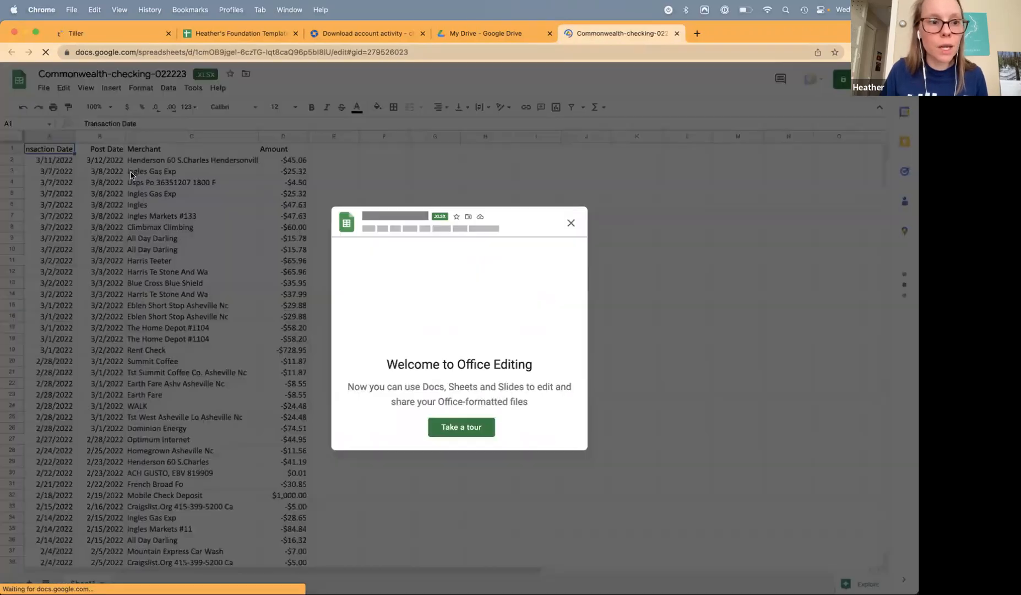
left_click(571, 222)
left_click(130, 204)
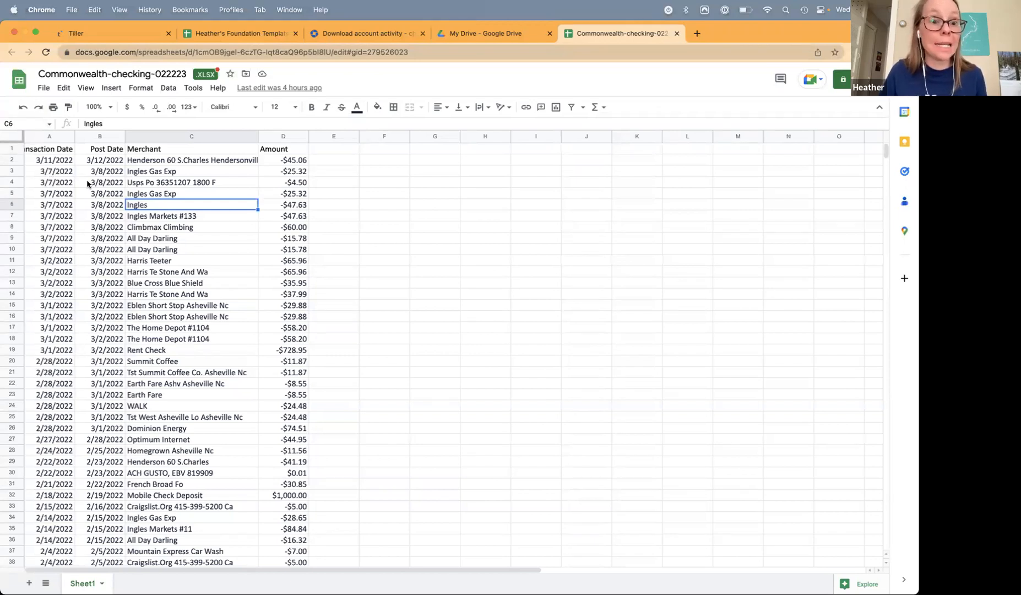
- Clear the Transaction Date contents from column A of the checking spreadsheet
left_click(51, 139)
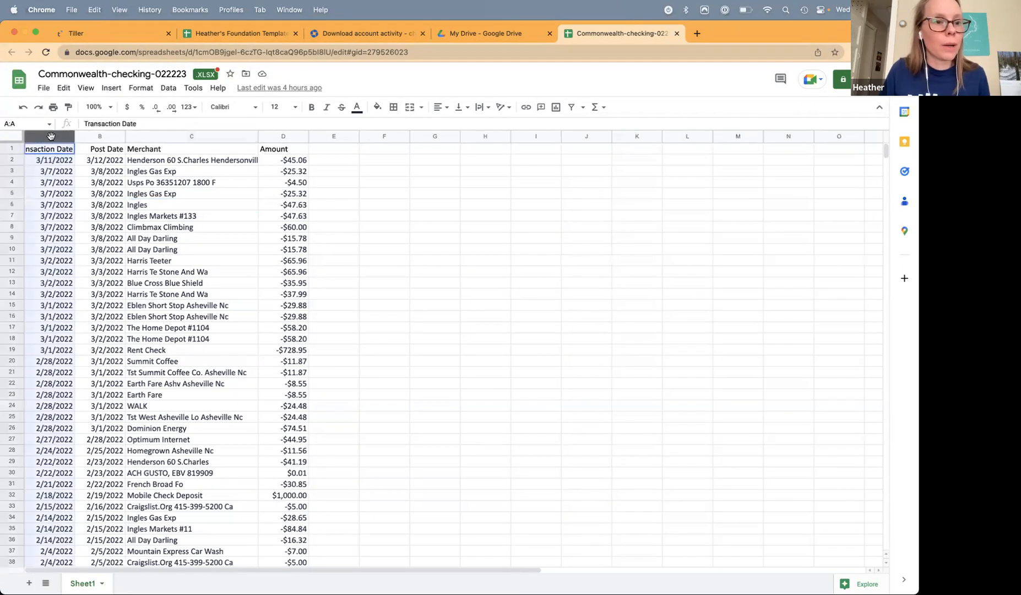
key("Delete")
left_click(116, 161)
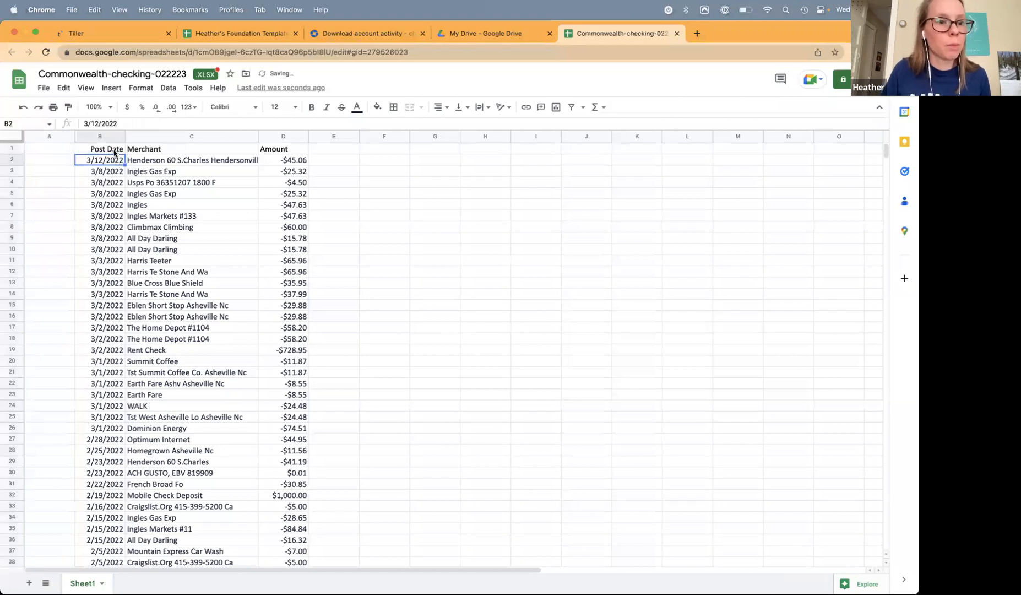
- Insert one blank column between the Merchant and Amount columns to match the Transactions sheet layout
left_click(282, 136)
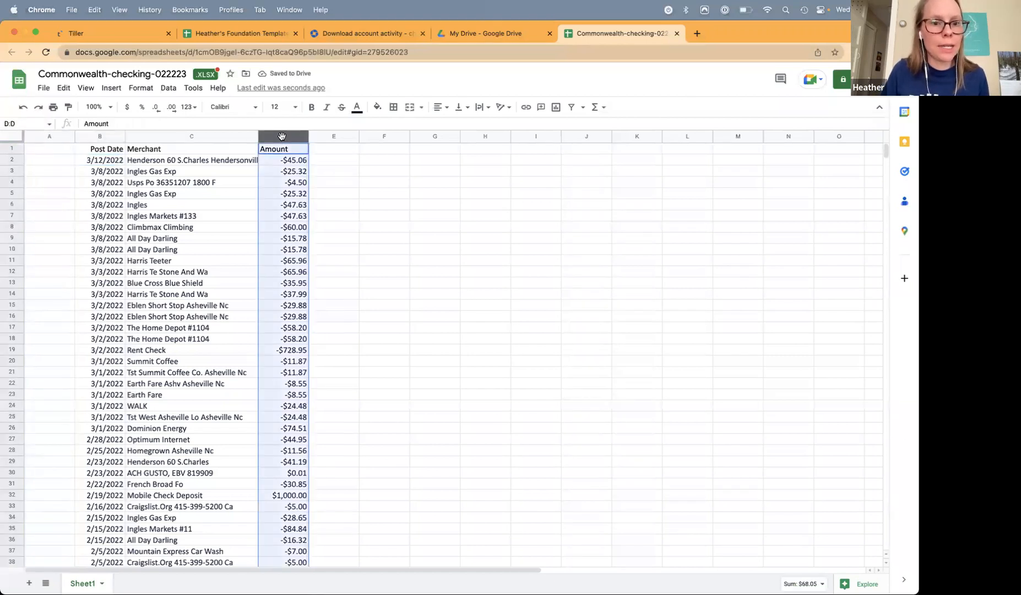
right_click(281, 136)
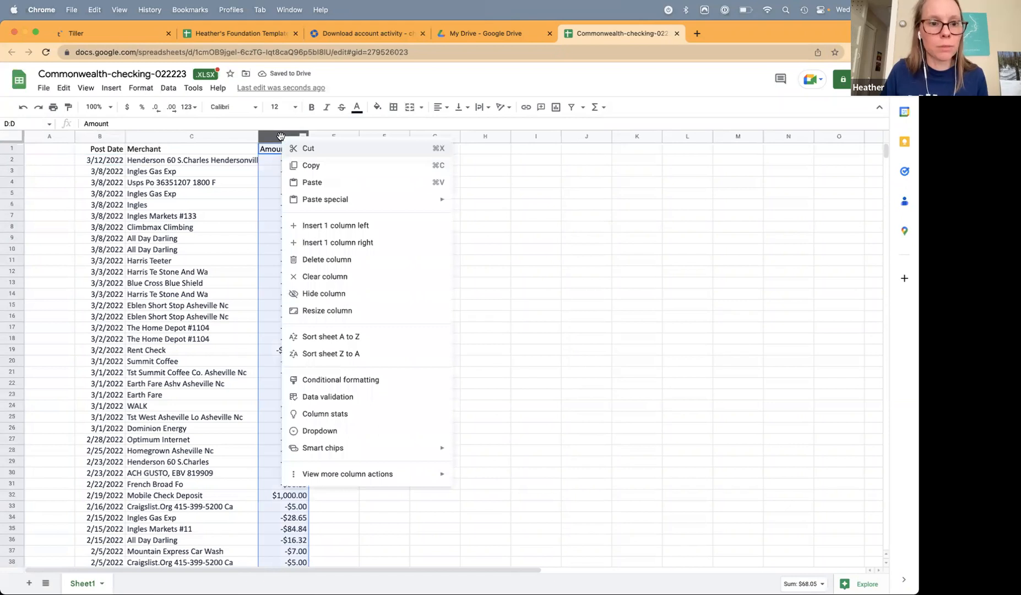
left_click(333, 226)
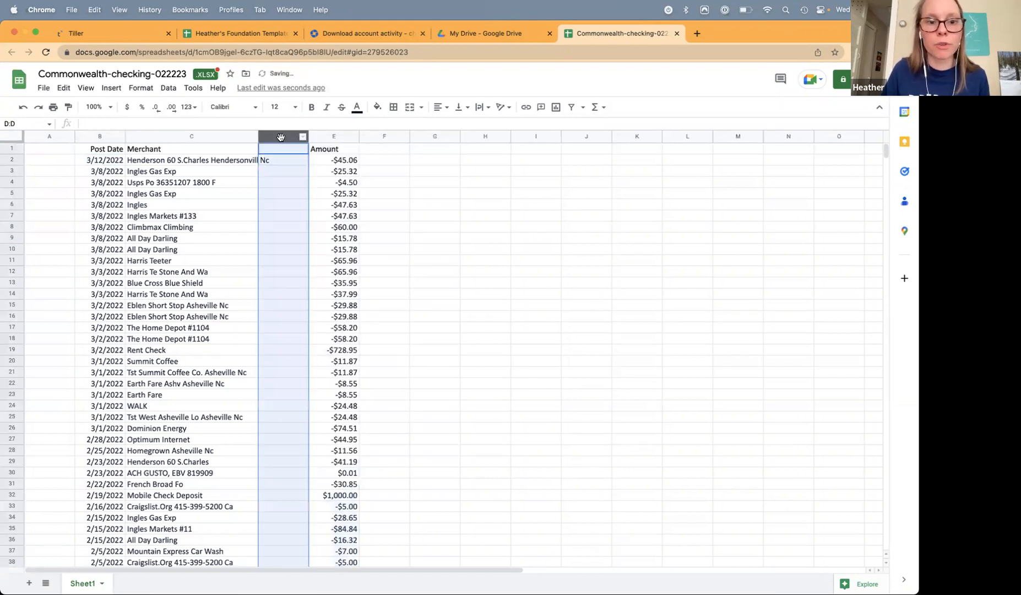
left_click(270, 375)
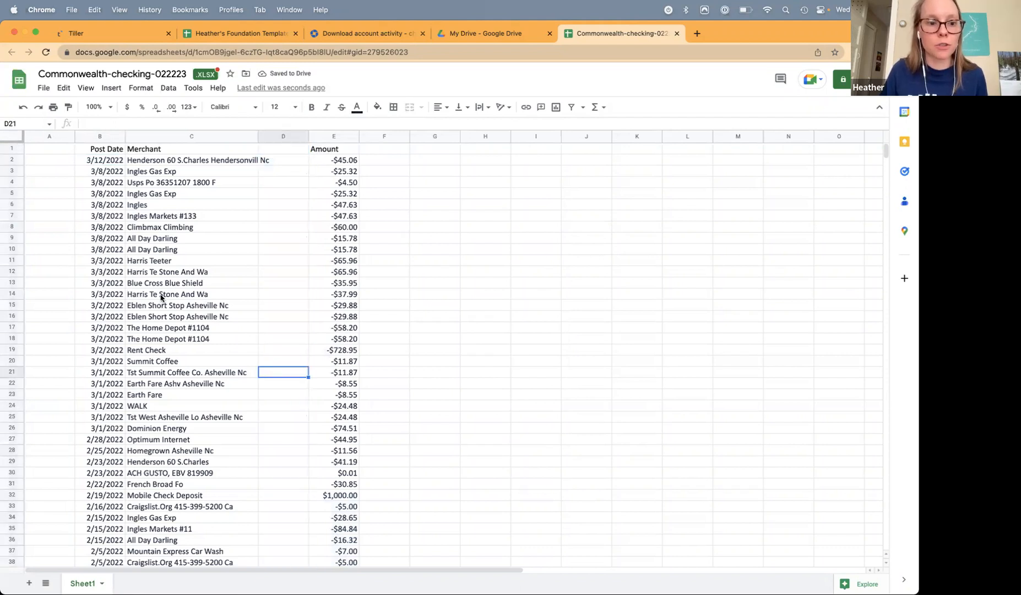
left_click(161, 296)
- Select the checking transactions without the header row, B2:E65, and copy them
left_click(104, 161)
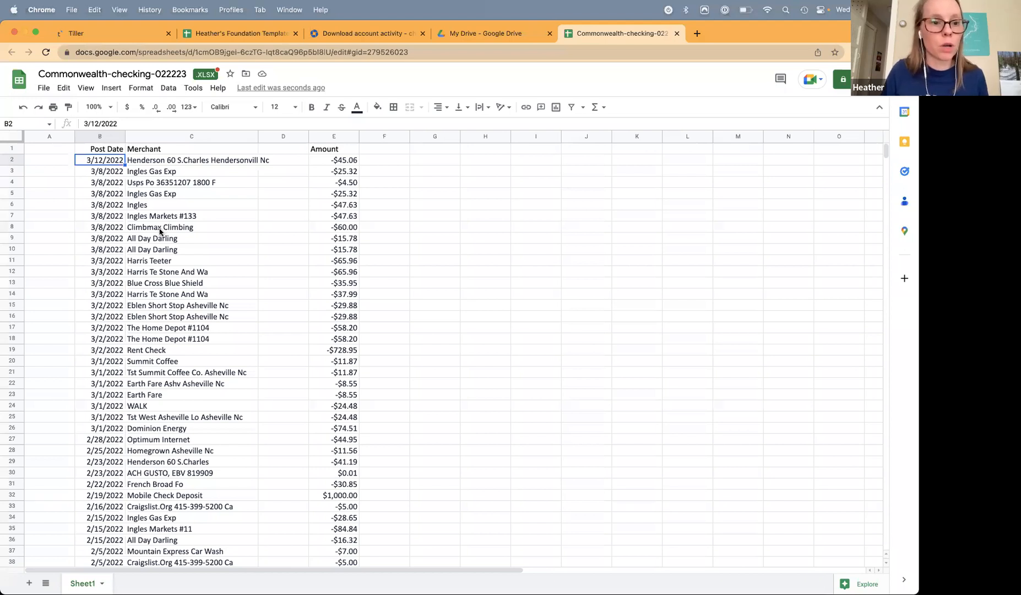
scroll(160, 232, "down", 15)
scroll(160, 232, "up", 6)
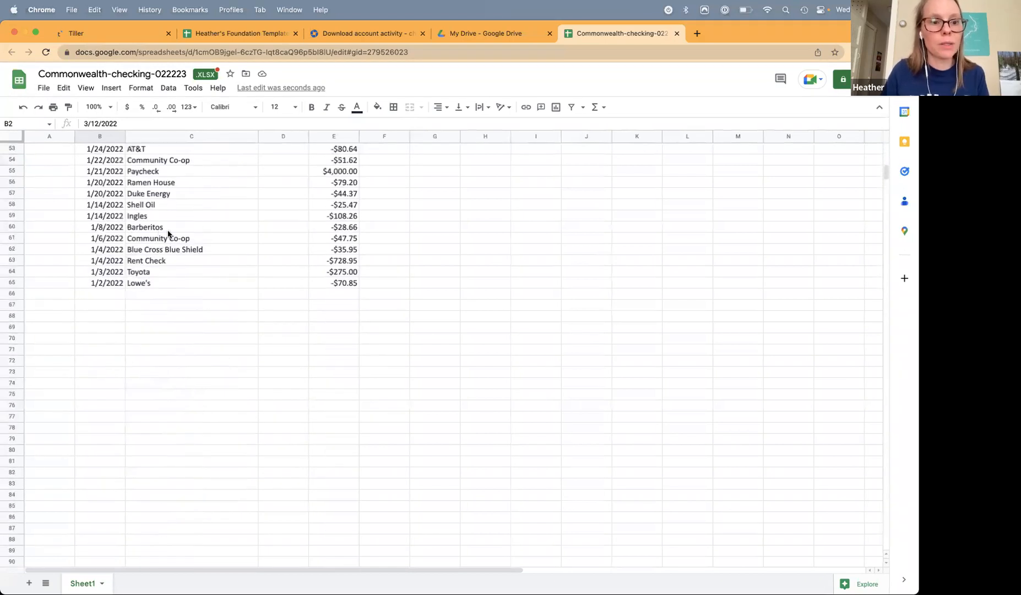
left_click(337, 285, "shift")
key("super+c")
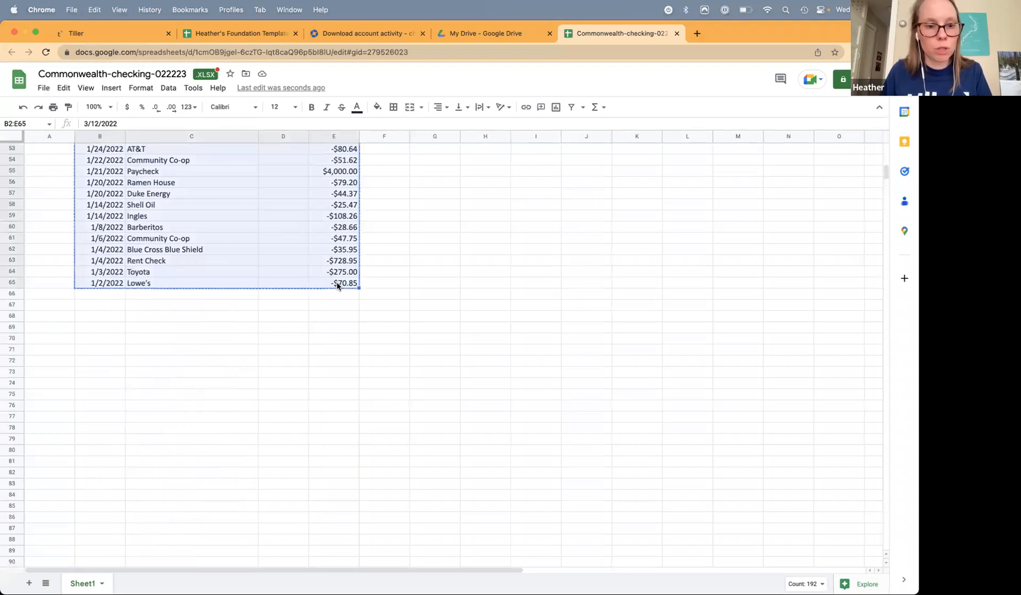
- Try to paste the copied rows as values only at B418 of the Foundation Template's Transactions sheet
left_click(273, 36)
left_click(67, 429)
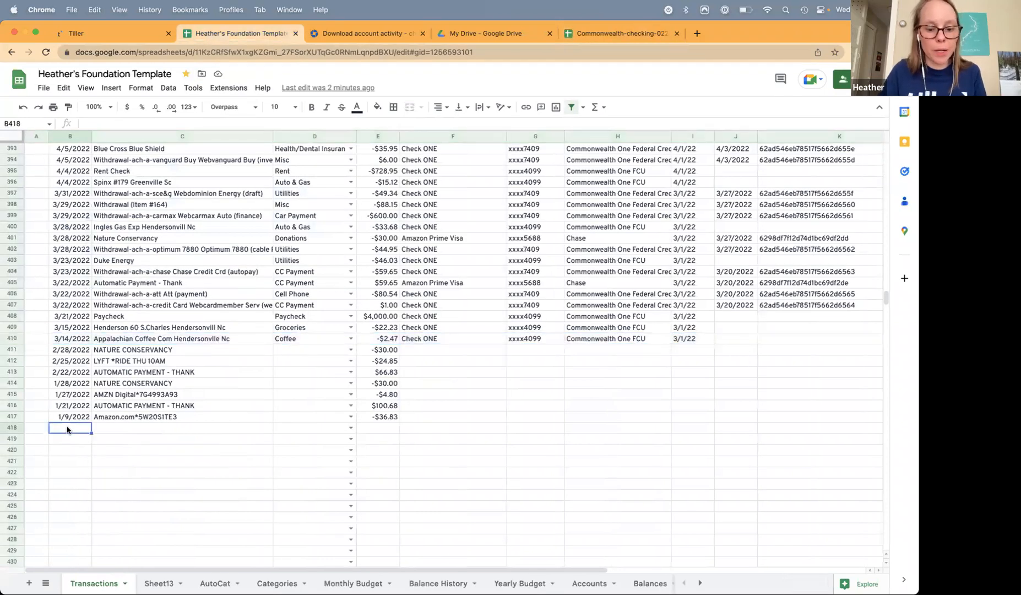
right_click(66, 429)
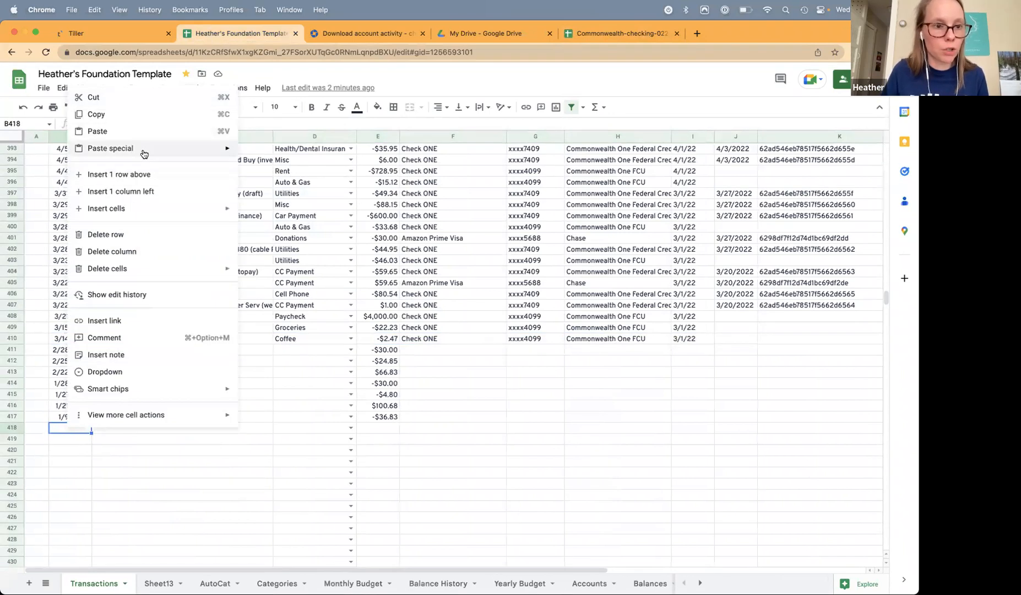
mouse_move(140, 149)
left_click(272, 154)
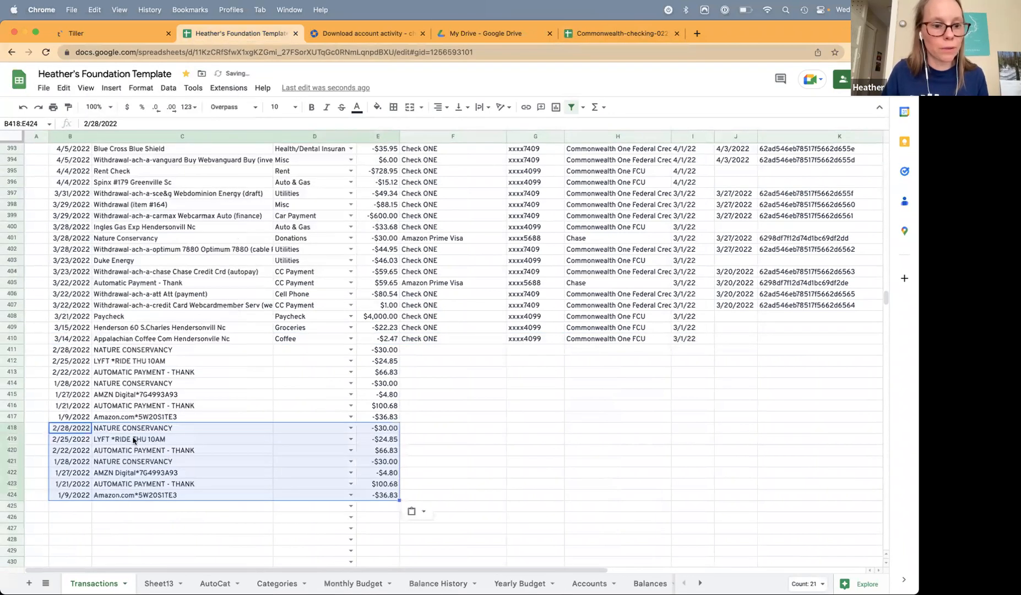
- Copy B2:E65 again in the checking spreadsheet and return to the Foundation Template
left_click(617, 33)
right_click(134, 194)
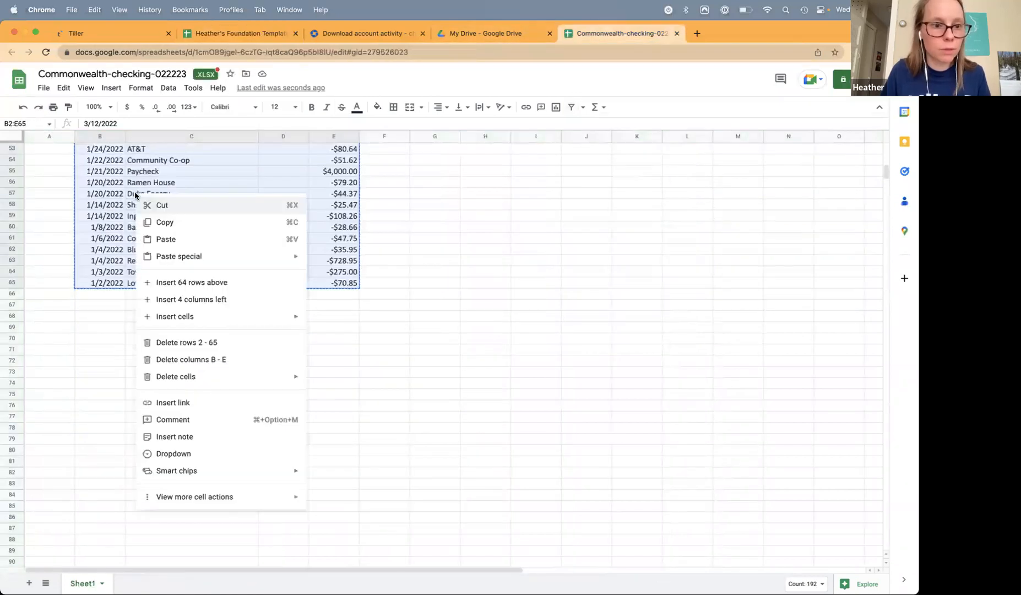
left_click(165, 227)
left_click(227, 34)
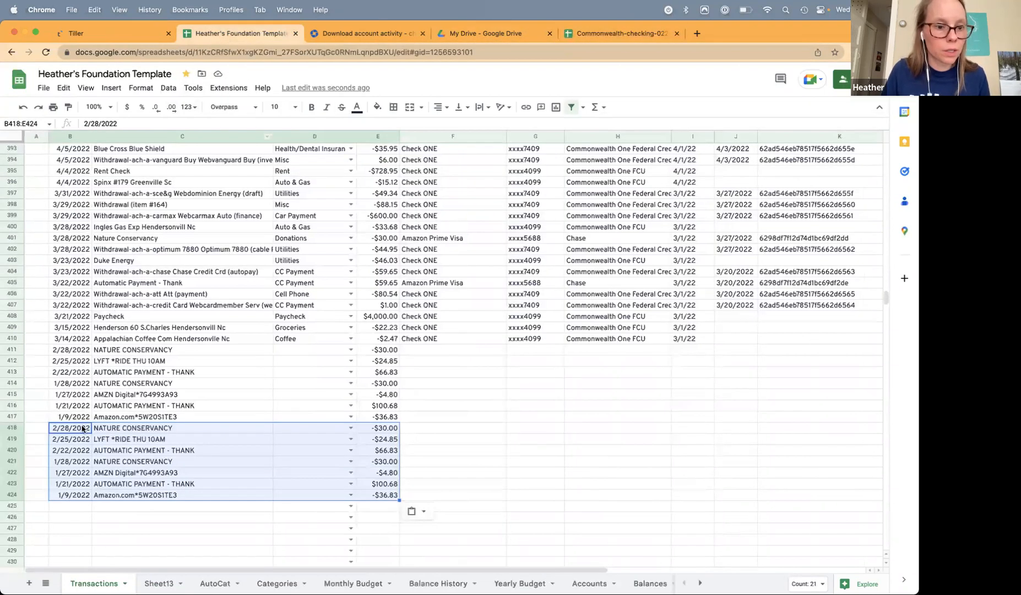
- Try a values-only paste at B418 over the duplicated Chase rows, then undo back to empty cells
left_click(82, 429)
right_click(82, 428)
mouse_move(189, 147)
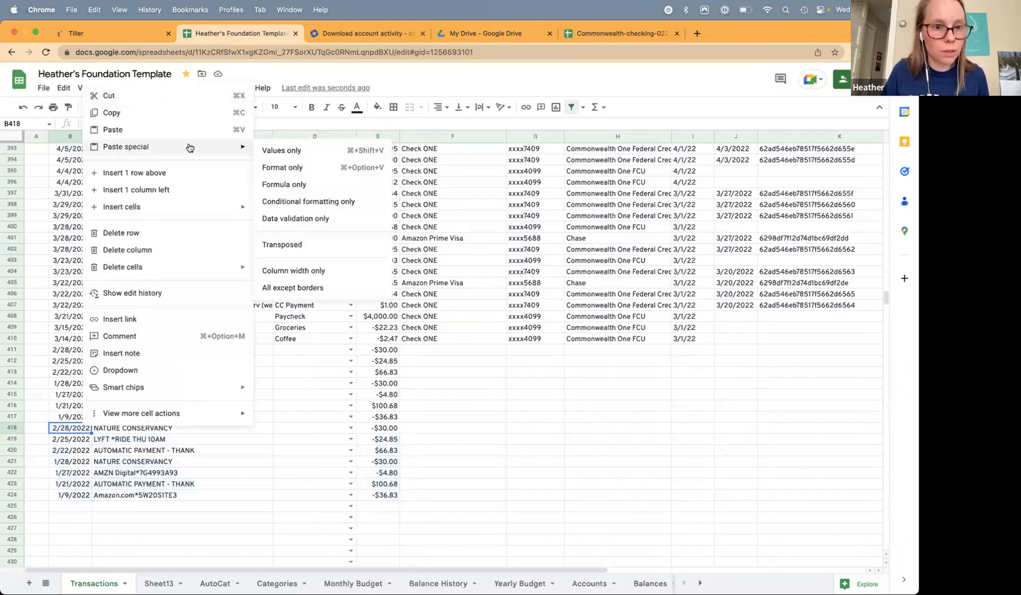
left_click(285, 151)
key("super+z")
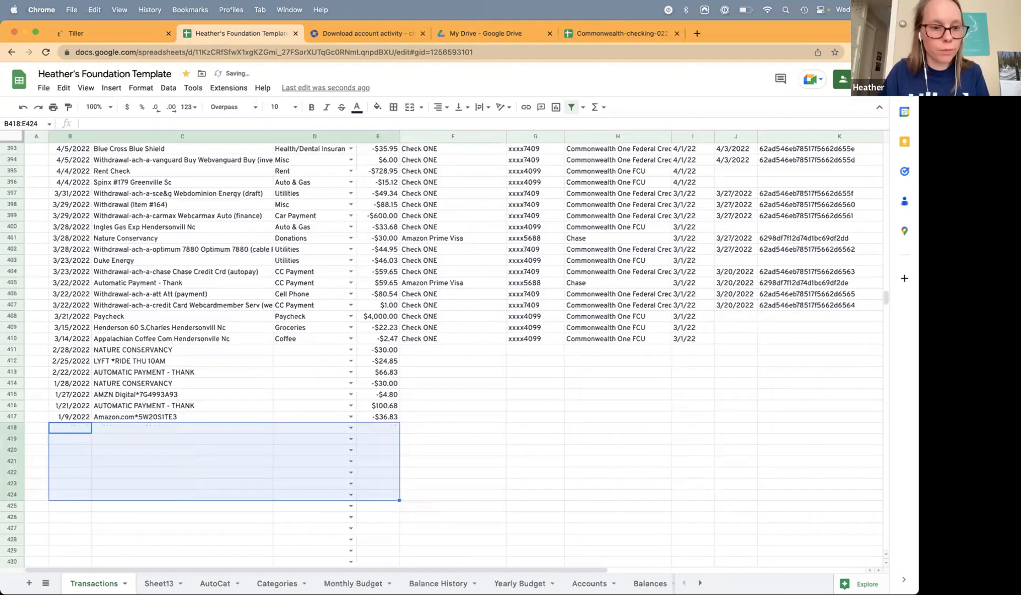
- Paste the copied checking transactions at B418 of the Transactions sheet and check the pasted block through row 481
key("super+v")
scroll(89, 436, "down", 6)
scroll(88, 436, "down", 10)
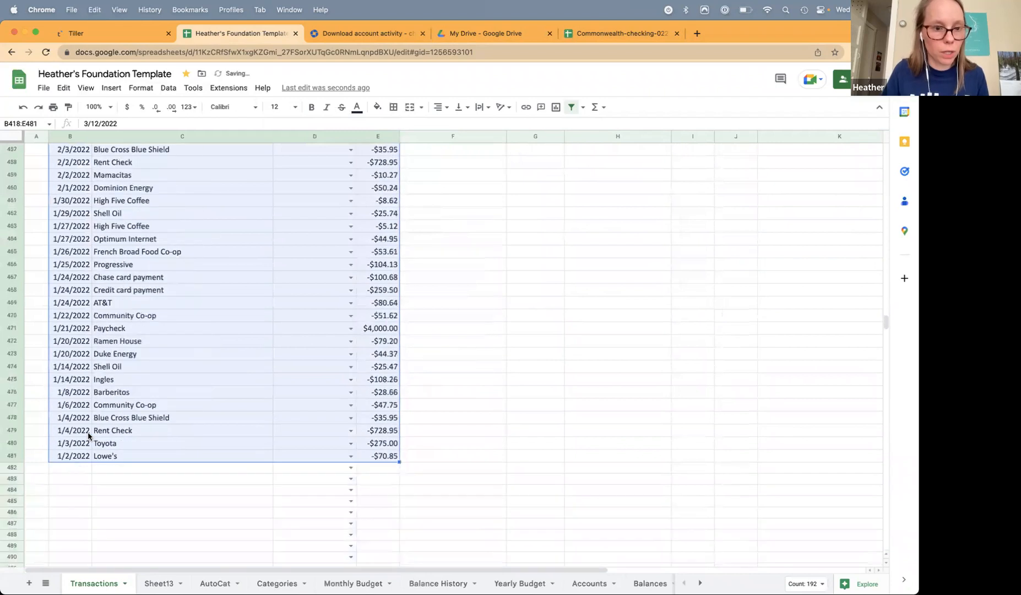
left_click(97, 444)
scroll(94, 274, "up", 20)
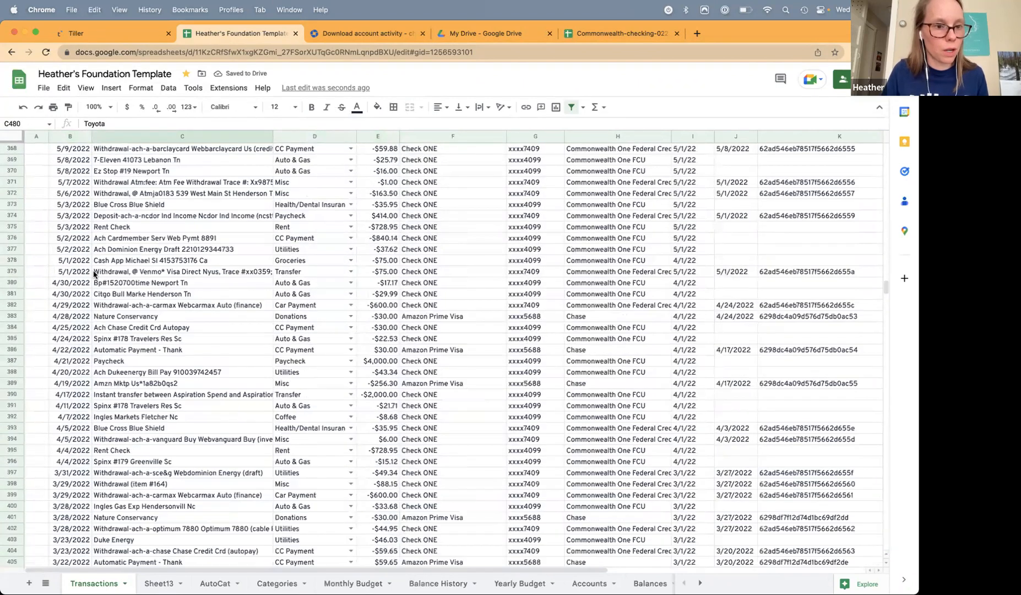
scroll(95, 274, "down", 17)
scroll(94, 273, "up", 3)
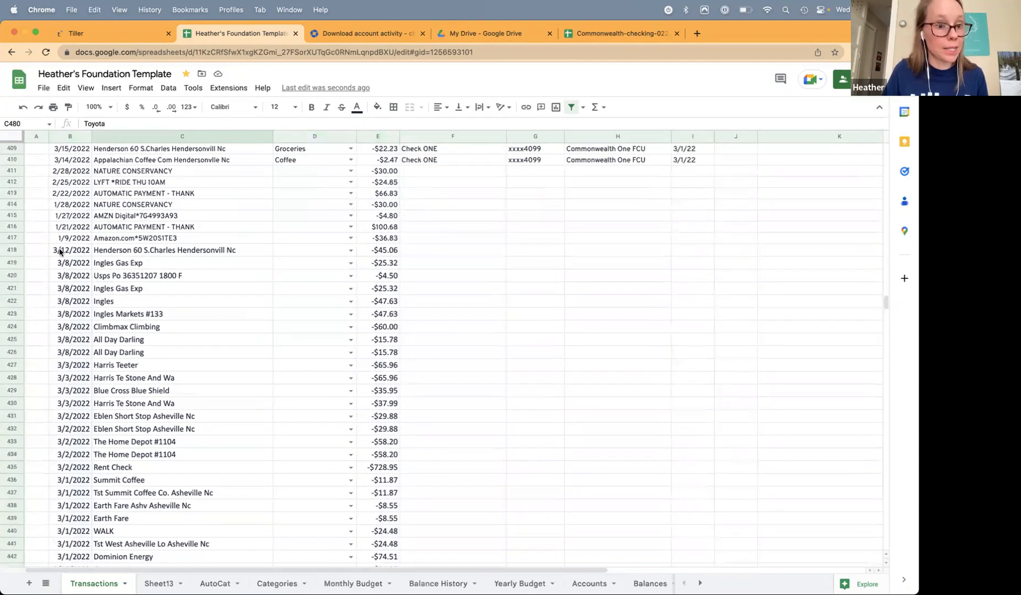
- Copy the Check ONE account details from F410:H410 into F418:H418 of the first checking transaction
left_click(16, 251)
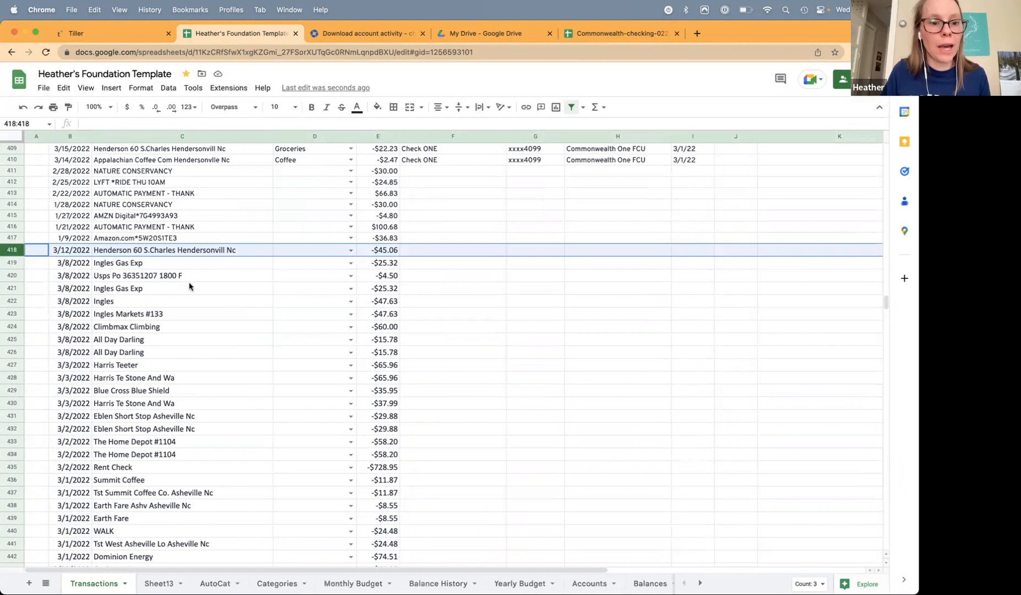
scroll(154, 262, "up", 3)
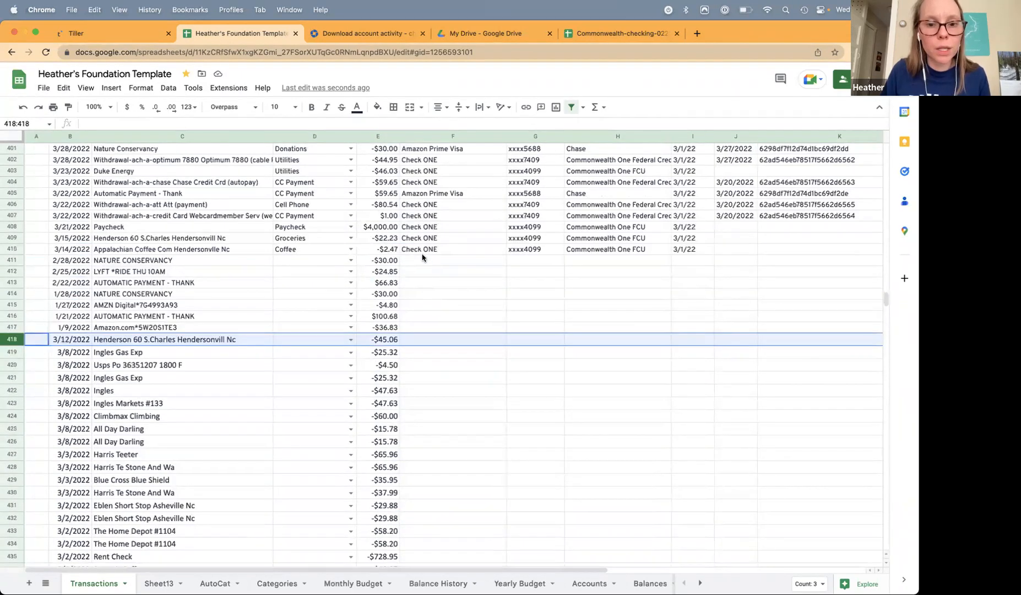
left_click(422, 252)
left_click(662, 253, "shift")
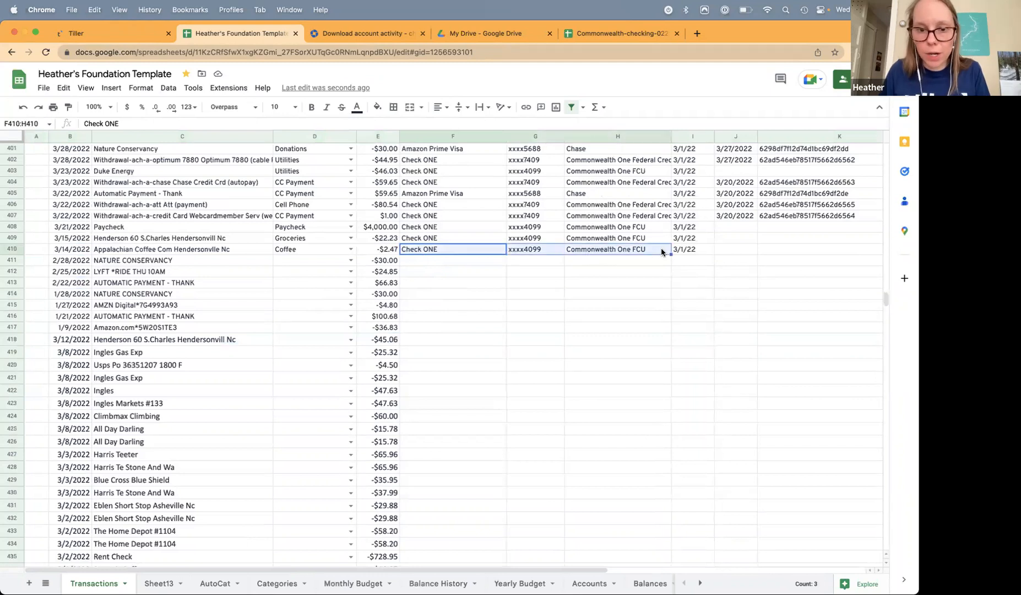
key("super+c")
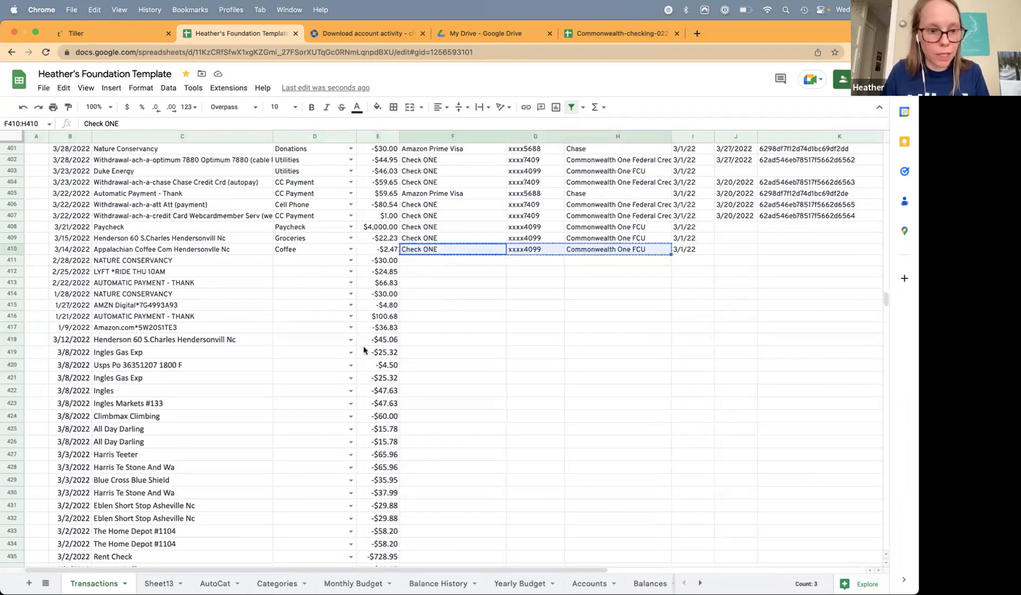
left_click(423, 338)
key("super+v")
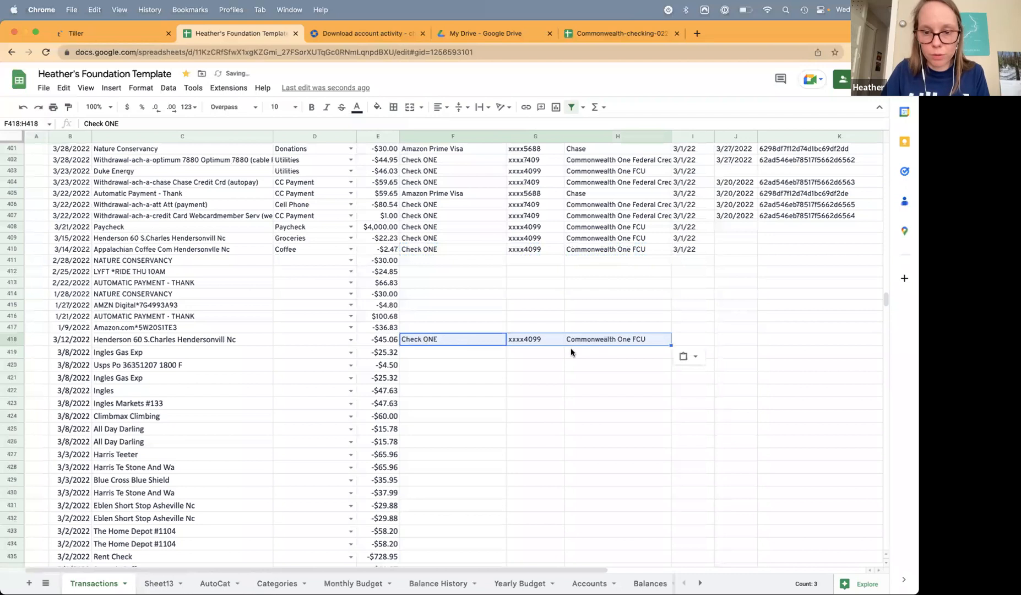
- Copy the checking account details from F418:H418 into F419:H481 for the remaining added checking transactions
mouse_move(671, 346)
left_mouse_down()
mouse_move(670, 463)
mouse_move(666, 335)
left_mouse_up()
key("cmd+c")
scroll(460, 351, "down", 5)
scroll(459, 351, "up", 4)
left_click(447, 273)
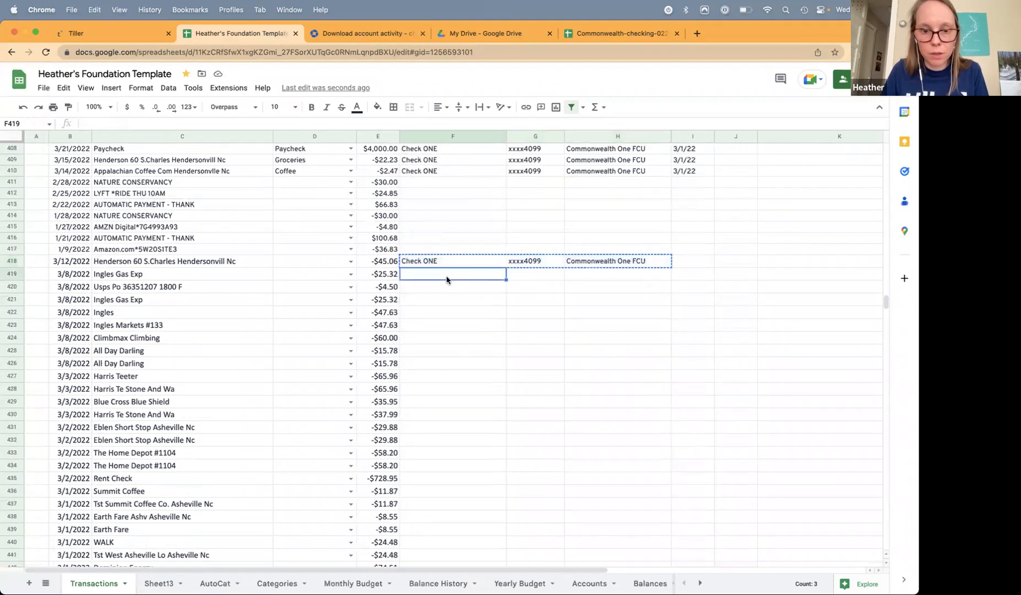
scroll(650, 316, "down", 15)
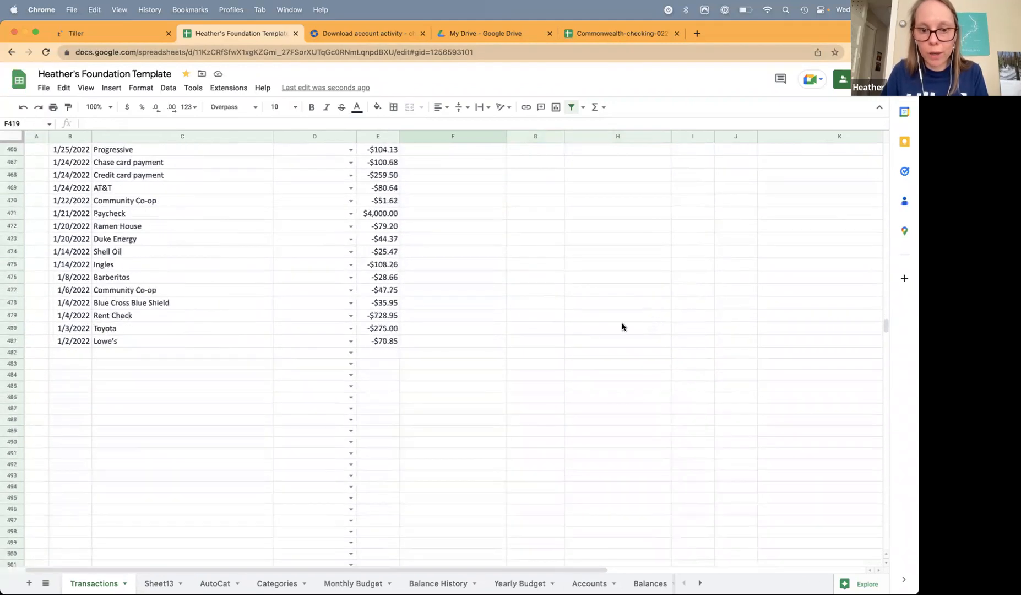
left_click(607, 341, "shift")
key("cmd+v")
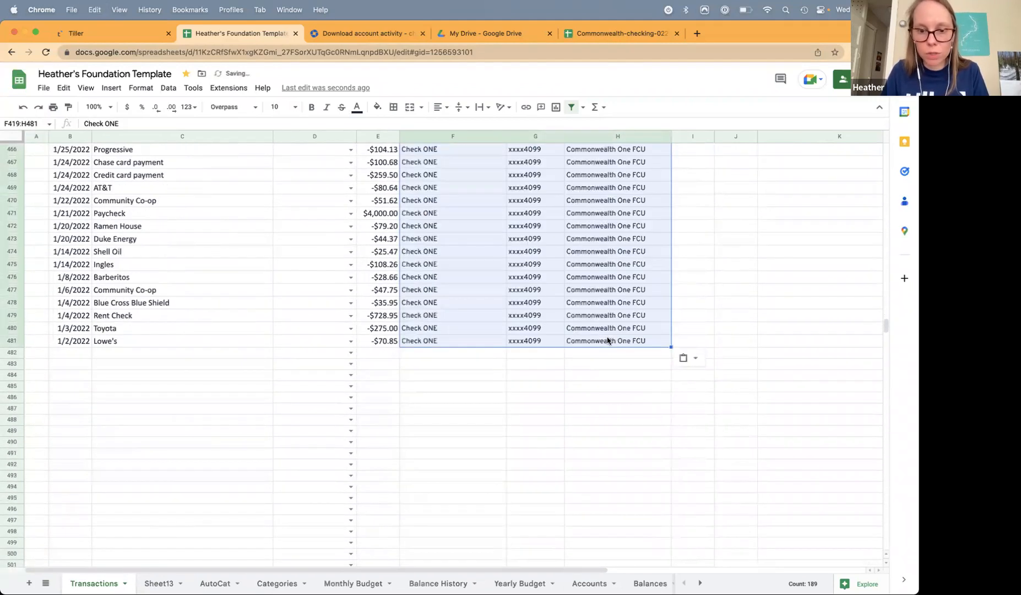
- Try to fill the account number in G418 down through G421, then undo the fill
scroll(465, 306, "up", 15)
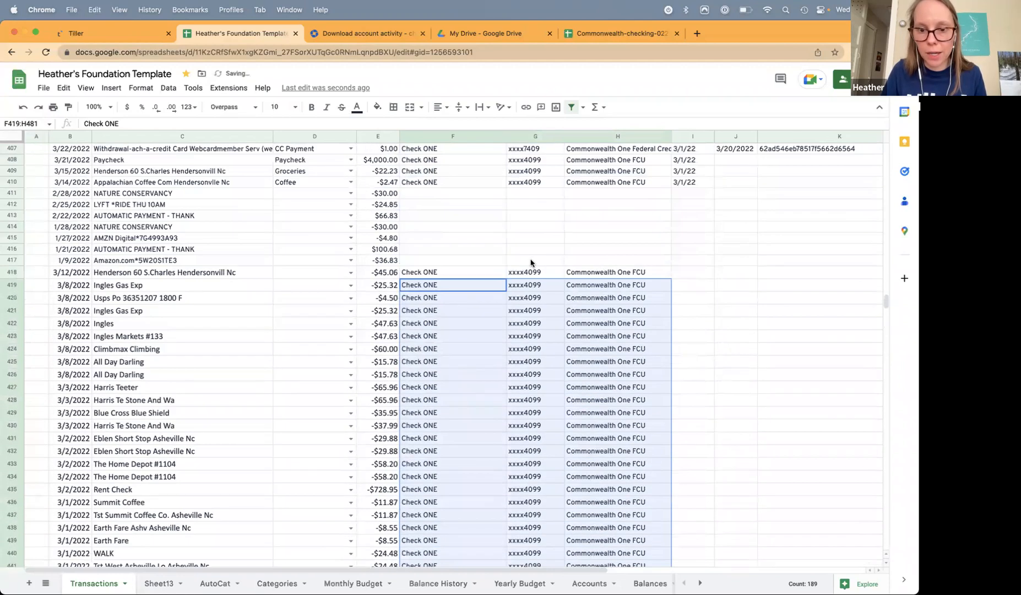
left_click(549, 272)
left_click_drag(565, 278, 563, 313)
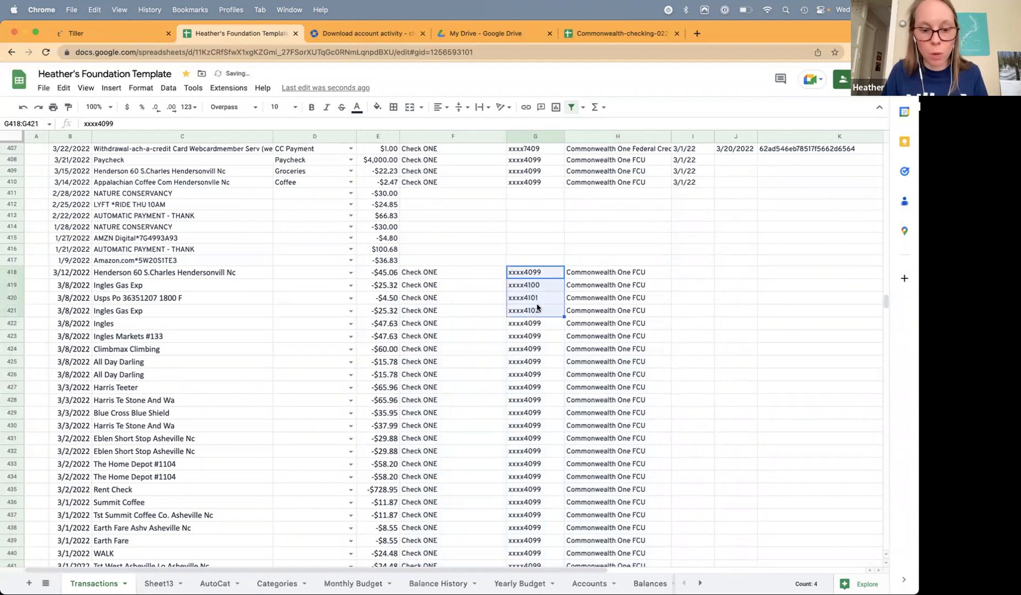
key("cmd+z")
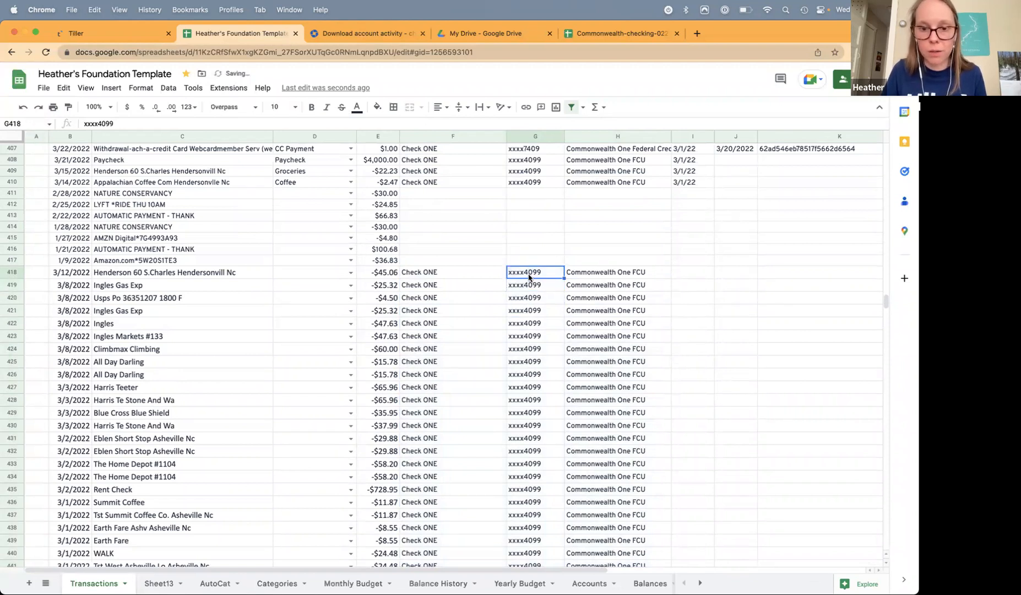
- Copy the Amazon Prime Visa account details from F405:H405 into F411:H411, then into F412:H417 for the other Chase rows
scroll(474, 256, "up", 5)
left_click_drag(457, 297, 649, 299)
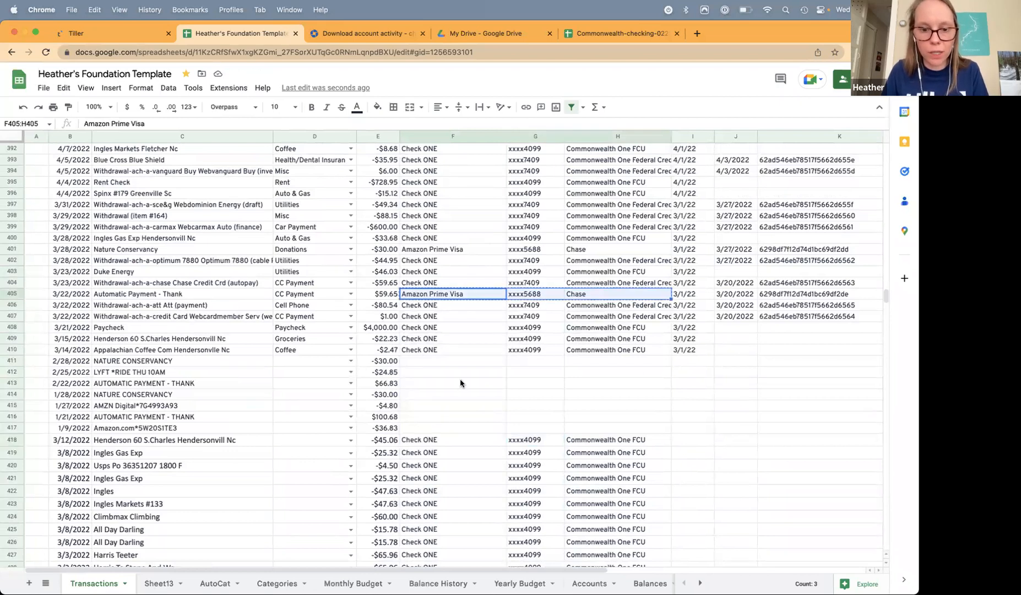
left_click(437, 361)
key("super+v")
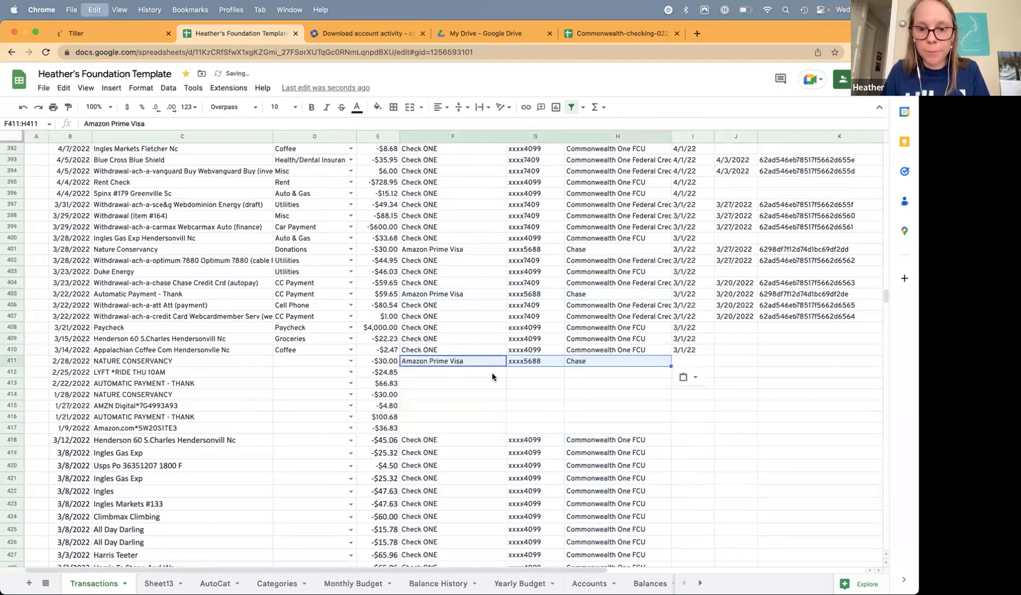
key("super+c")
left_click_drag(496, 374, 577, 430)
key("super+v")
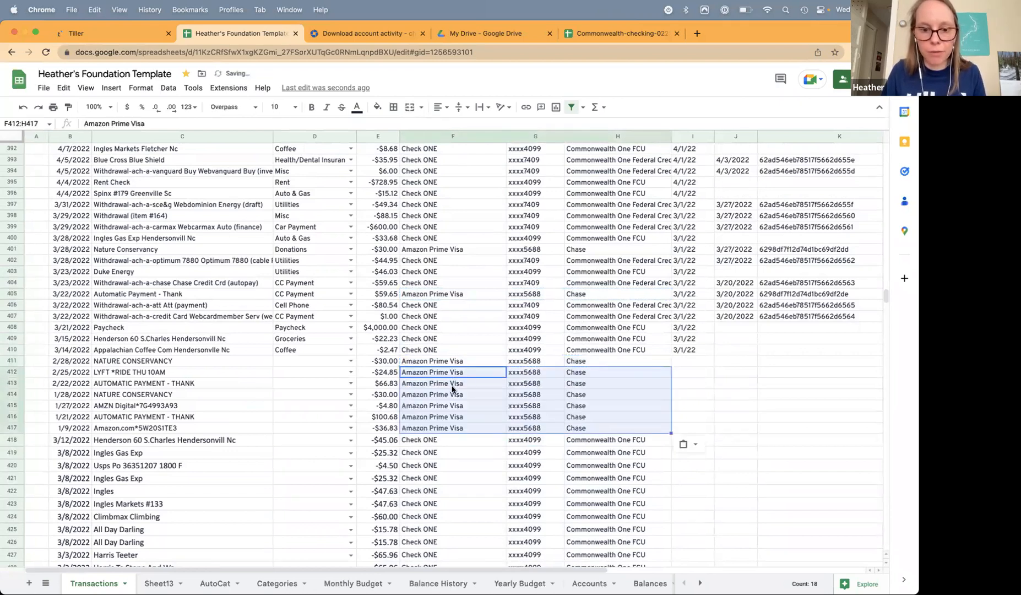
- Review the account names in F411:F417 and the remaining transaction columns through Date Added
left_click(453, 388)
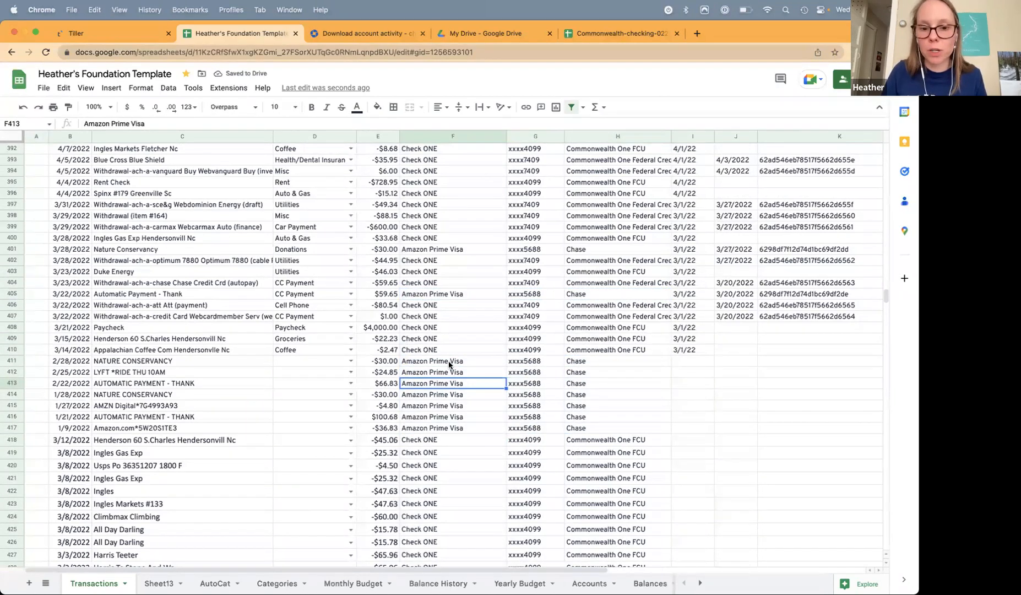
left_click_drag(449, 362, 460, 431)
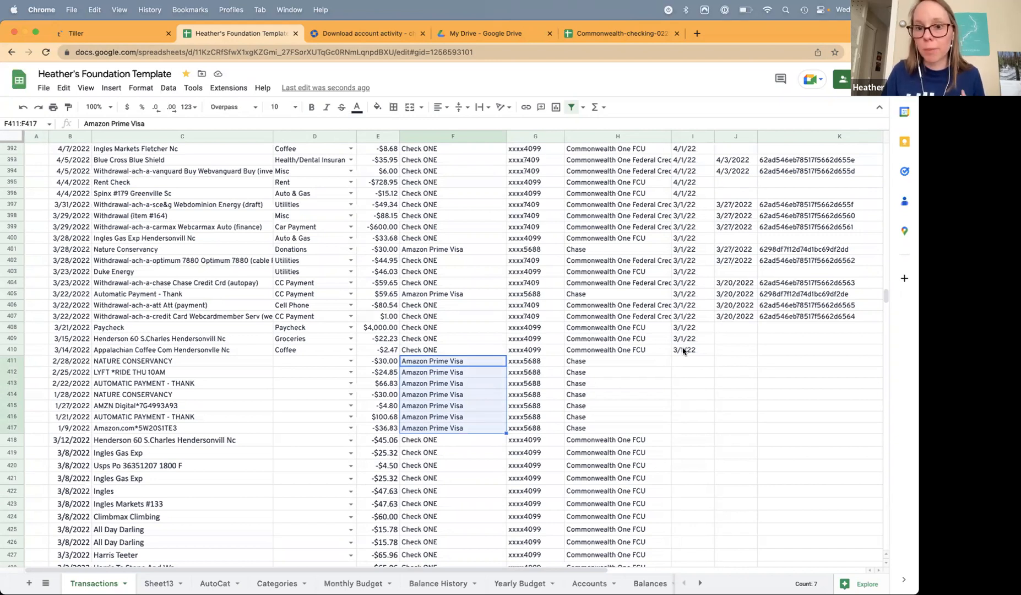
scroll(683, 350, "up", 3)
scroll(746, 348, "down", 3)
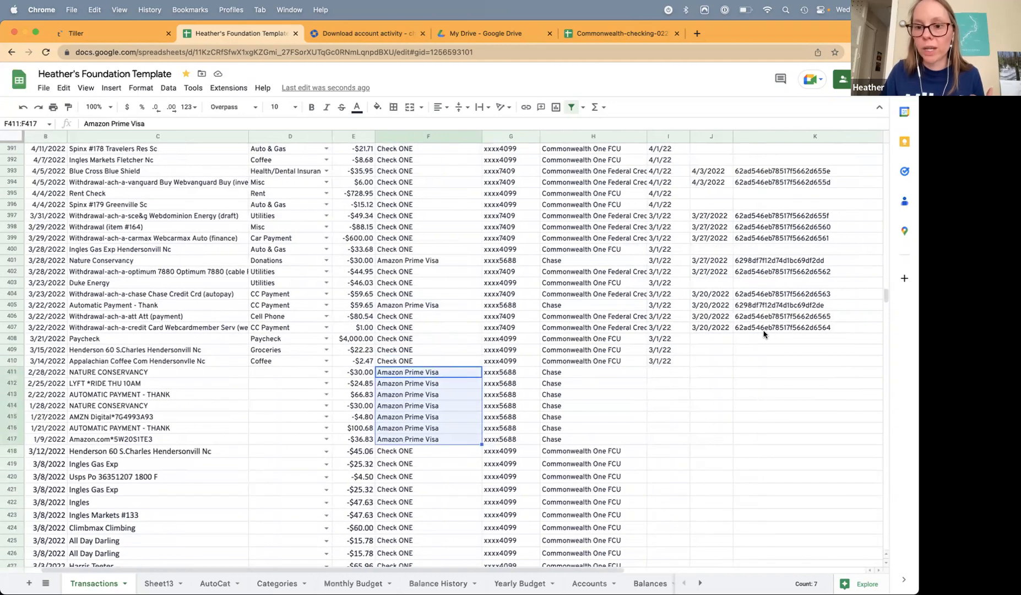
scroll(763, 333, "right", 5)
scroll(764, 333, "right", 3)
- Freeze the header row at the top of the Transactions sheet
scroll(343, 237, "up", 20)
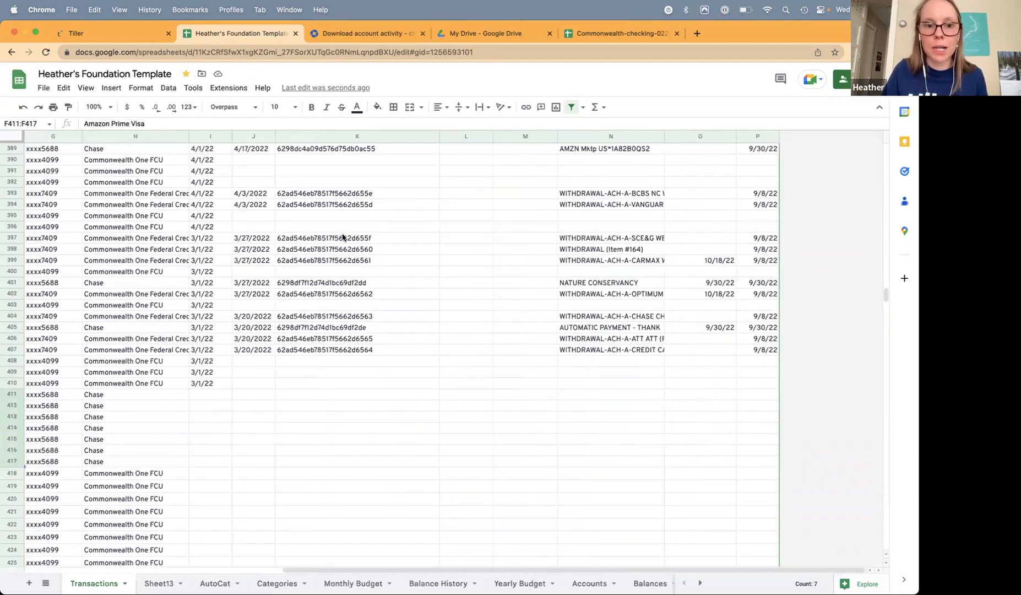
scroll(343, 237, "left", 5)
scroll(343, 236, "up", 10)
scroll(343, 237, "left", 2)
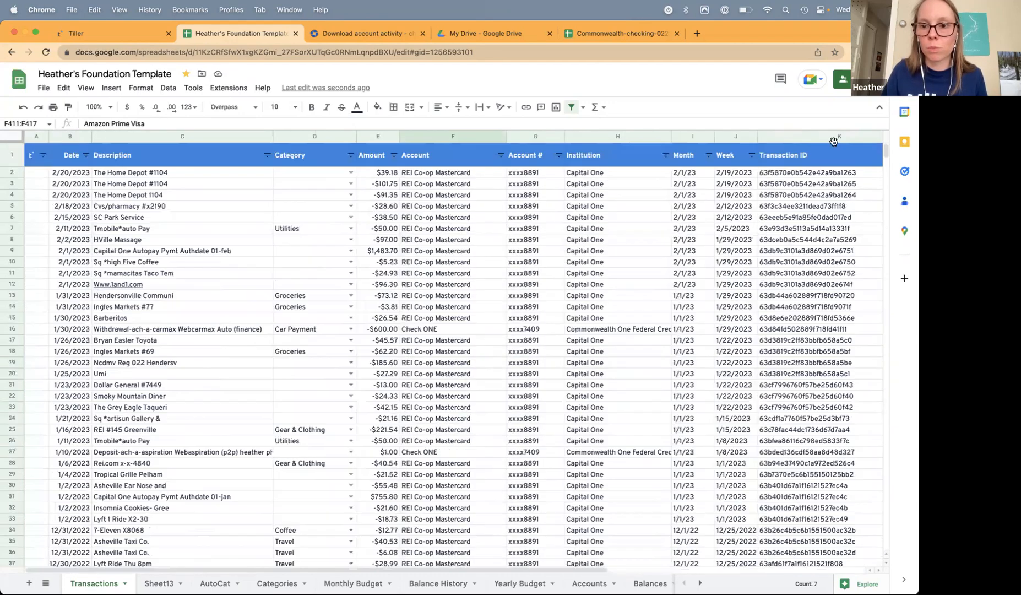
left_click_drag(19, 140, 19, 168)
- Go to the last transaction in the Description column and examine the Account, Account # and Institution cells of the added rows
left_click(212, 296)
key("super+Down")
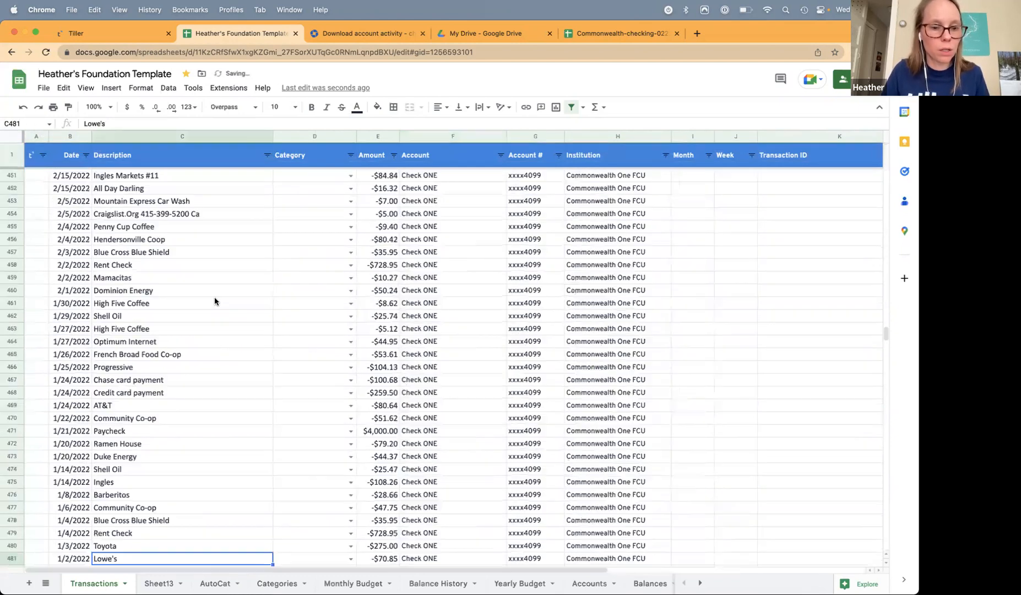
scroll(244, 363, "down", 2)
scroll(244, 362, "right", 2)
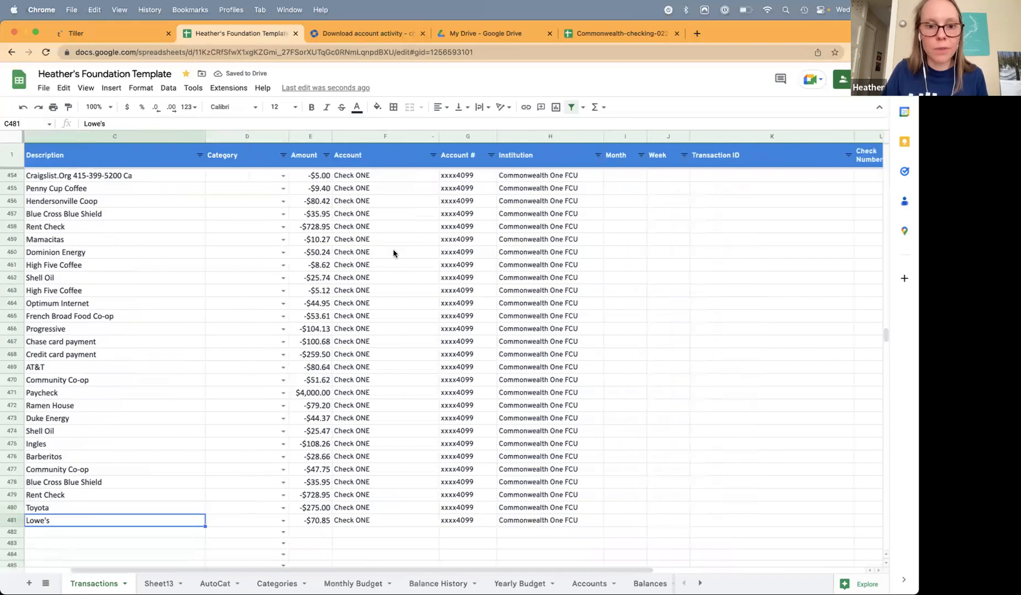
left_click_drag(377, 175, 550, 425)
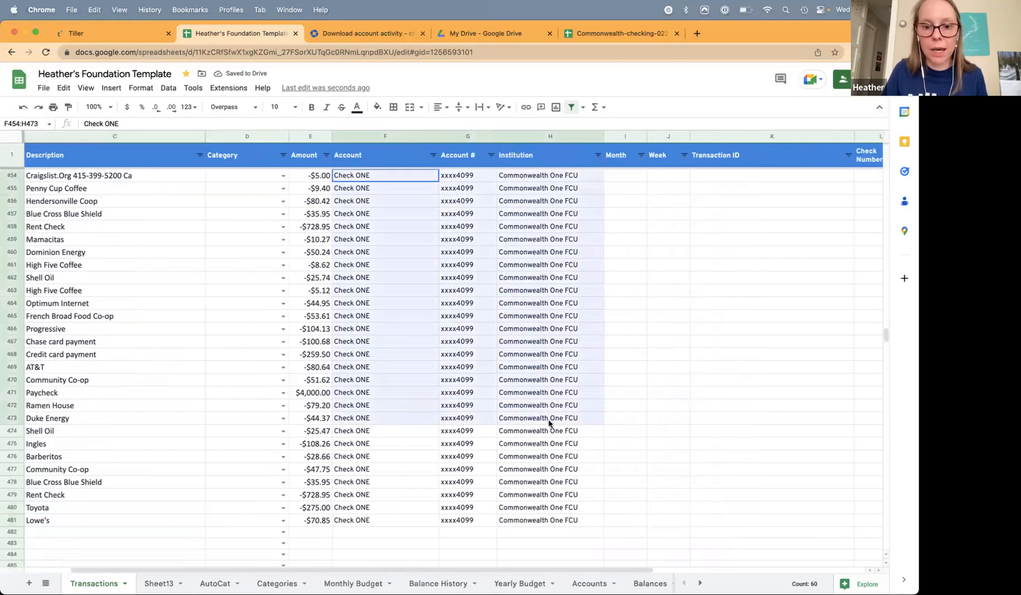
scroll(549, 424, "up", 10)
scroll(550, 424, "left", 1)
scroll(549, 423, "up", 8)
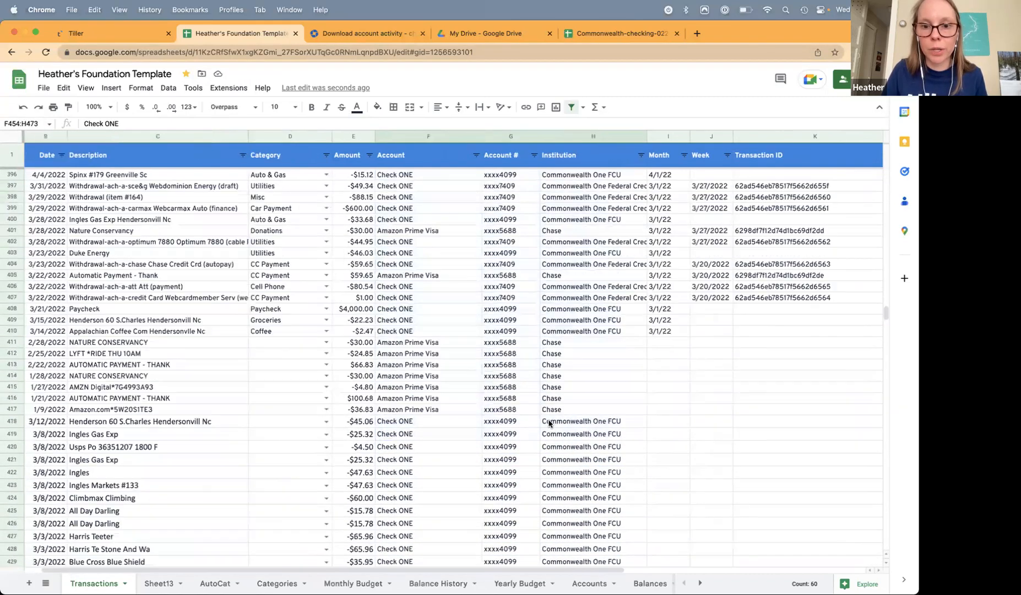
- Examine the Transaction ID cells K389:K410, the columns beyond them and the added rows down to row 481
scroll(549, 423, "right", 1)
left_click_drag(724, 176, 751, 410)
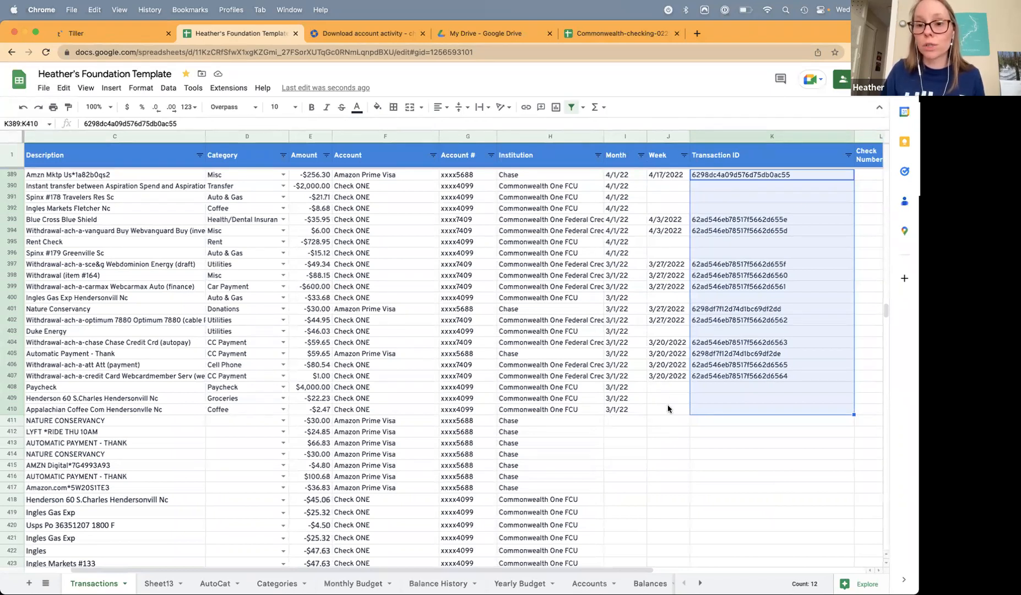
scroll(669, 409, "right", 5)
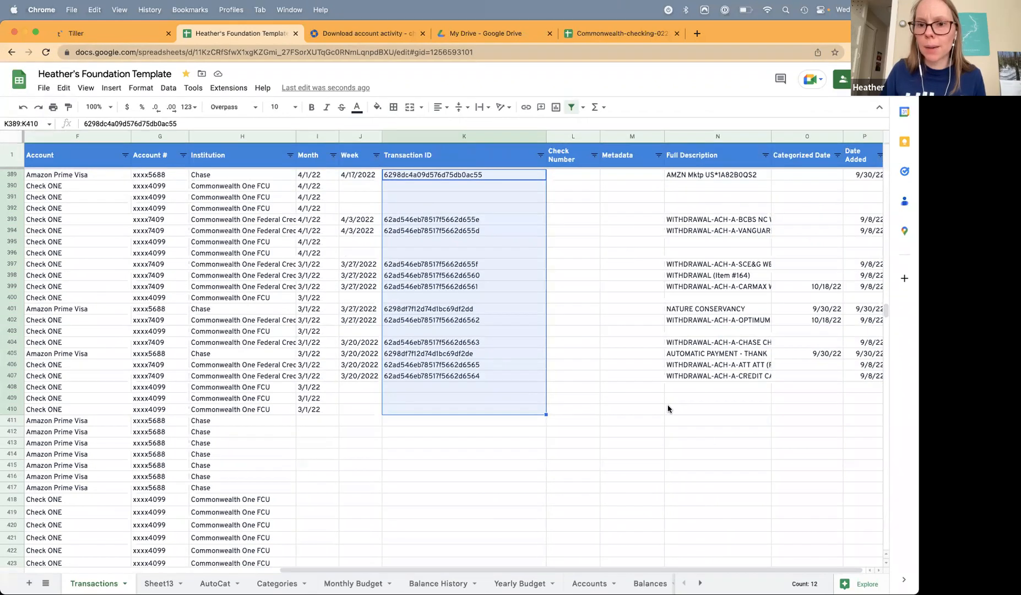
scroll(668, 409, "right", 2)
scroll(669, 409, "left", 8)
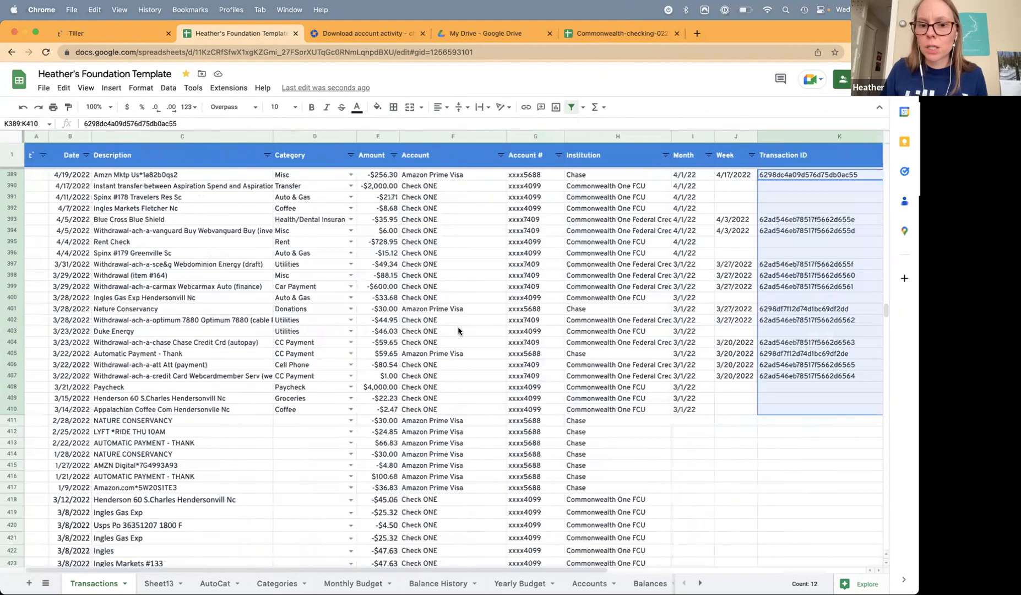
left_click(406, 331)
scroll(379, 332, "down", 3)
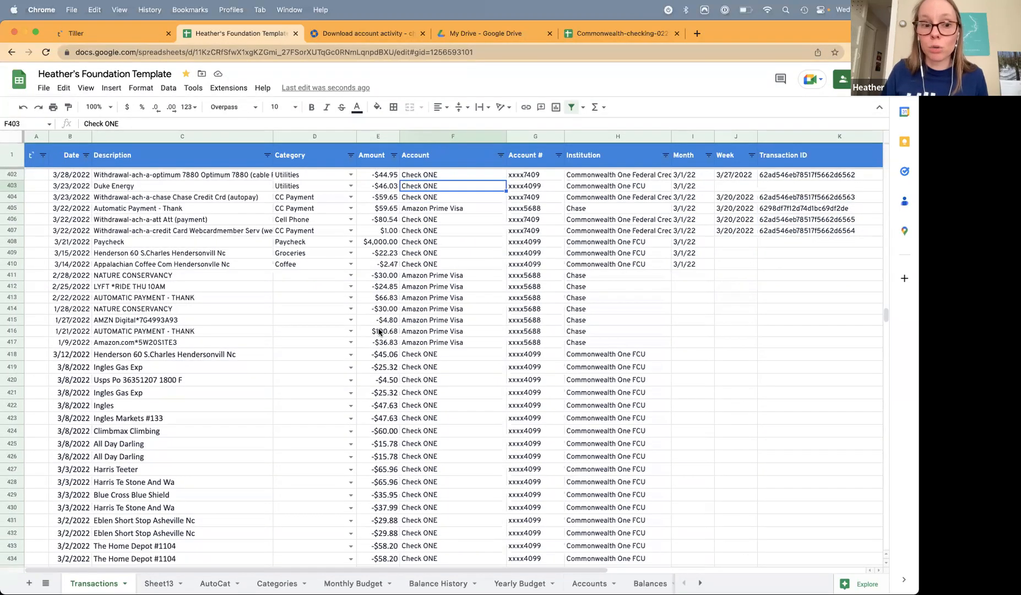
scroll(379, 332, "down", 15)
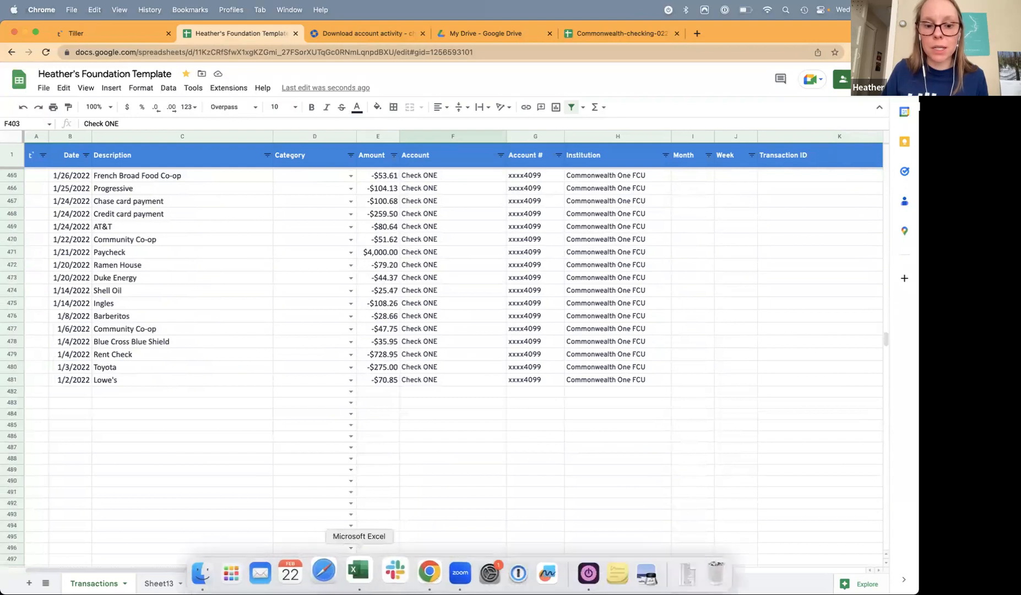
- Switch to Excel and move the Chase activity workbook window aside to uncover the workbook behind it
left_click(361, 570)
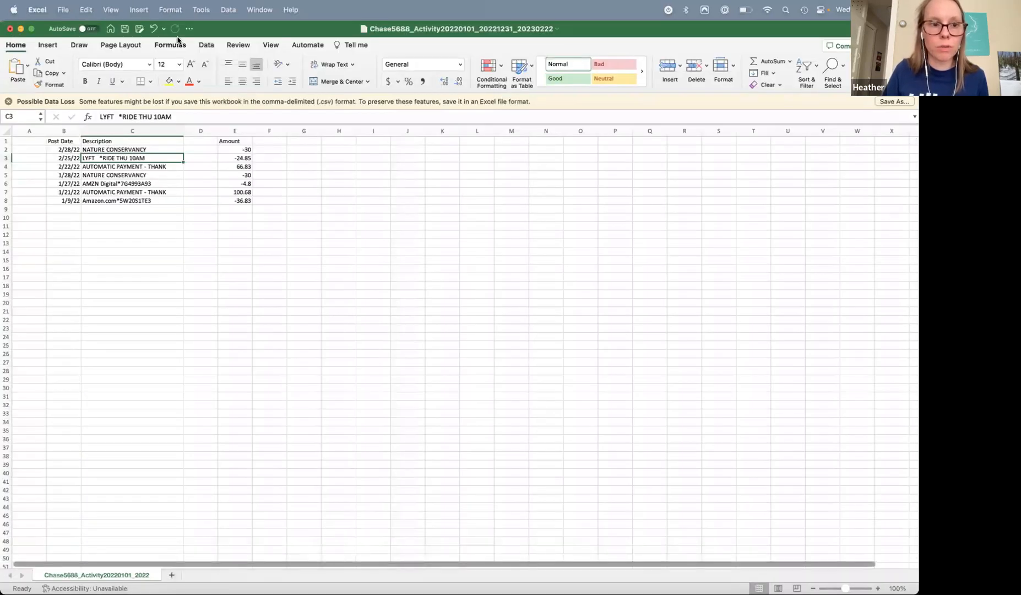
left_click(429, 31)
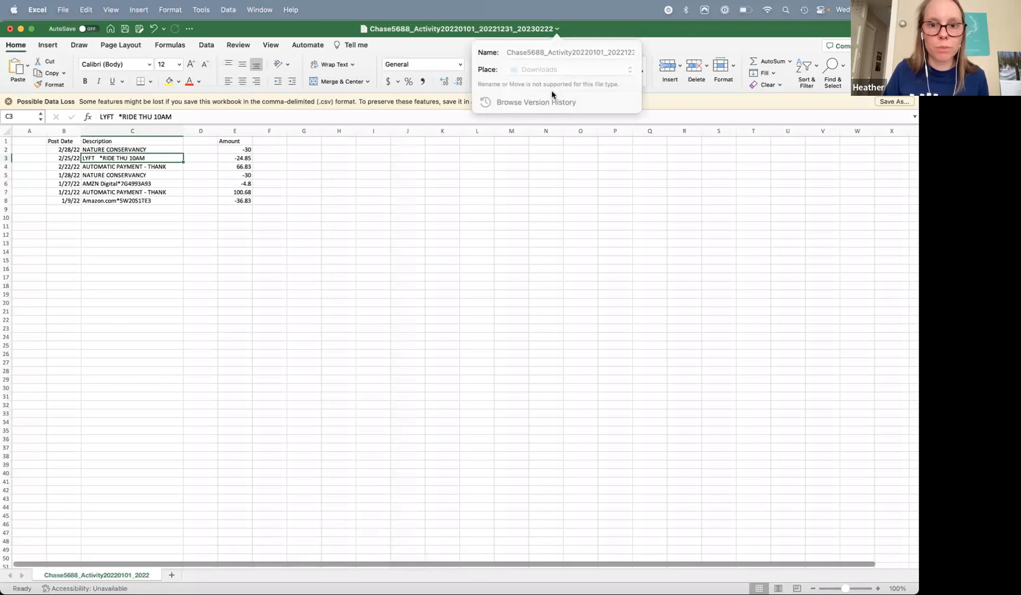
left_click(569, 35)
left_click_drag(599, 33, 797, 105)
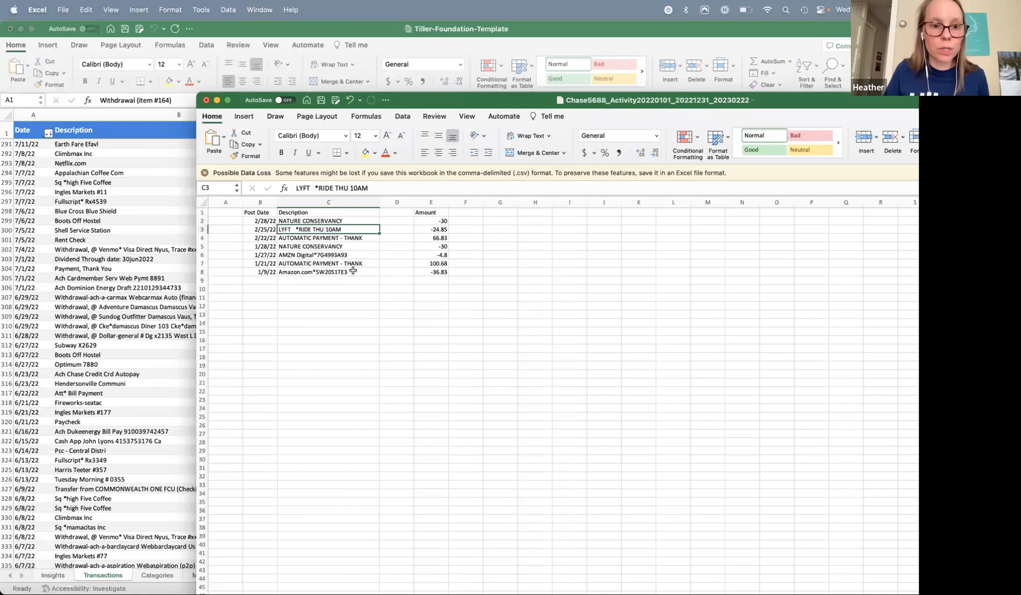
- Bring the Tiller-Foundation-Template workbook forward and go to the empty rows below the last transaction
left_click(156, 243)
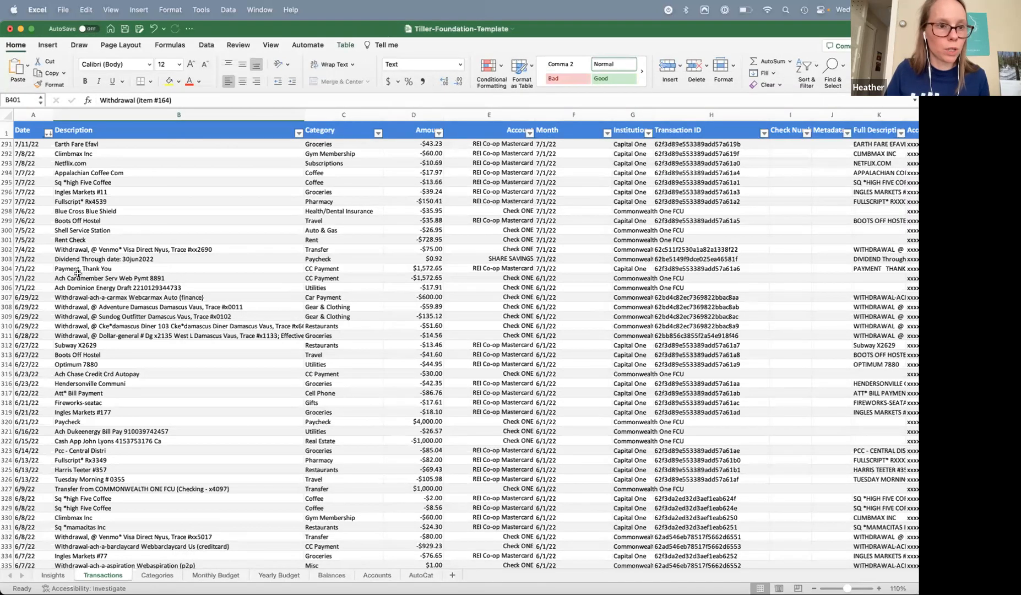
scroll(71, 267, "down", 20)
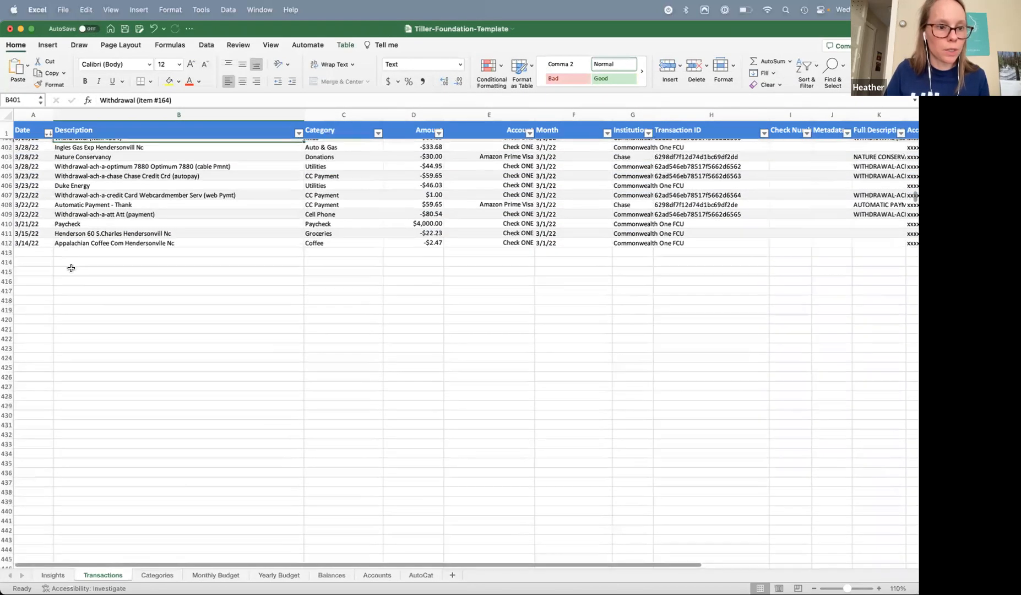
left_click(7, 242)
left_click(57, 261)
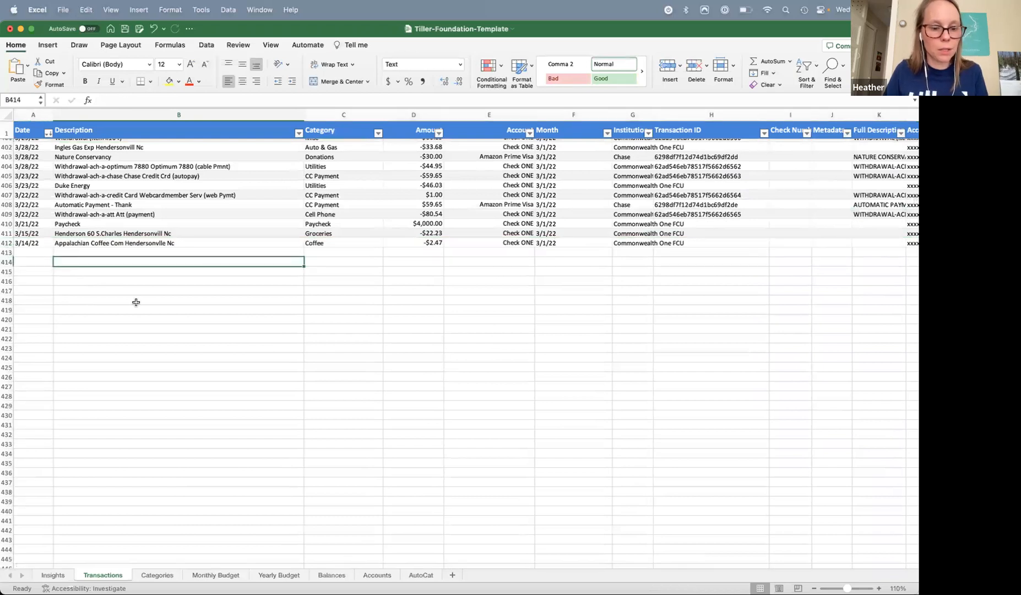
- Return to the Chase activity workbook and copy its transactions in B2:E8 without the header row
key("super+Tab")
key("super+Tab")
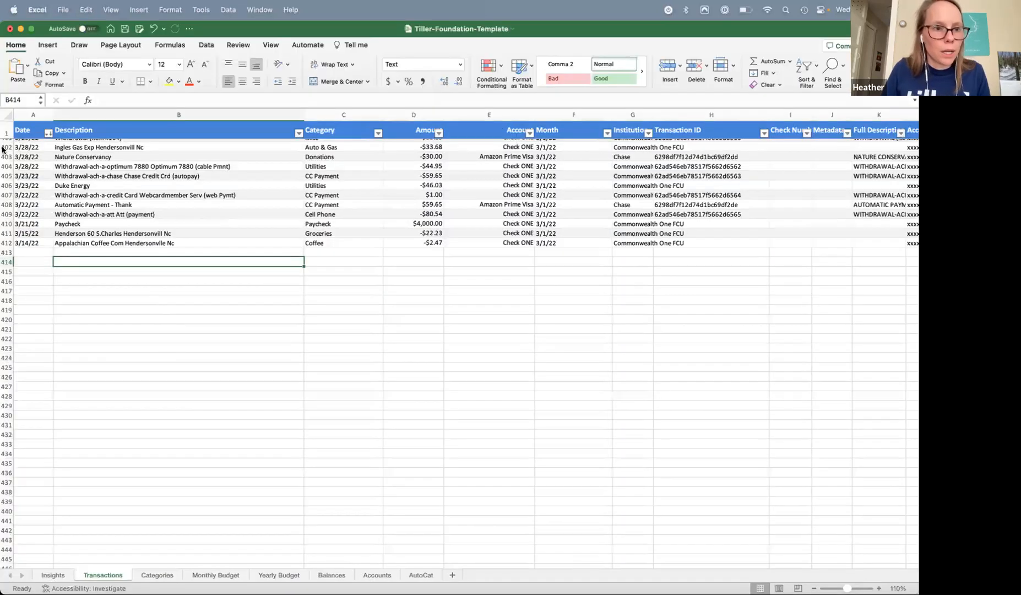
key("ctrl+Down")
left_click(555, 249)
left_click(256, 212)
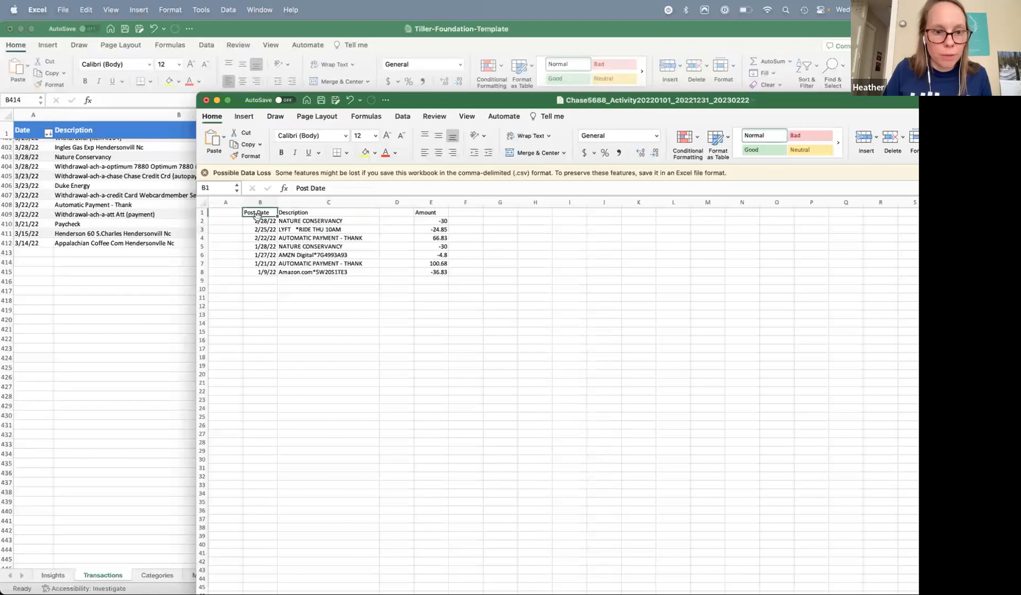
left_click(260, 221)
left_click(436, 271, "shift")
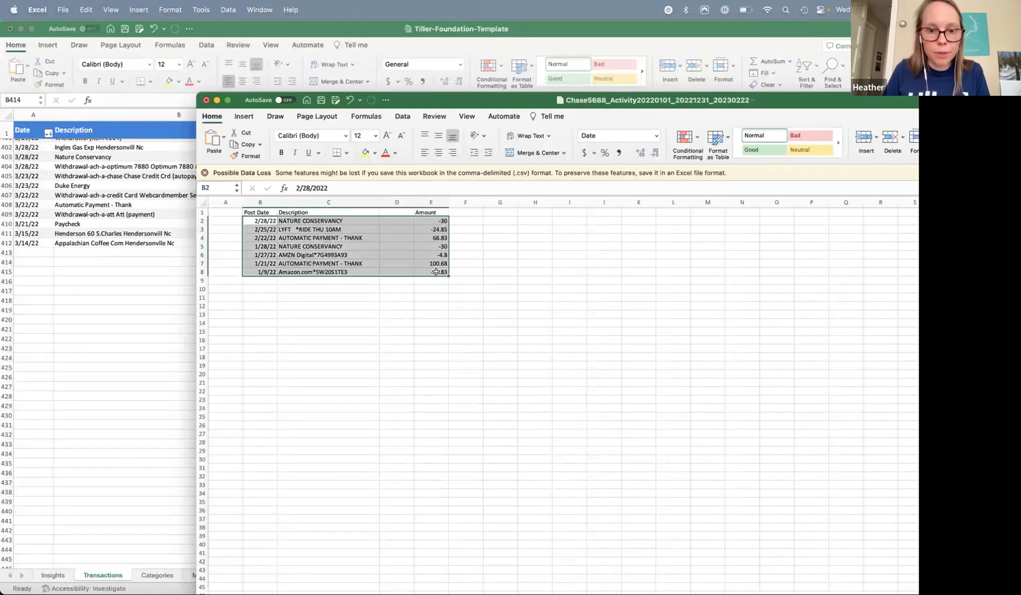
key("super+c")
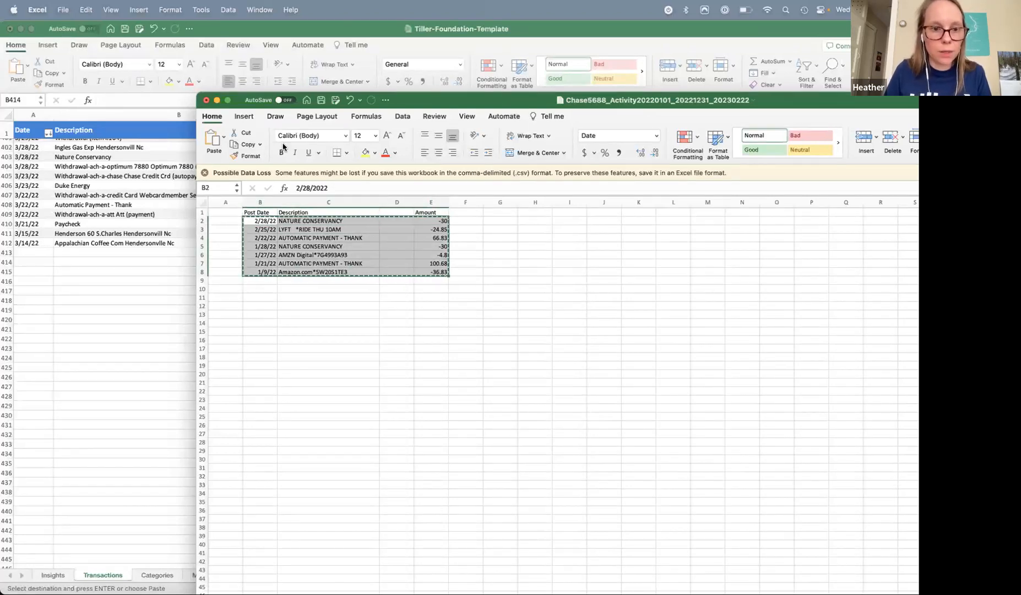
- Paste the copied Chase transactions at A413 of the Tiller-Foundation-Template workbook's Transactions sheet
left_click(45, 252)
left_click(44, 252)
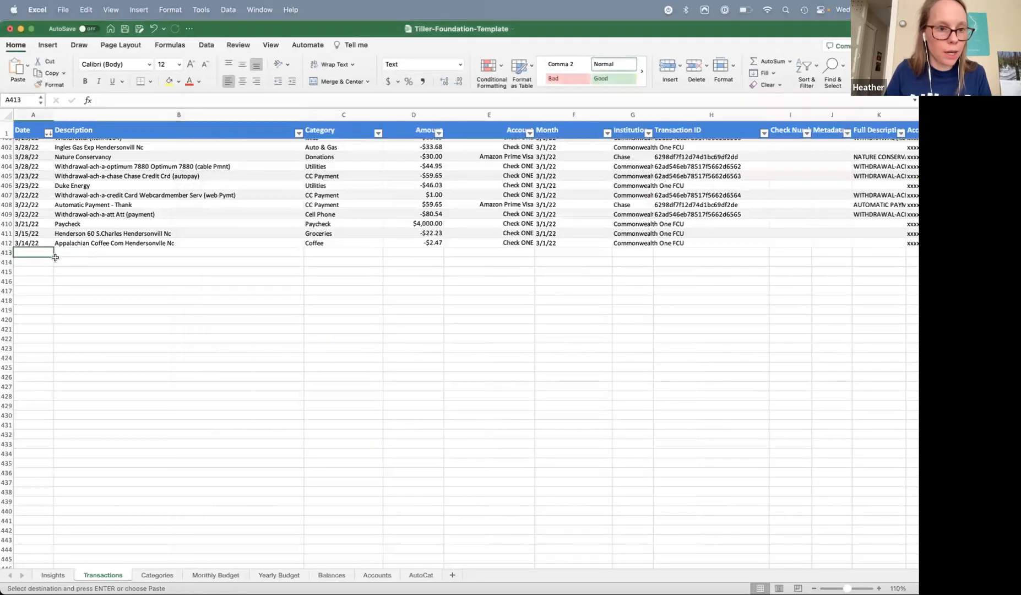
key("super+v")
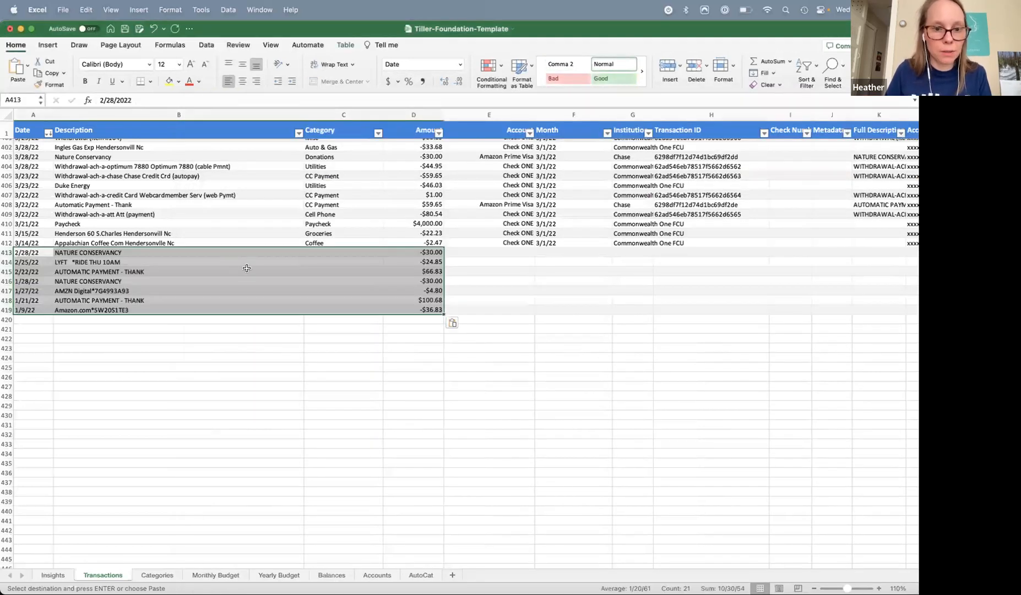
- Switch to Finder and open Commonwealth-checking-022223.xlsx from the Downloads folder
left_click(341, 253)
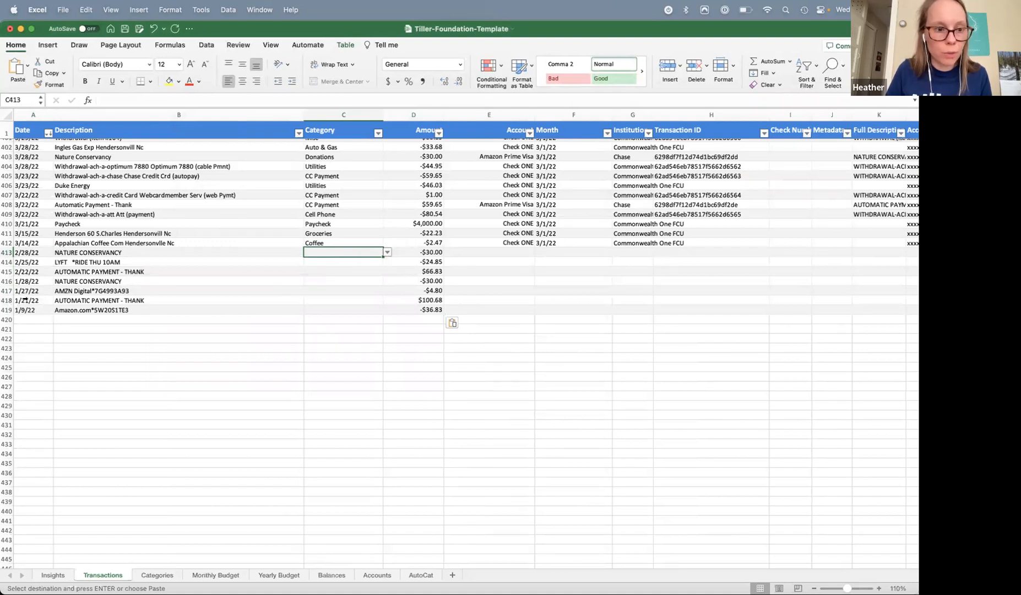
left_click(8, 310)
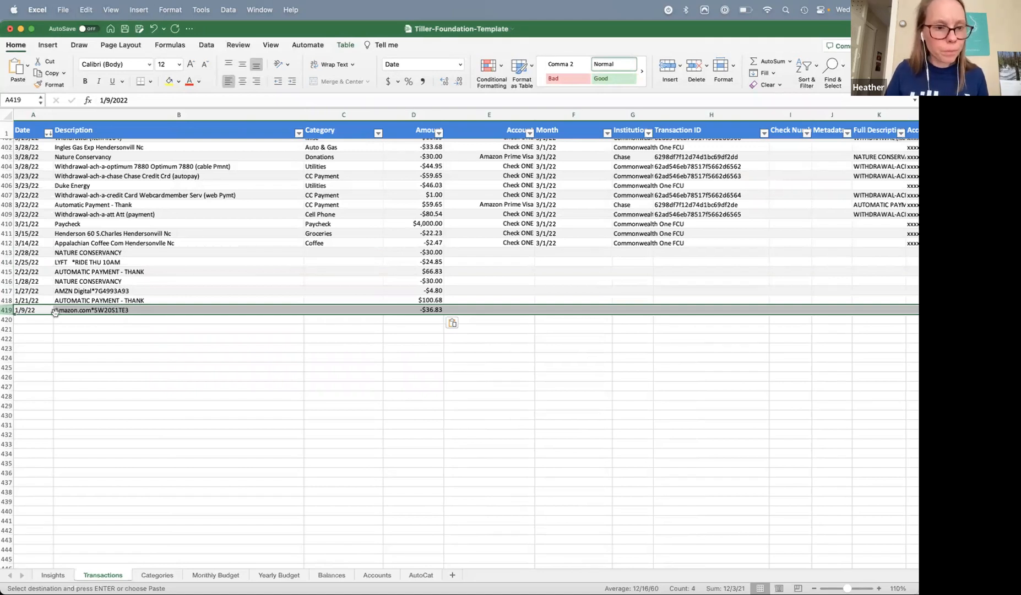
key("super+Tab")
key("super+Tab")
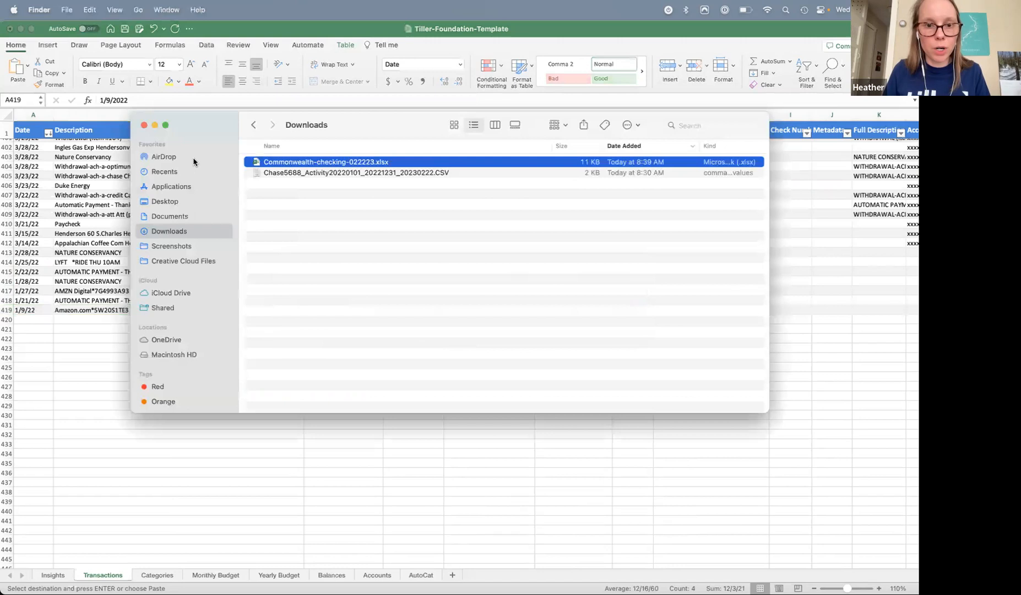
left_click(300, 173)
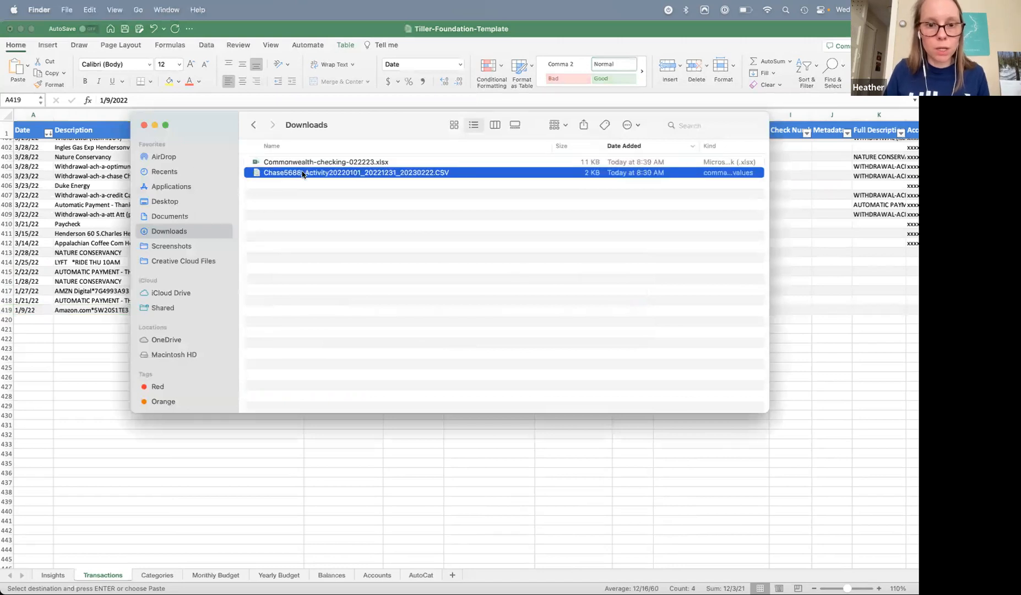
double_click(302, 173)
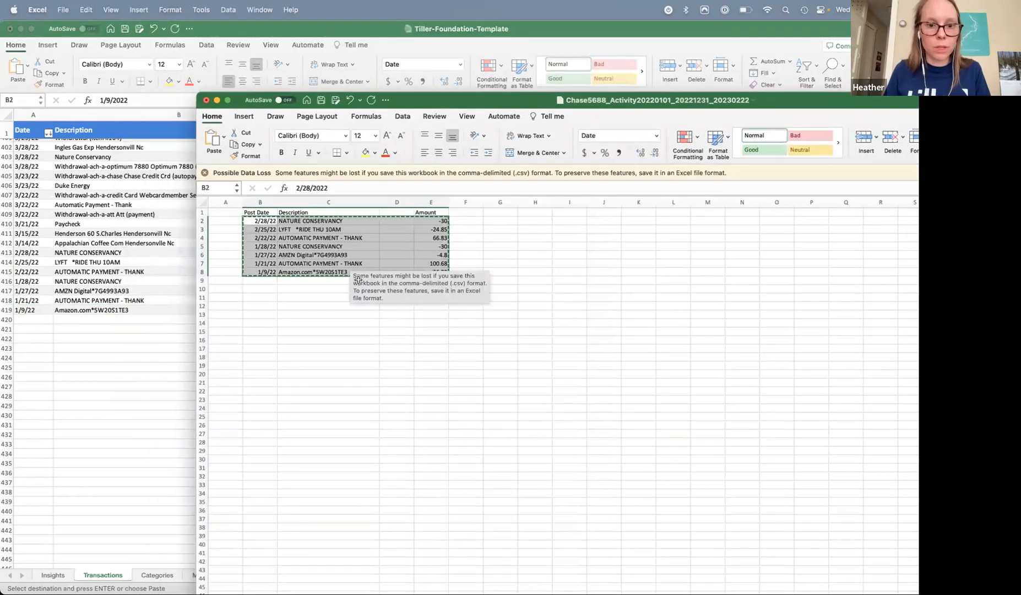
key("super+Tab")
double_click(350, 162)
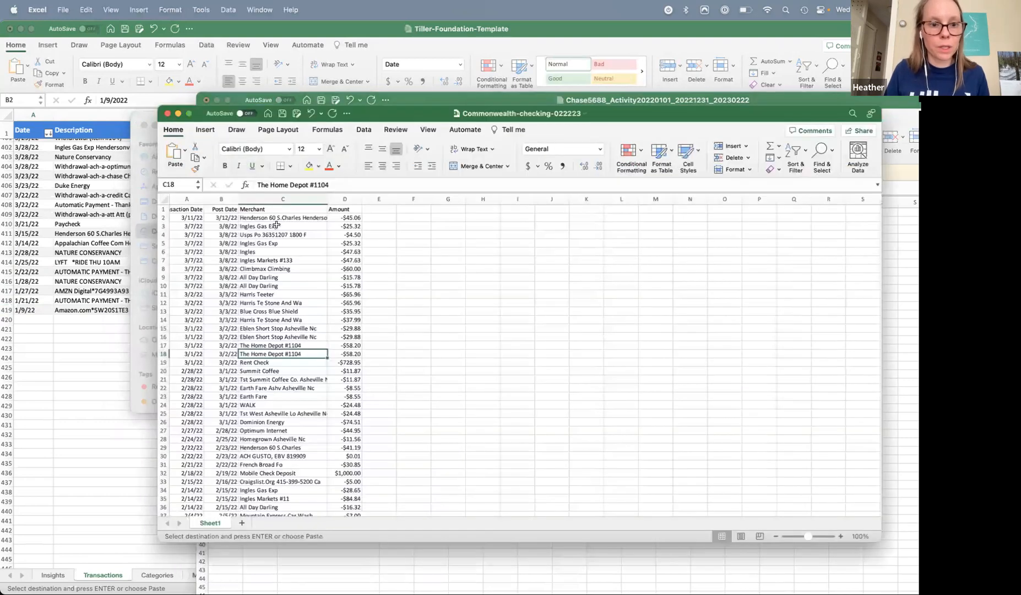
- Clear the contents of the Transaction Date column in the Commonwealth checking workbook
left_click(188, 199)
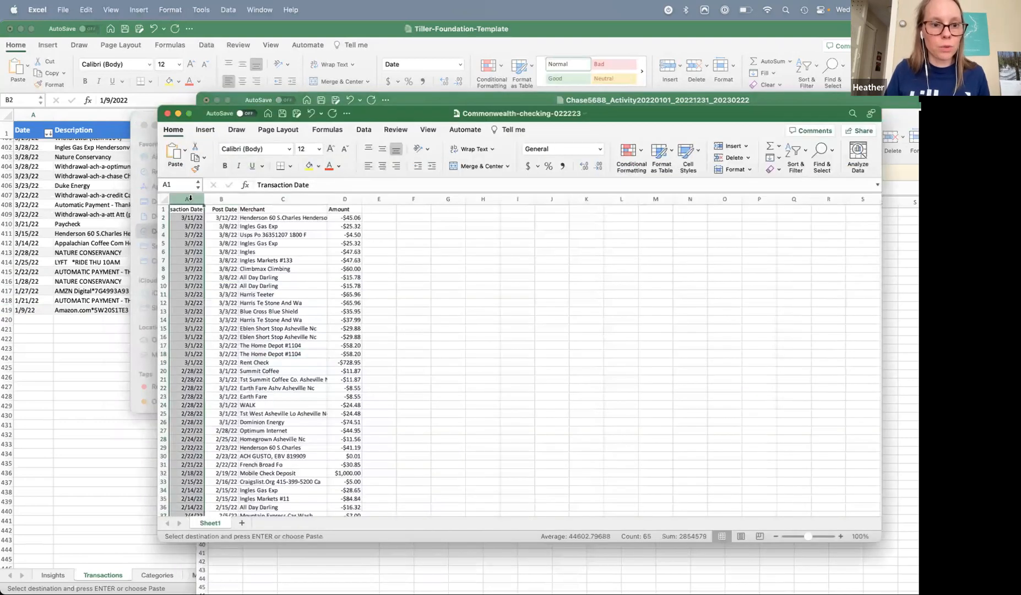
key("Delete")
left_click(258, 269)
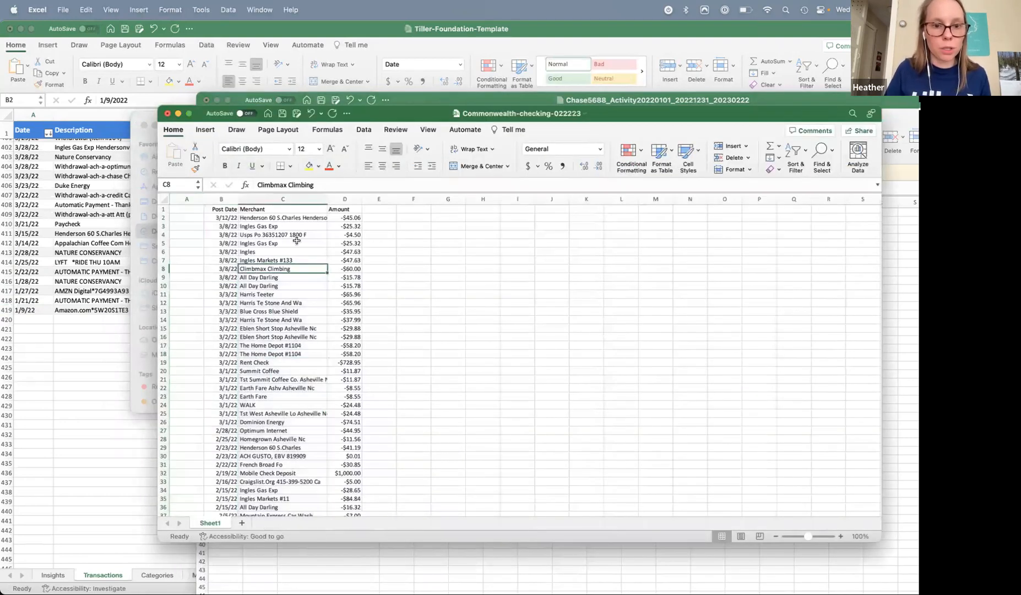
- Insert a blank column between Merchant and Amount in the Commonwealth checking workbook
left_click(343, 199)
right_click(342, 197)
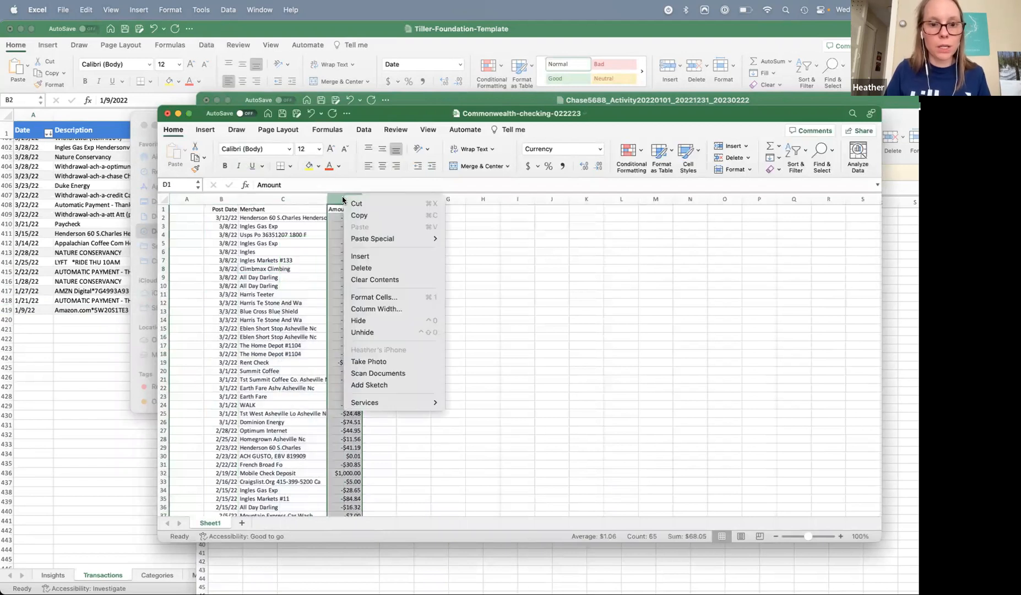
left_click(367, 257)
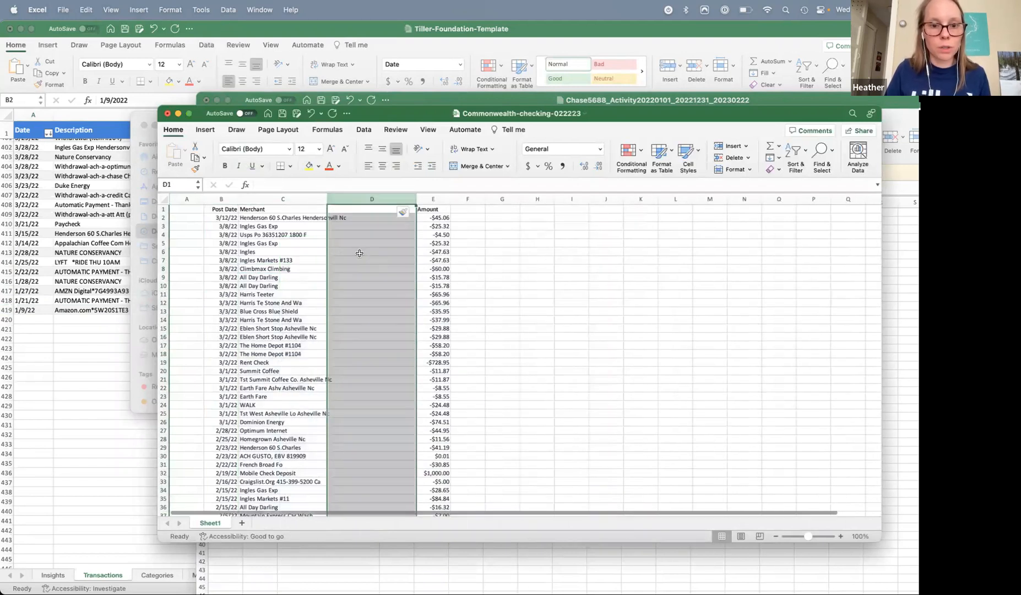
left_click(365, 251)
- Copy the checking transactions in B2:E65 without the header row
left_click(218, 217)
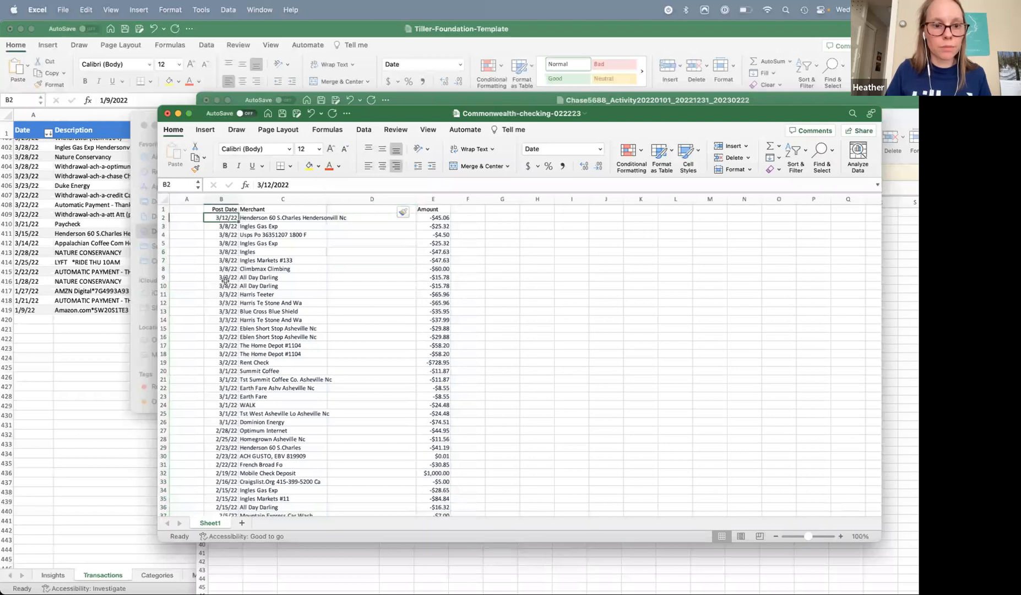
scroll(248, 276, "down", 15)
left_click(440, 317, "shift")
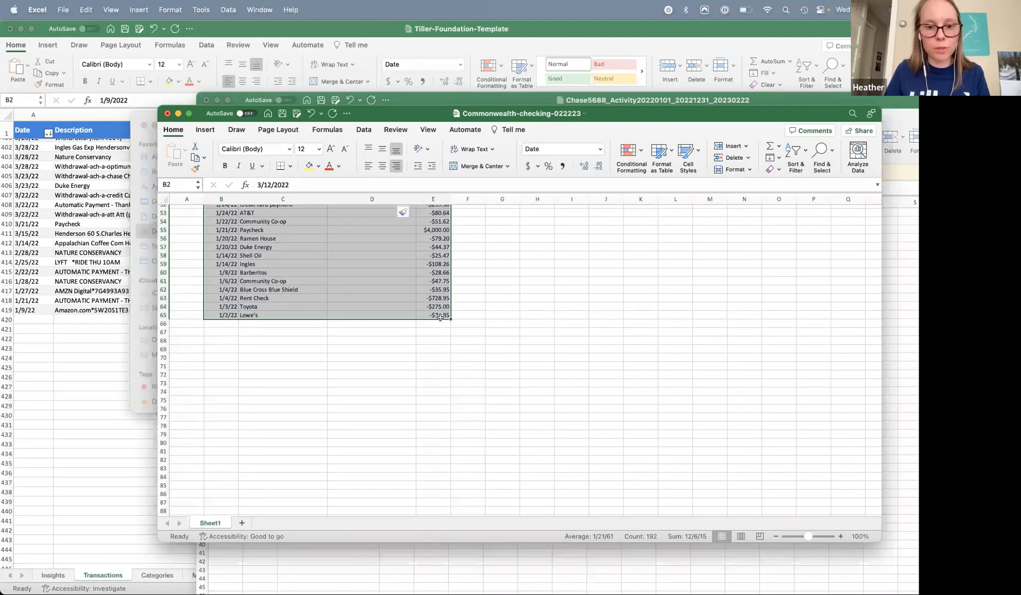
scroll(225, 219, "up", 15)
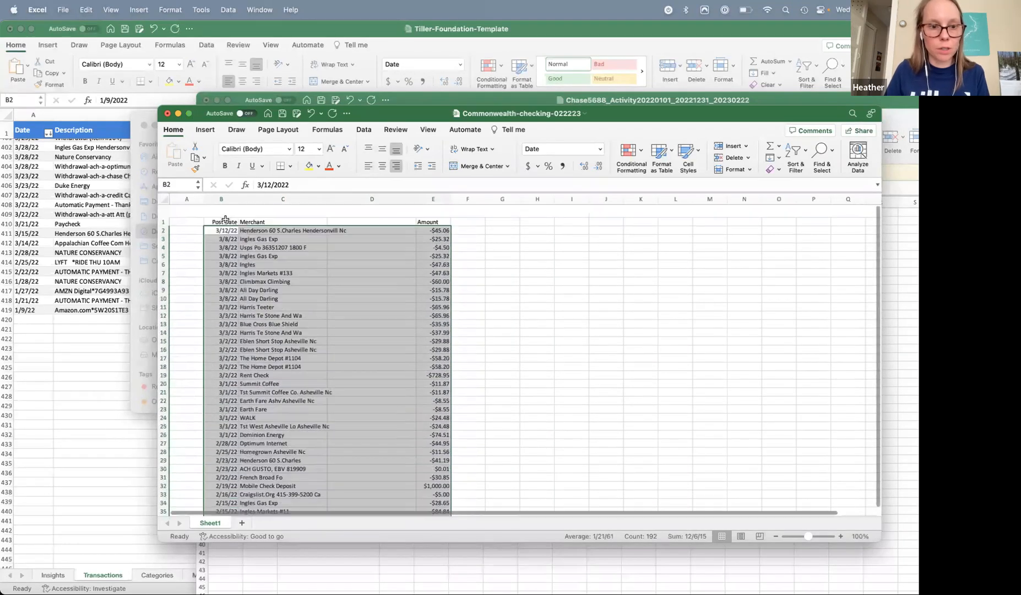
left_click(223, 219)
key("Up")
scroll(324, 244, "down", 10)
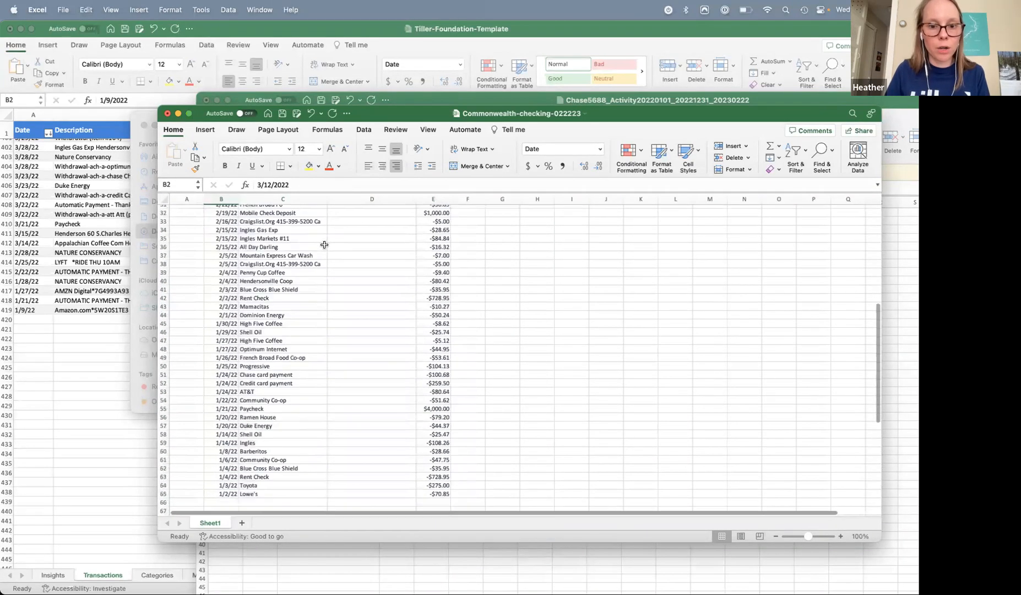
scroll(324, 245, "down", 5)
left_click(437, 366, "shift")
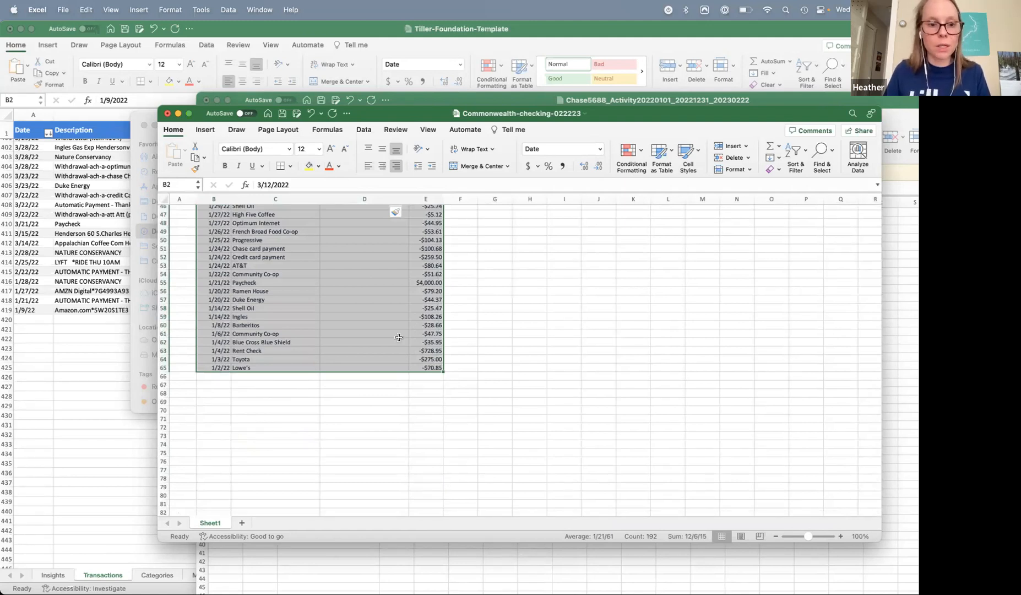
scroll(398, 337, "up", 13)
key("super+c")
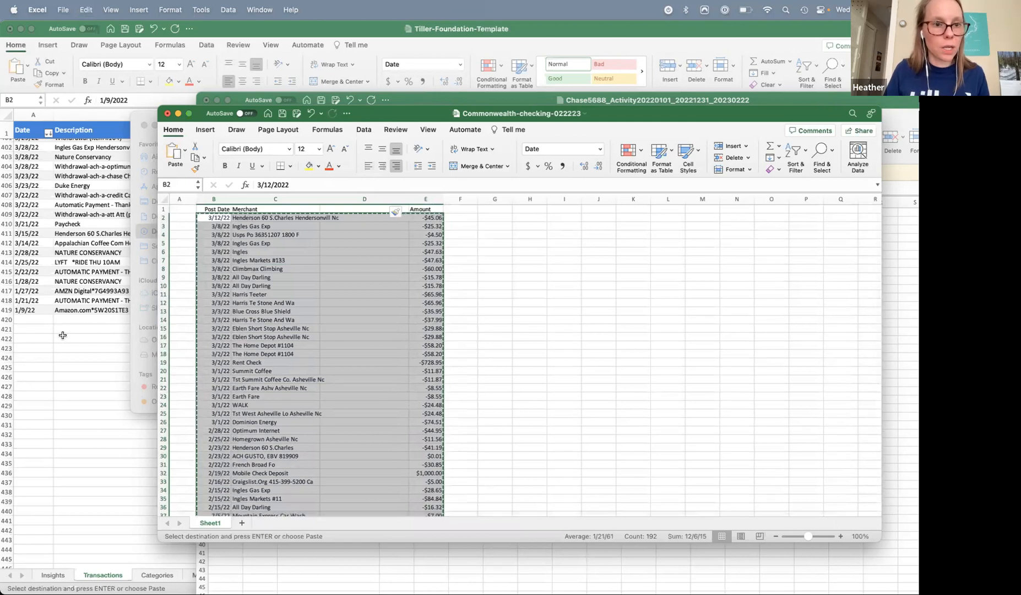
- Try to paste the copied checking transactions at A420 of the Tiller-Foundation-Template workbook's Transactions sheet, and undo the last two actions
left_click(63, 335)
left_click(34, 322)
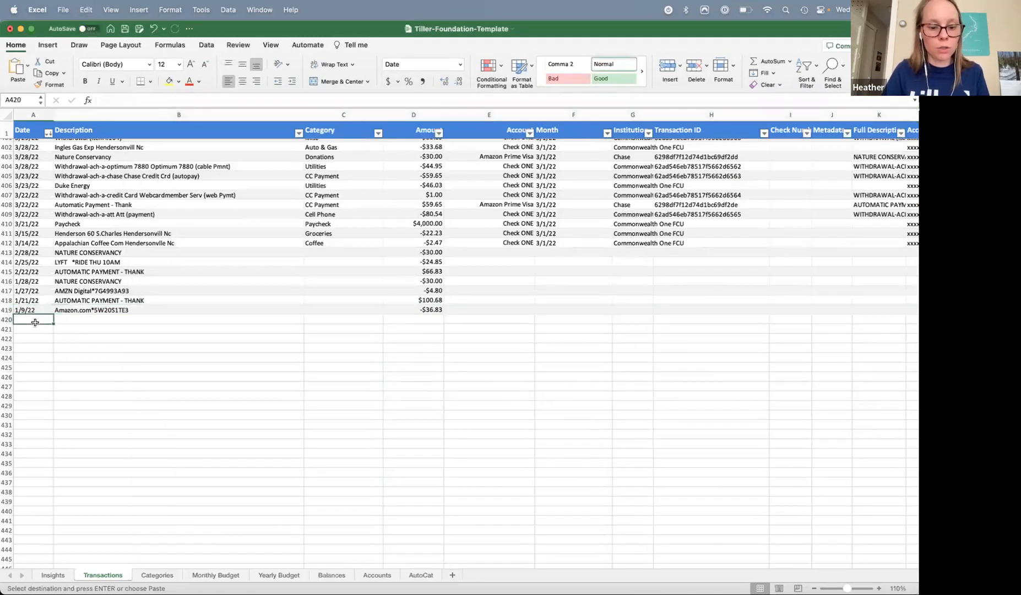
key("Return")
key("super+z")
key("super+z")
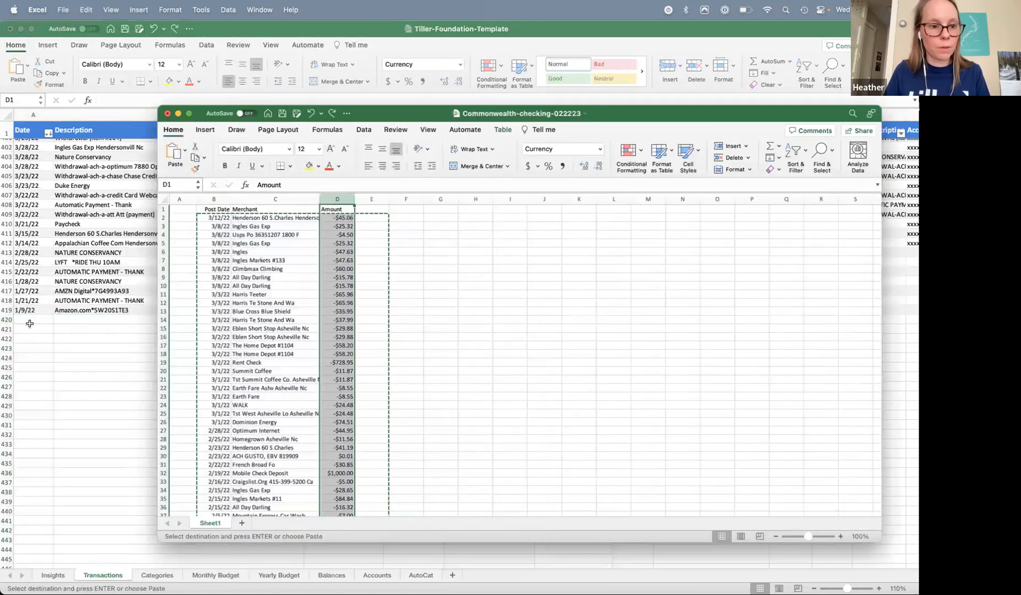
- Try the paste at A420 again, check how the columns line up across the pasted rows, and undo it
left_click(30, 323)
left_click(33, 321)
key("super+v")
scroll(66, 350, "up", 4)
scroll(66, 350, "down", 12)
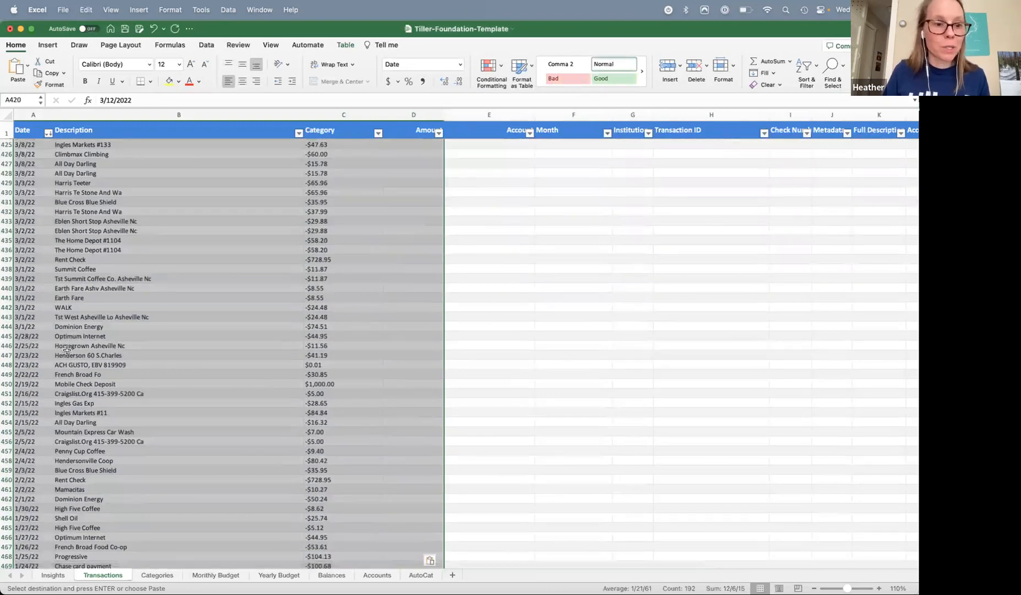
scroll(67, 350, "up", 6)
left_click(110, 320)
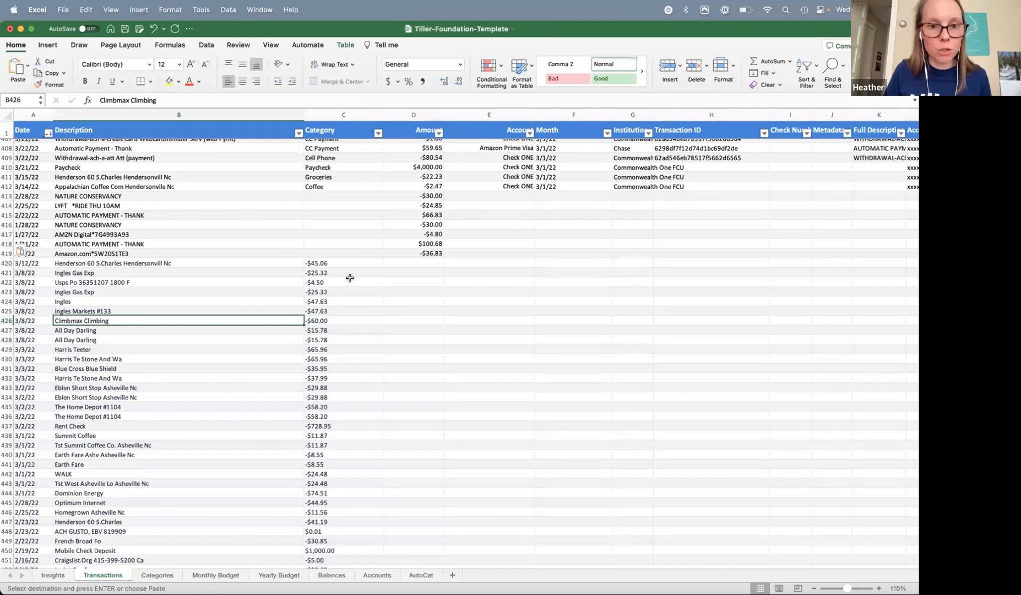
key("super+z")
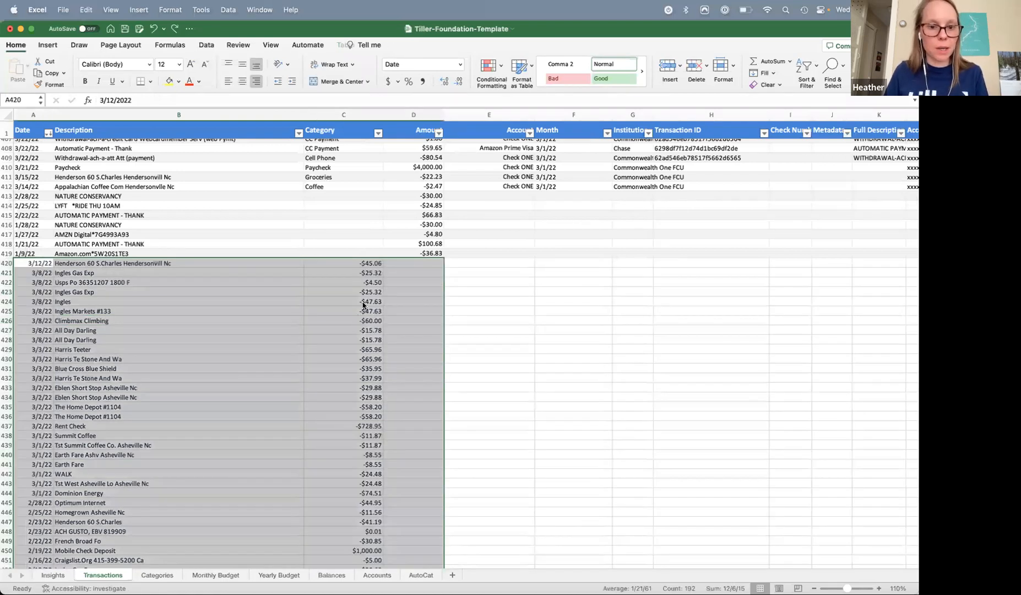
key("super+z")
- Return to the Commonwealth checking workbook and insert a blank column before the Amount column
key("super+Tab")
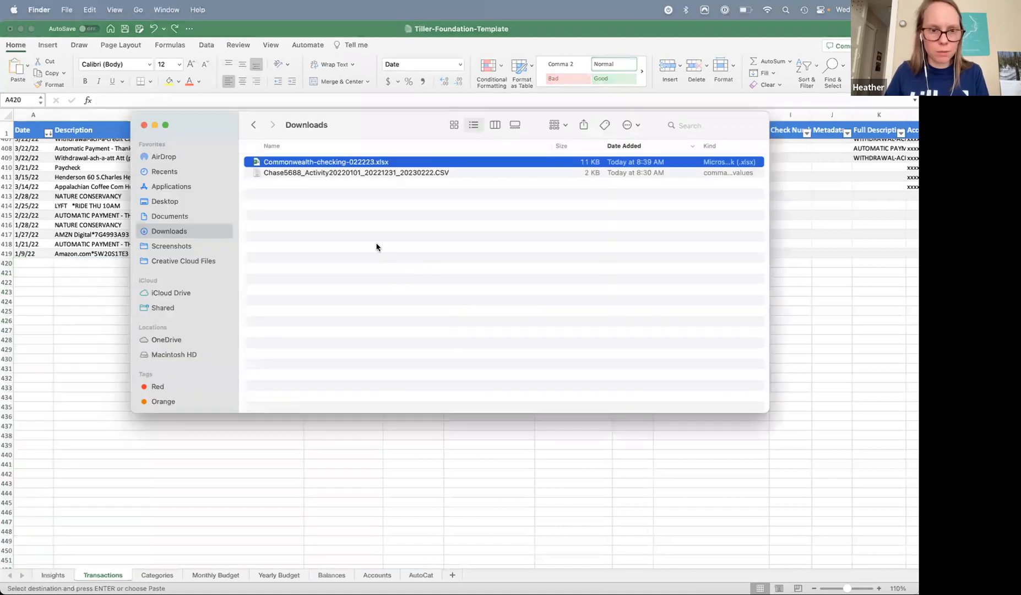
key("super+Tab")
key("super+Tab")
key("super+shift+Tab")
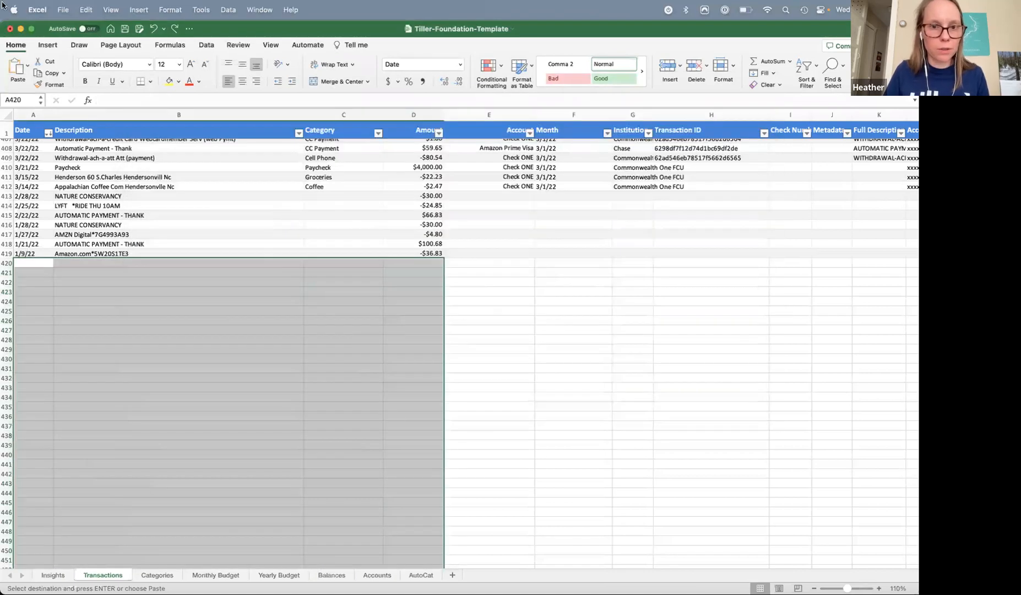
key("ctrl+Down")
left_click(462, 405)
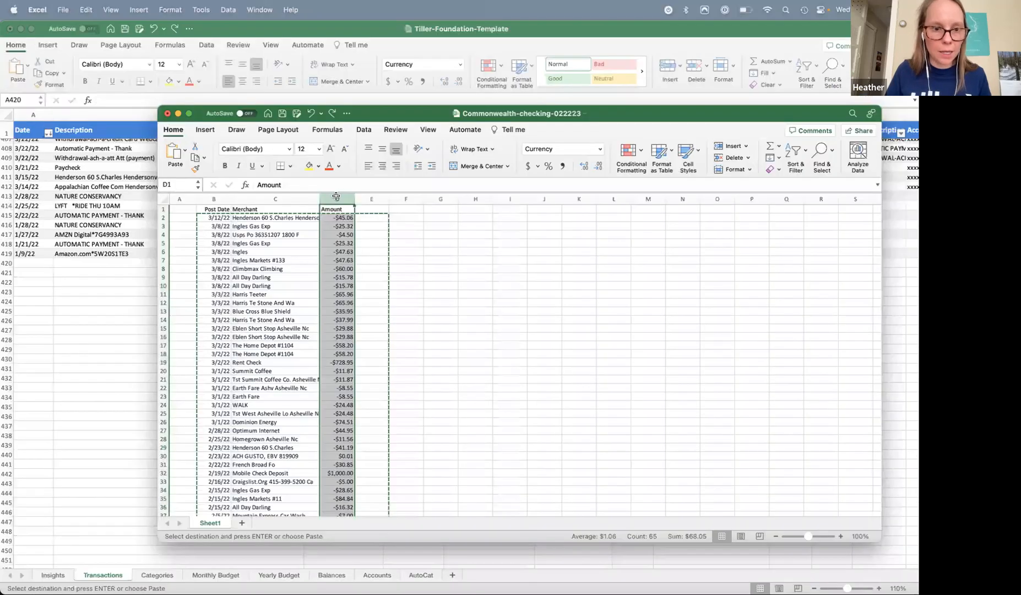
key("Escape")
left_click(340, 199)
right_click(342, 201)
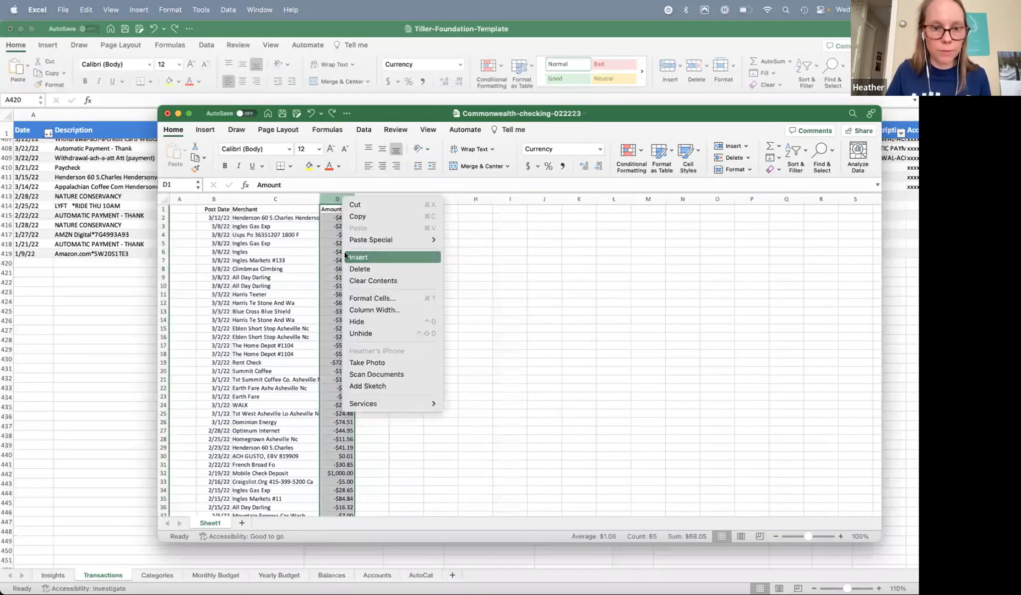
left_click(375, 257)
- Copy the checking transactions in B2:E65 and paste them at A420 of the Tiller-Foundation-Template workbook's Transactions sheet
left_click(218, 218)
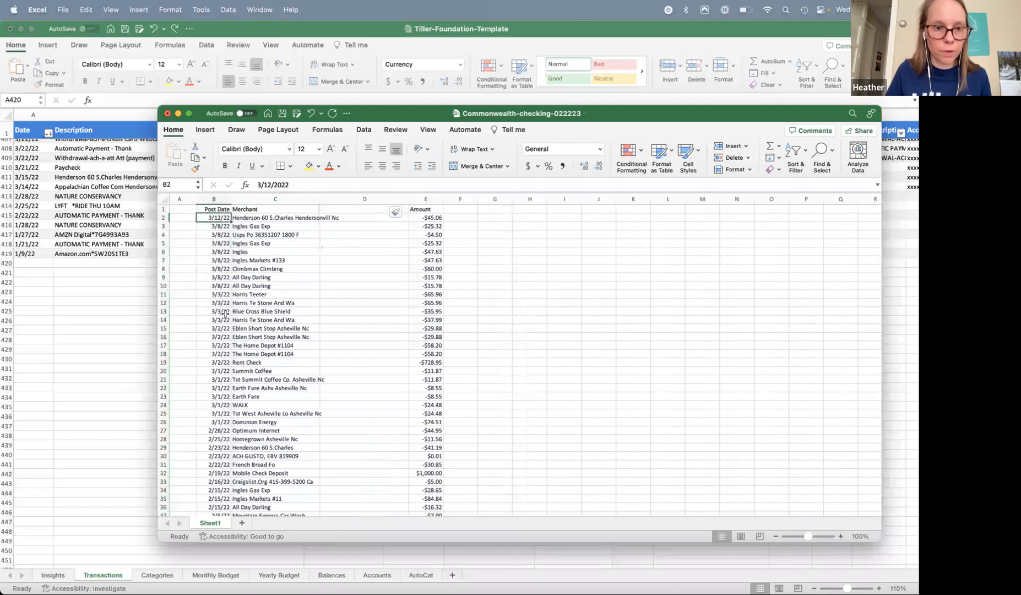
scroll(225, 314, "down", 19)
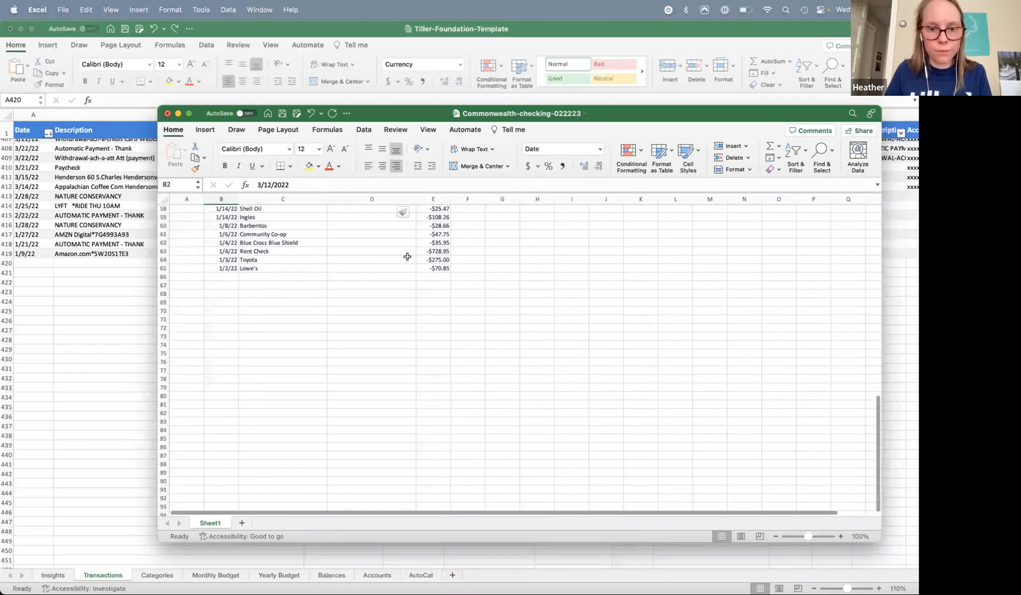
left_click(428, 270, "shift")
scroll(428, 270, "up", 19)
key("super+c")
left_click(77, 279)
key("super+v")
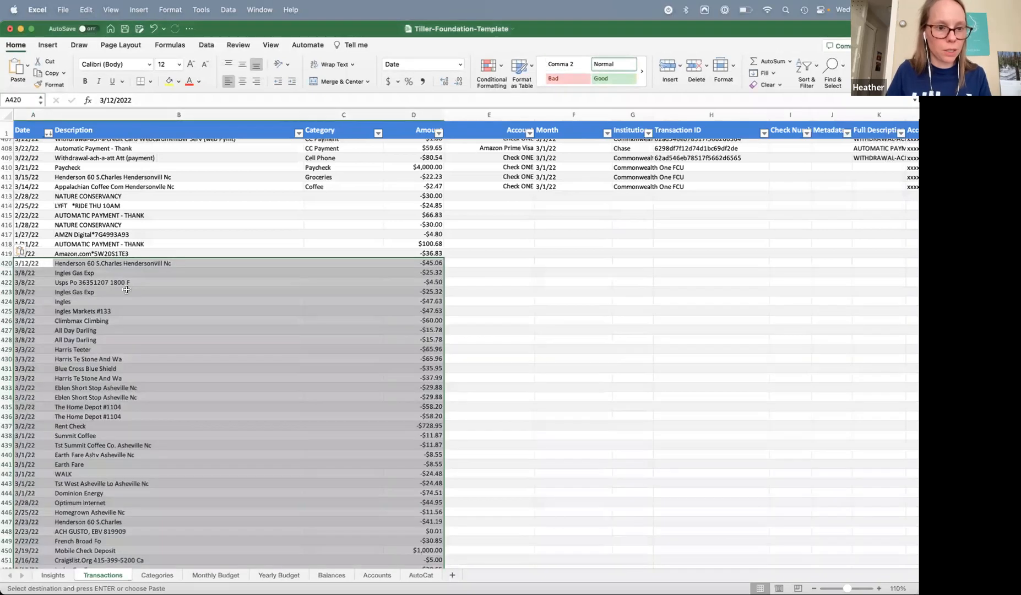
- Examine the rows around 419 and 420, where the pasted Chase transactions end and the checking transactions begin
left_click(225, 288)
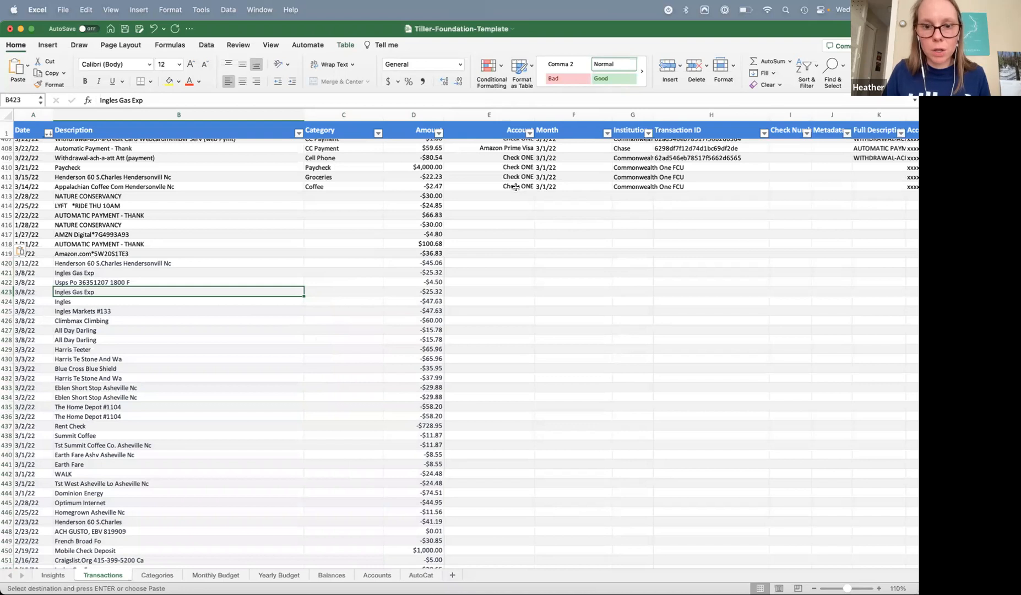
left_click(89, 255)
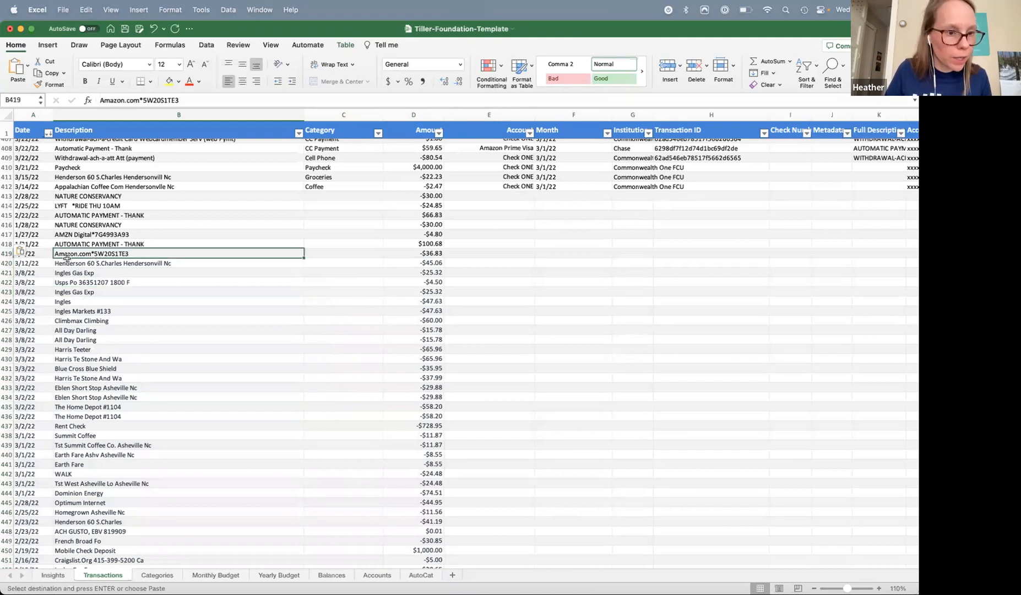
left_click(34, 242)
left_click(25, 282)
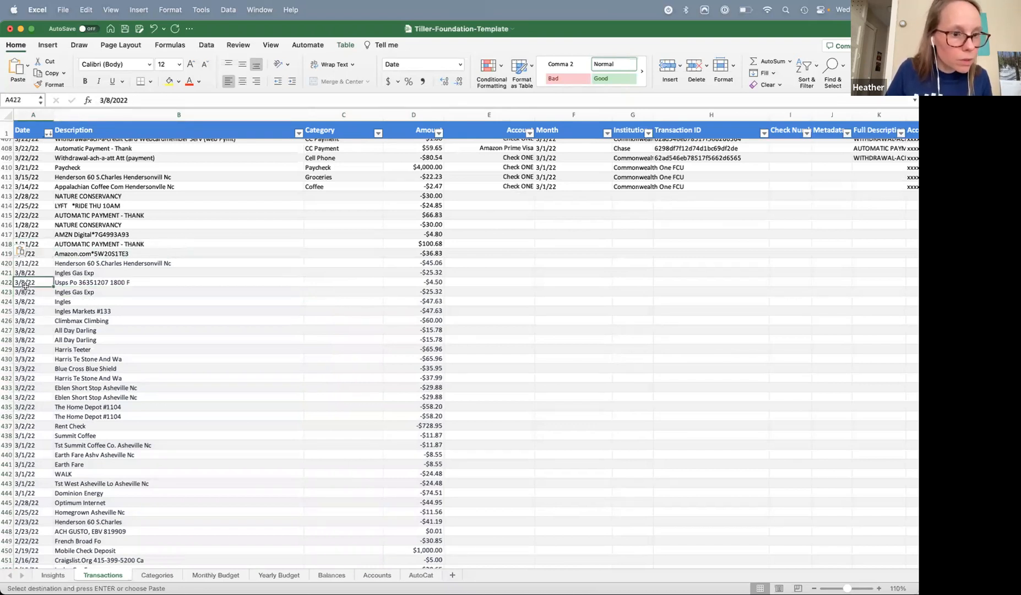
left_click(95, 245)
key("Down")
key("Left")
key("Up")
key("Down")
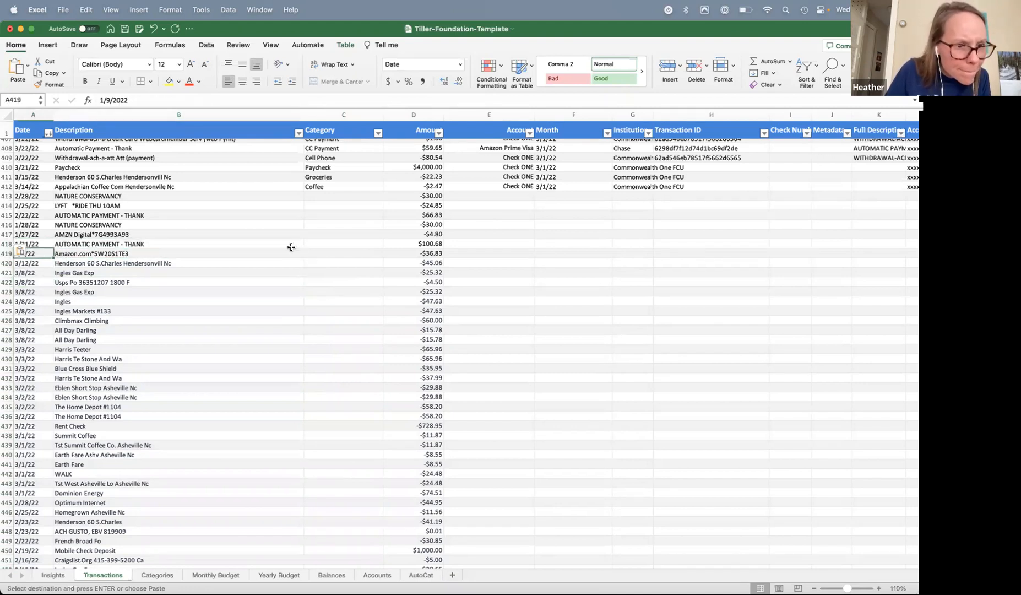
scroll(78, 299, "up", 5)
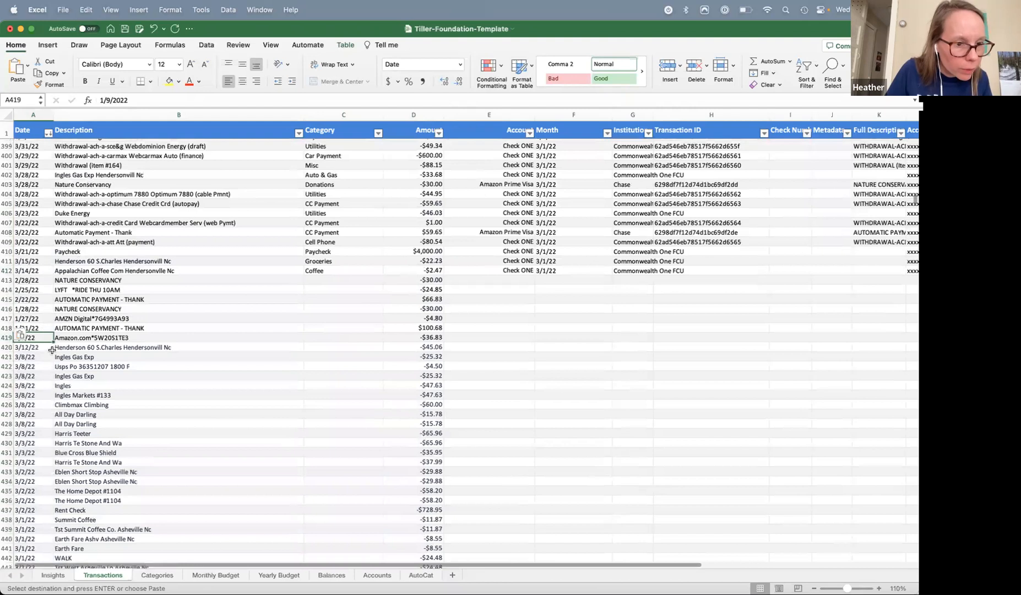
- Copy the account name Check ONE from E412 to E420, beside the first pasted checking transaction
left_click(107, 345)
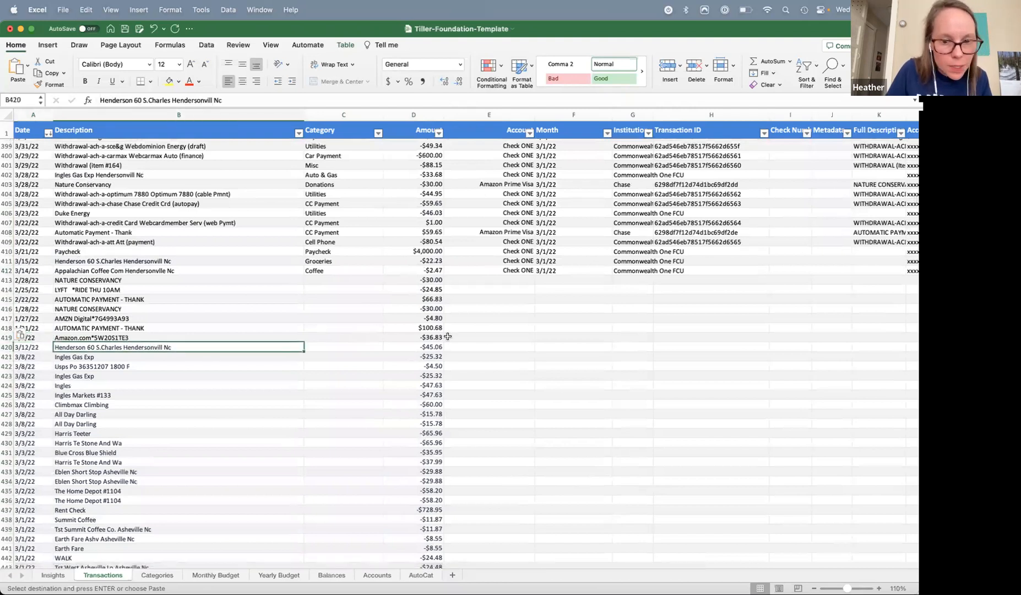
left_click(485, 345)
left_click(508, 269)
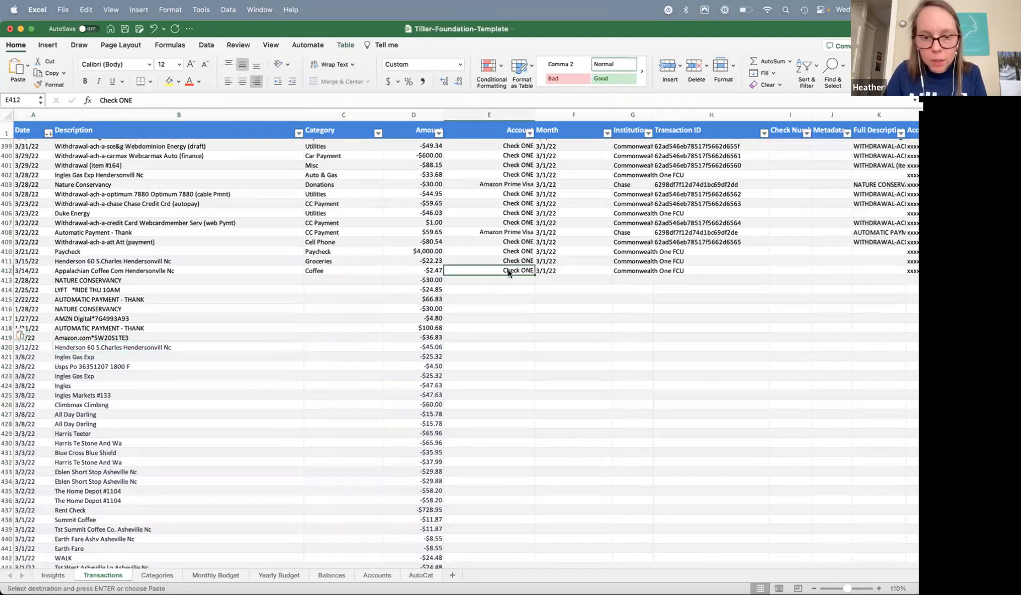
key("super+c")
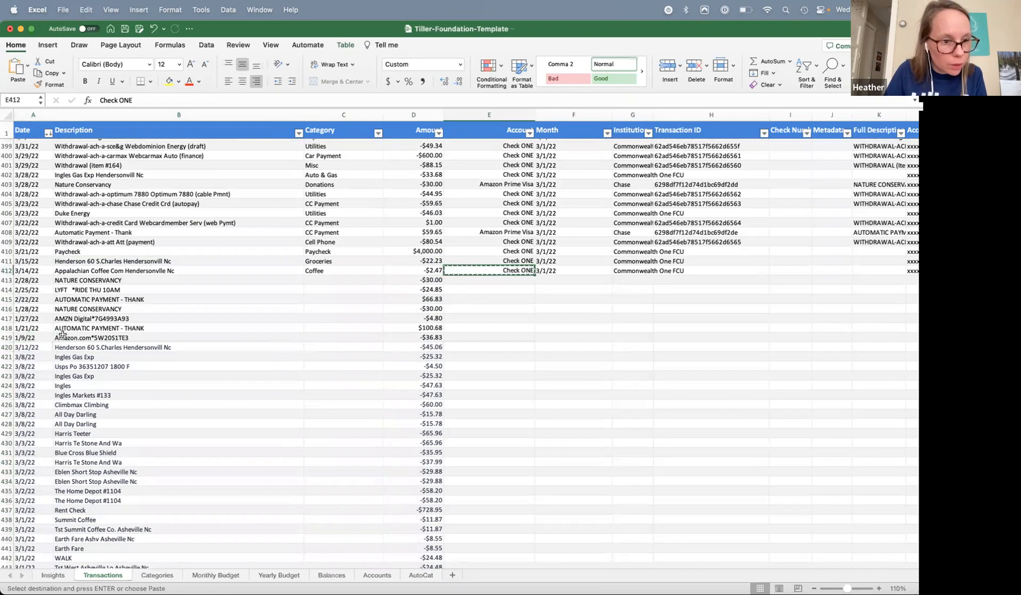
left_click(482, 345)
key("super+v")
- Copy the institution Commonwealth One FCU from G412 to G420
left_click(634, 269)
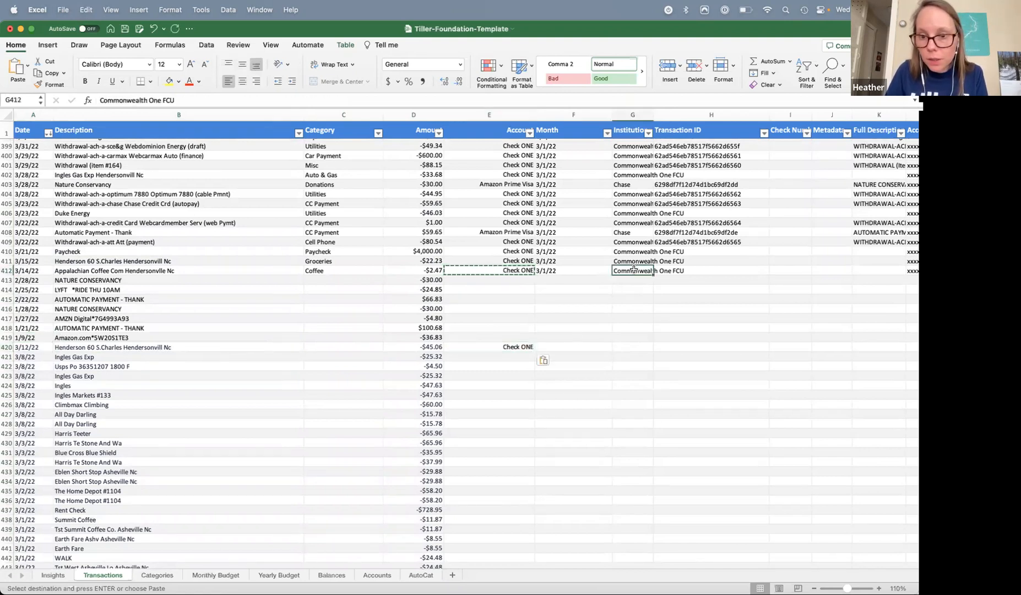
key("super+c")
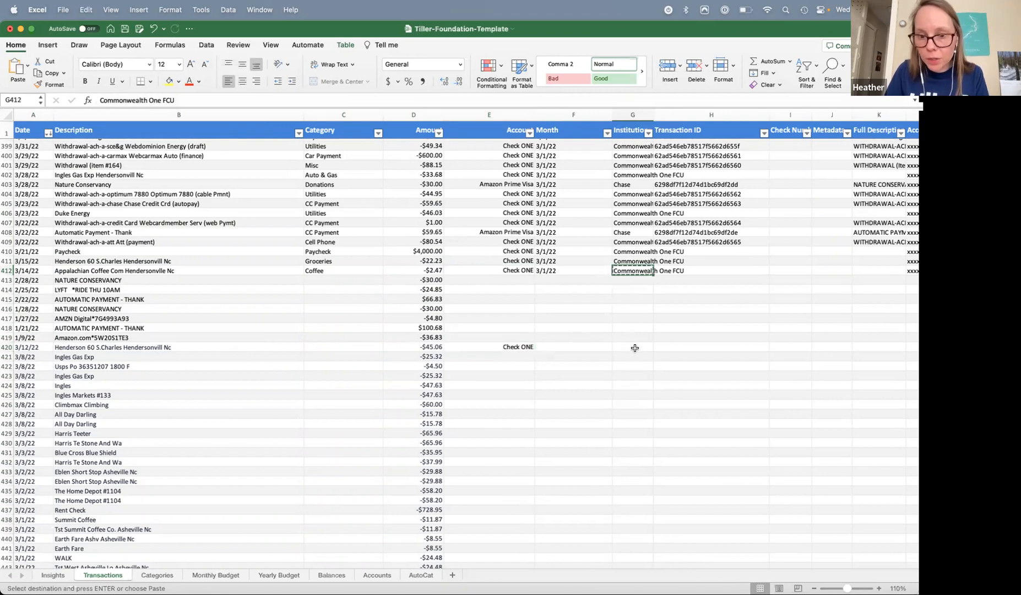
left_click(634, 347)
key("super+v")
- Copy E420:G420 to E421:G483 so every remaining checking transaction gets the Check ONE account and Commonwealth One FCU institution
left_click(532, 345)
left_click(634, 346, "shift")
key("super+c")
left_click(524, 360)
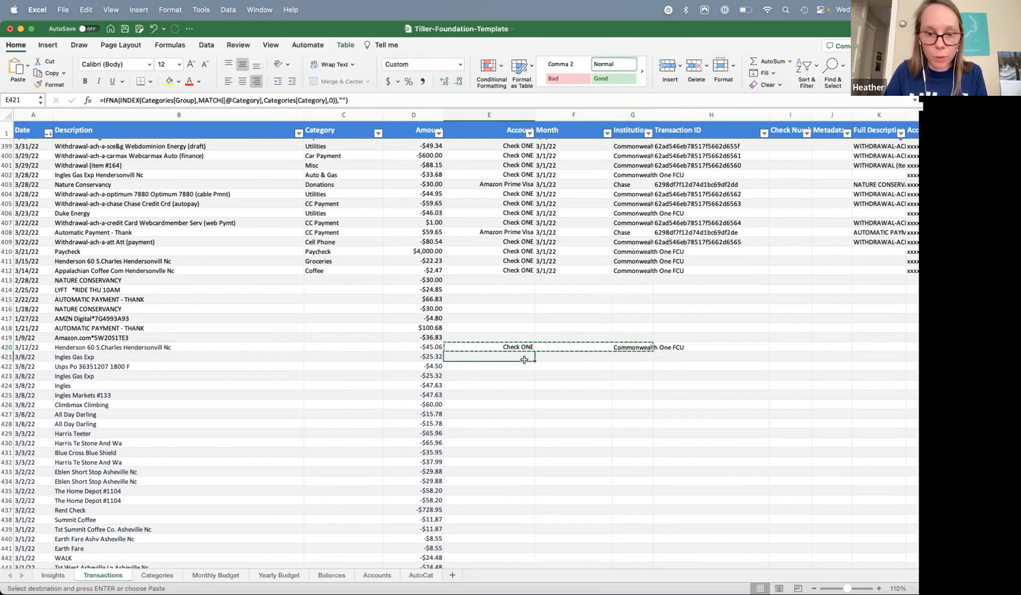
scroll(523, 359, "down", 10)
key("super+a")
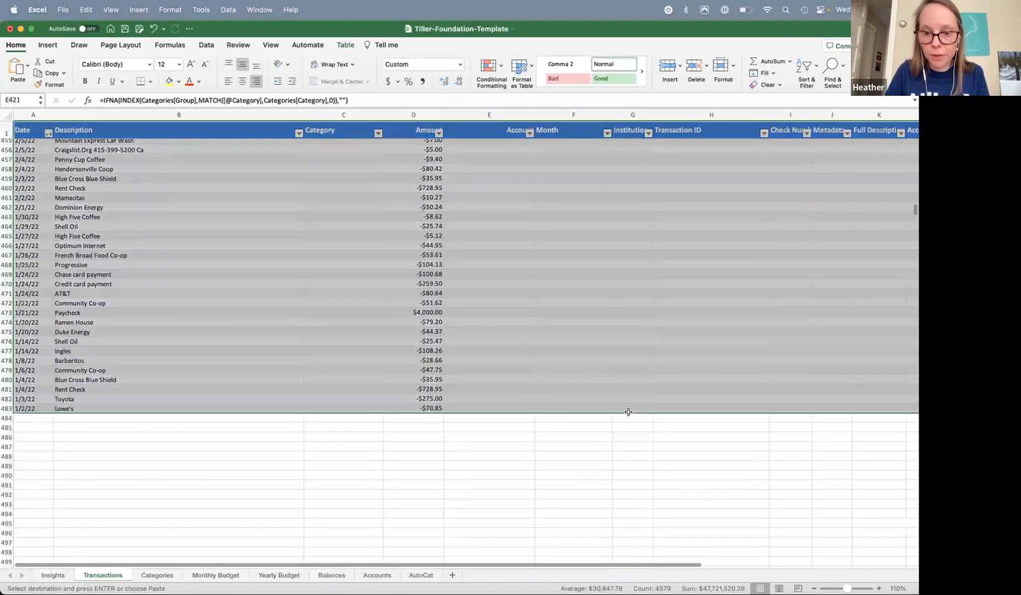
left_click(628, 402)
scroll(529, 398, "up", 6)
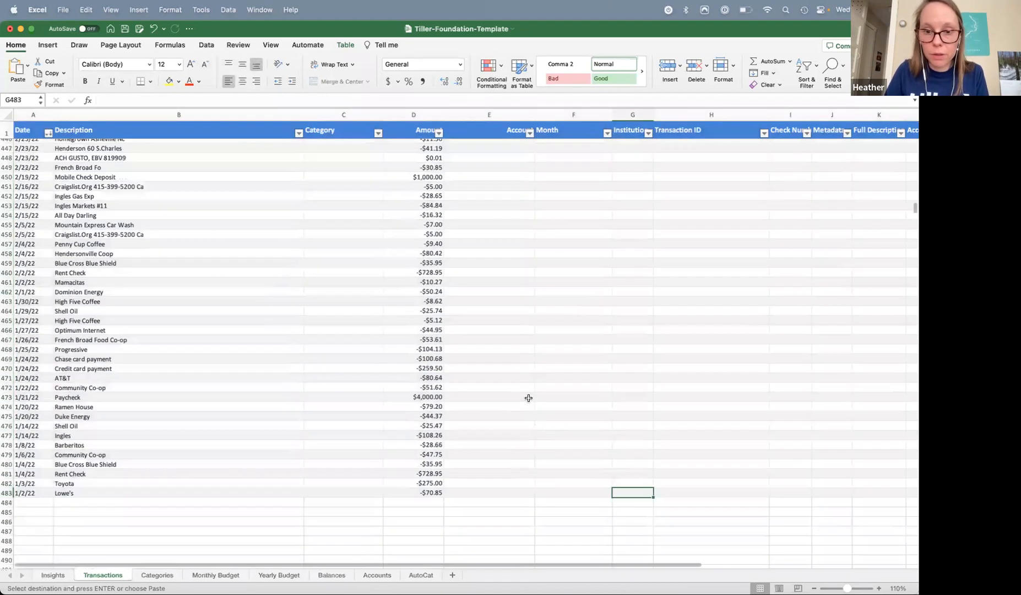
scroll(528, 398, "up", 7)
left_click(521, 433, "shift")
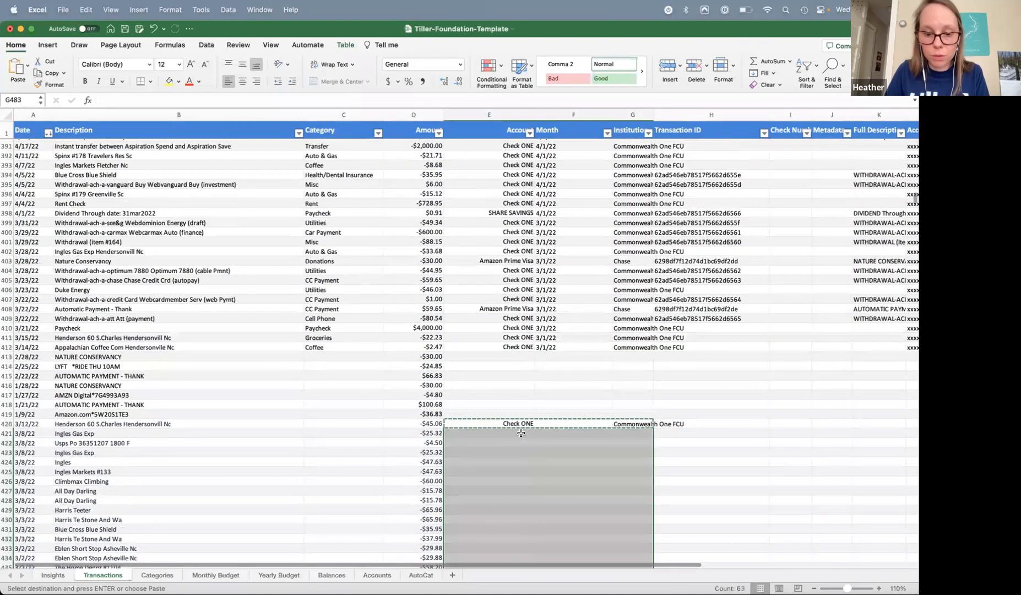
key("super+v")
- Copy the account name Amazon Prime Visa from E408 to E413, beside the first pasted Chase transaction
left_click(495, 358)
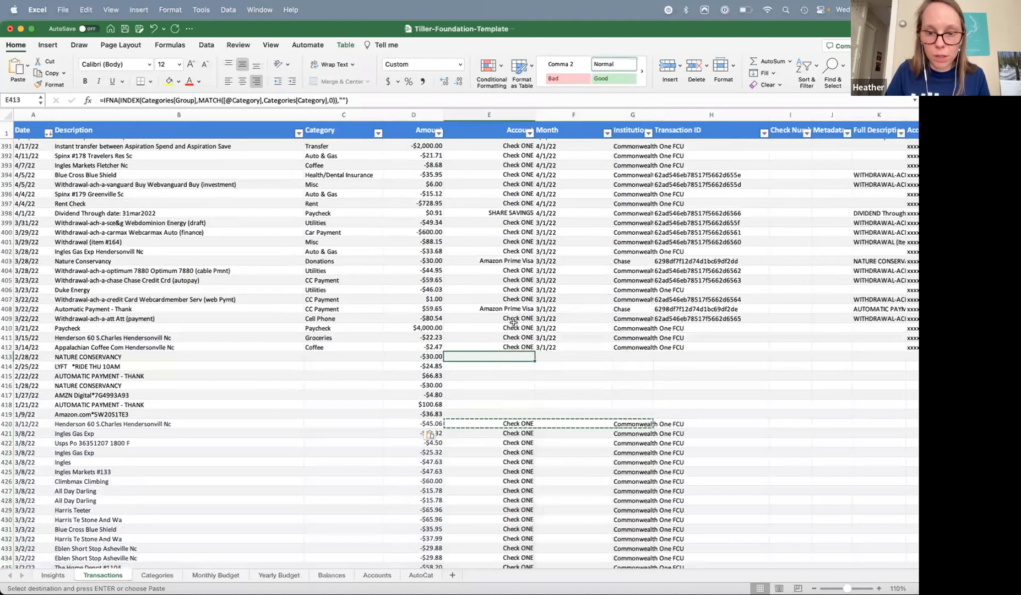
left_click(513, 309)
key("super+c")
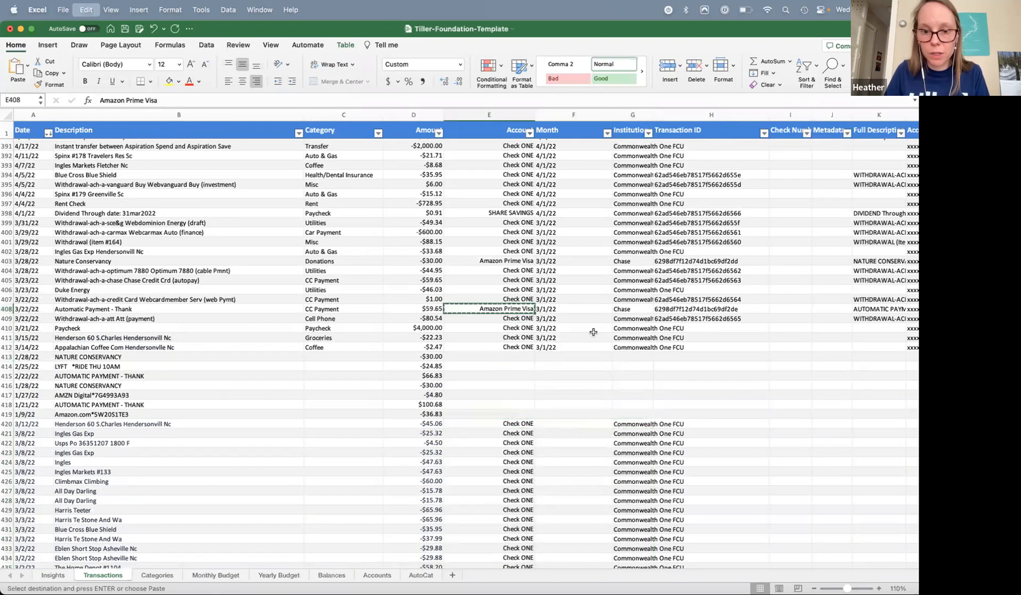
left_click(515, 358)
key("super+v")
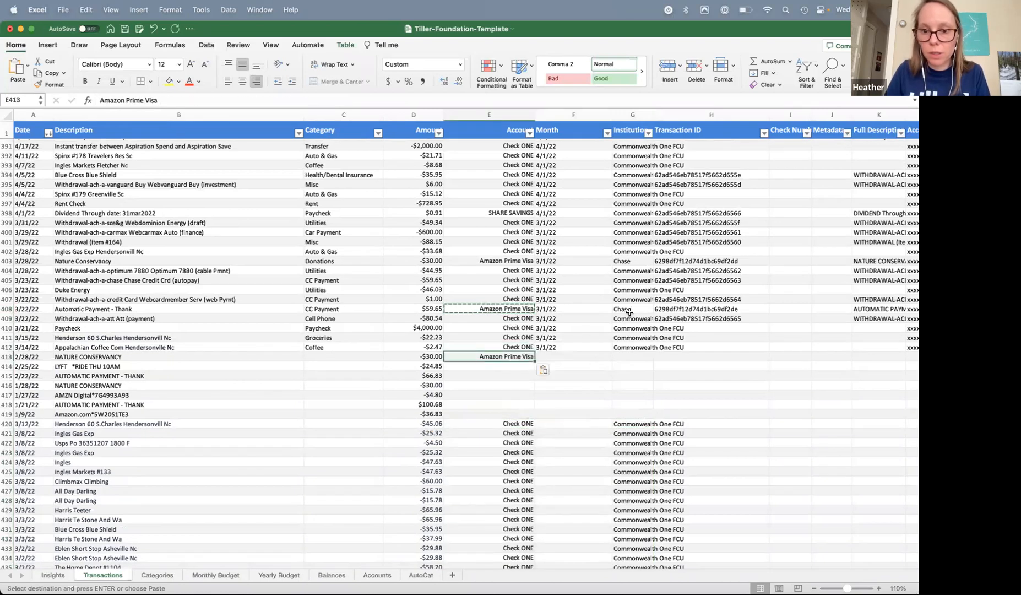
- Copy the institution Chase from G408 to G413
left_click(629, 310)
key("super+c")
left_click(622, 358)
key("super+v")
- Copy E413:G413 to E414:G419 to fill in the account and institution for the other pasted Chase transactions
left_click_drag(494, 354, 634, 358)
key("super+c")
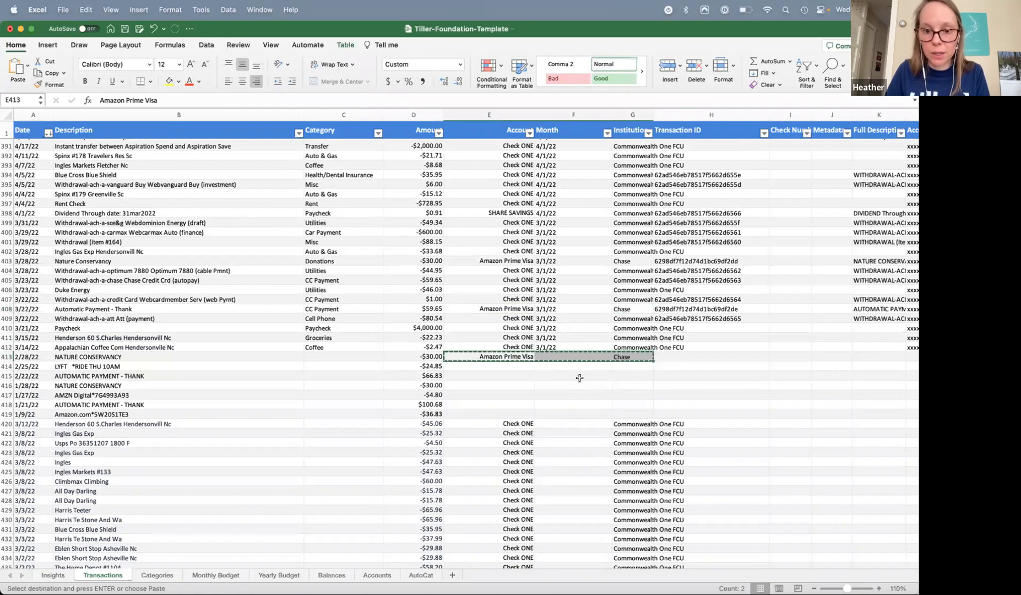
left_click_drag(526, 366, 627, 416)
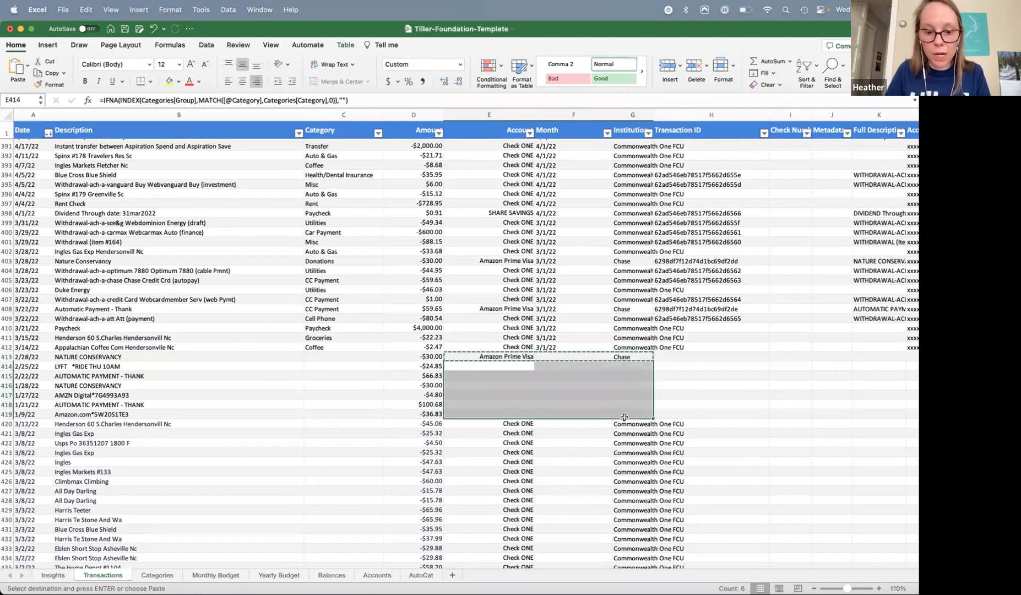
key("super+v")
- Sort the Transactions table by Date in descending order
left_click(341, 395)
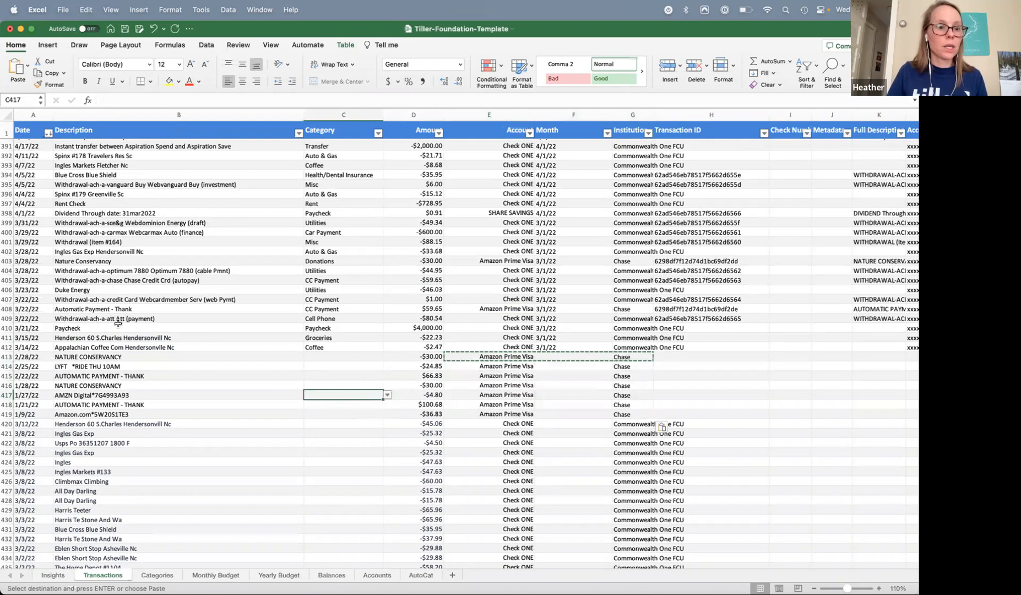
left_click(48, 132)
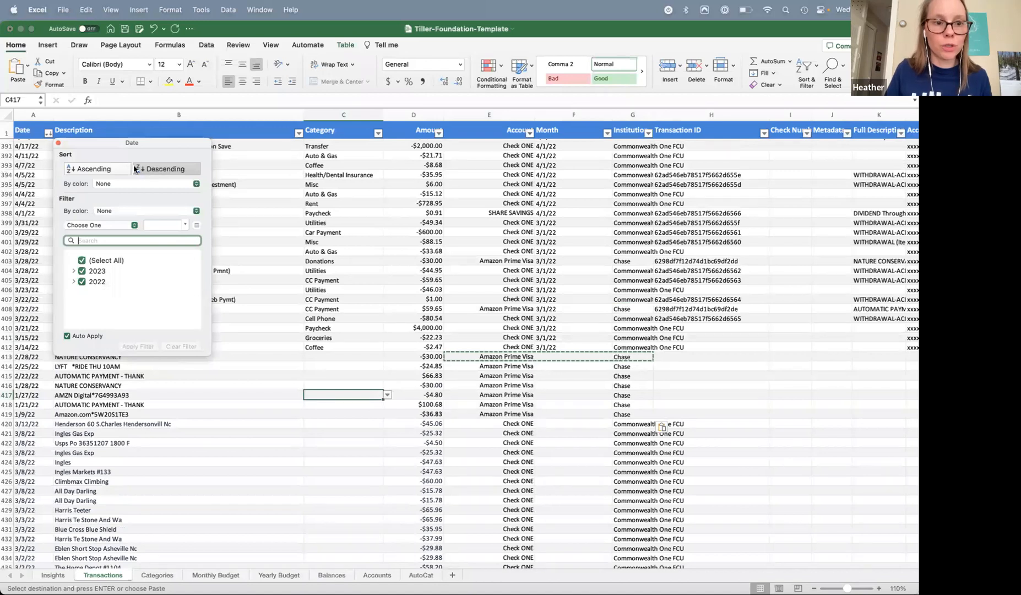
left_click(160, 168)
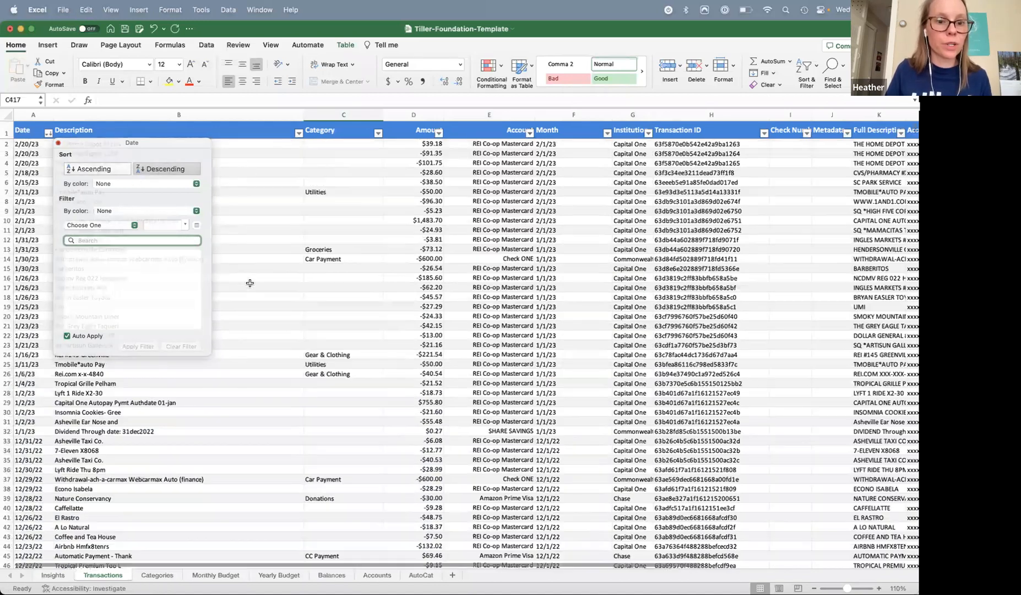
- Examine the sorted transactions from the newest rows to the oldest, checking that Chase and checking entries are interleaved by date
scroll(96, 279, "down", 12)
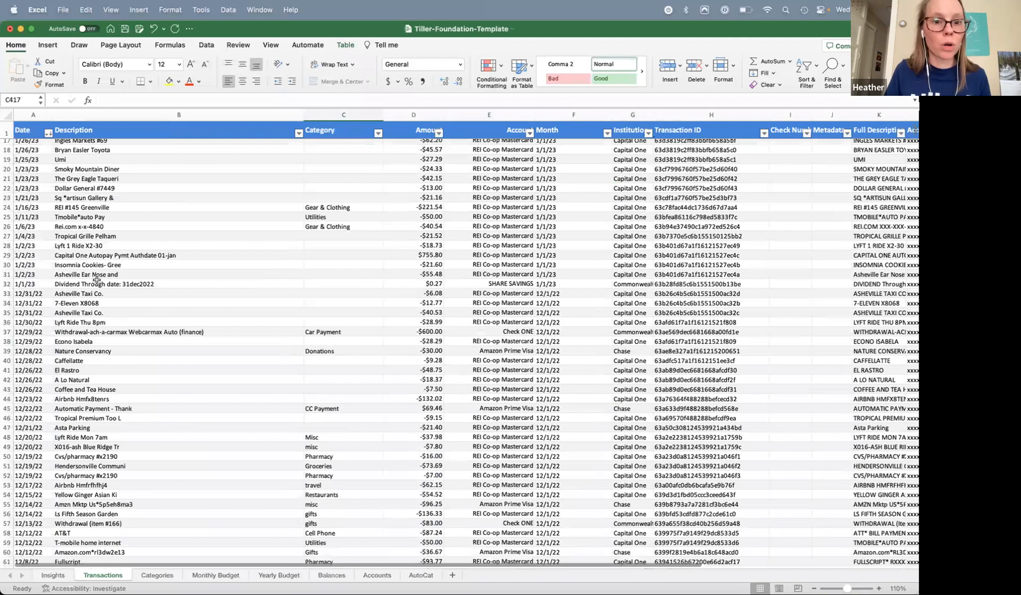
scroll(96, 280, "up", 7)
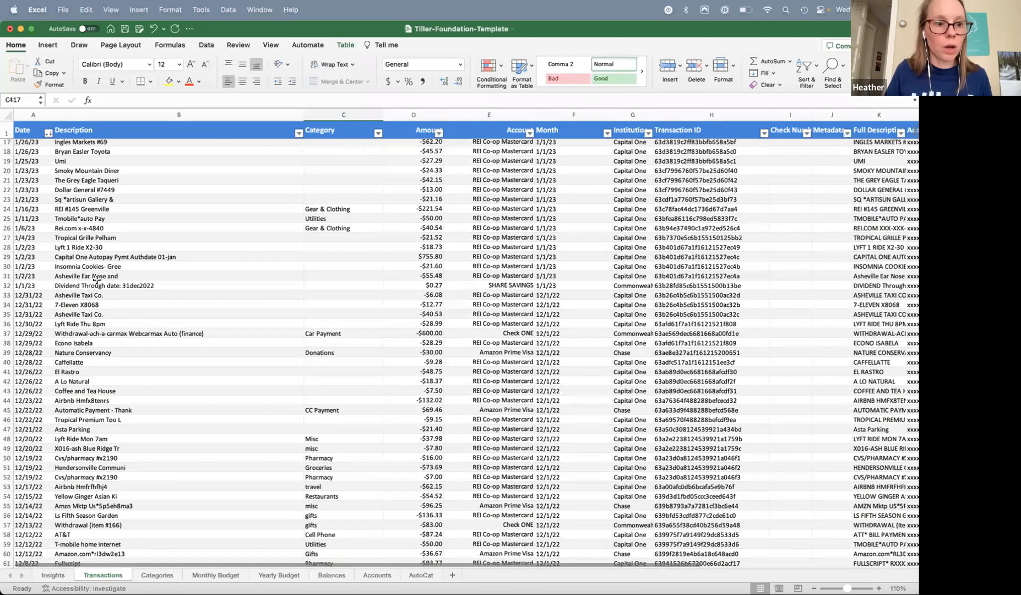
scroll(97, 279, "down", 20)
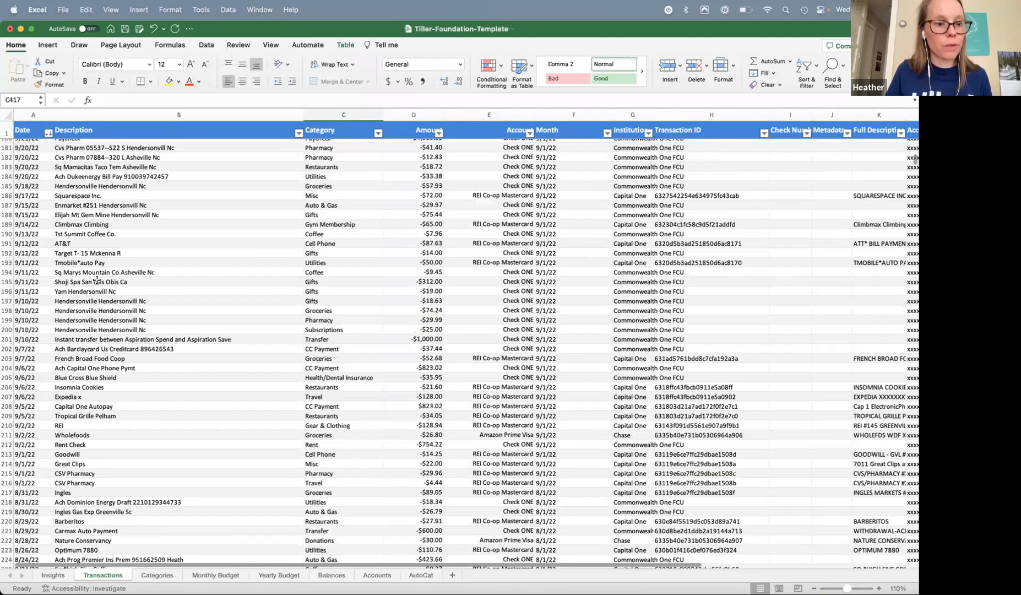
scroll(96, 279, "down", 20)
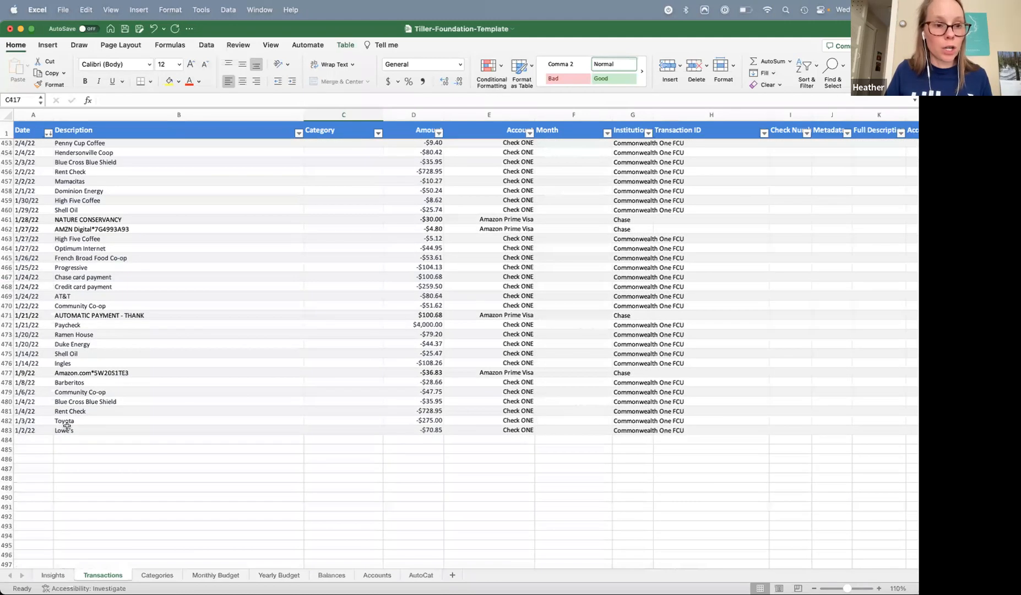
scroll(66, 425, "up", 3)
scroll(67, 425, "up", 3)
scroll(66, 425, "up", 15)
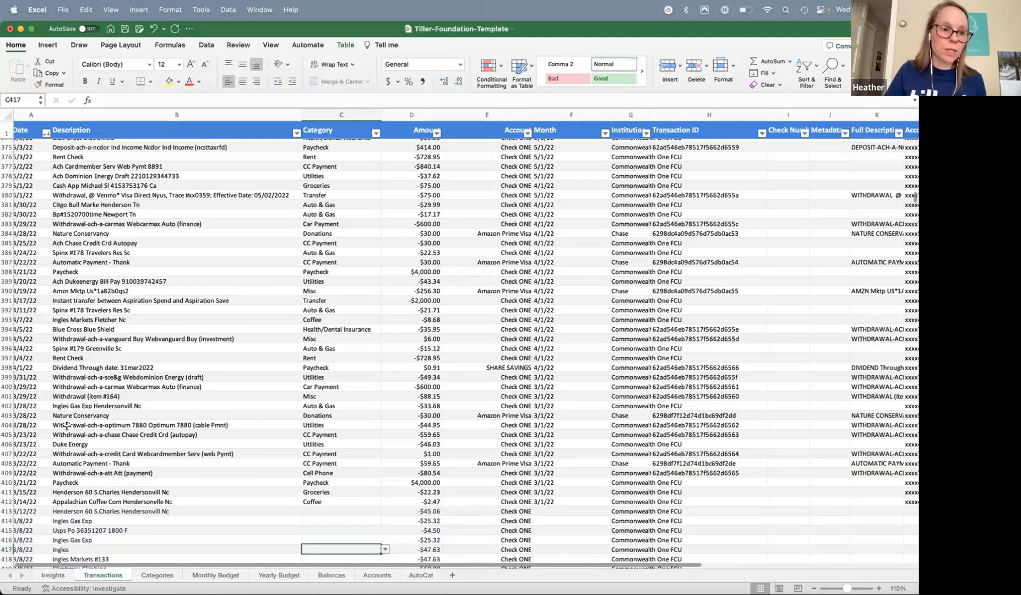
scroll(67, 425, "up", 20)
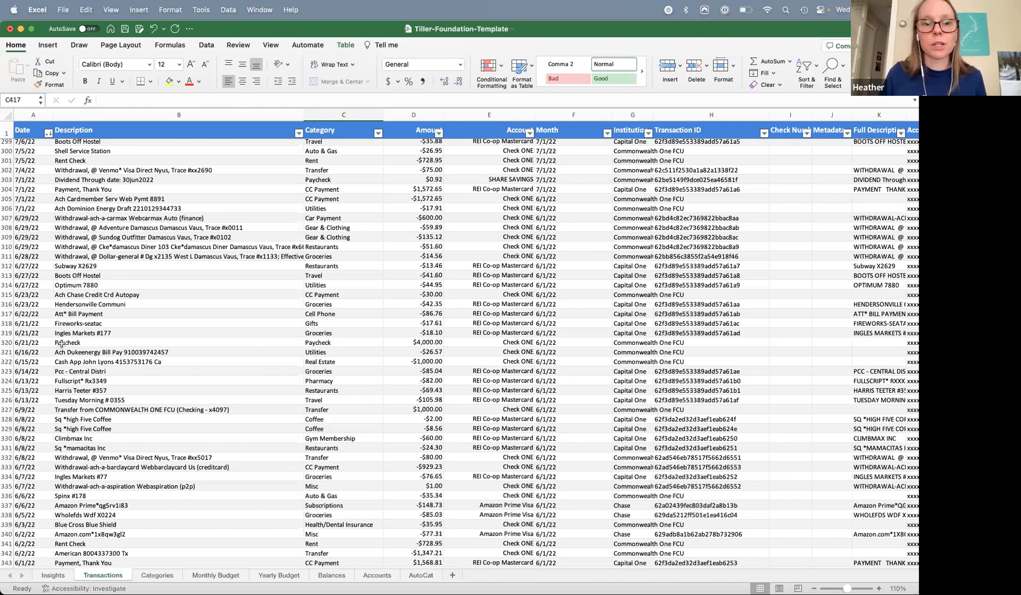
- Switch to the Foundation Template in Google Sheets and sort Transactions by Date Z → A, allowing the protected edit and suppressing its warning for 5 minutes
key("super+Tab")
key("super+Tab")
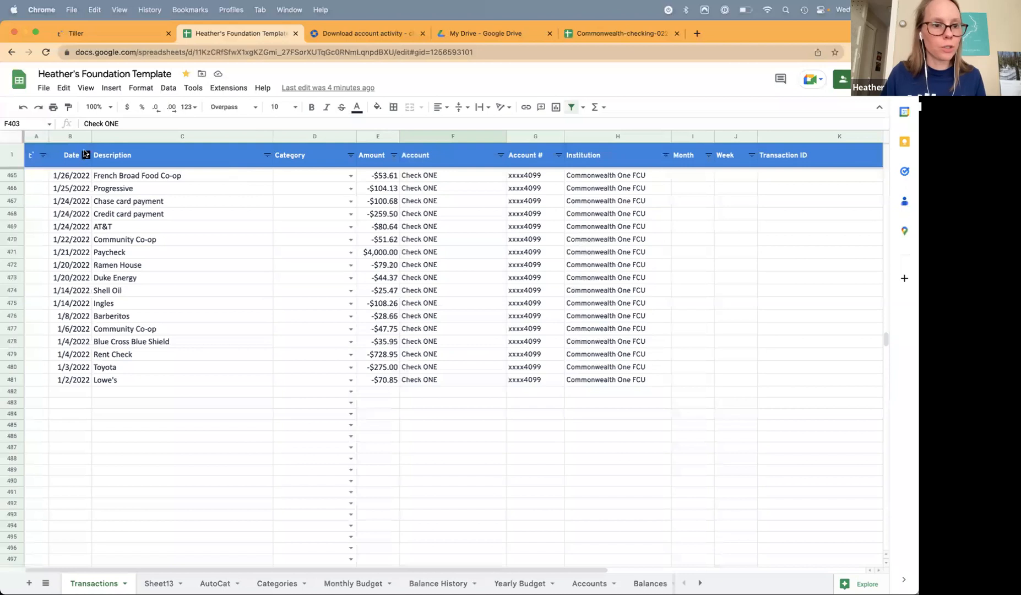
left_click(86, 155)
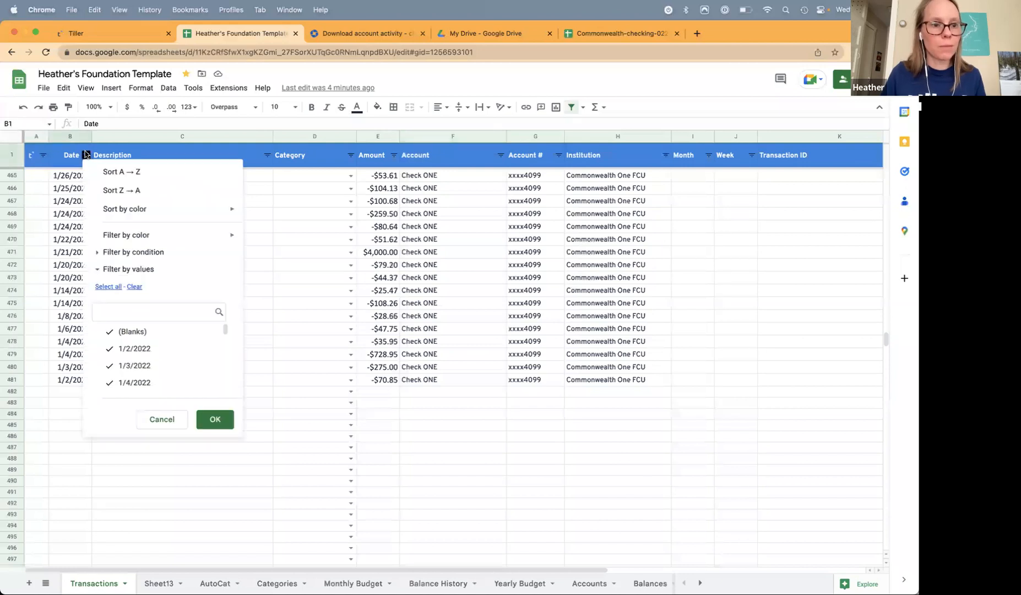
left_click(128, 190)
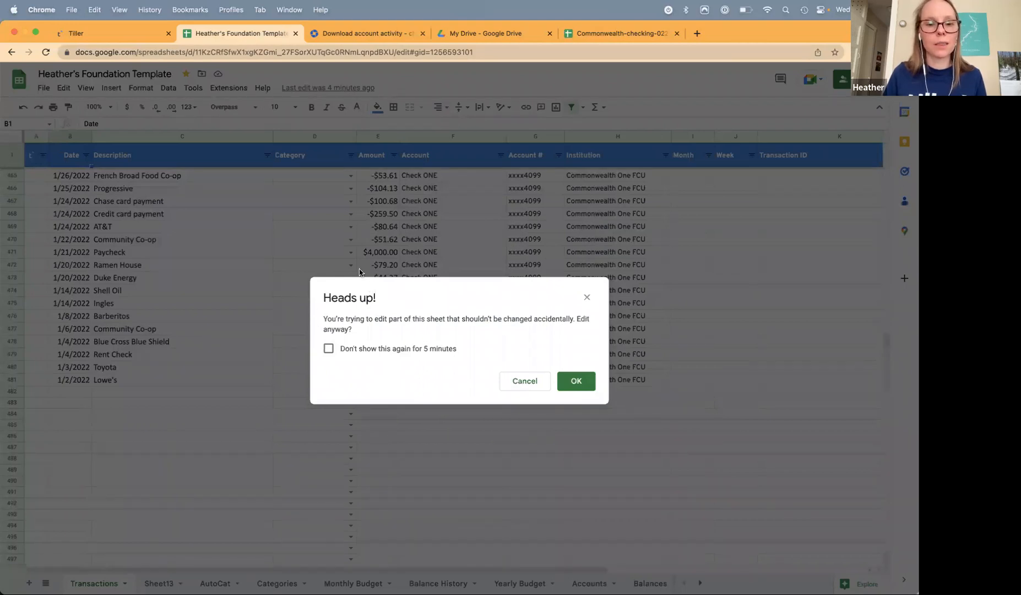
left_click(329, 350)
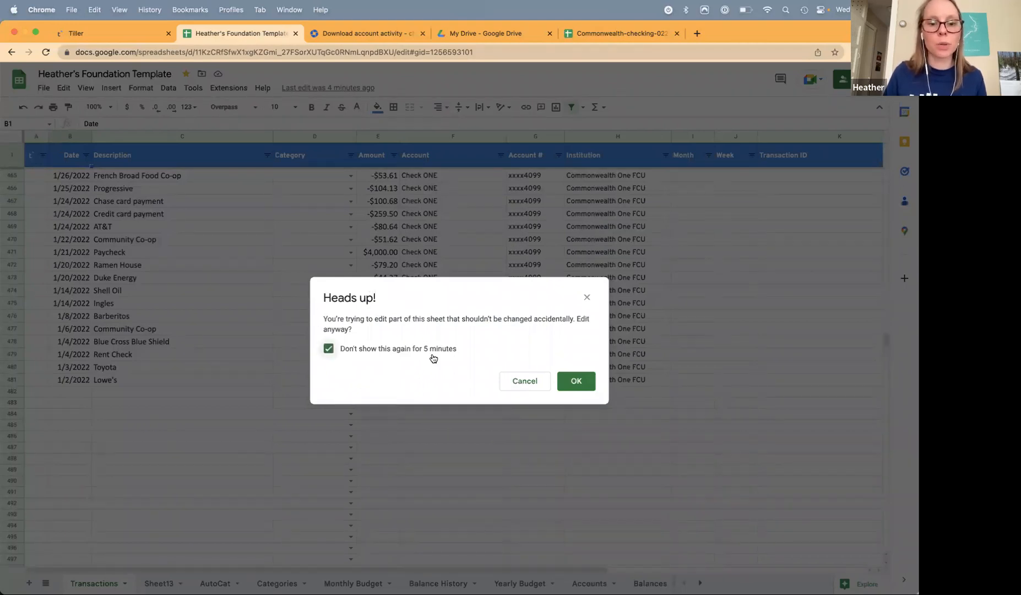
left_click(577, 381)
left_click(429, 160)
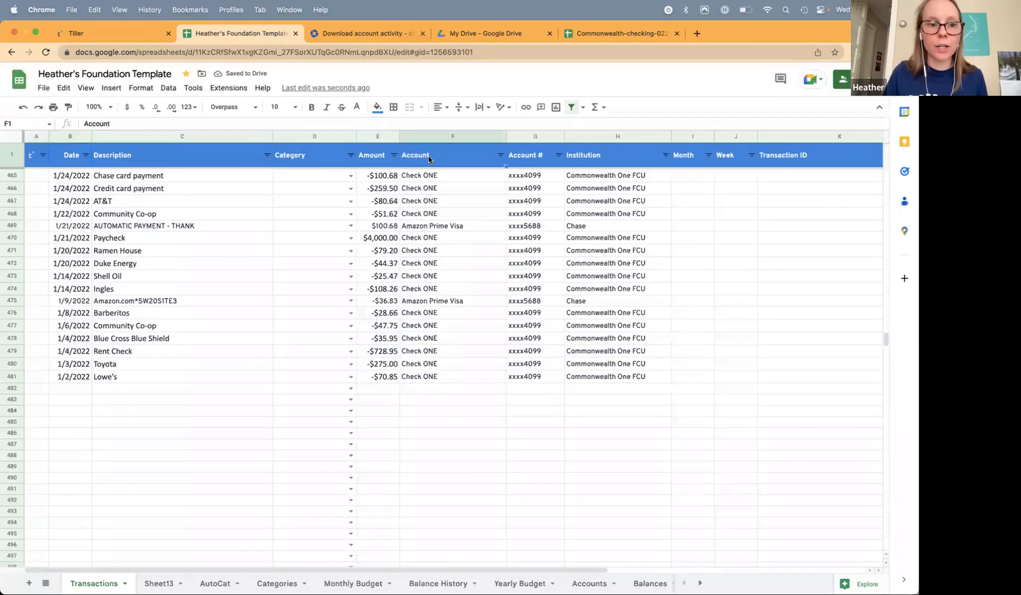
scroll(98, 268, "up", 20)
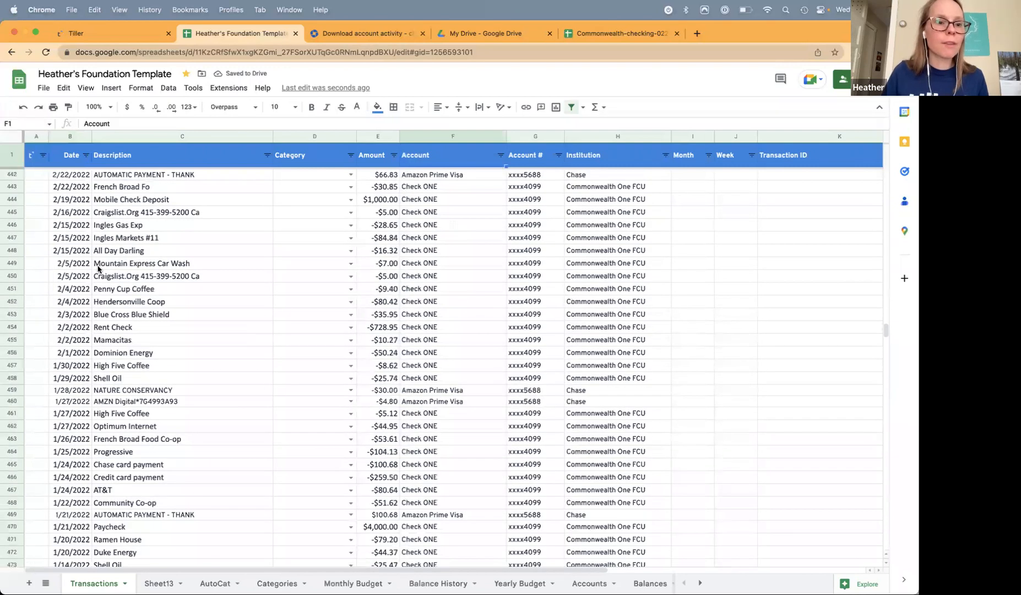
scroll(98, 268, "up", 20)
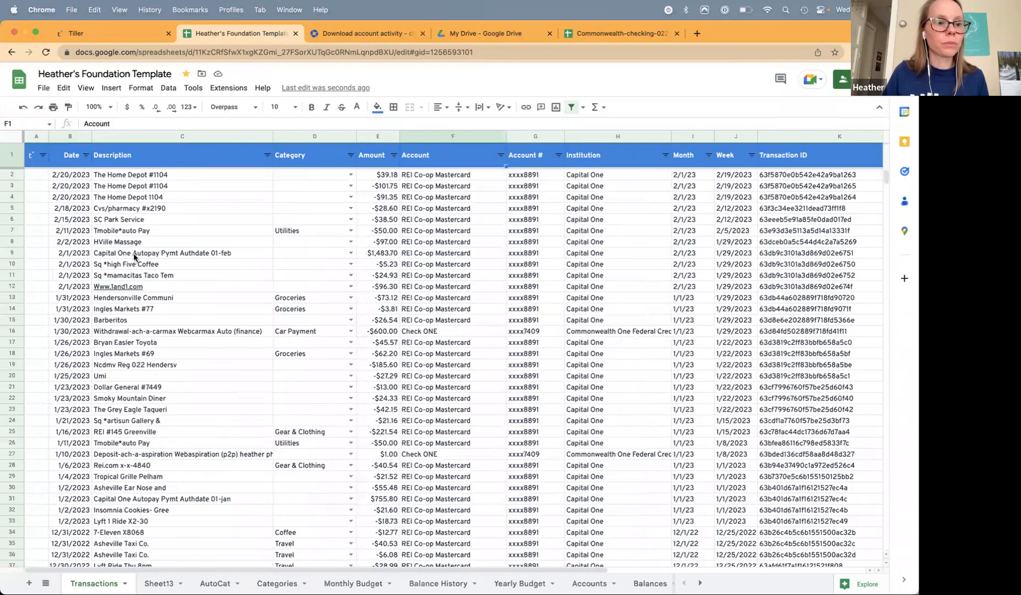
- Select the entire Transactions sheet and remove its filter
left_click(134, 257)
left_click(15, 140)
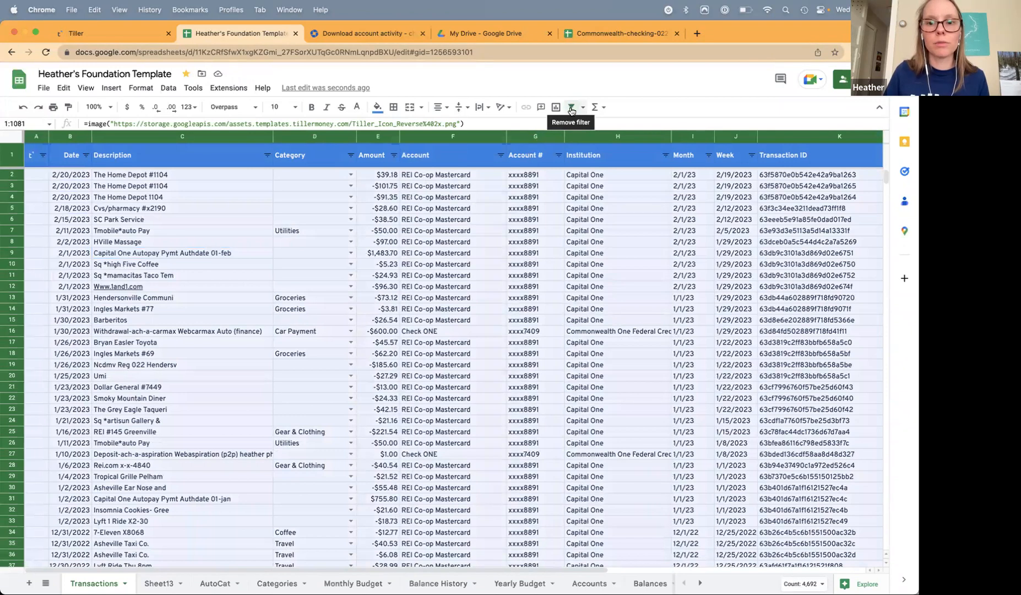
left_click(571, 110)
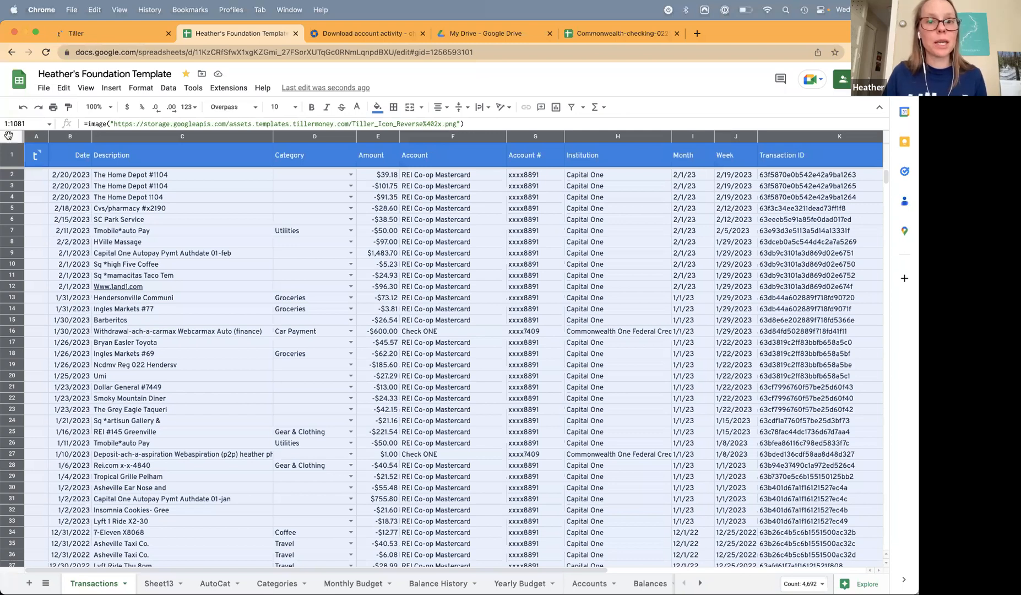
- Create a new filter across the whole selected Transactions sheet
left_click(572, 109)
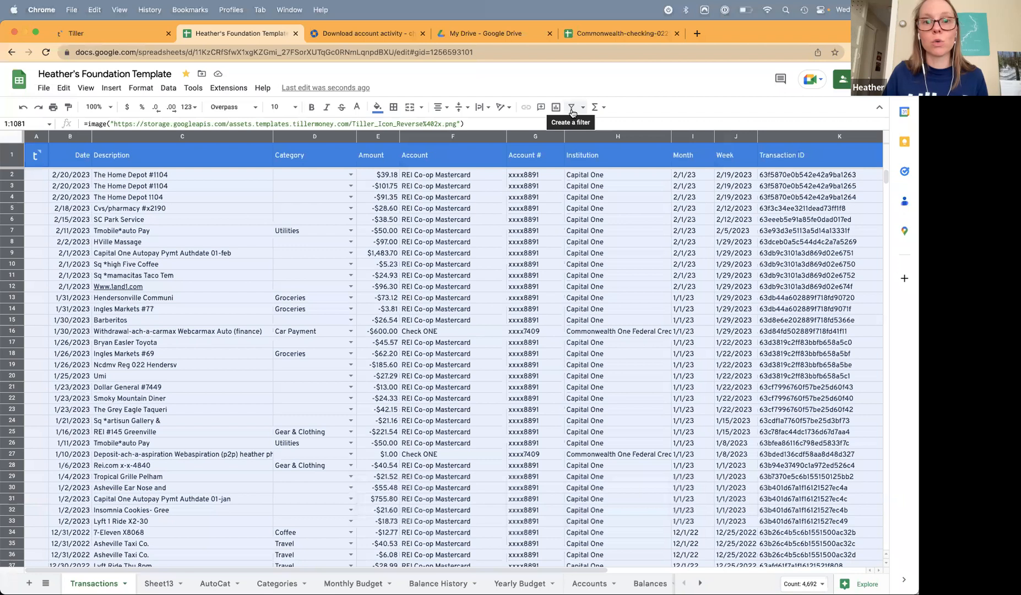
left_click(145, 88)
mouse_move(175, 93)
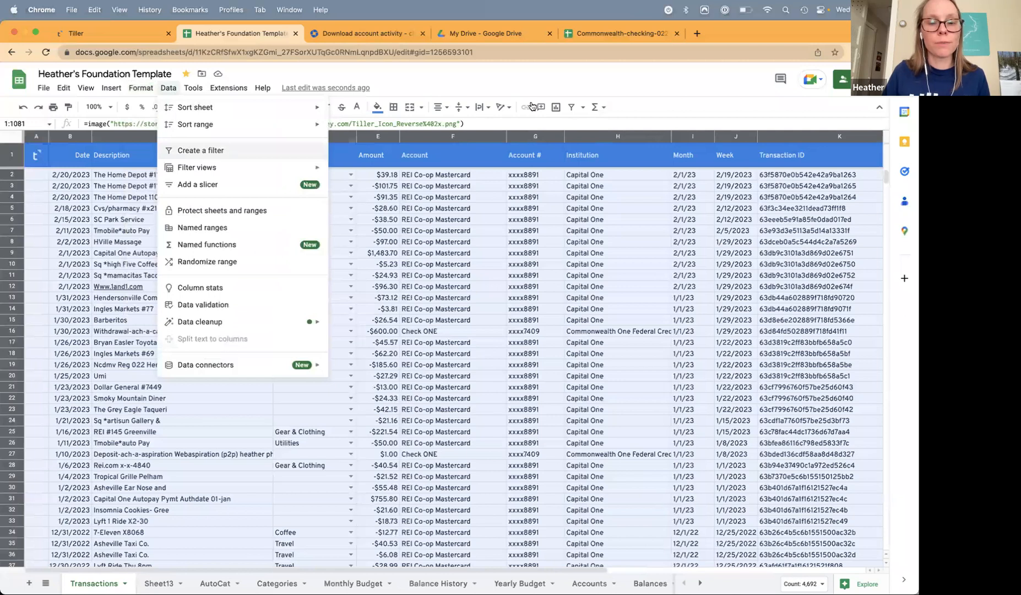
left_click(574, 108)
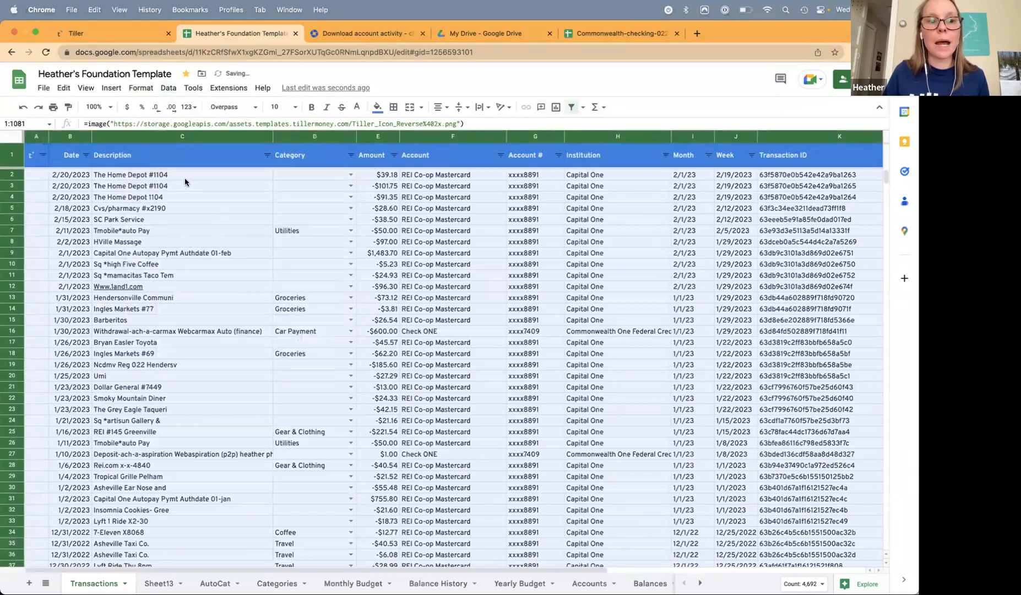
- Examine the Date column's filter options and the sorted Transactions rows from February 2023 back to March 2022
left_click(86, 155)
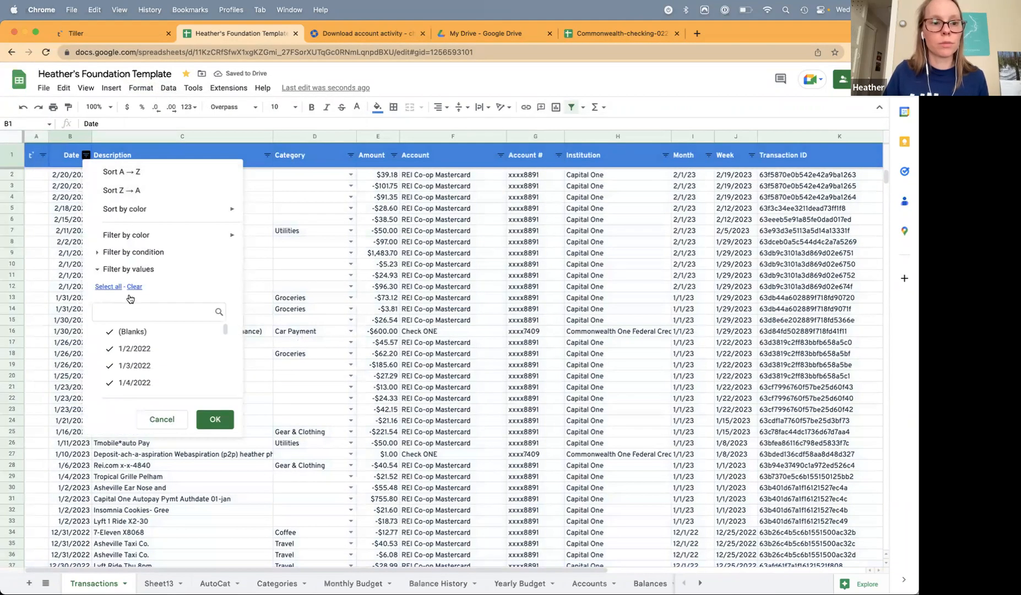
left_click(264, 198)
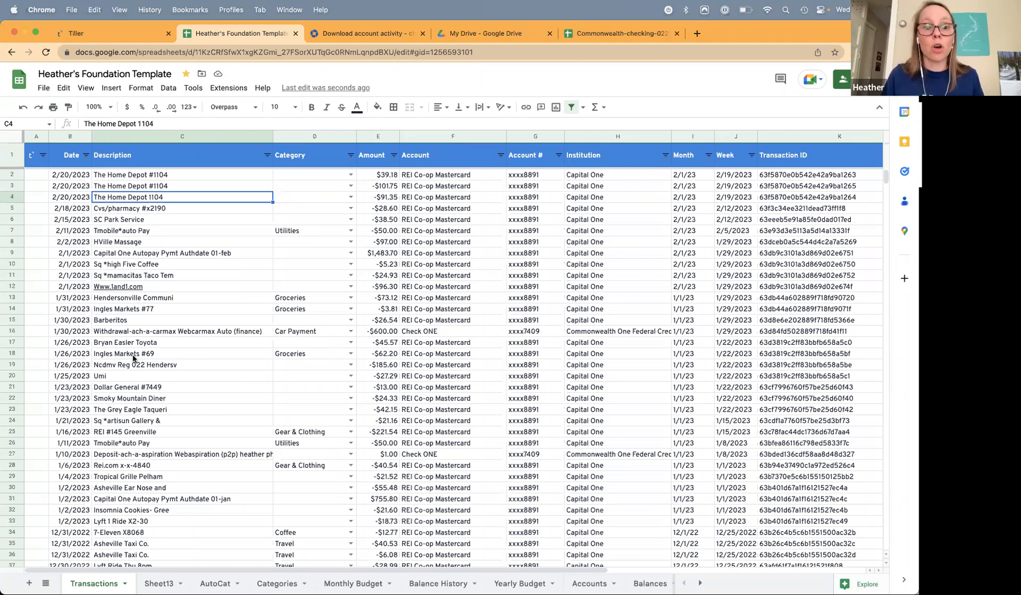
scroll(138, 397, "down", 15)
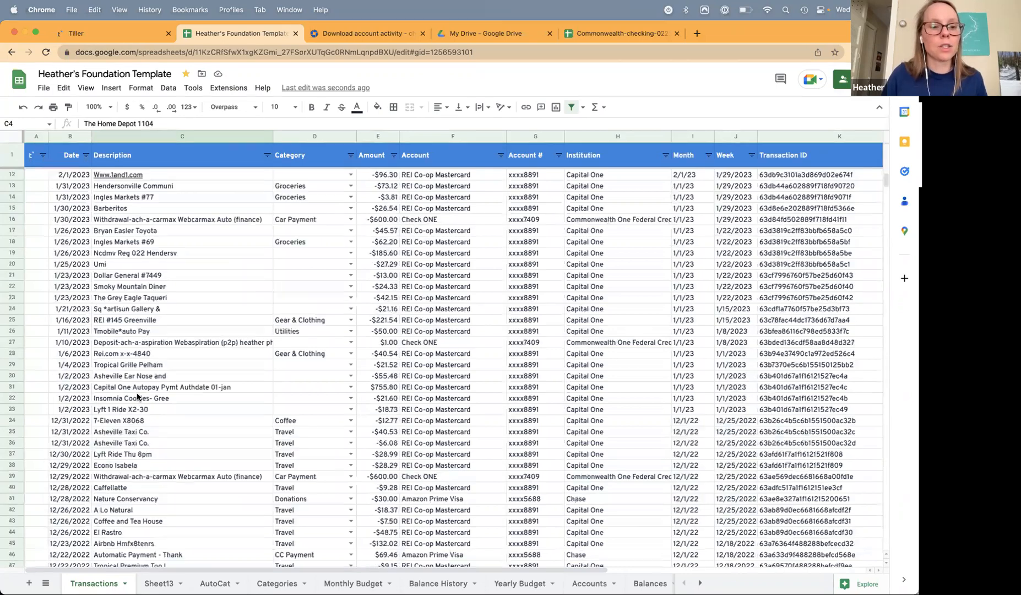
scroll(138, 397, "up", 15)
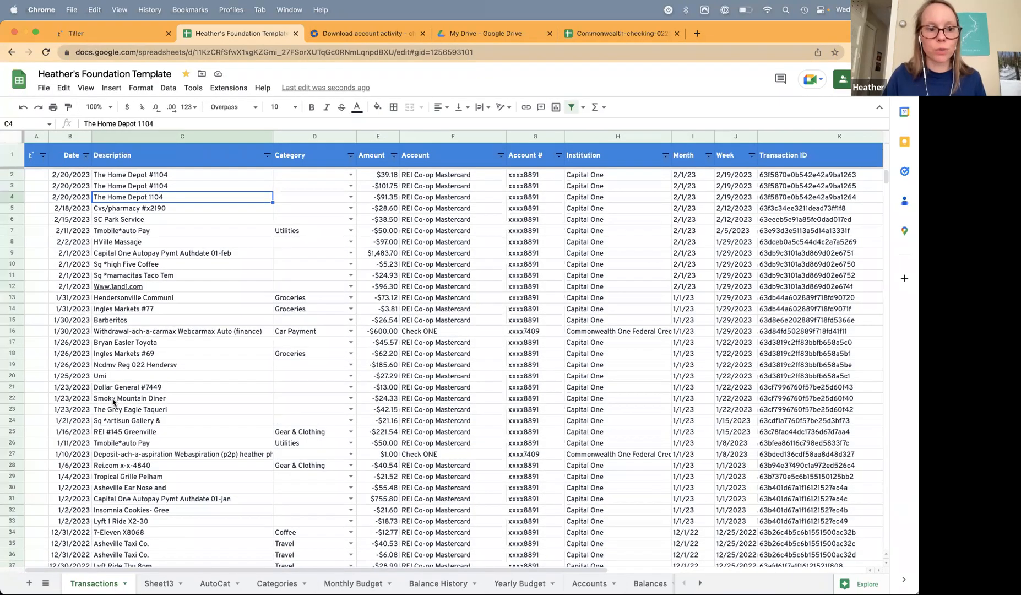
scroll(113, 402, "down", 3)
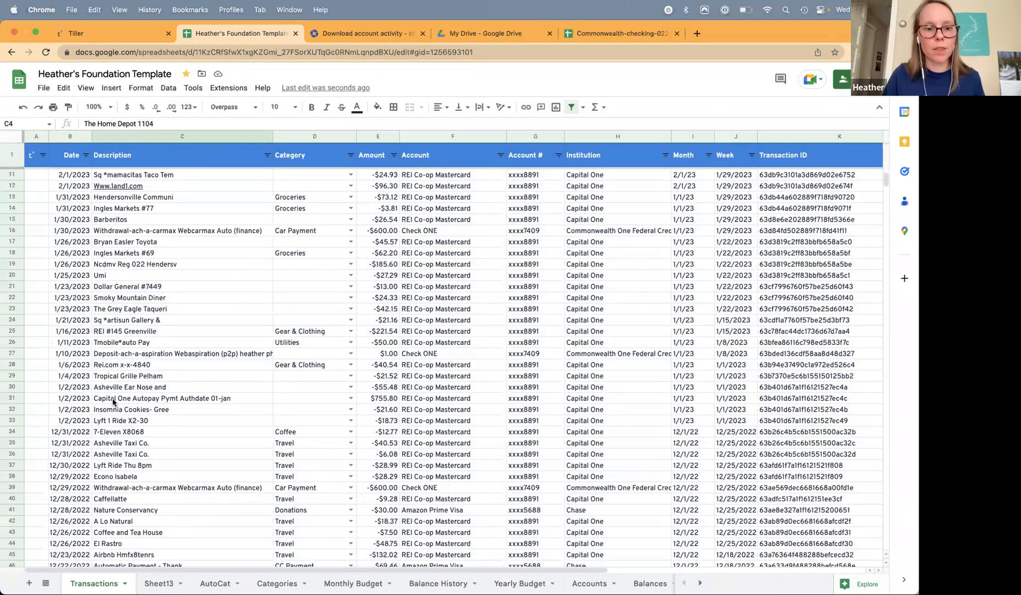
scroll(113, 402, "down", 1)
scroll(113, 402, "down", 2)
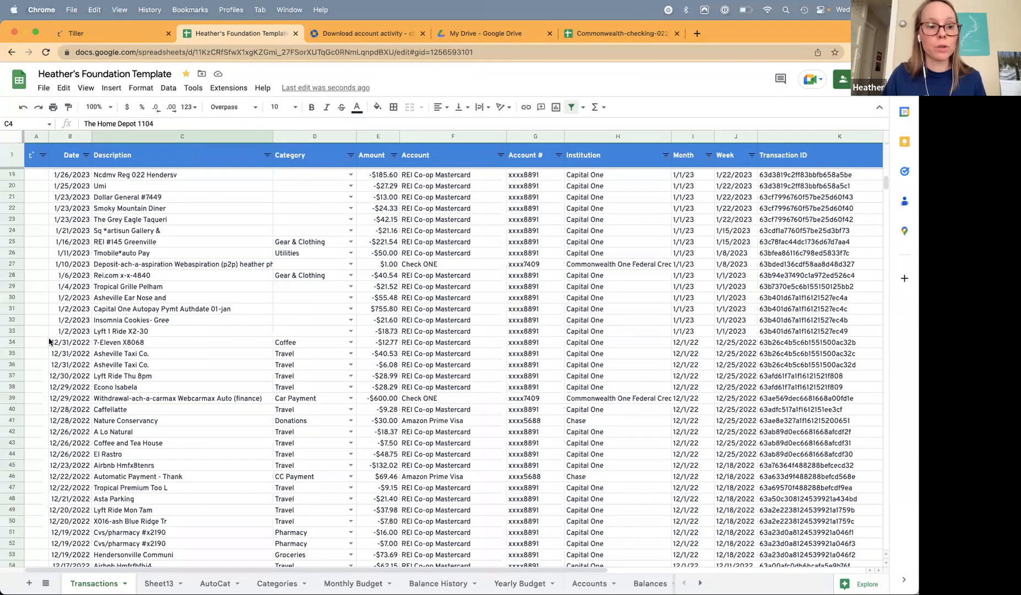
left_click(12, 342)
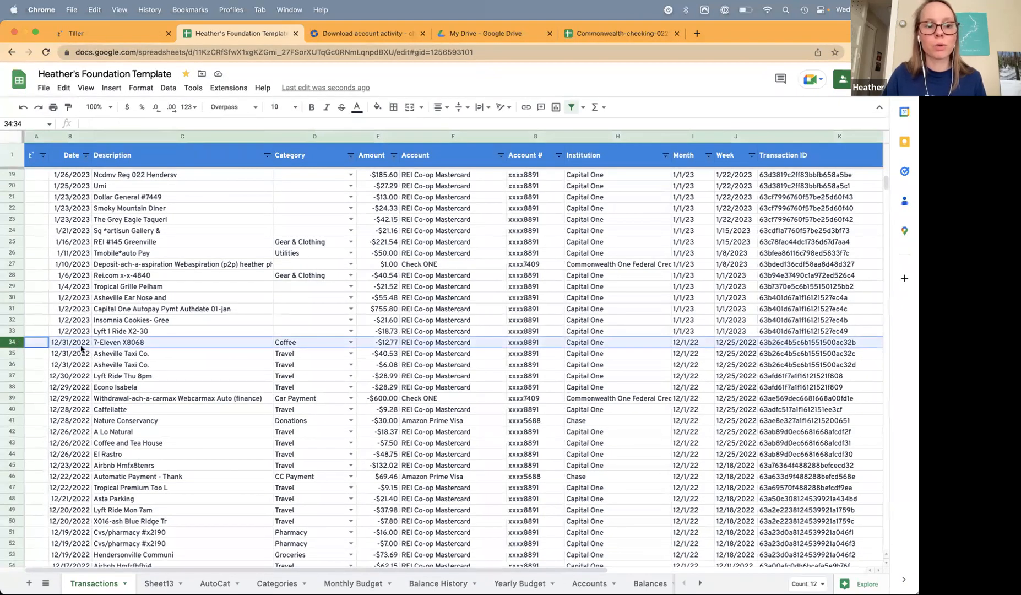
scroll(150, 399, "down", 20)
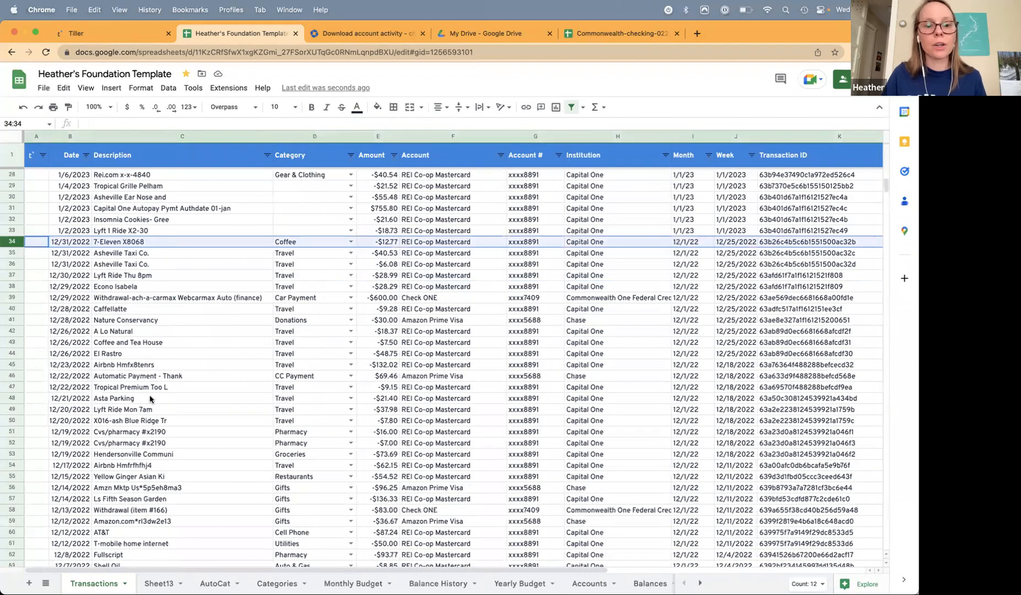
scroll(150, 398, "down", 20)
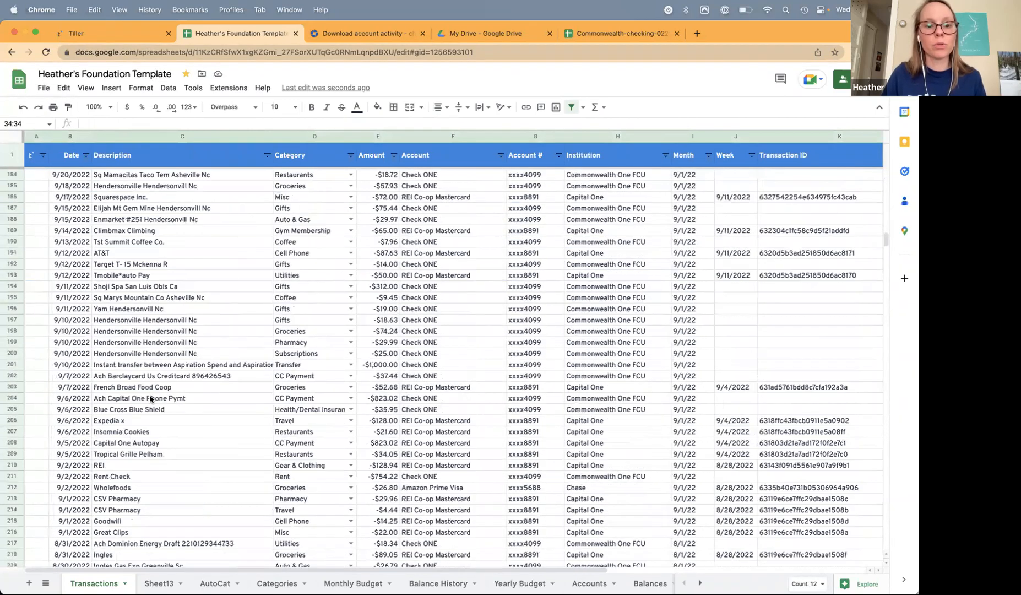
scroll(150, 399, "down", 20)
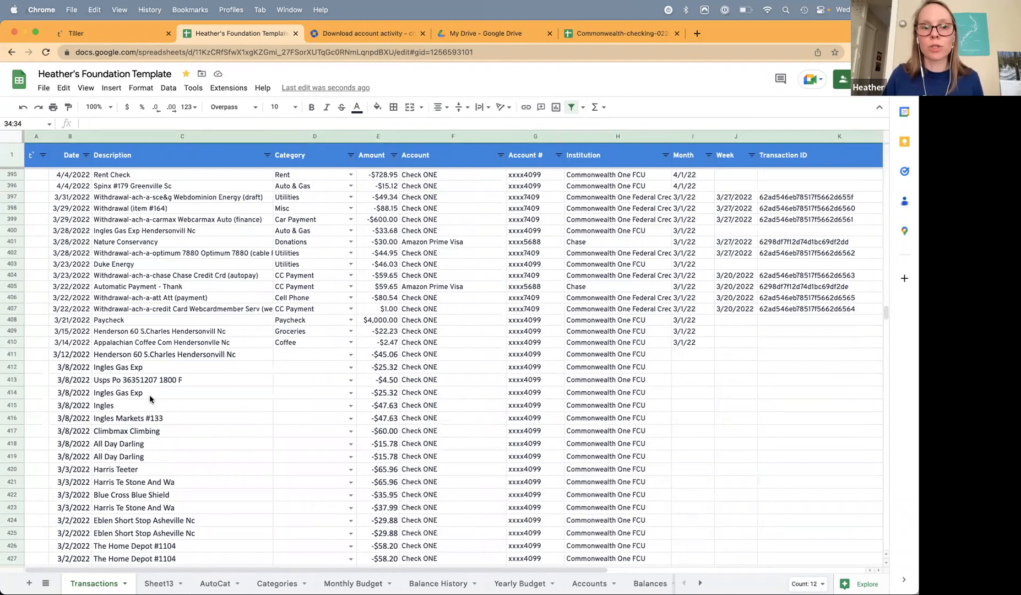
- Categorize the transactions in rows 411 to 413 as Groceries, Auto & Gas and Misc
left_click(316, 345)
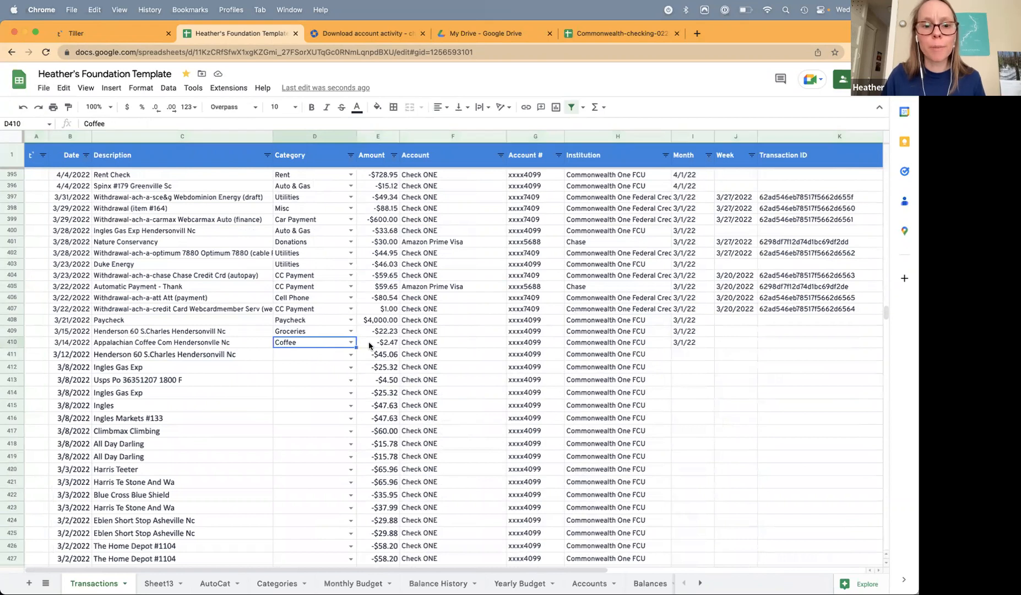
left_click(315, 357)
type("gro")
key("Return")
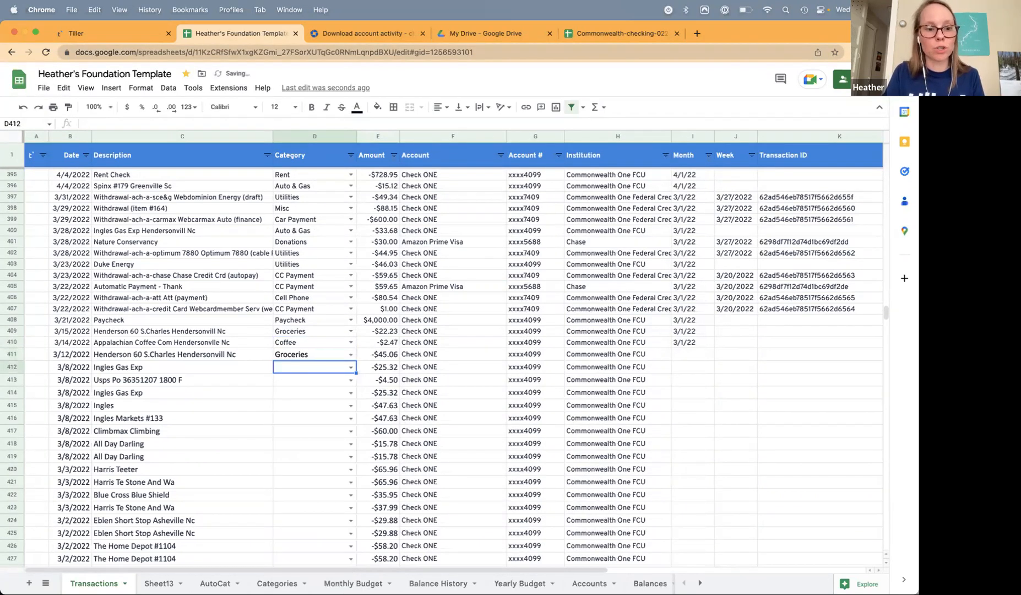
type("a")
key("Return")
type("mis")
key("Return")
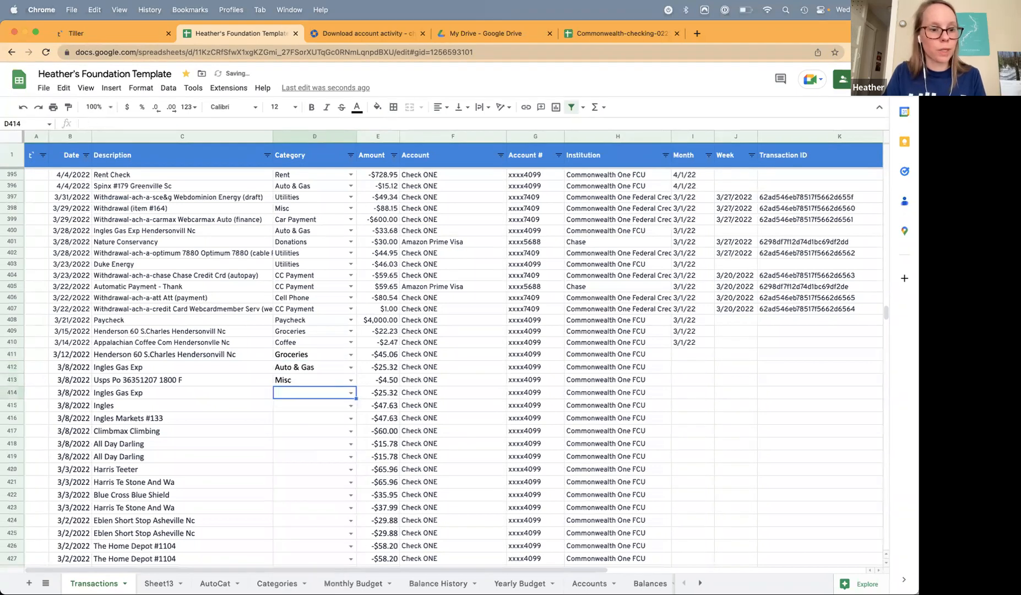
- Categorize the Ingles Gas Exp entry in row 414 as Auto & Gas and rows 415 and 416 as Groceries
type("au")
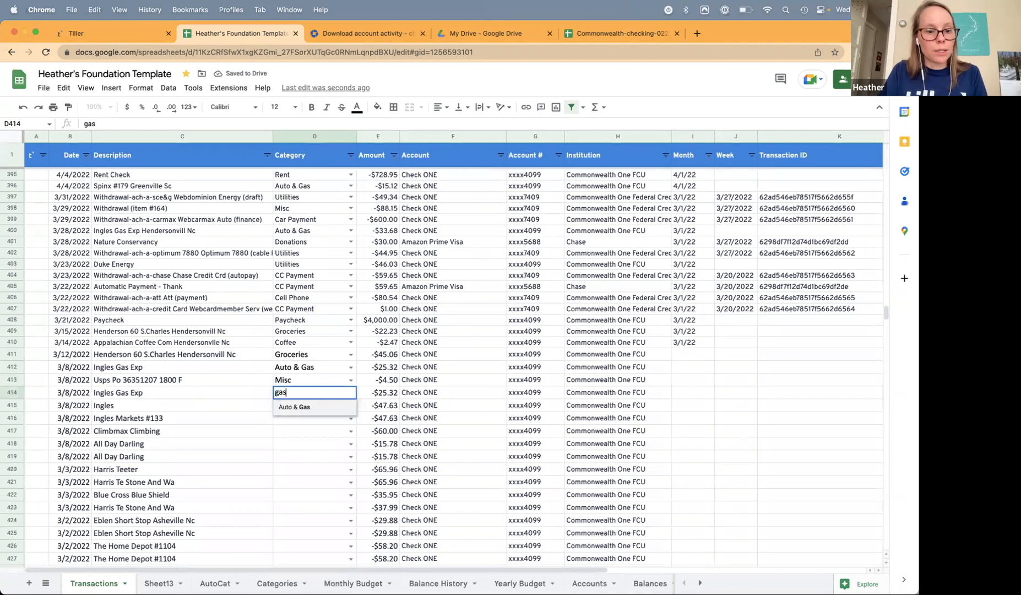
key("Return")
type("gro")
key("Return")
type("gr")
key("Return")
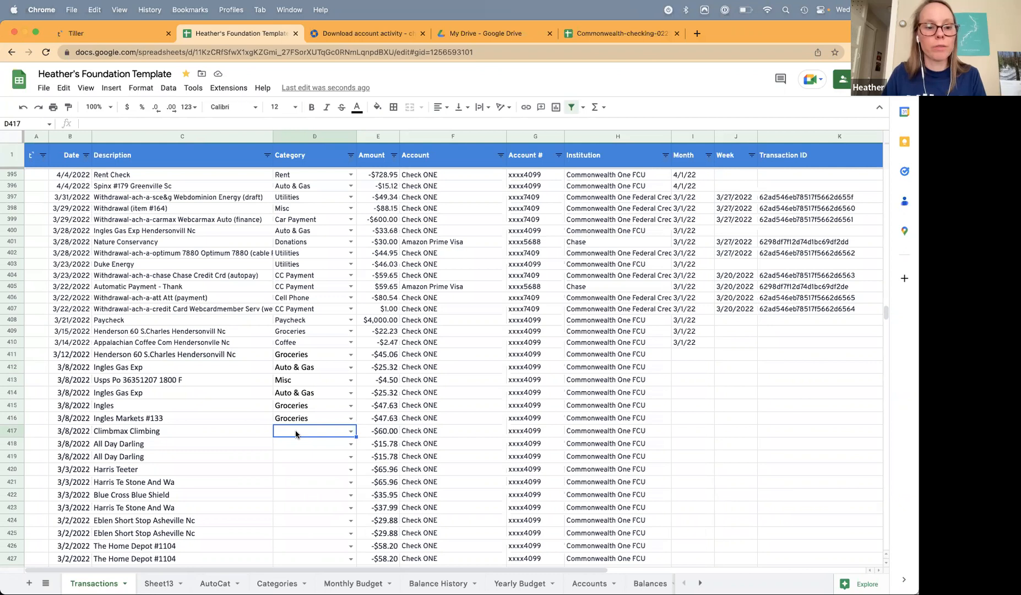
- View the AutoCat rules sheet and launch the Tiller Money Feeds add-on's AutoCat tool
left_click(215, 583)
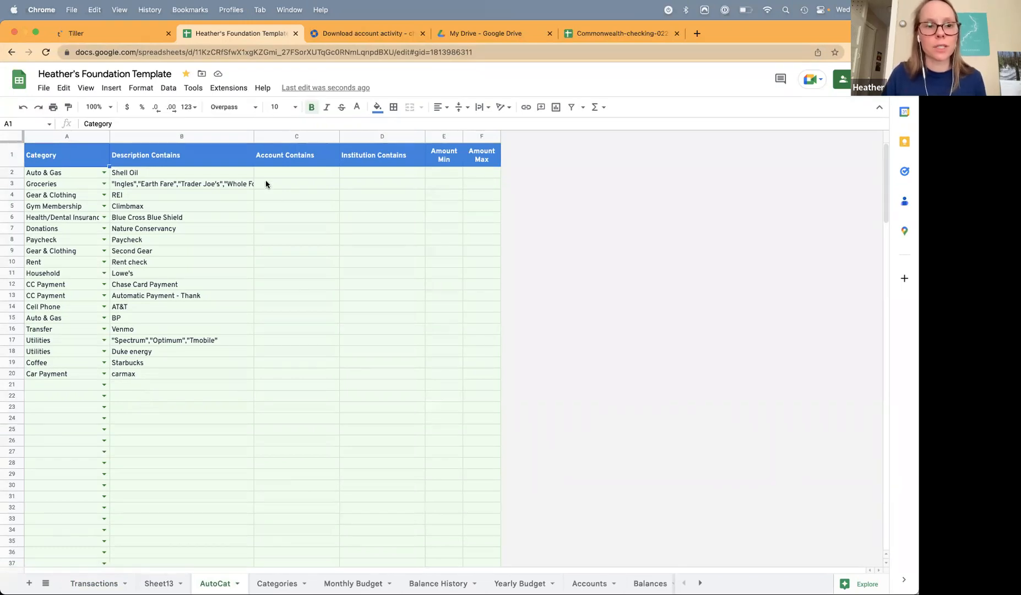
left_click(229, 88)
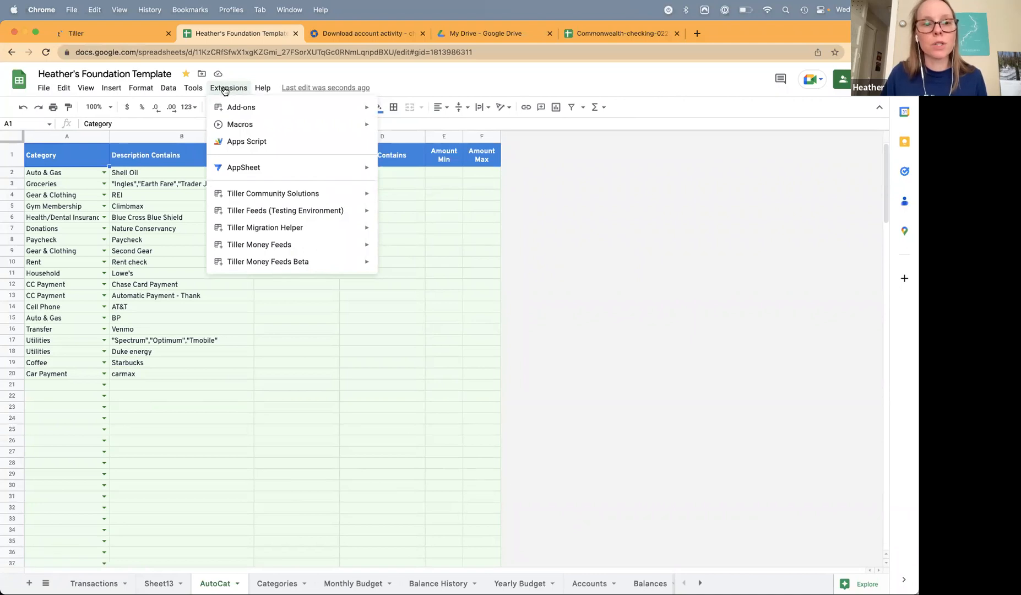
mouse_move(259, 246)
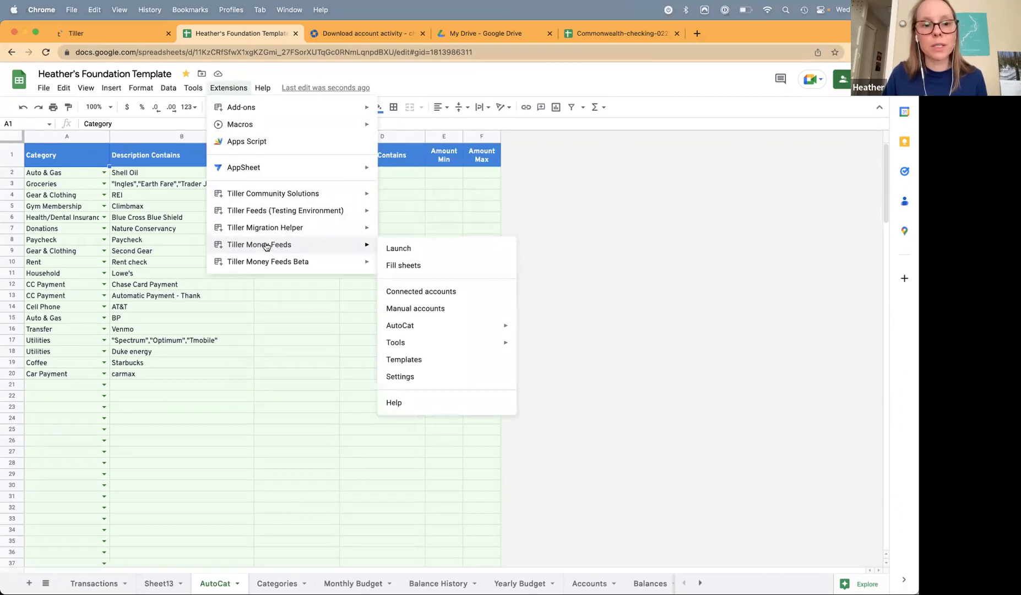
left_click(407, 249)
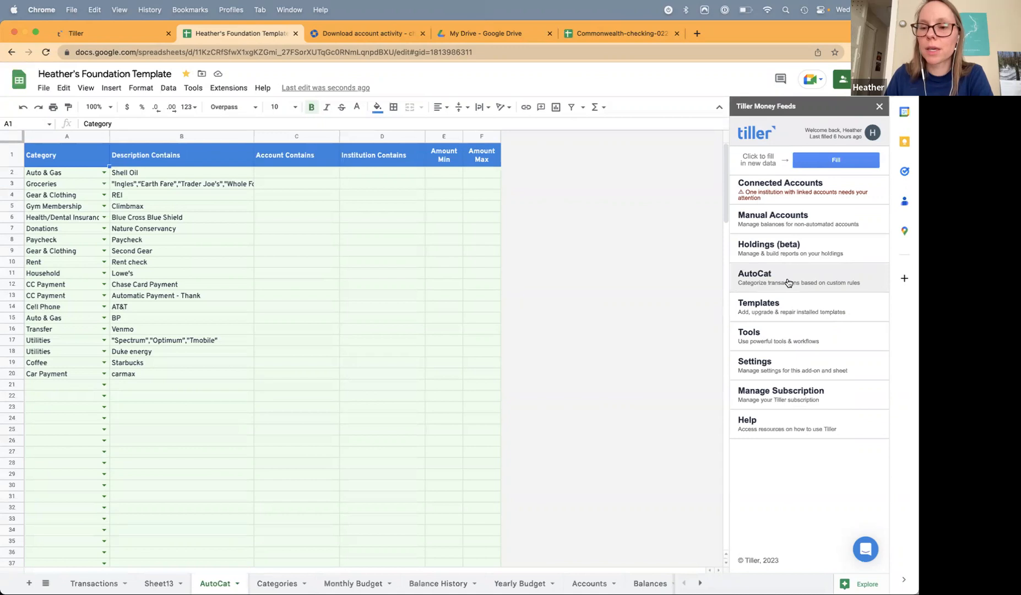
left_click(787, 277)
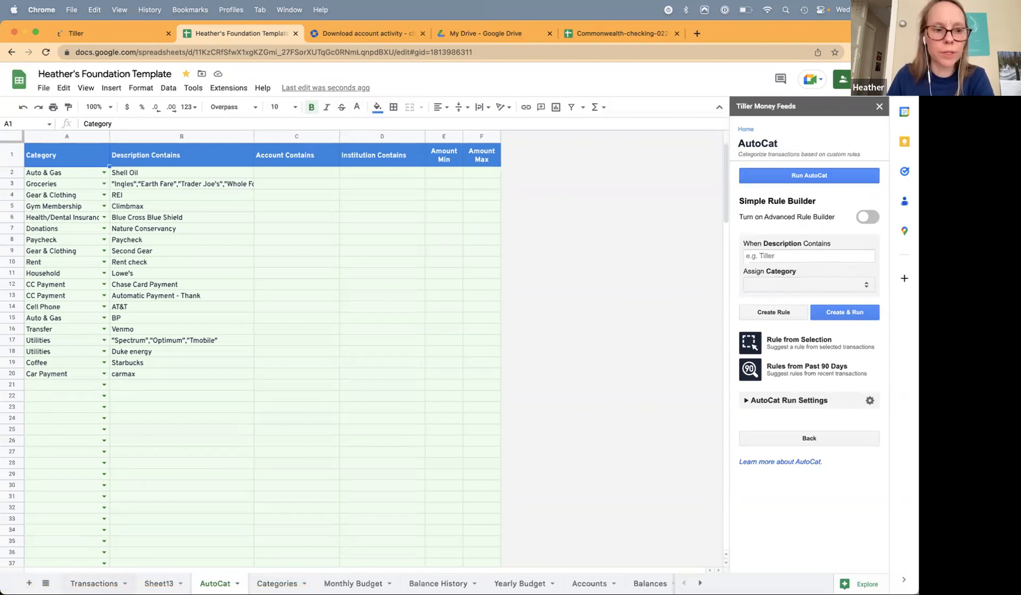
- Return to the uncategorized early-2022 entries in Transactions and run AutoCat on them
left_click(94, 583)
scroll(208, 445, "down", 6)
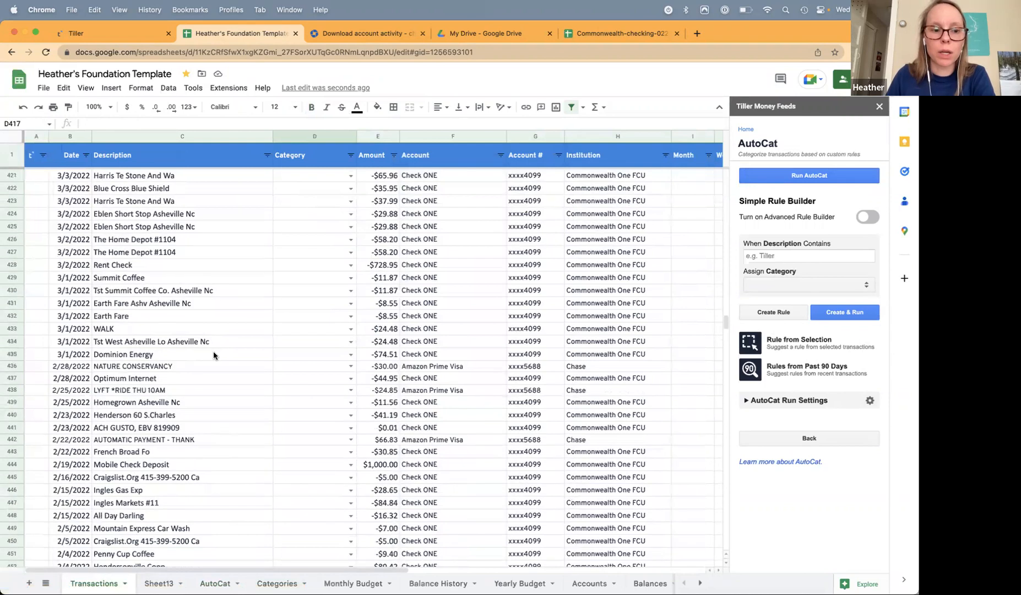
left_click(814, 176)
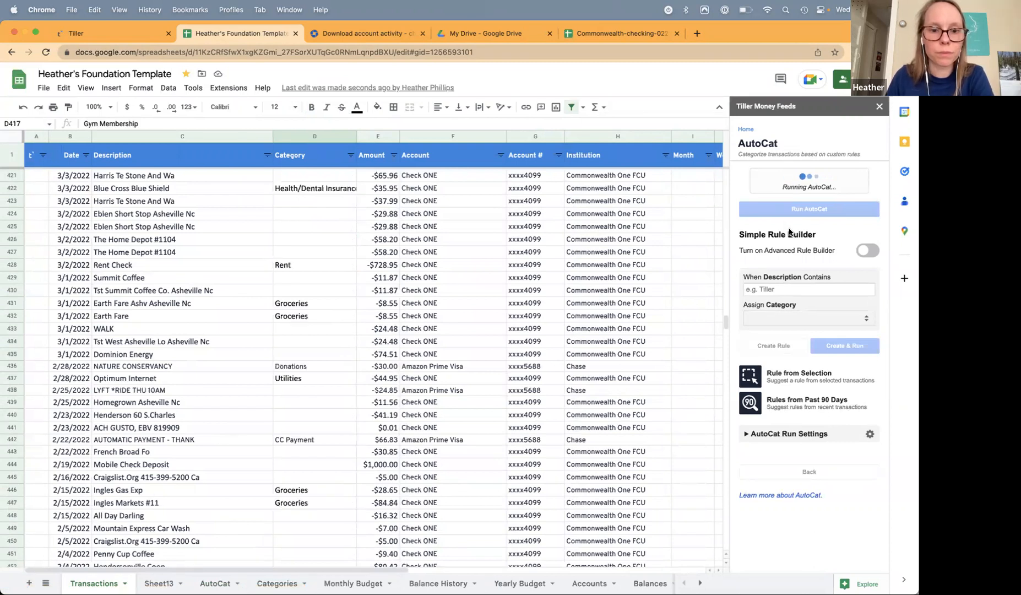
- Compare the categorized Earth Fare transactions in rows 431 and 432 with the Groceries rule's description terms on the AutoCat sheet
left_click(302, 307)
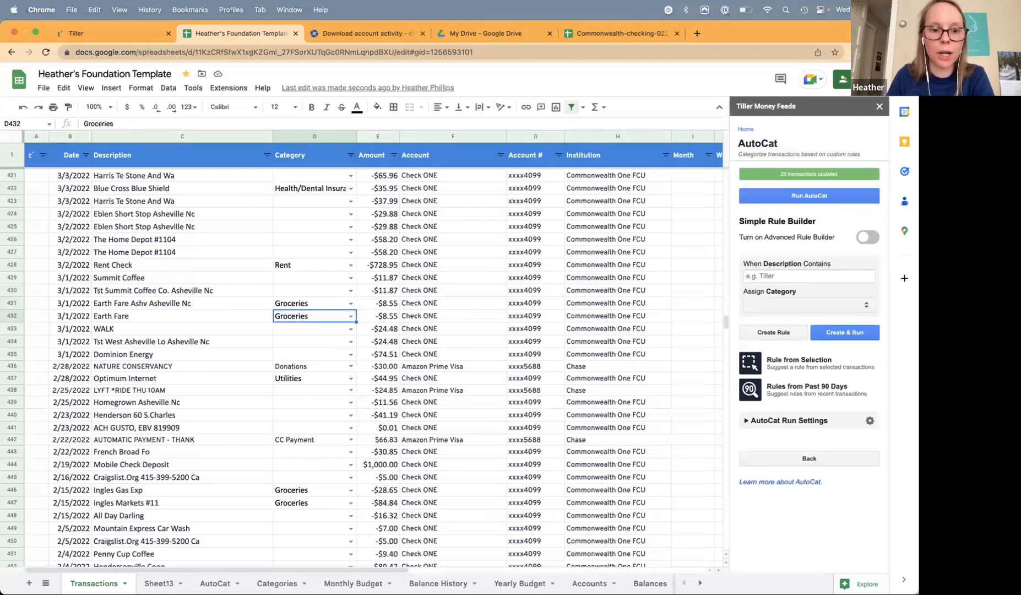
left_click(143, 307)
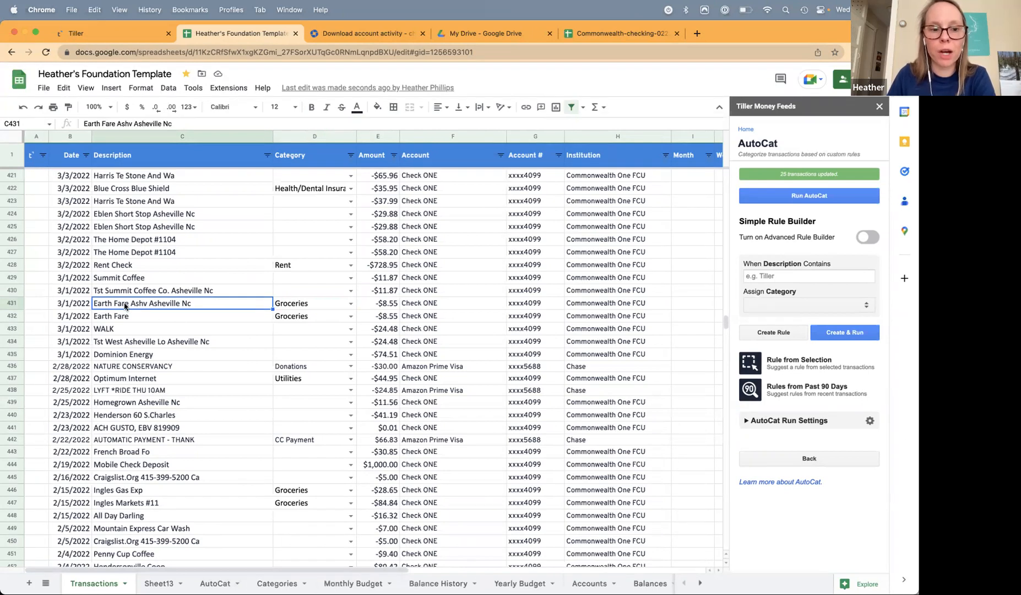
left_click(215, 583)
left_click(174, 187)
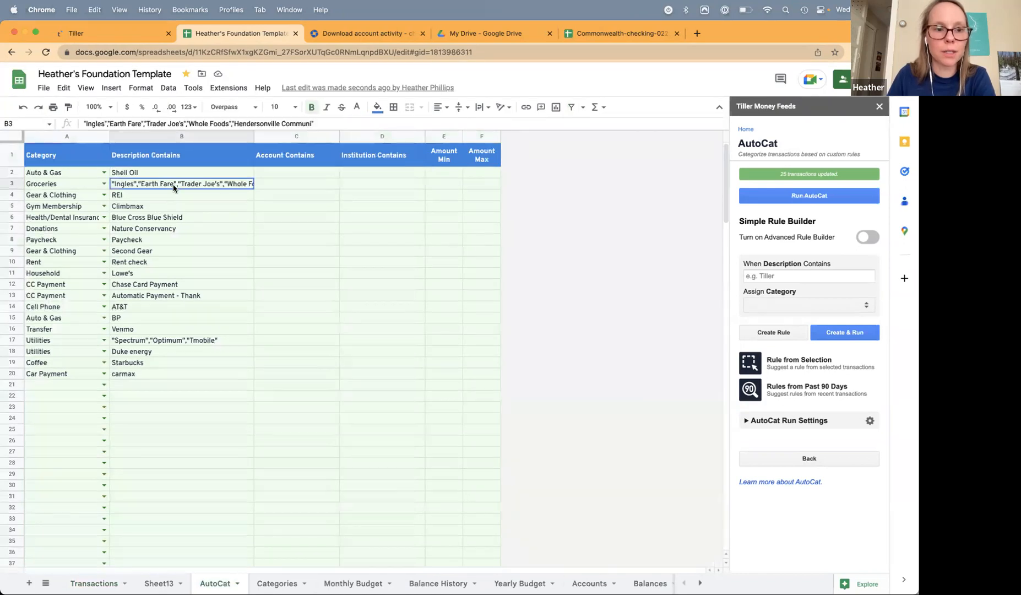
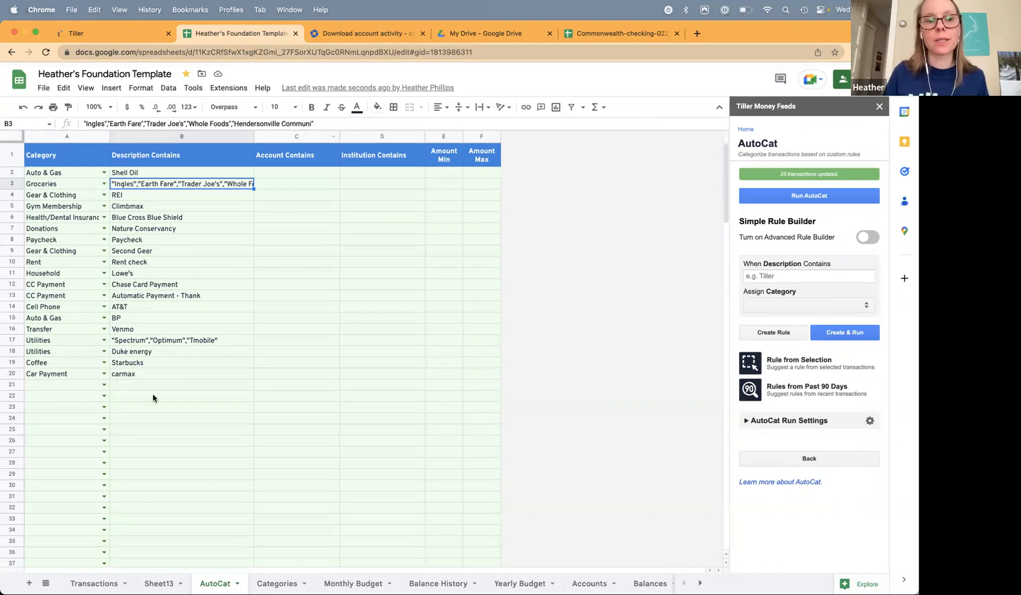
- Review AutoCat's categories in Transactions and assign Restaurants to both 3/8/2022 All Day Darling entries in rows 418 and 419
left_click(93, 583)
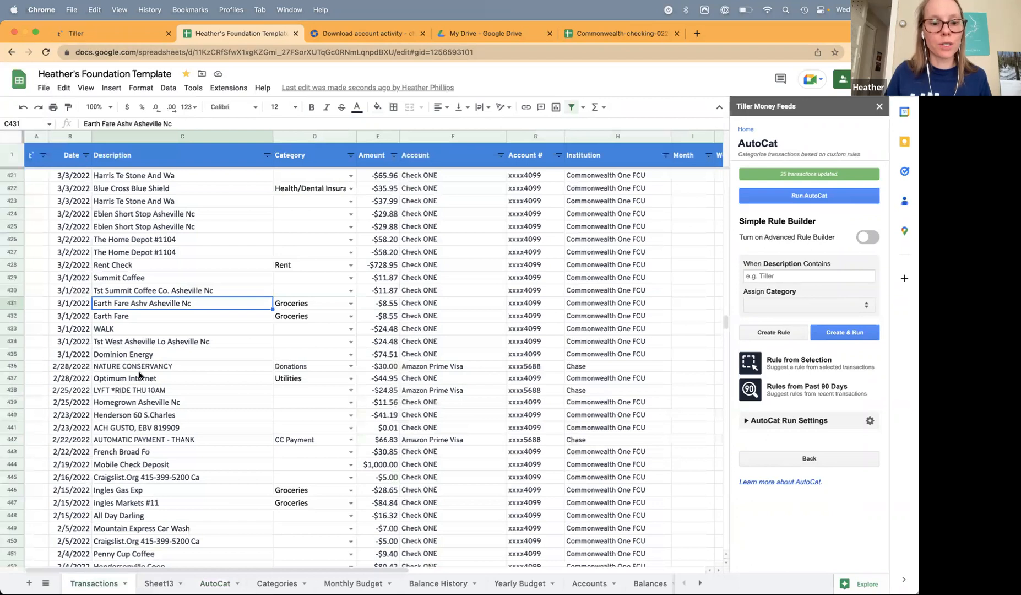
scroll(165, 342, "down", 4)
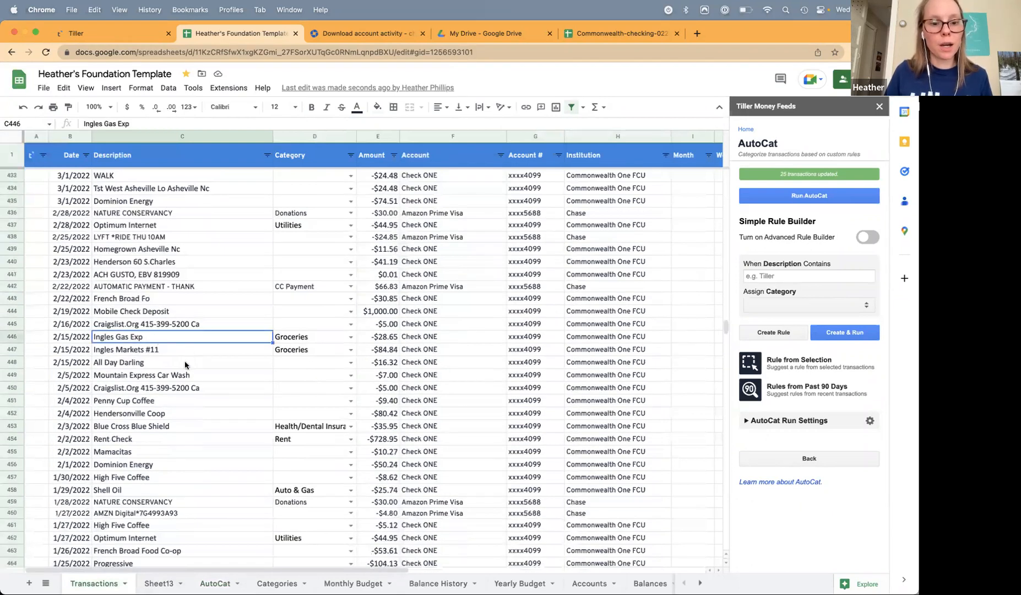
scroll(171, 395, "down", 5)
scroll(170, 401, "up", 10)
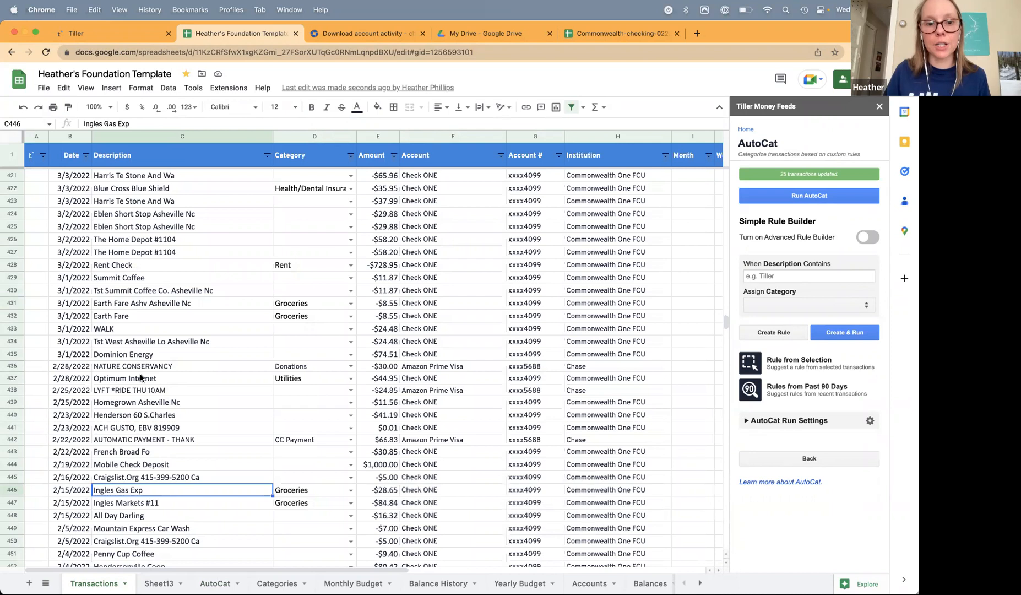
scroll(141, 379, "up", 7)
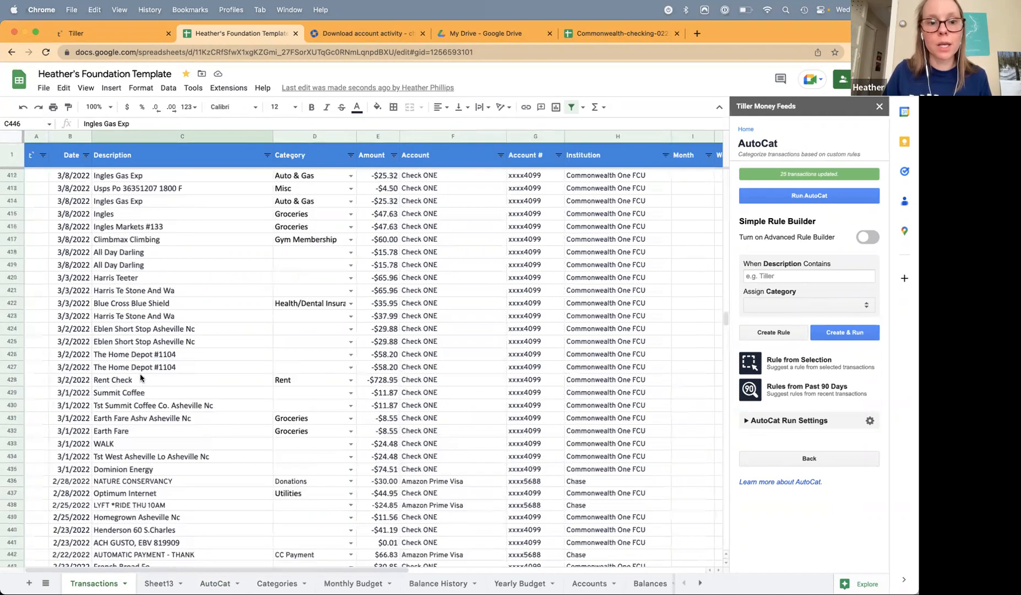
scroll(175, 336, "down", 4)
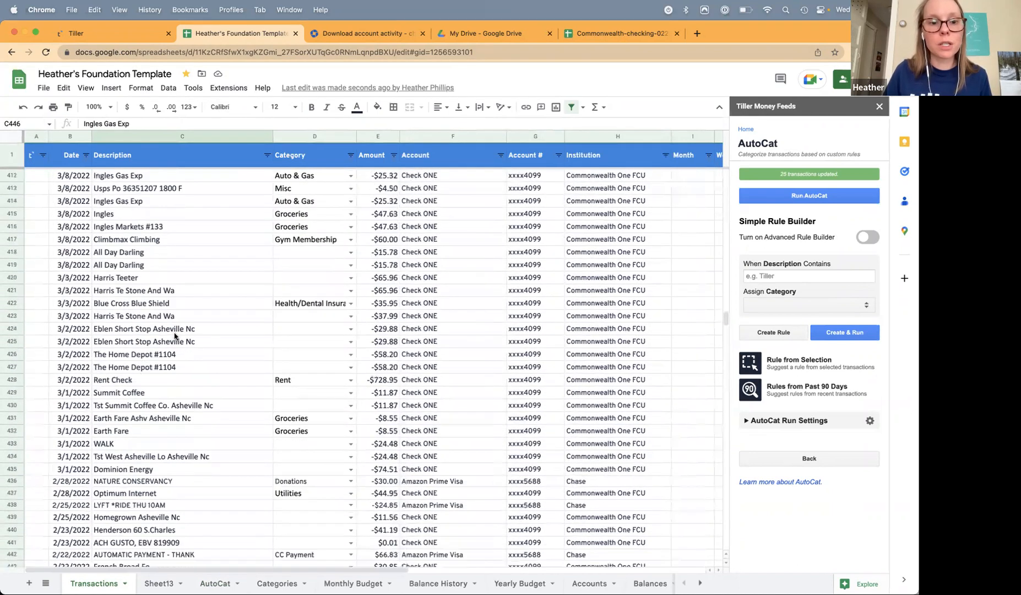
left_click(287, 254)
type("res")
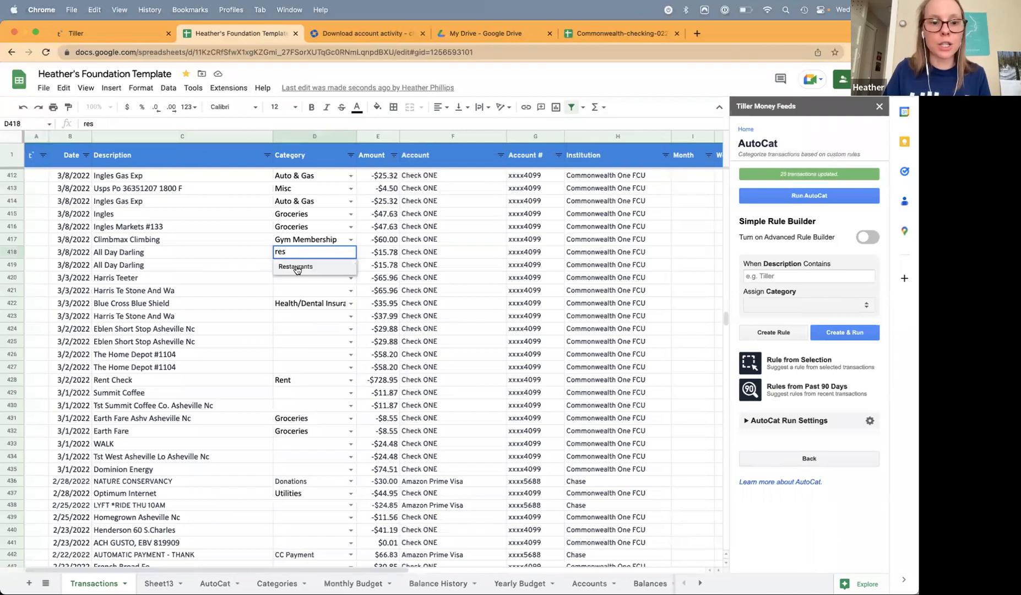
left_click(296, 268)
left_click(278, 269)
type("res")
key("Return")
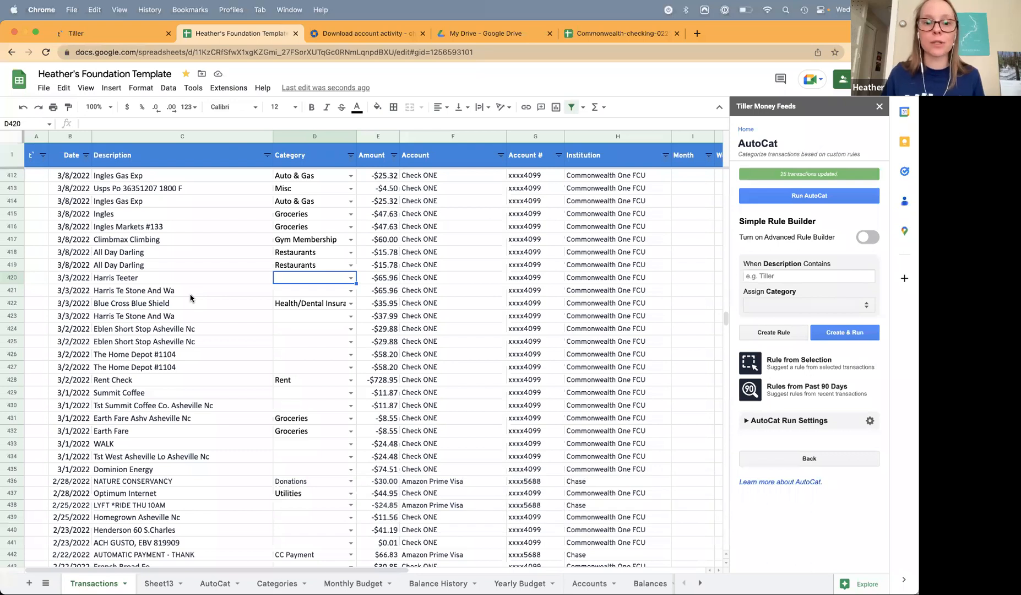
- Switch to the Tiller-Foundation-Template workbook in Excel
left_click(359, 572)
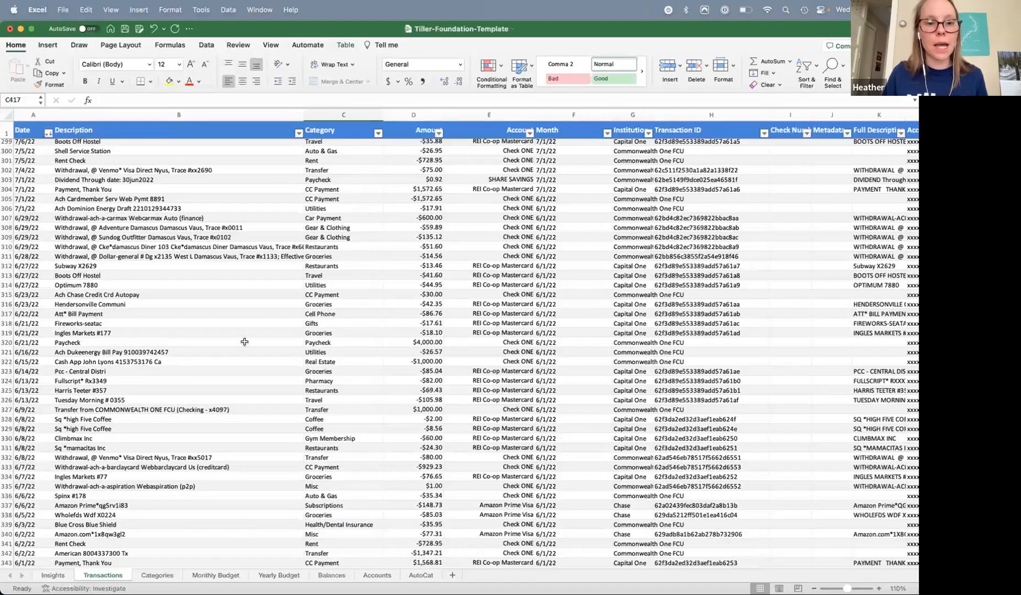
- Find the first uncategorized transaction, dated 3/12/22 in row 413, and categorize it as Groceries
scroll(317, 351, "down", 20)
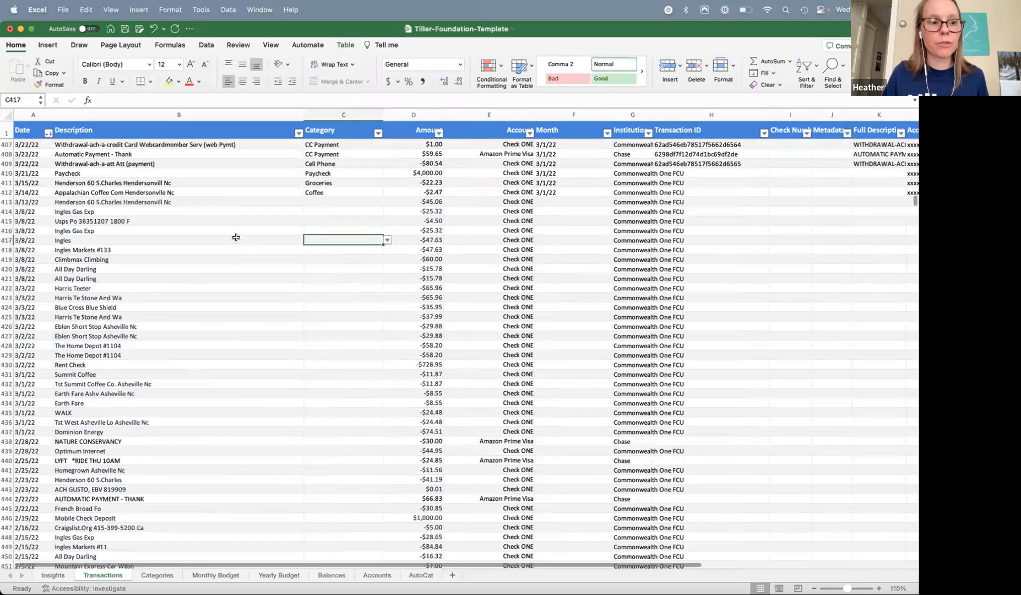
scroll(278, 228, "up", 15)
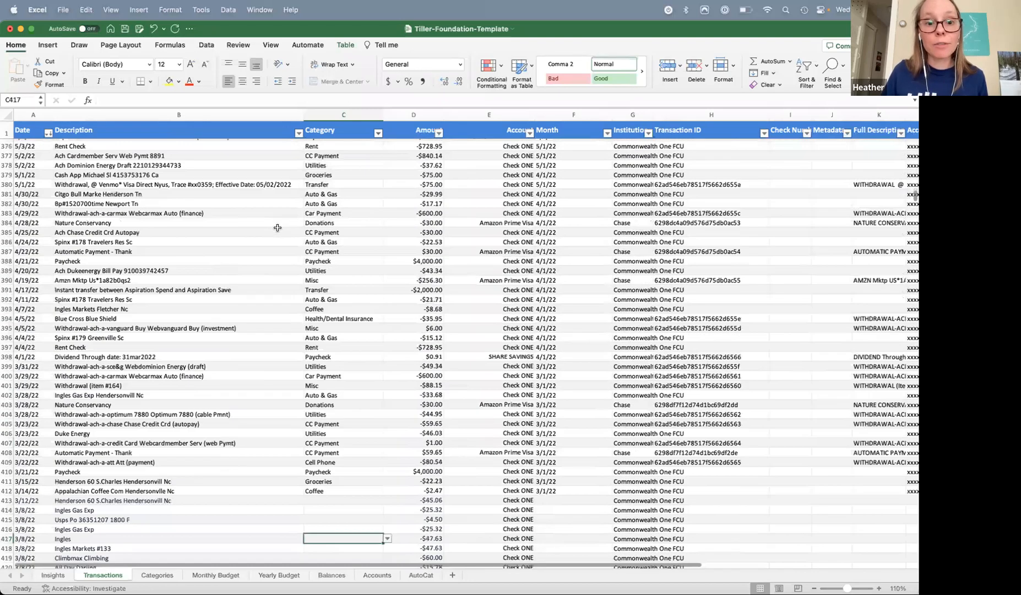
scroll(278, 228, "down", 18)
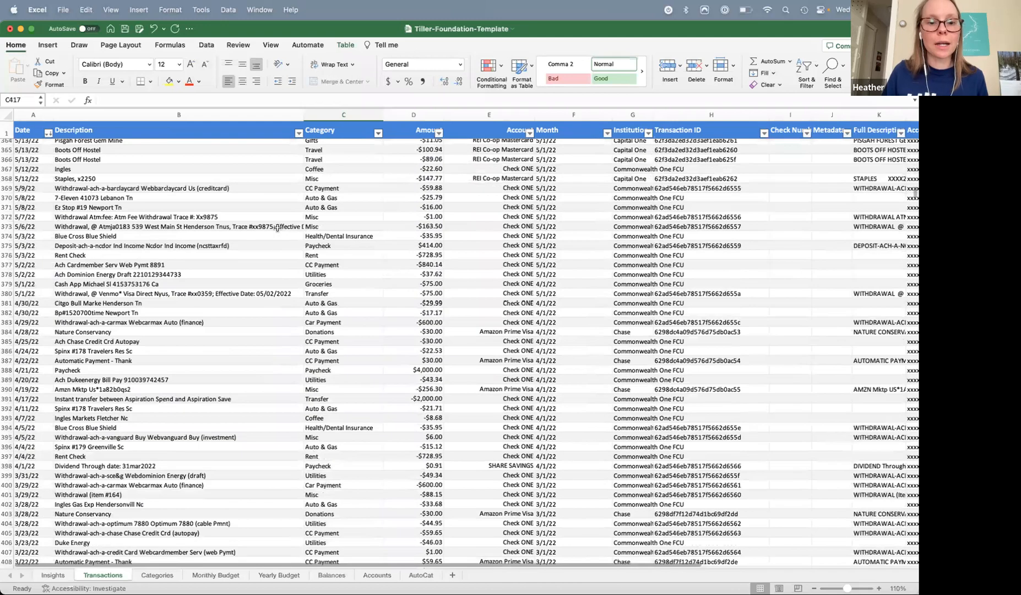
scroll(278, 227, "up", 2)
left_click(335, 204)
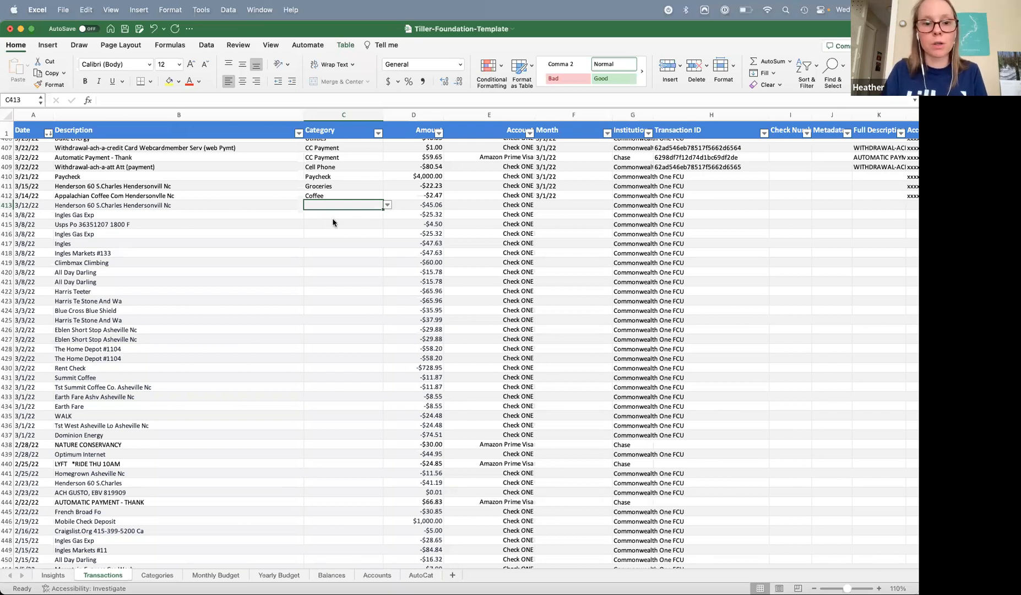
type("Groceries")
key("Return")
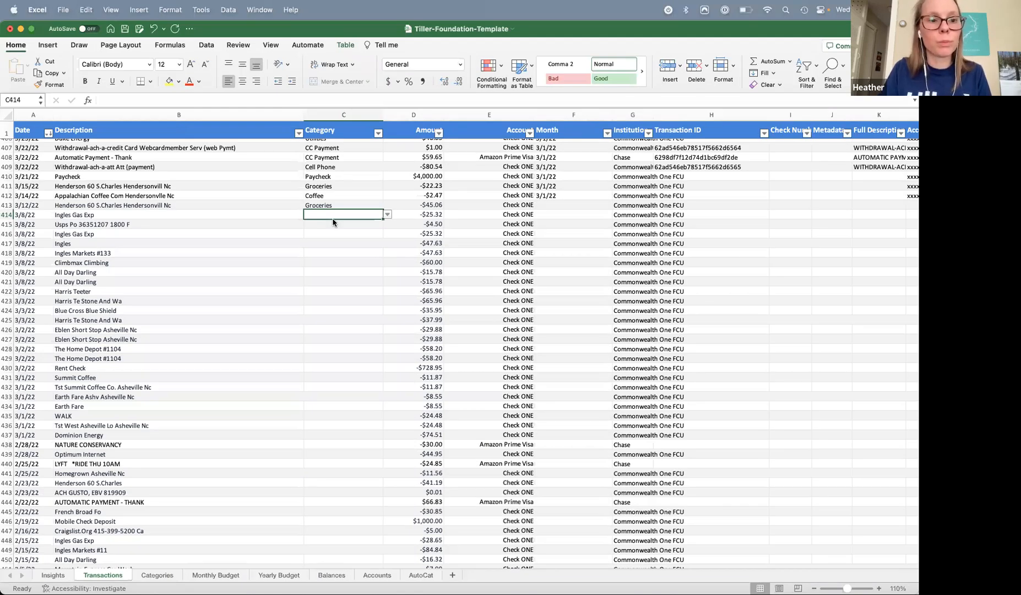
- Categorize the 3/8/22 Ingles Gas Exp transaction in row 414 as Auto & Gas
type("ga")
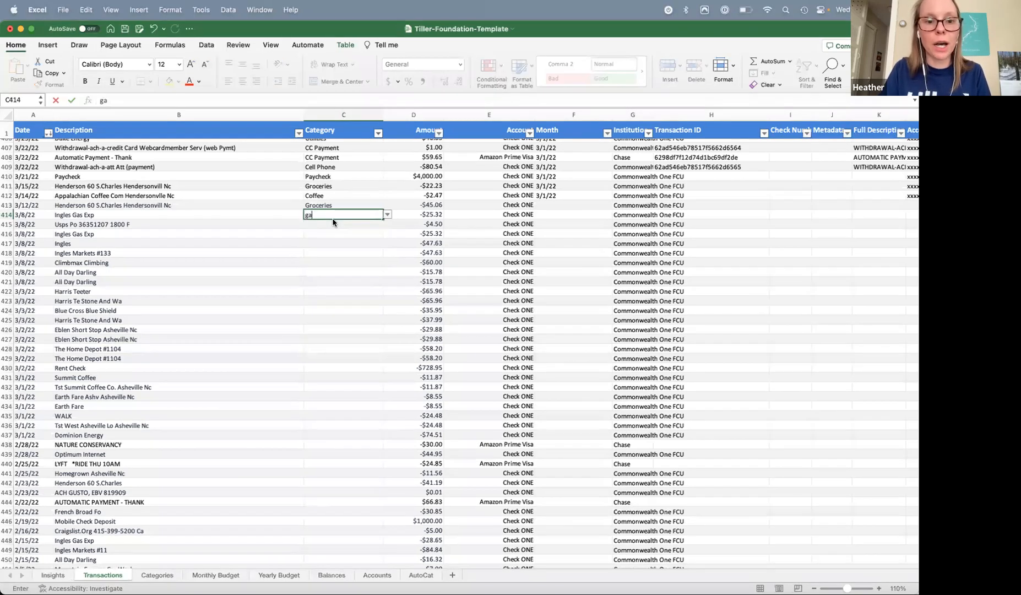
key("BackSpace")
key("BackSpace")
type("as")
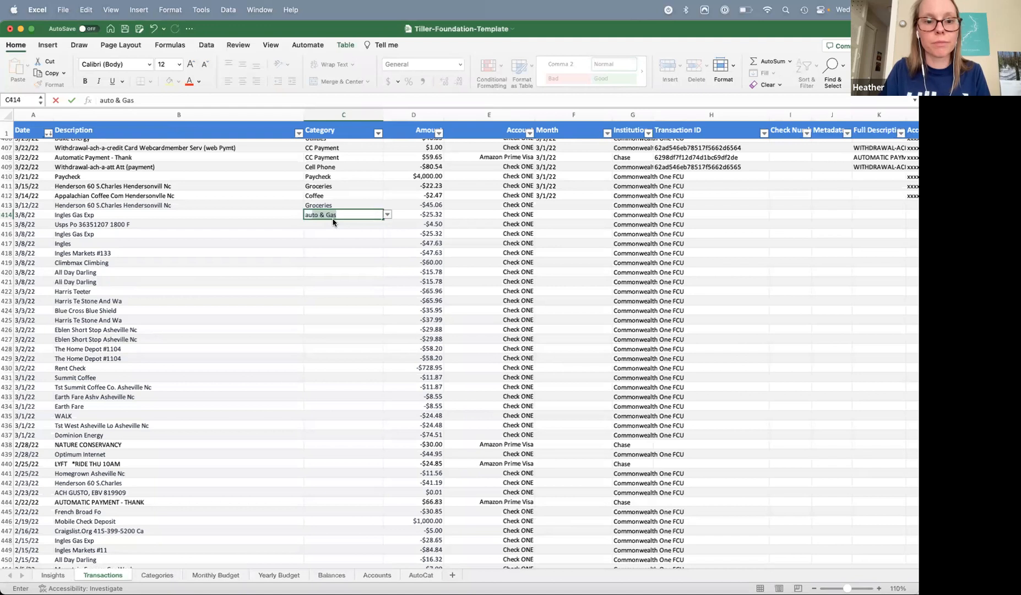
key("Return")
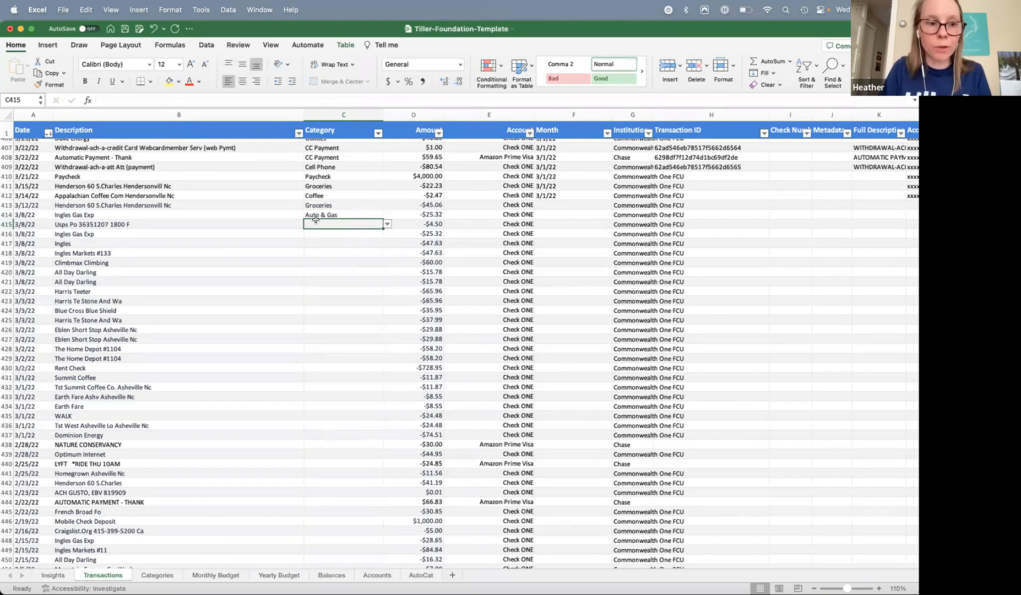
- Categorize the 3/8/22 Usps Po transaction as misc and view the category choices for the Ingles Gas Exp row below
type("misc")
key("Return")
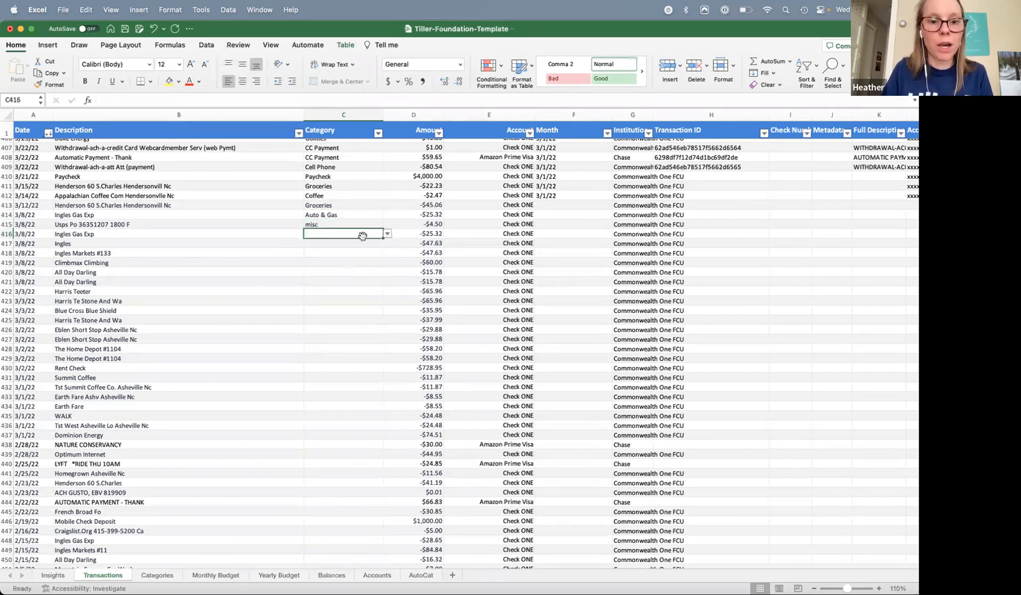
left_click(387, 234)
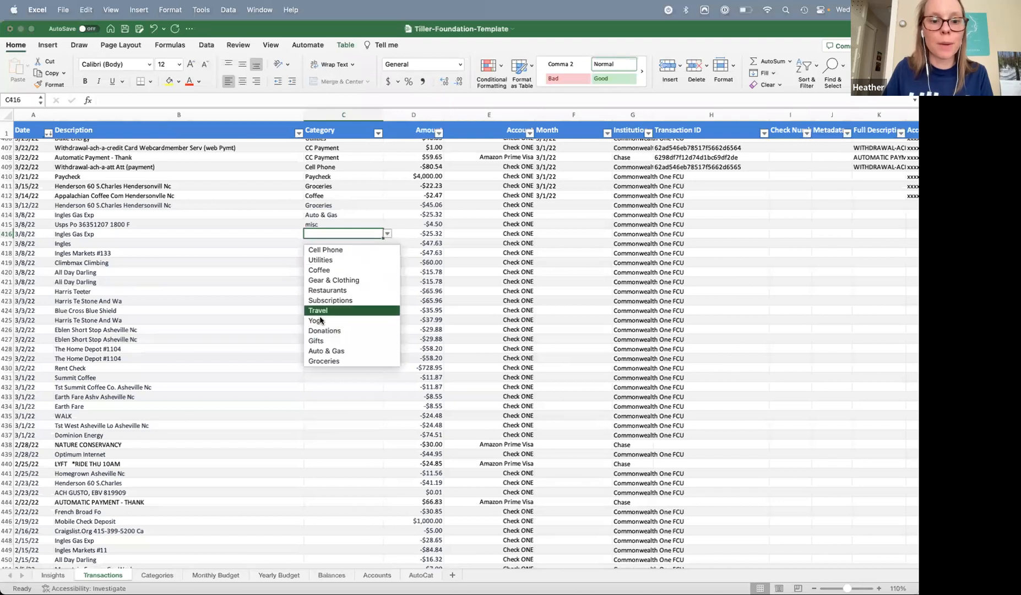
key("Escape")
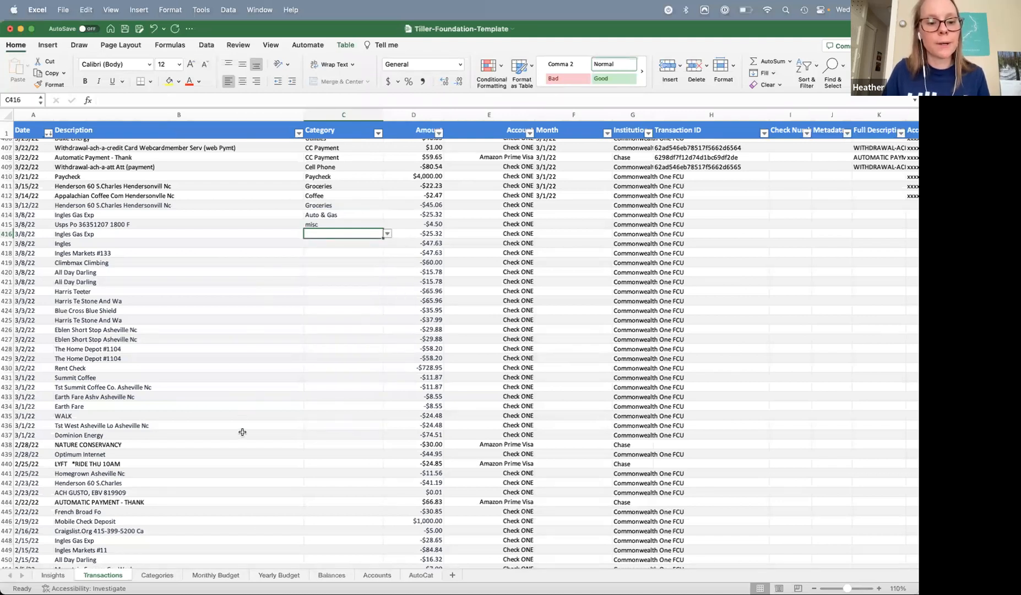
- Show the AutoCat rules sheet and open the Tiller Money Feeds add-in
left_click(421, 575)
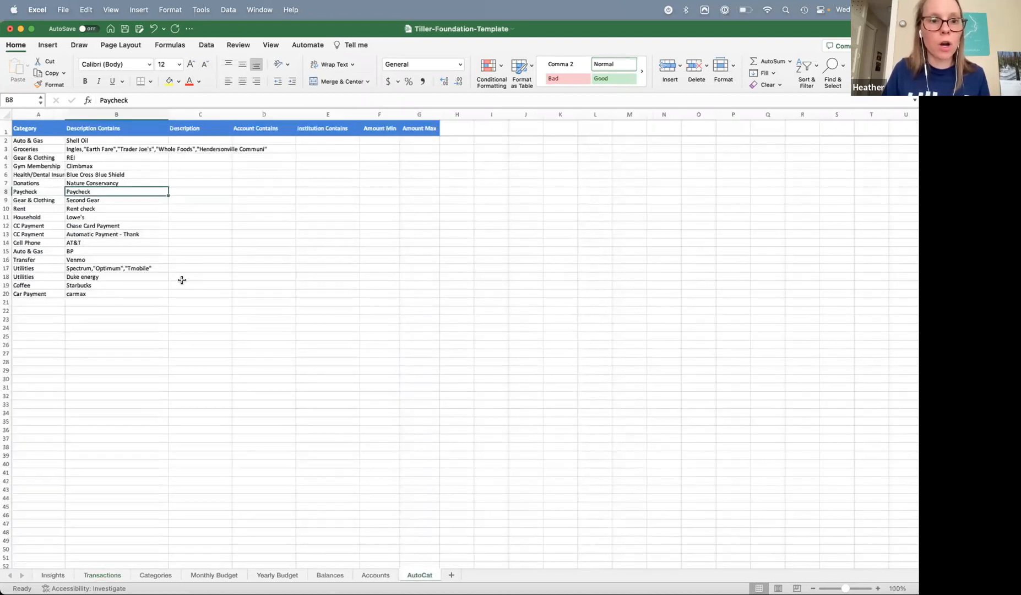
left_click(208, 47)
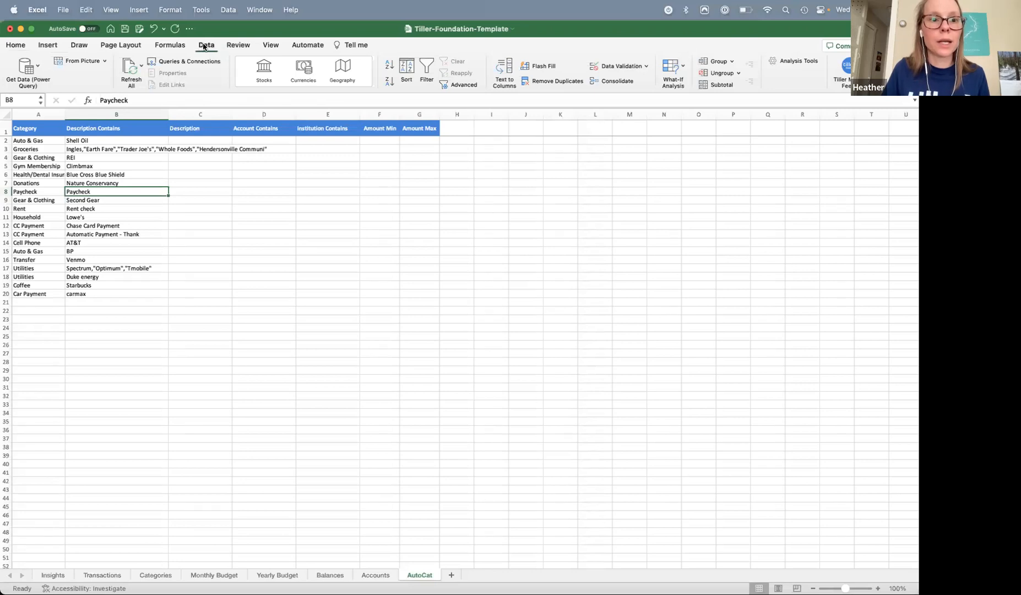
left_click(854, 71)
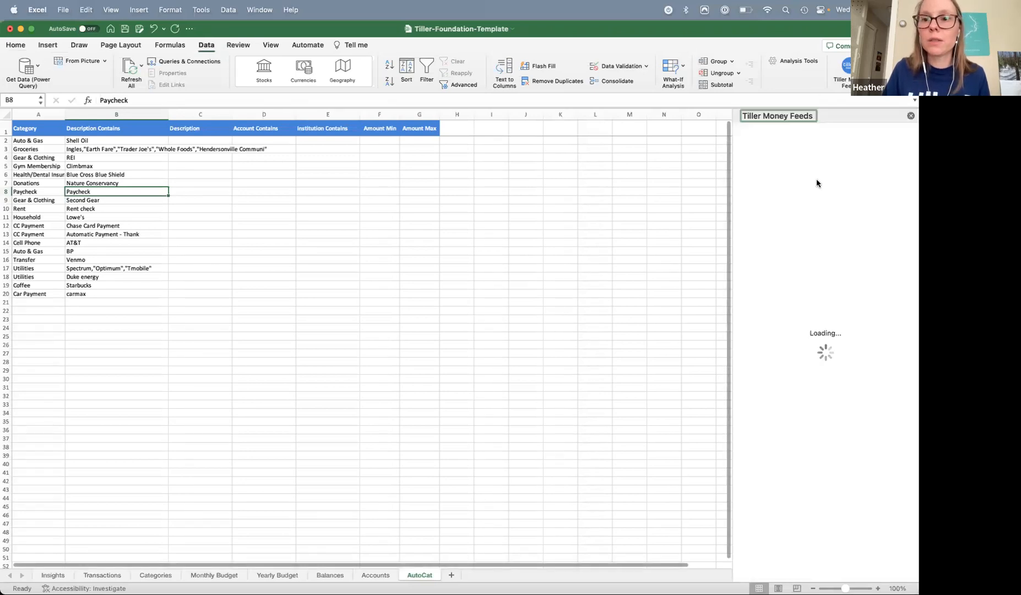
- View the list of installed Office add-ins, including Tiller Money Feeds, and close it again
left_click(48, 45)
left_click(331, 82)
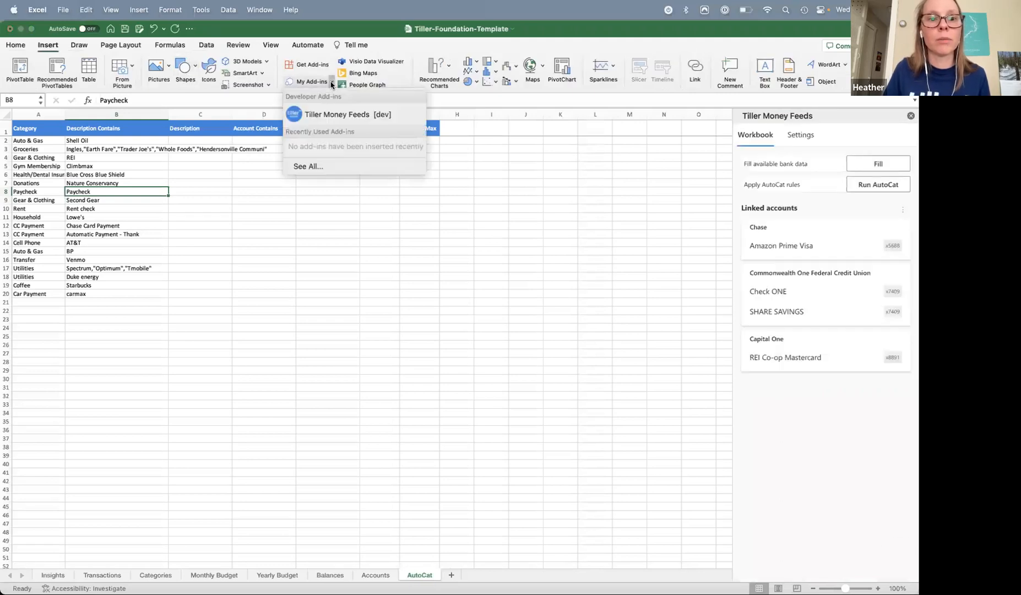
left_click(307, 83)
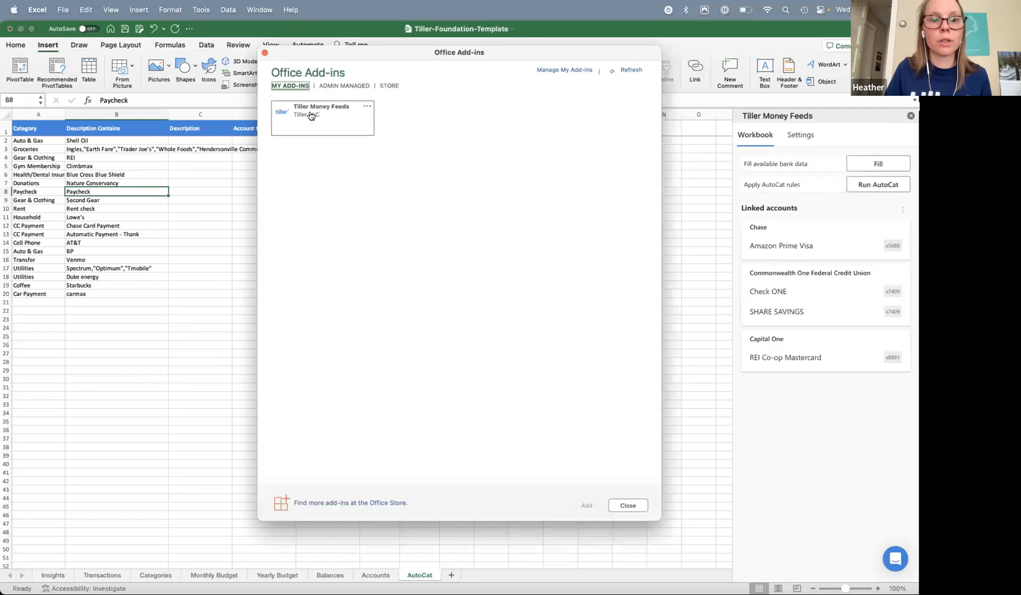
left_click(265, 53)
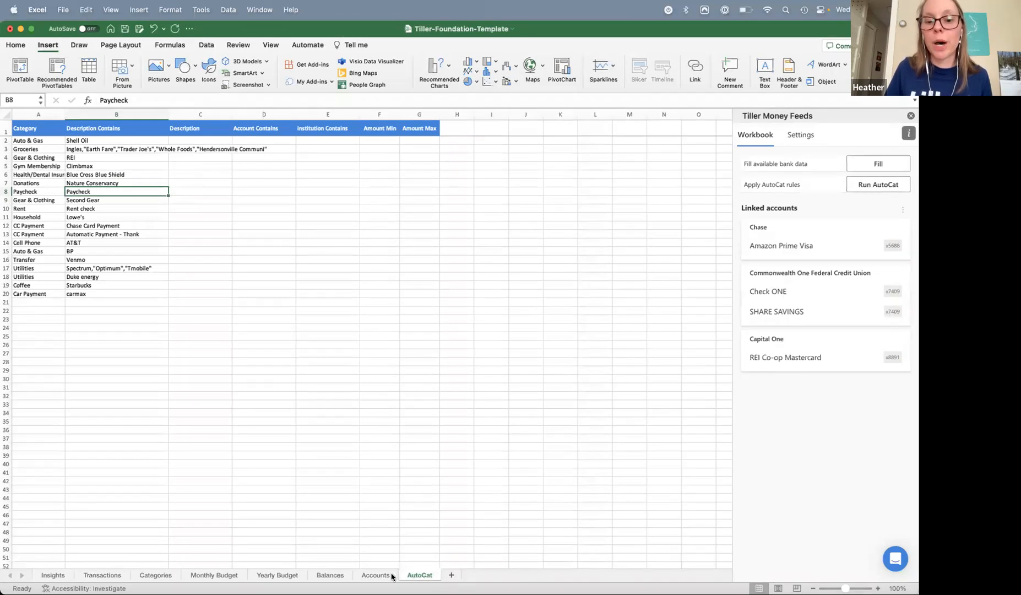
- Run the AutoCat rules with the Transactions sheet open and review the categories down to the last transaction
left_click(180, 224)
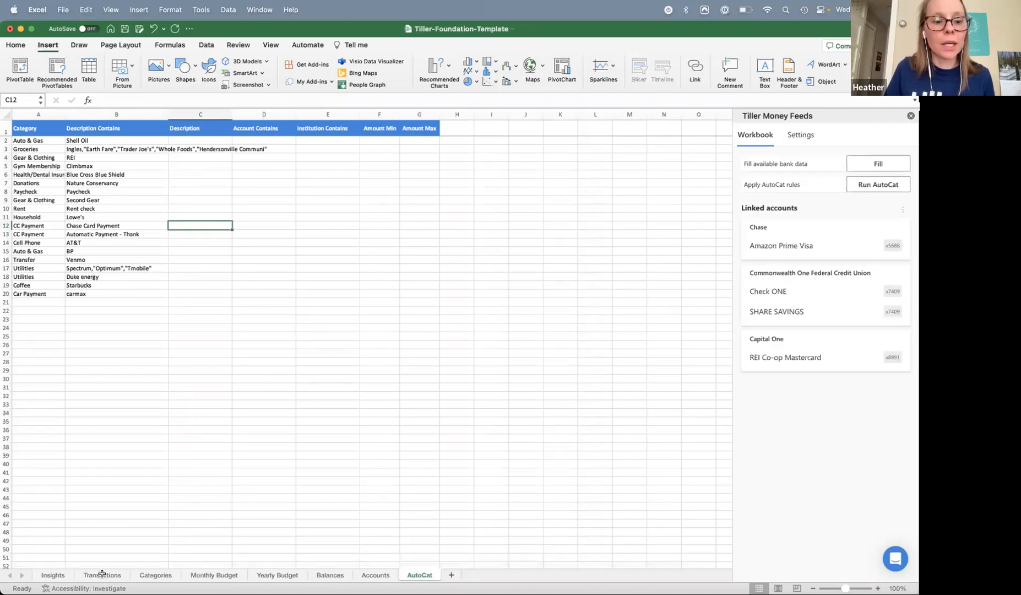
left_click(102, 575)
left_click(888, 185)
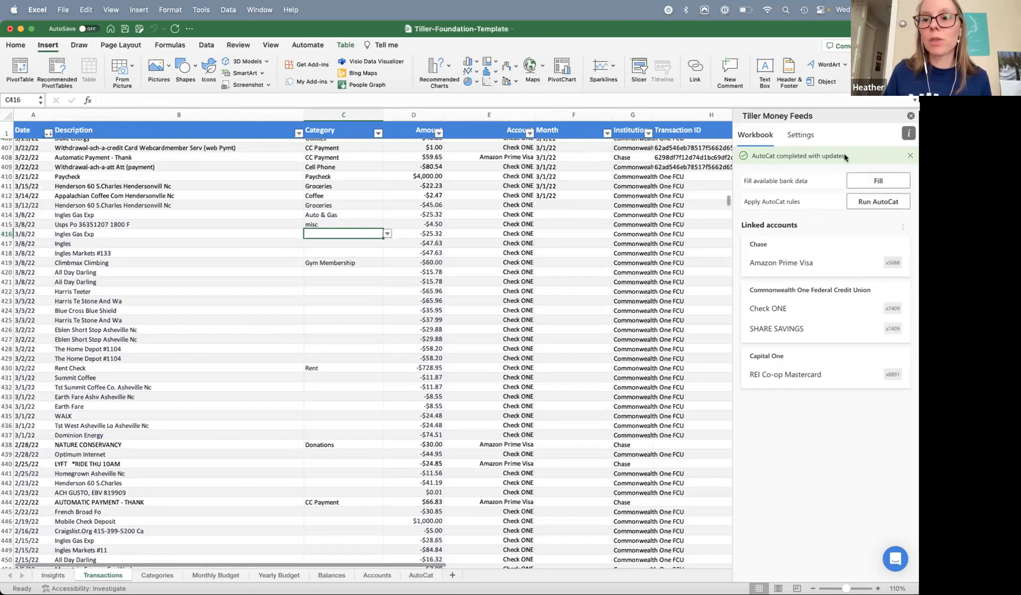
scroll(325, 288, "down", 4)
scroll(326, 290, "down", 10)
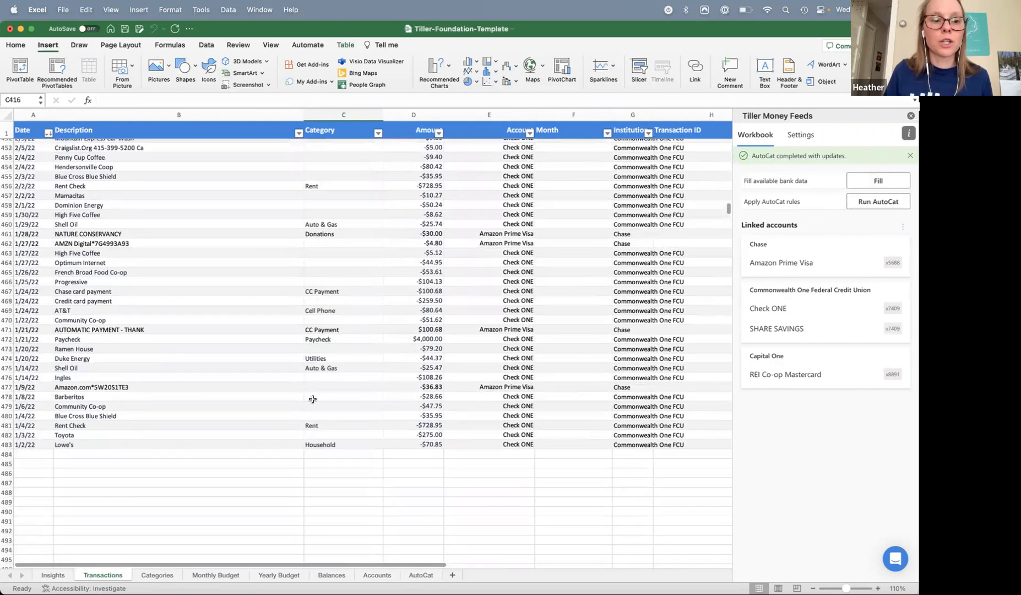
scroll(312, 399, "up", 13)
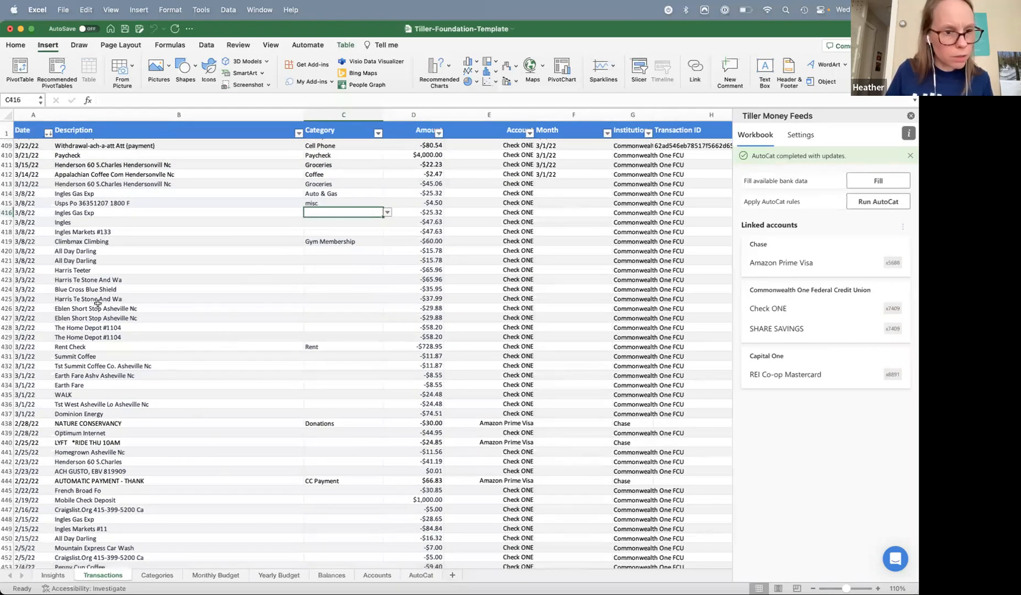
- Add an opening quotation mark before Ingles in the Groceries rule's Description Contains cell on the AutoCat sheet
left_click(97, 223)
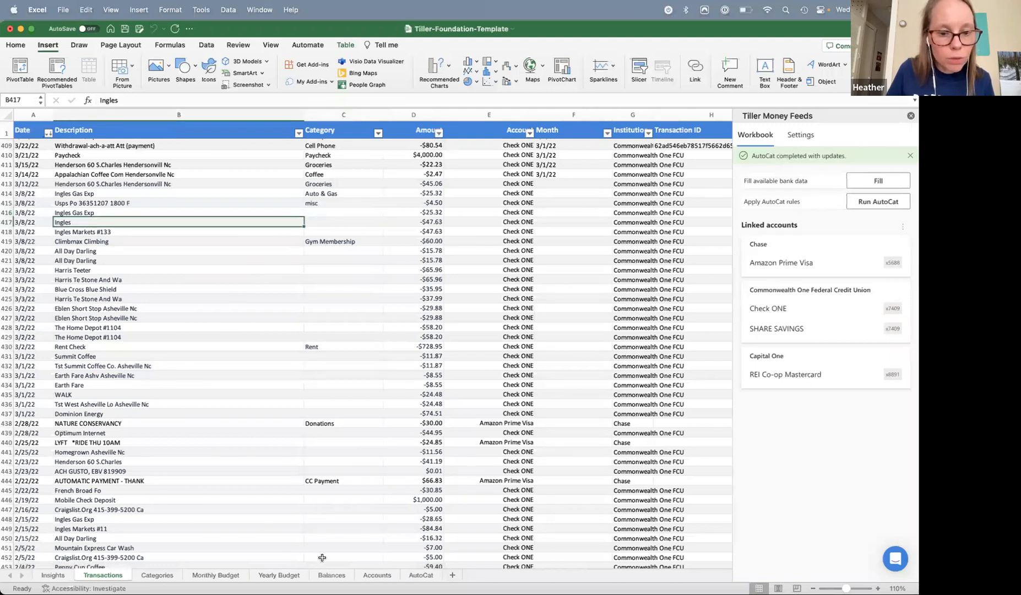
left_click(421, 575)
left_click(123, 150)
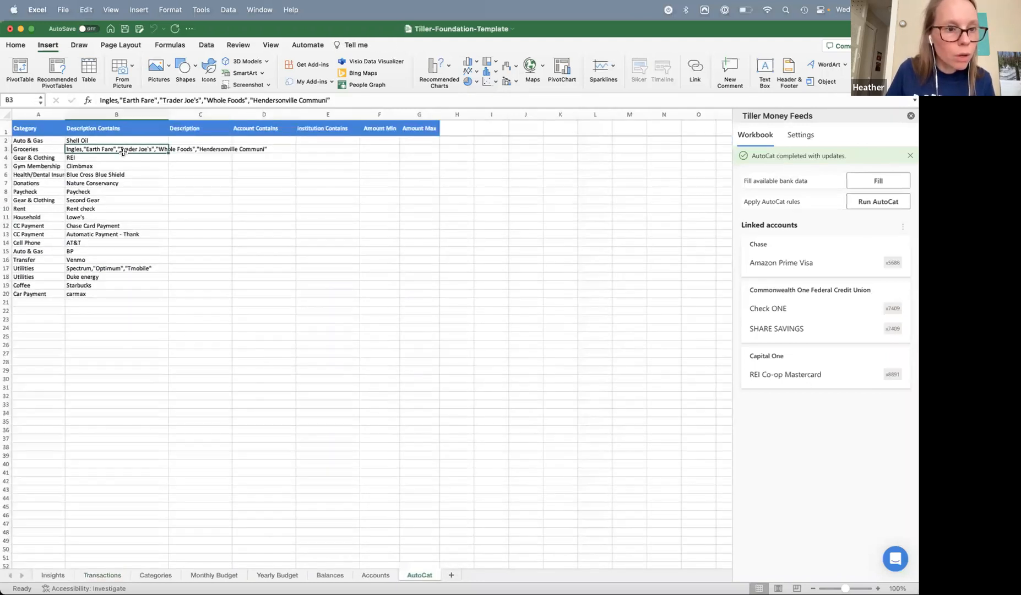
left_click(100, 100)
type("\"")
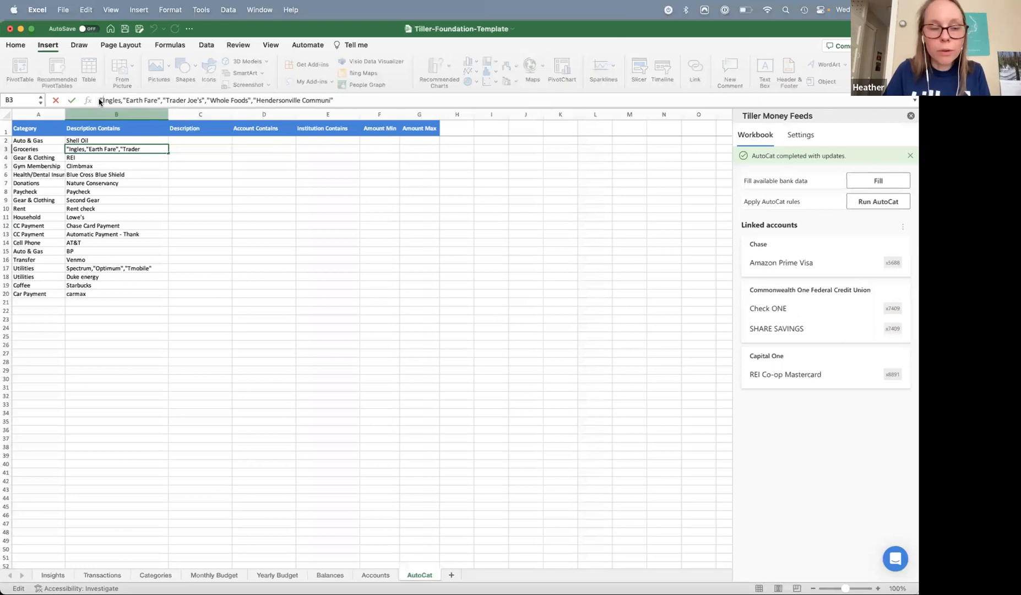
key("Return")
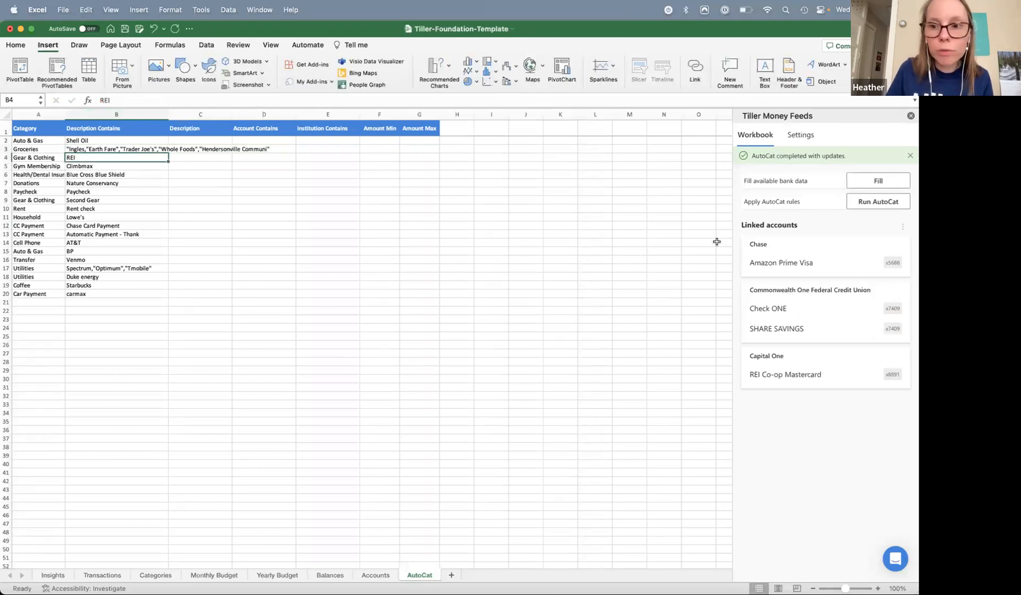
- Rerun AutoCat and check the categories of the Ingles transactions and the more recent rows on the Transactions sheet
left_click(878, 202)
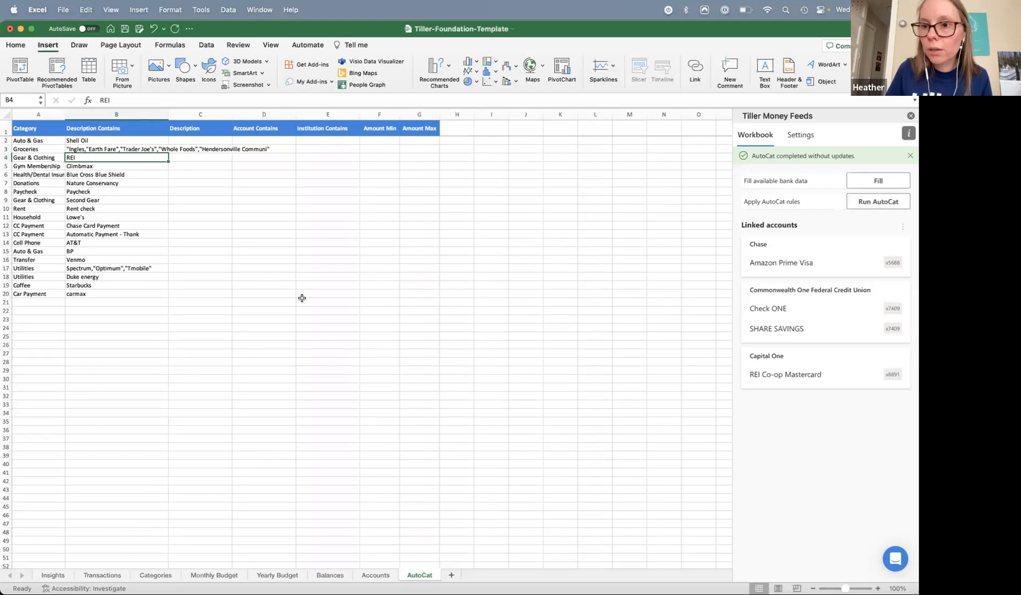
left_click(102, 575)
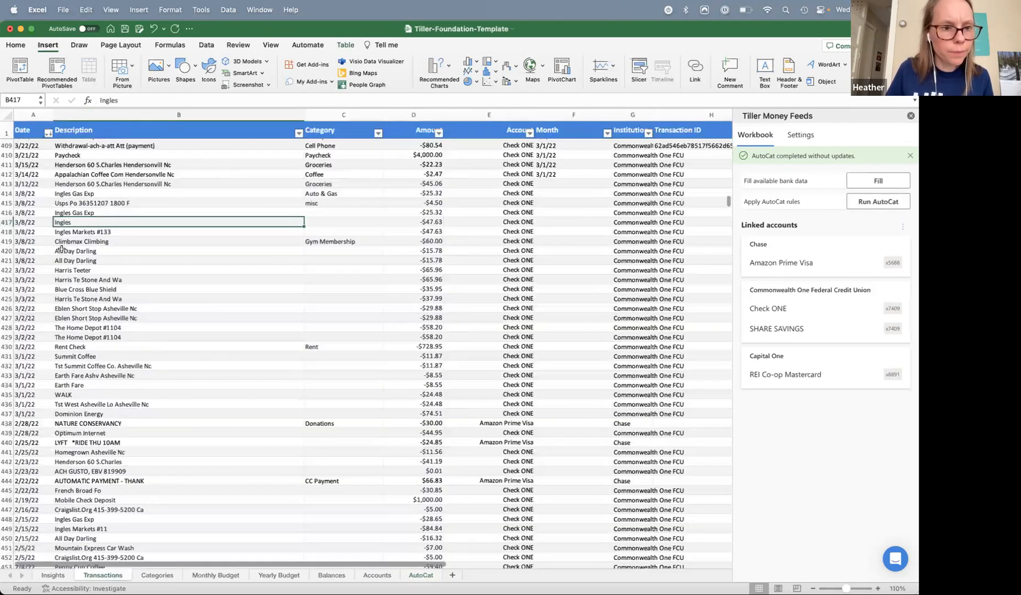
left_click(330, 214)
left_click(326, 231)
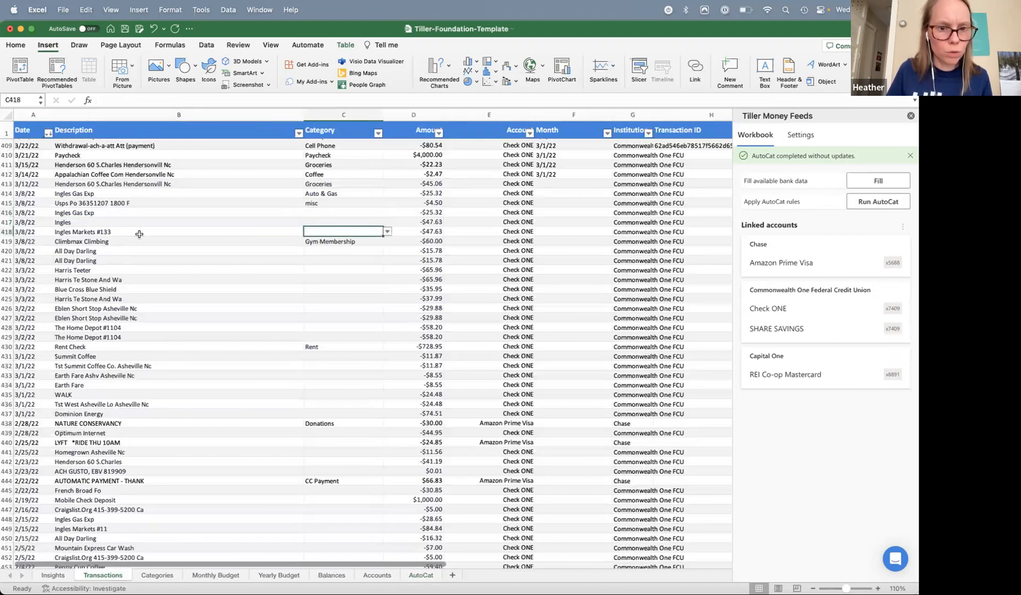
scroll(41, 359, "up", 3)
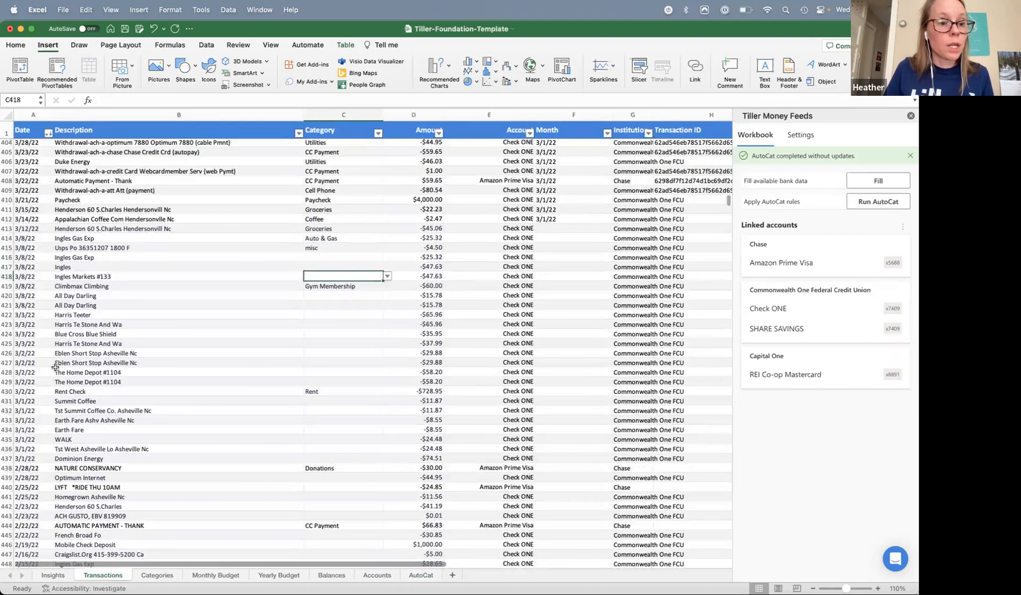
scroll(41, 359, "up", 10)
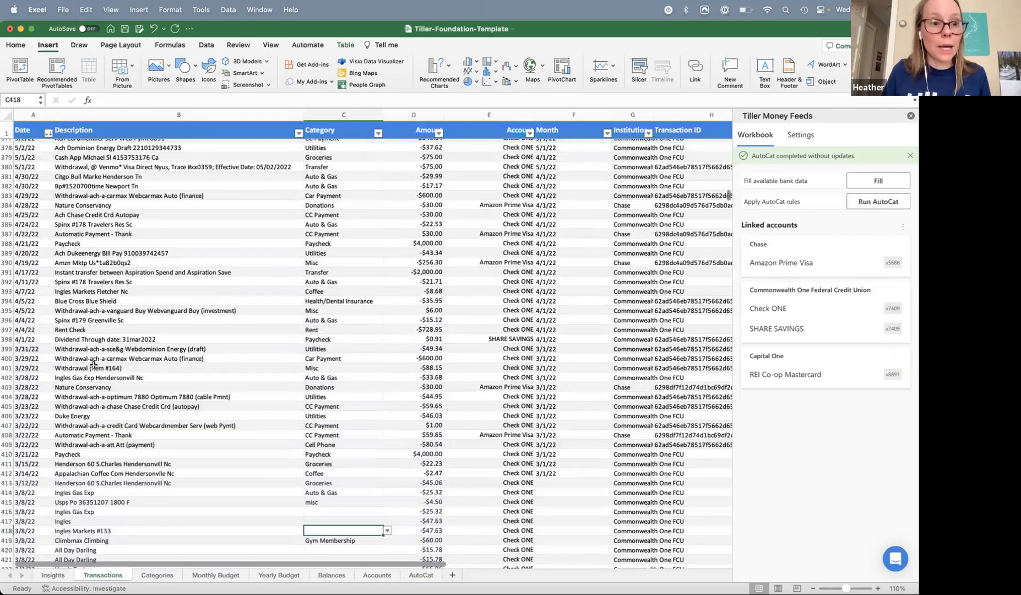
scroll(94, 365, "up", 20)
scroll(93, 364, "up", 20)
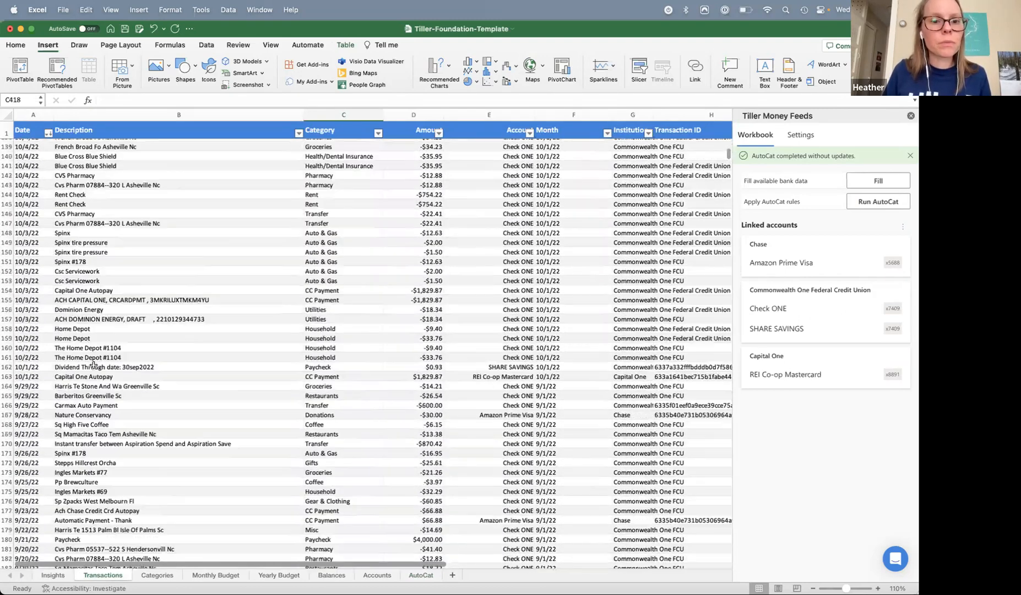
scroll(77, 310, "down", 20)
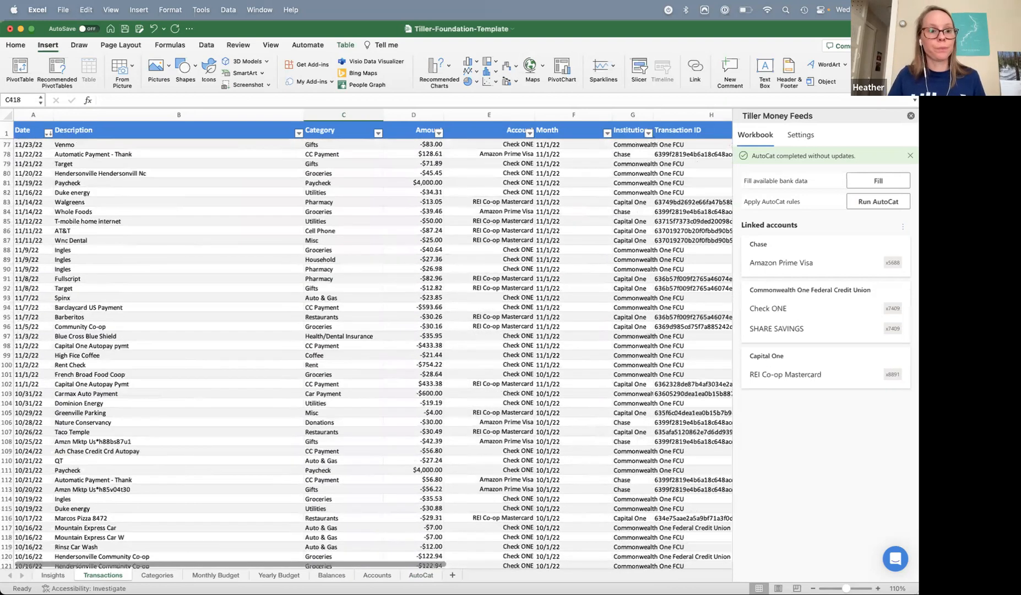
- Switch to the Foundation Template spreadsheet in Chrome and close its Tiller Money Feeds AutoCat sidebar
mouse_move(388, 586)
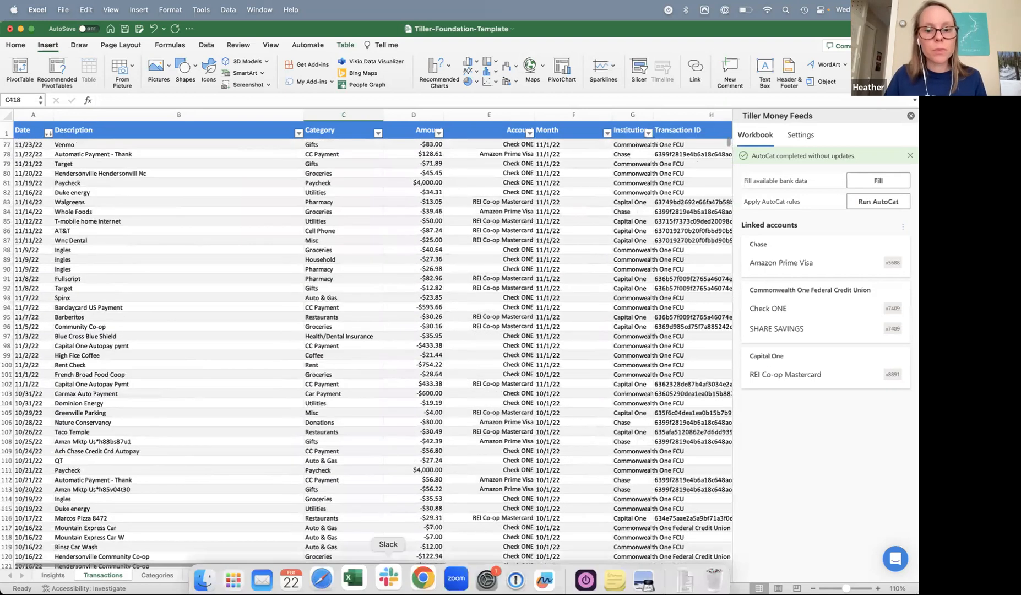
left_click(420, 575)
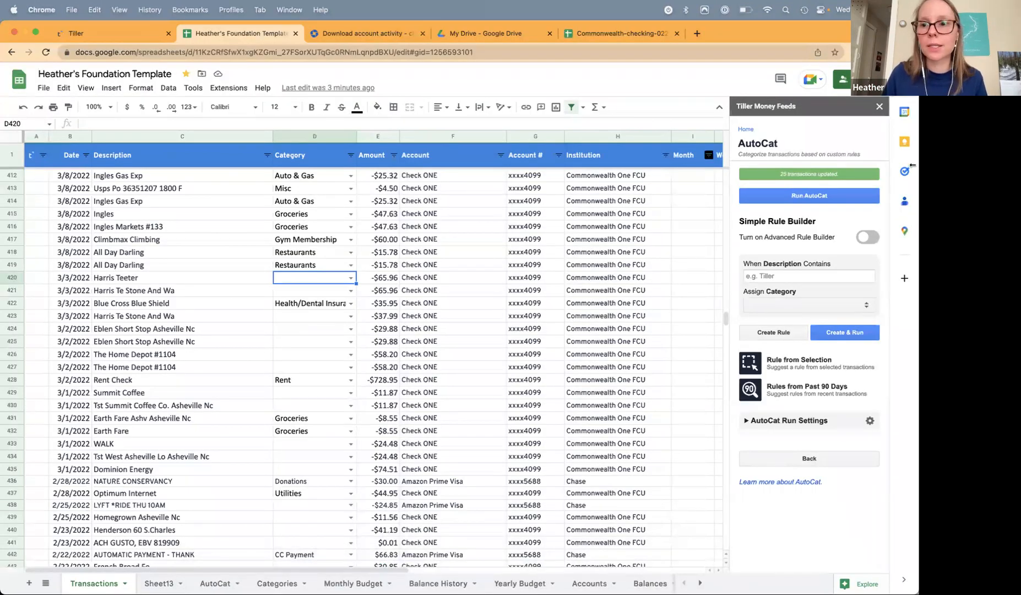
left_click(879, 108)
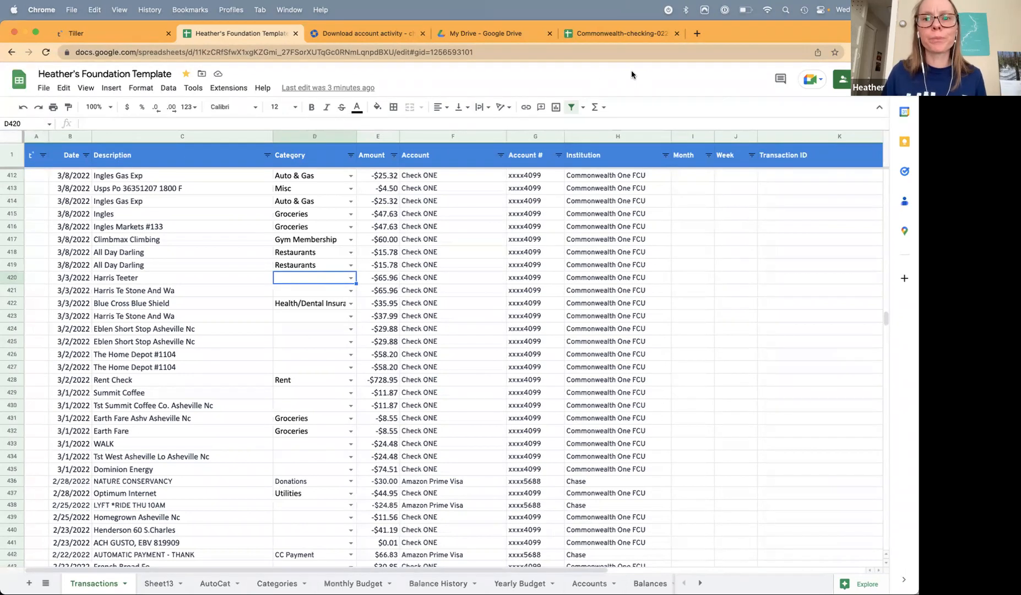
- Open the Tiller Help Center in a new tab, search for "year data" and open the article Add Year Data to Your Tiller Spreadsheet
left_click(698, 31)
type("help")
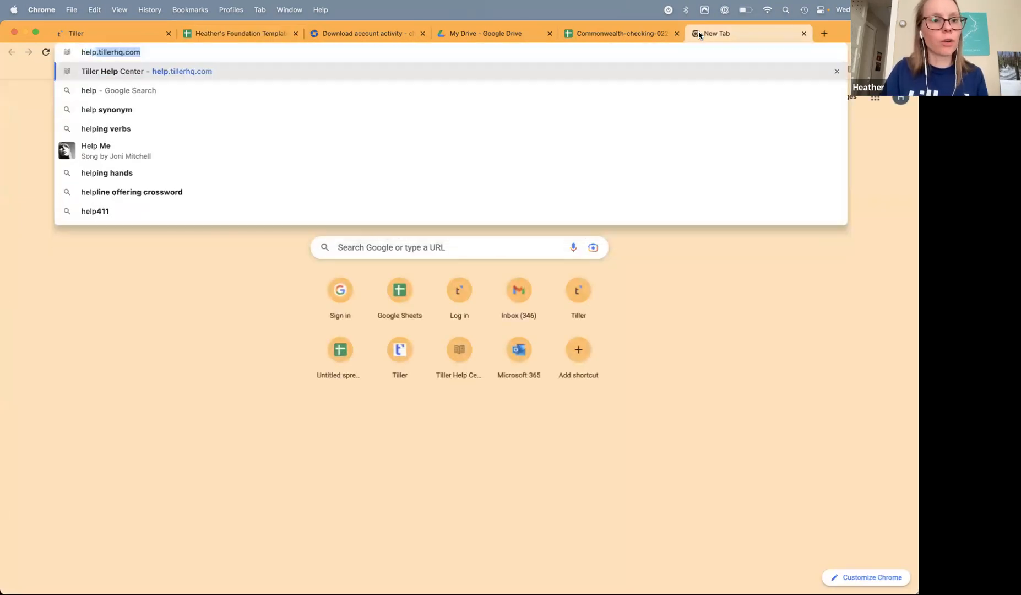
key("Return")
type("year data")
key("Return")
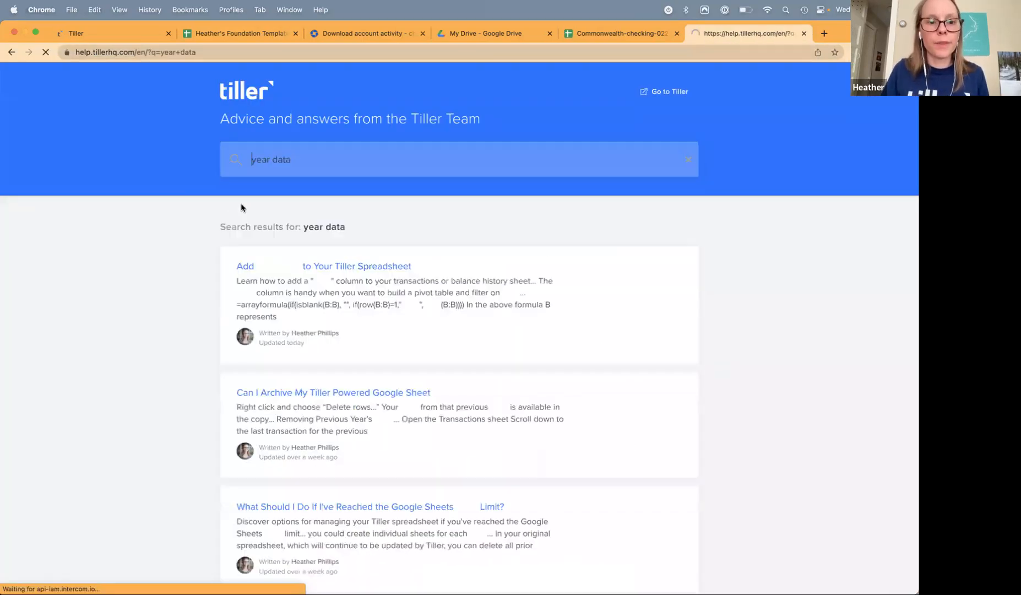
left_click(321, 268)
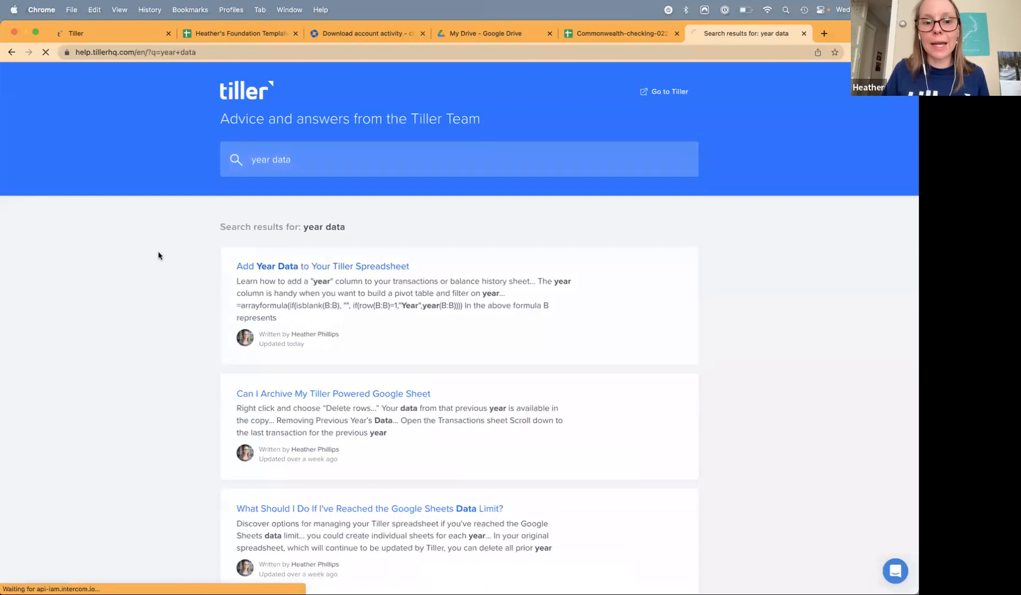
- Copy the arrayformula from the article's For Google Sheets section
scroll(266, 374, "down", 5)
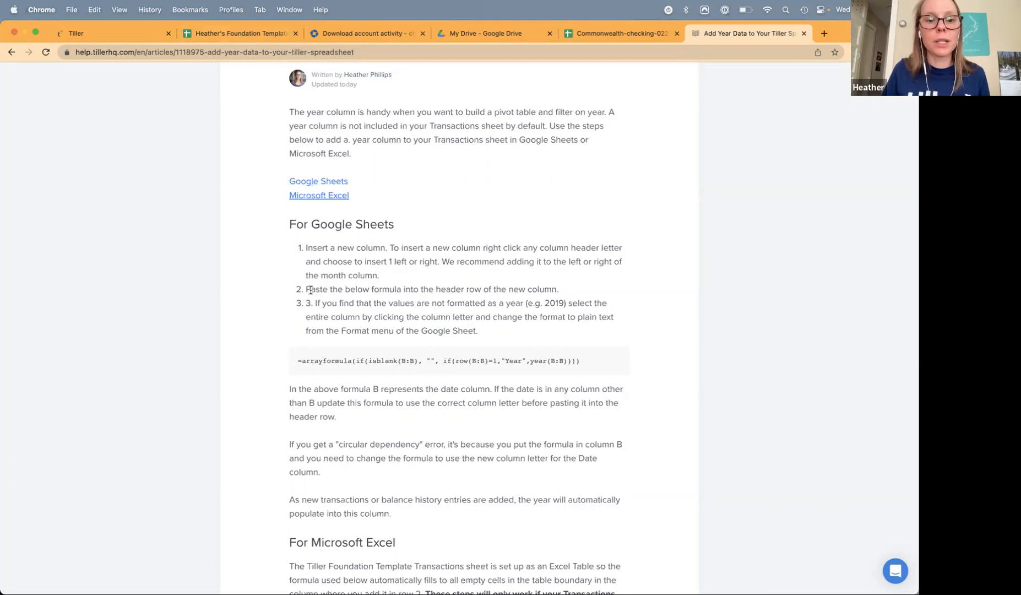
left_click_drag(591, 365, 291, 363)
key("super+c")
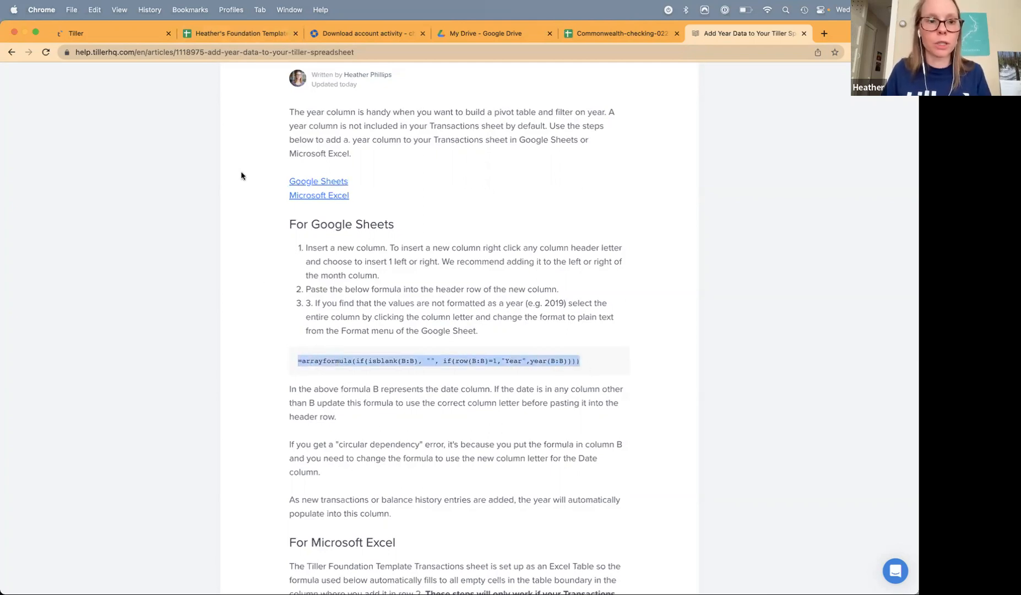
- Insert a column after Date Added on the Foundation Template's Transactions sheet, accepting the protected-range warning and suppressing it for 5 minutes
left_click(226, 35)
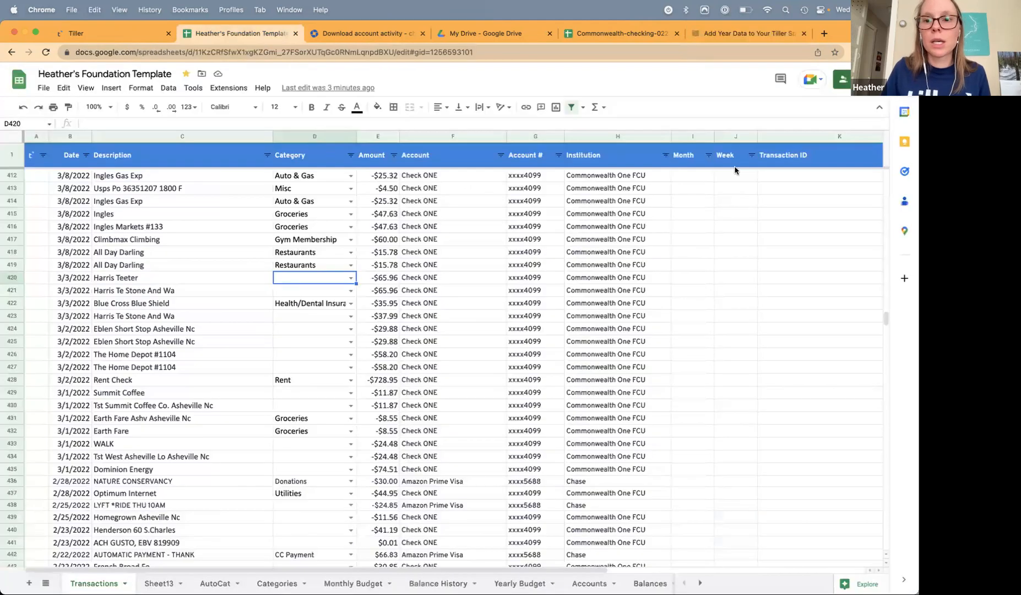
left_click(763, 136)
scroll(758, 133, "right", 10)
left_click(759, 135)
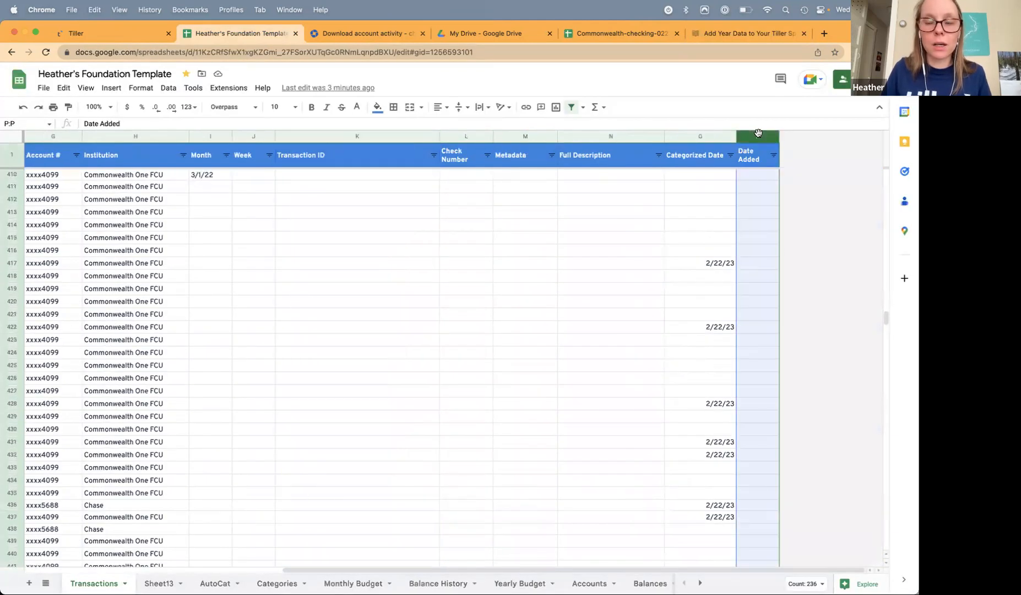
right_click(759, 135)
left_click(665, 238)
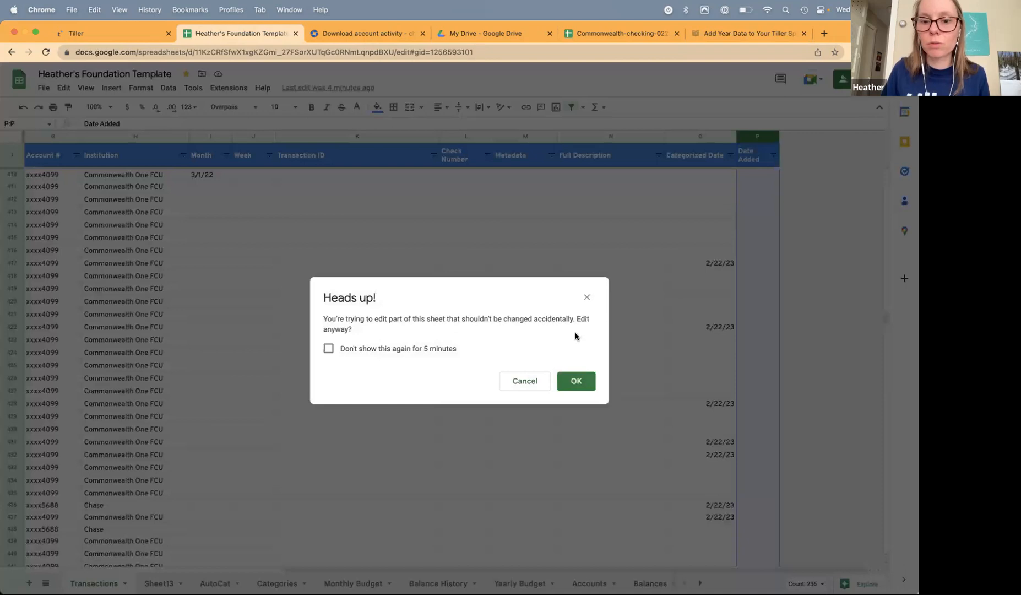
left_click(366, 351)
left_click(576, 381)
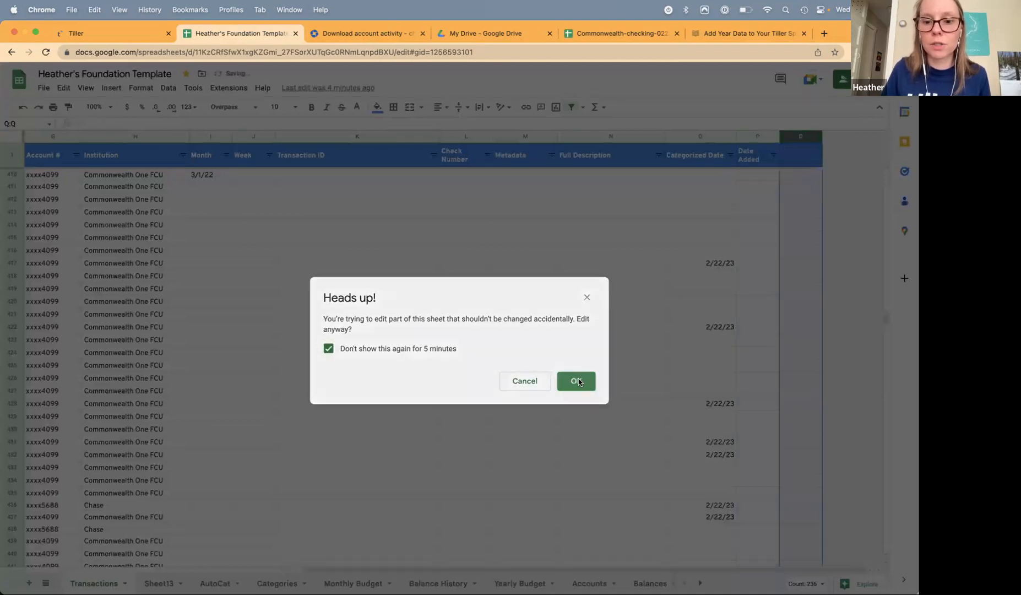
- Remove the filter from the whole Transactions sheet
left_click(813, 158)
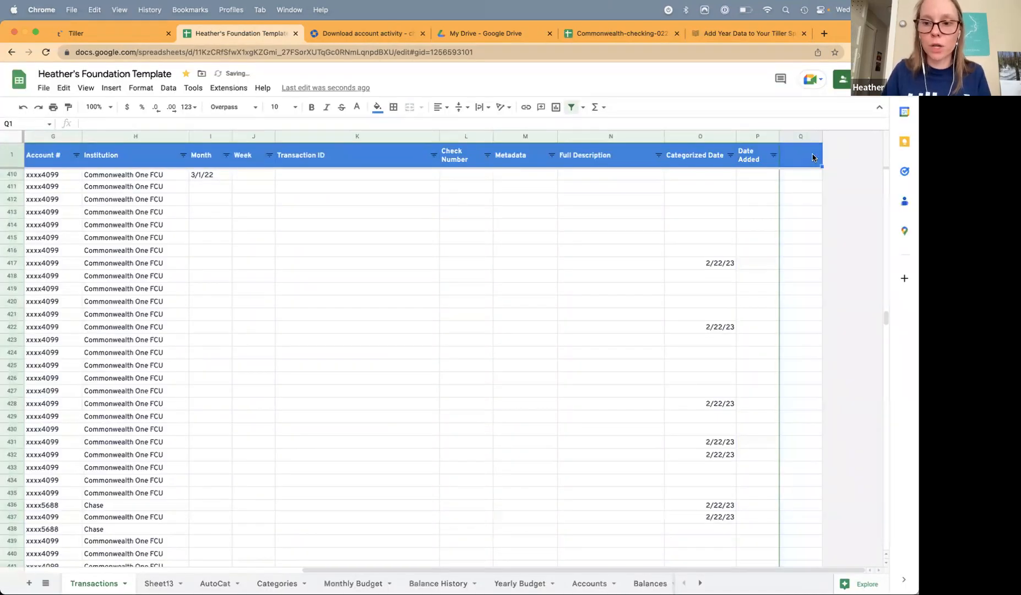
left_click(8, 137)
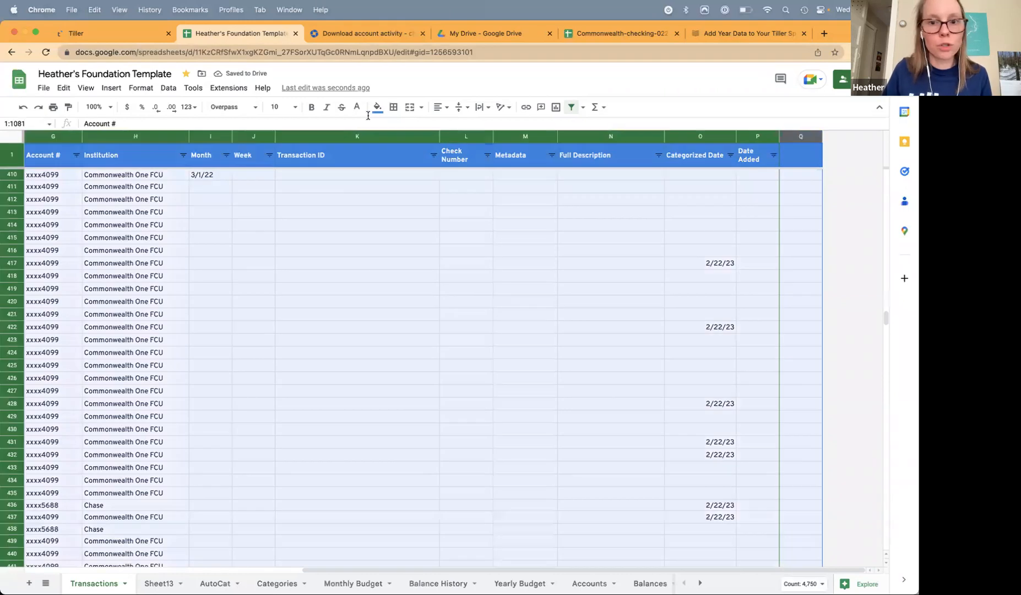
left_click(571, 107)
- Paste the copied formula =arrayformula(if(isblank(B:B), "", if(row(B:B)=1,"Year",year(B:B)))) into header cell Q1
left_click(806, 161)
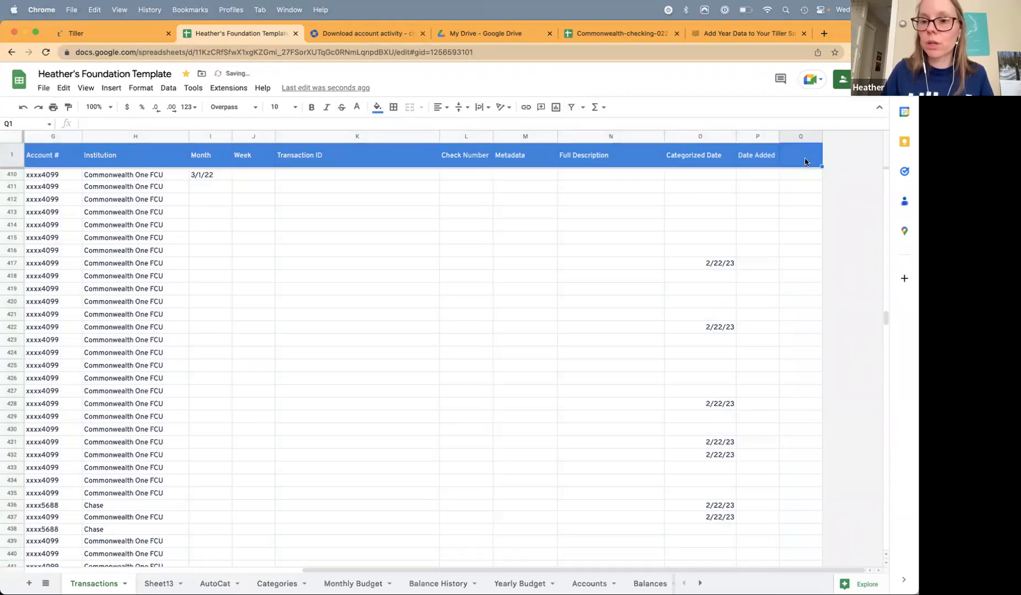
double_click(785, 150)
key("super+v")
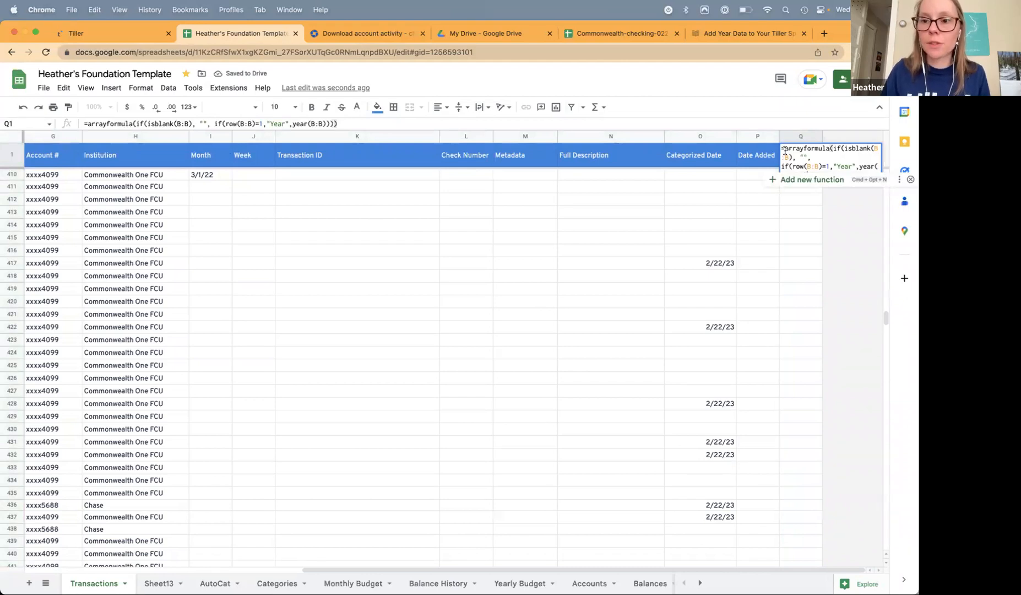
key("Return")
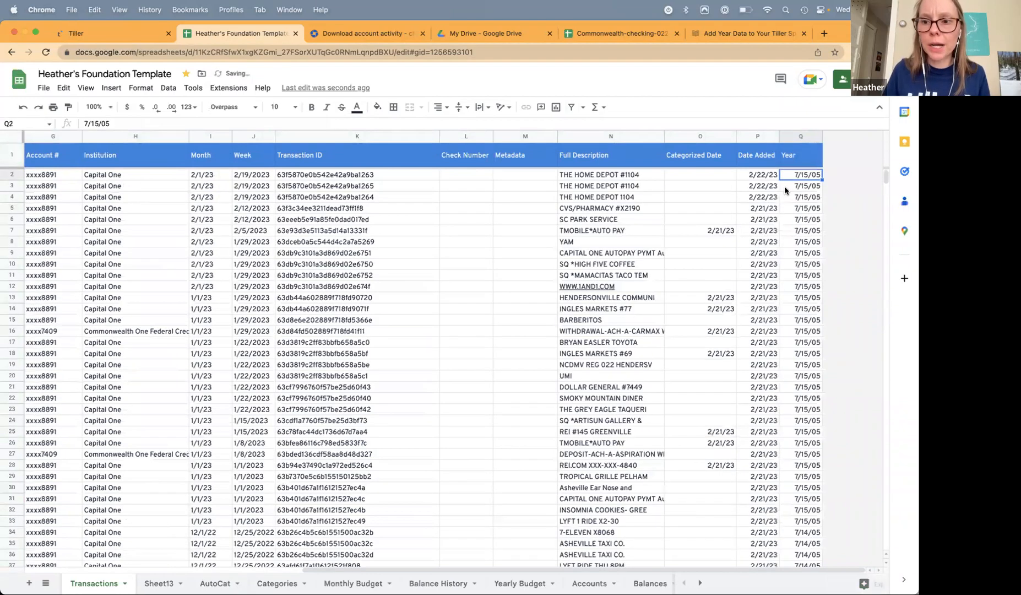
- Format the Year column as plain text and check its values down through the older transactions
left_click(802, 136)
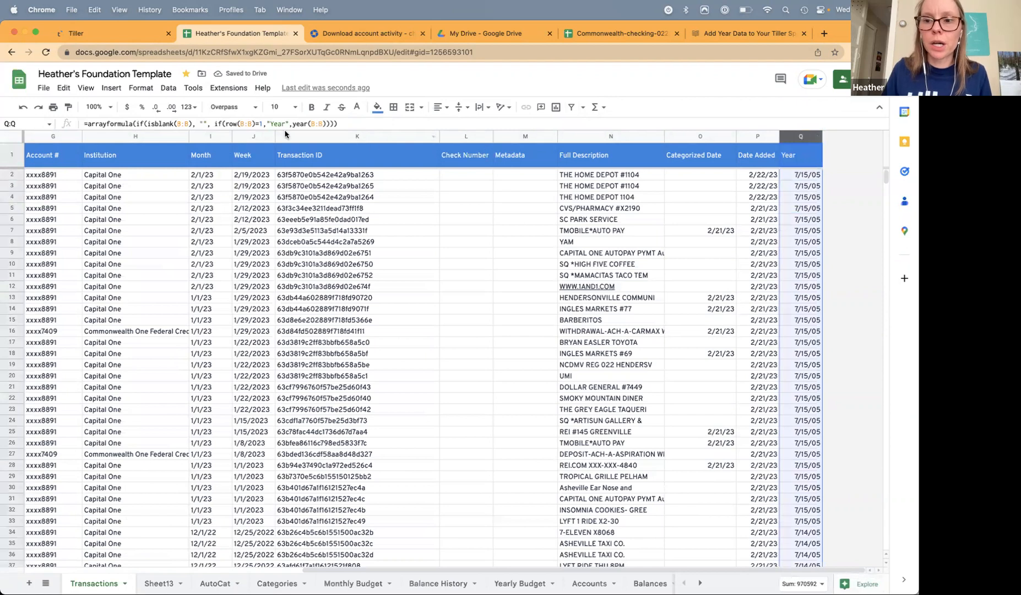
left_click(141, 88)
mouse_move(158, 133)
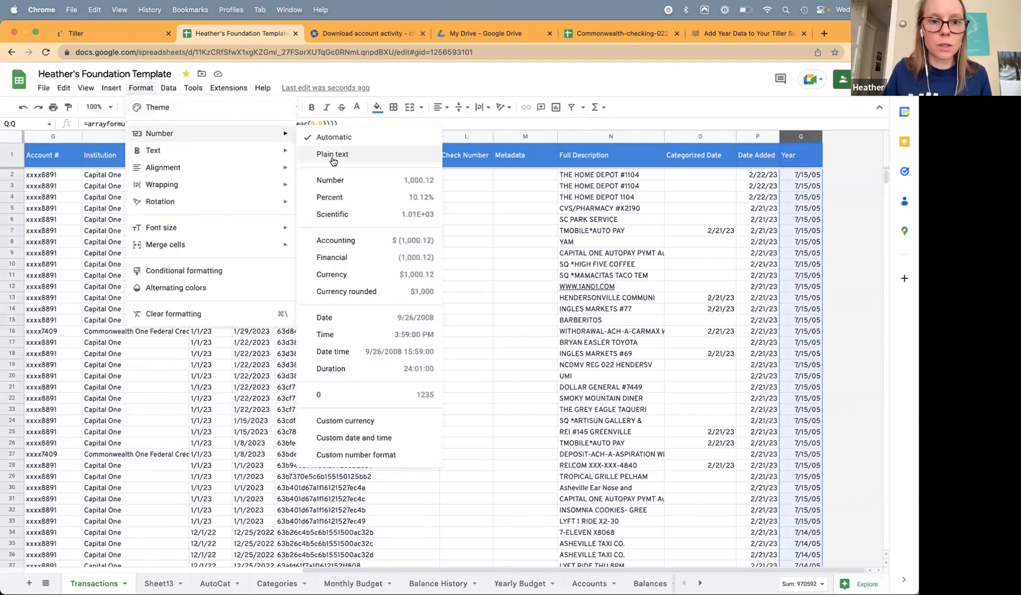
left_click(331, 97)
left_click(792, 212)
left_click(792, 176)
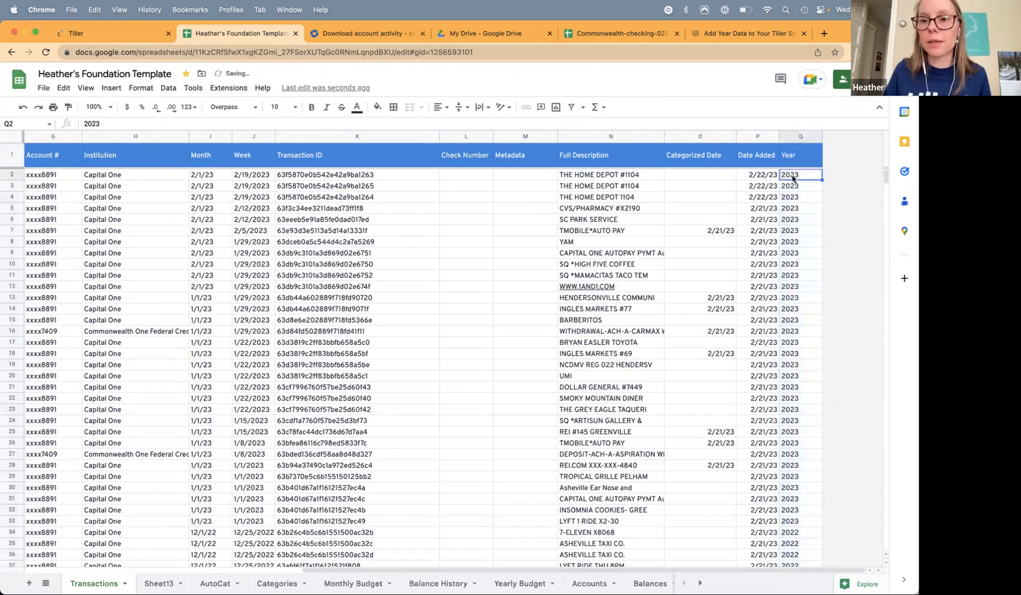
scroll(820, 470, "down", 2)
scroll(819, 468, "down", 20)
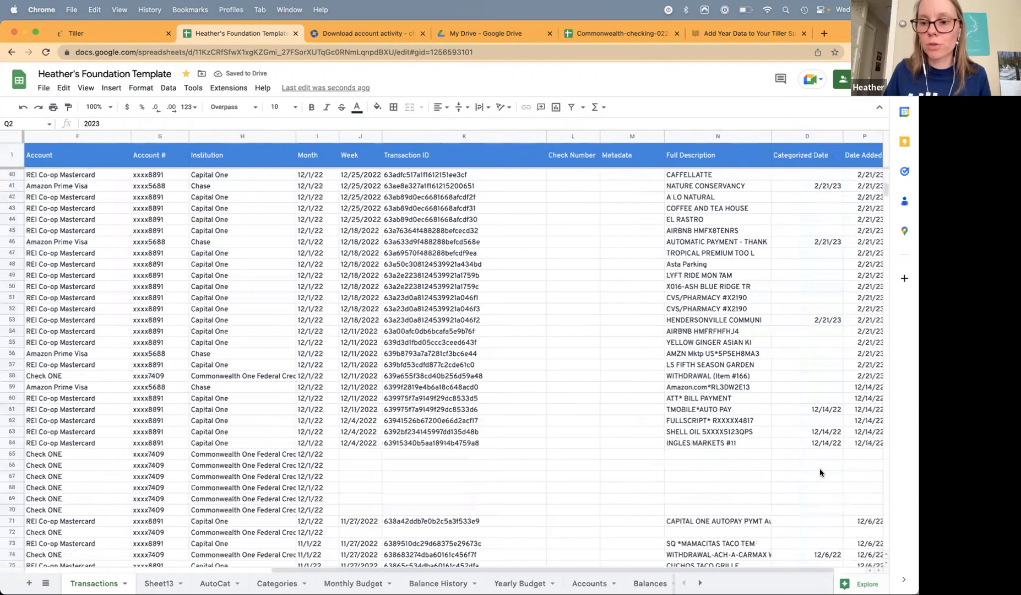
left_click(808, 443)
scroll(808, 443, "down", 20)
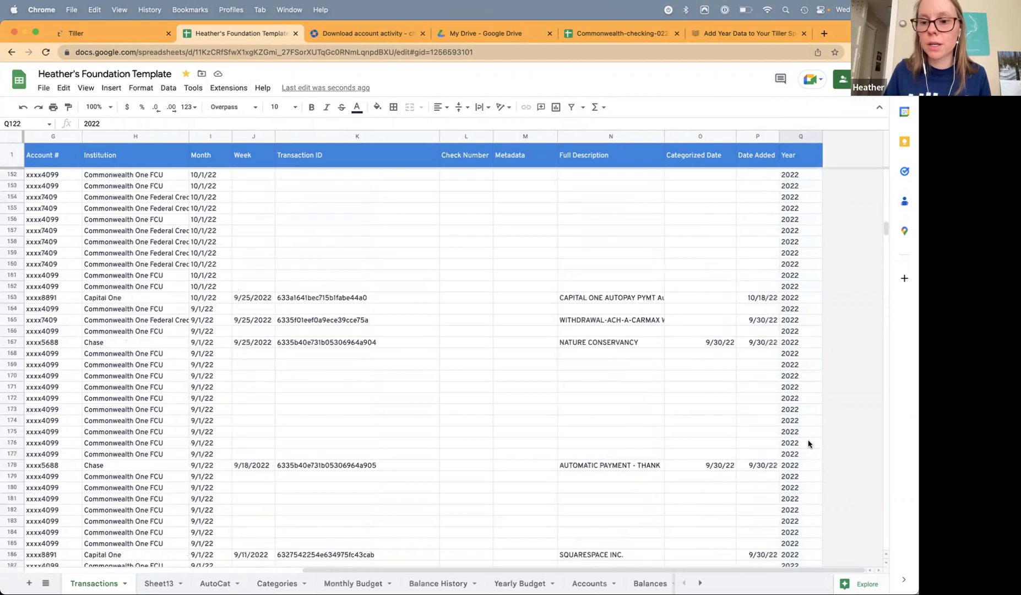
left_click(808, 443)
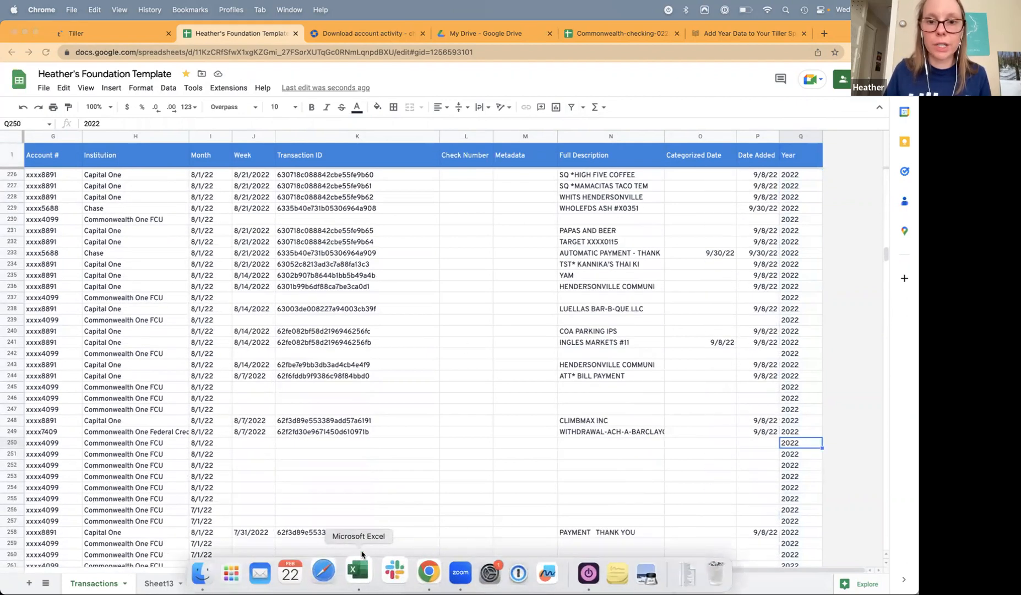
- Switch to the Tiller-Foundation-Template workbook in Excel and add the header Year in cell P1 of the Transactions sheet
left_click(360, 568)
left_click(911, 117)
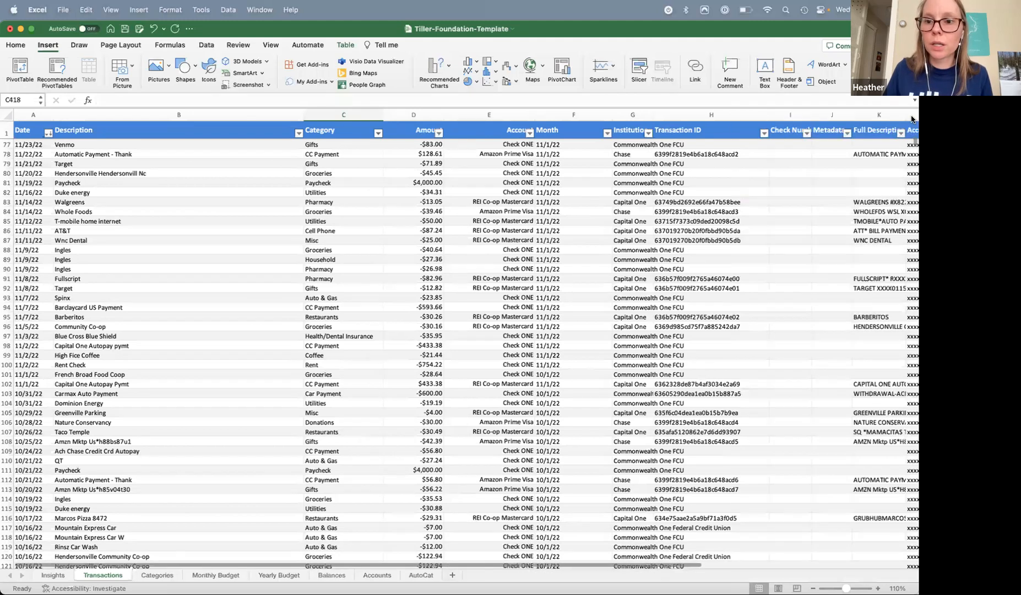
scroll(687, 157, "right", 10)
scroll(687, 156, "up", 7)
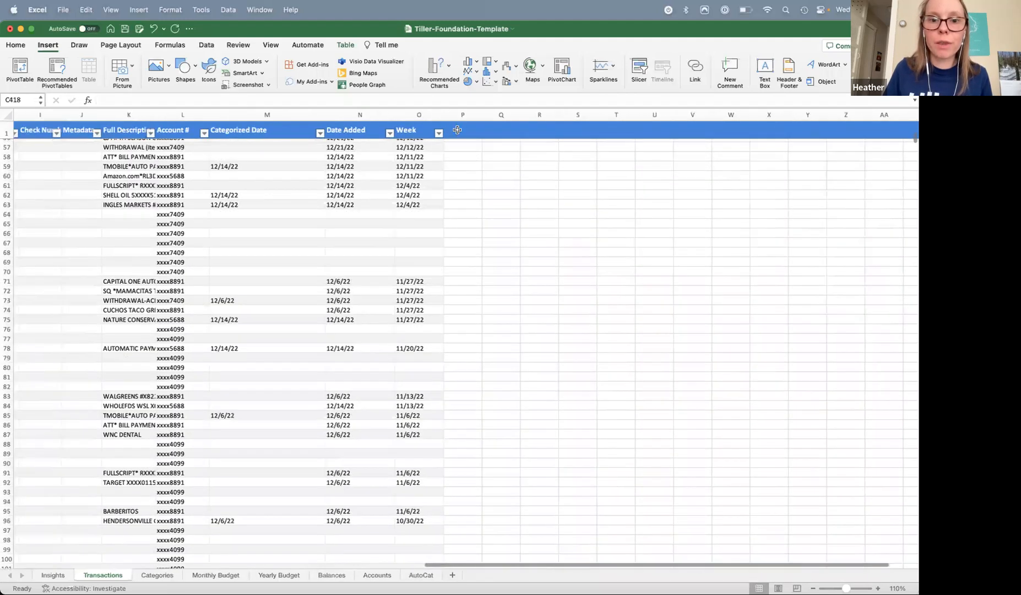
left_click(457, 130)
type("ear")
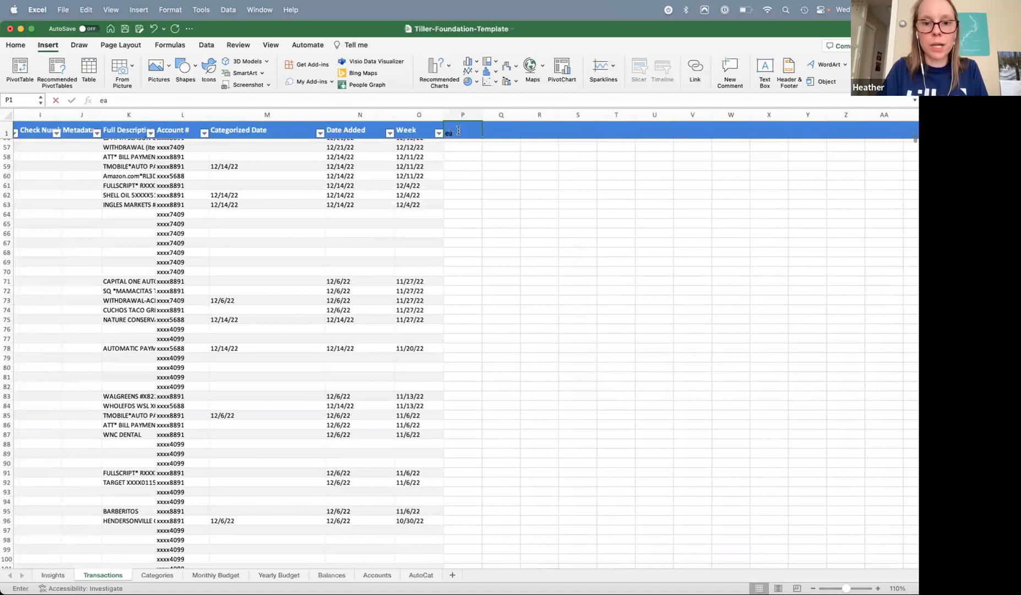
key("Return")
scroll(454, 154, "up", 15)
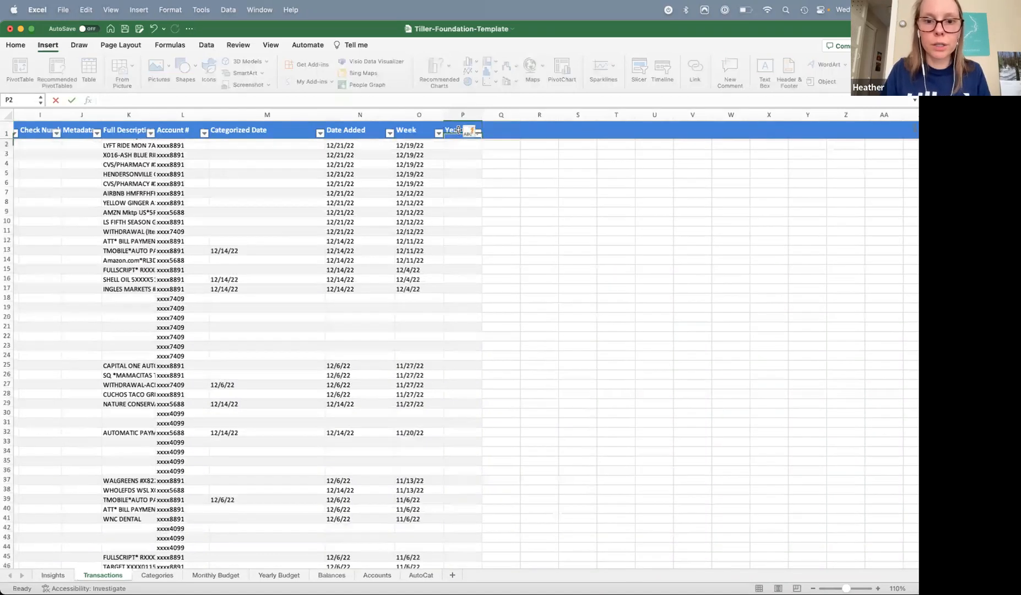
scroll(453, 159, "left", 1)
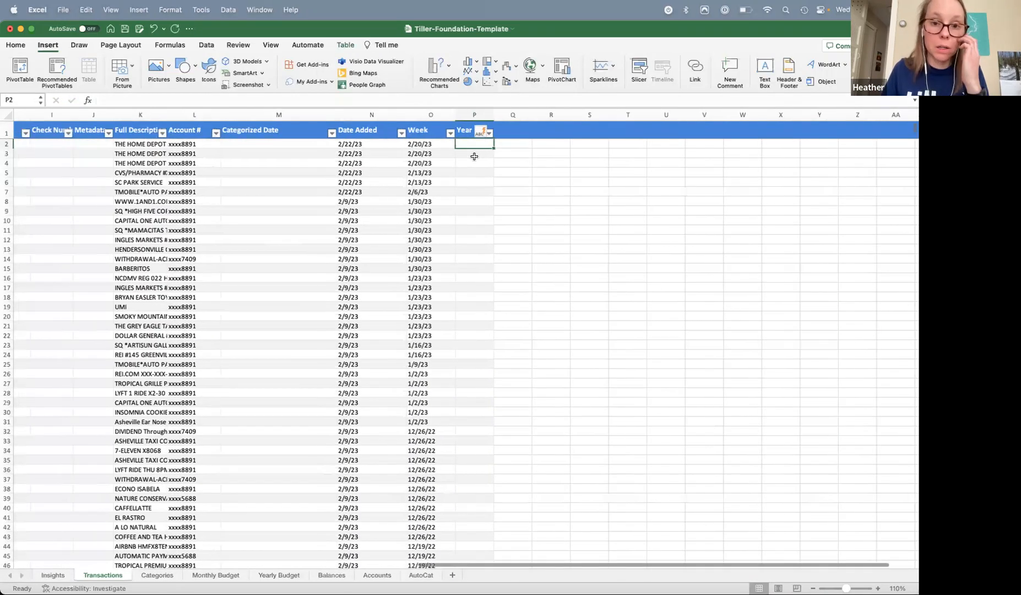
key("ctrl+Up")
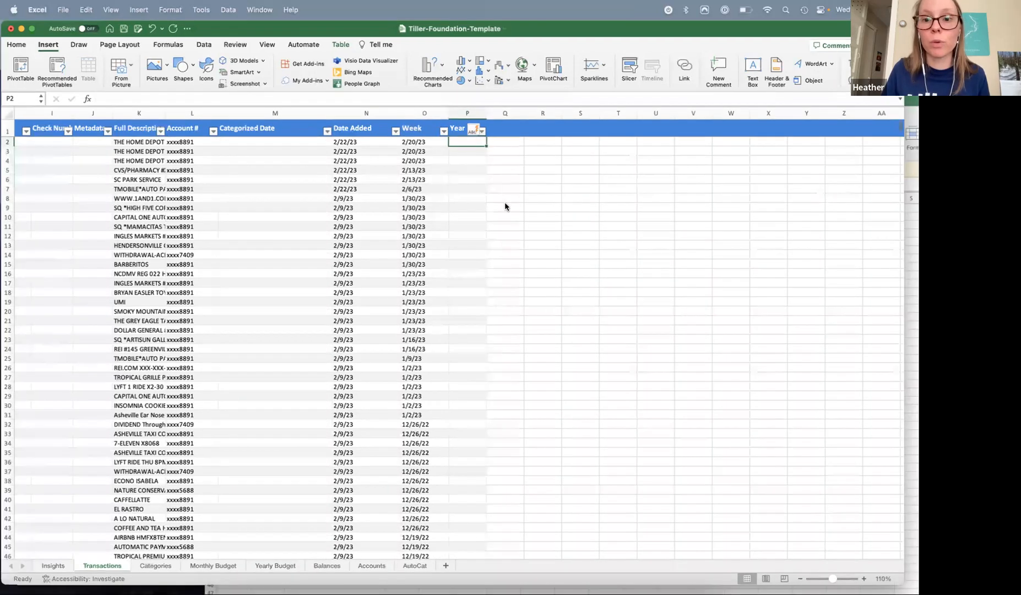
left_click(312, 176)
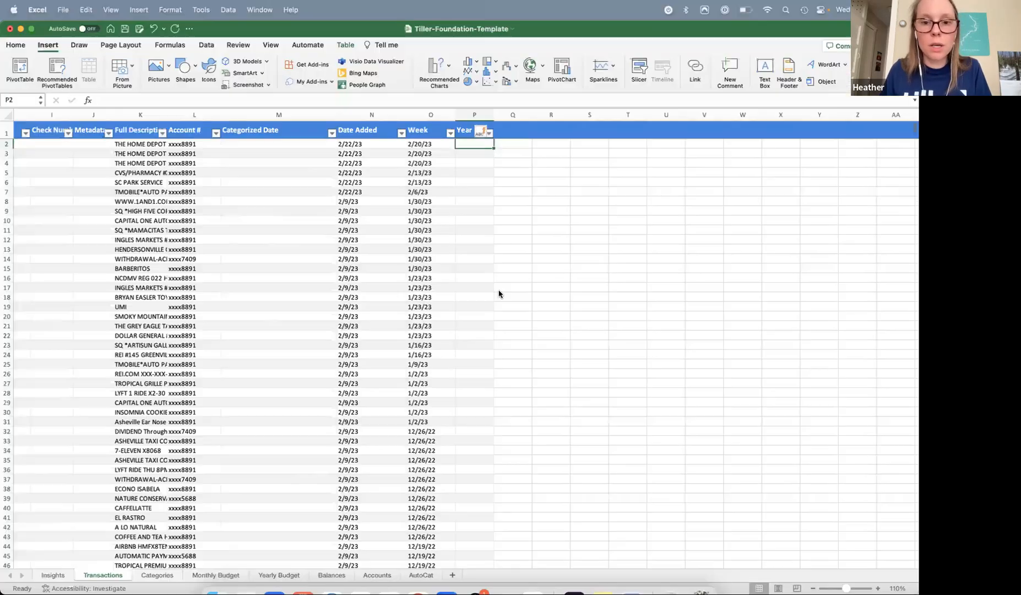
key("super+Tab")
left_click(720, 35)
scroll(288, 341, "down", 12)
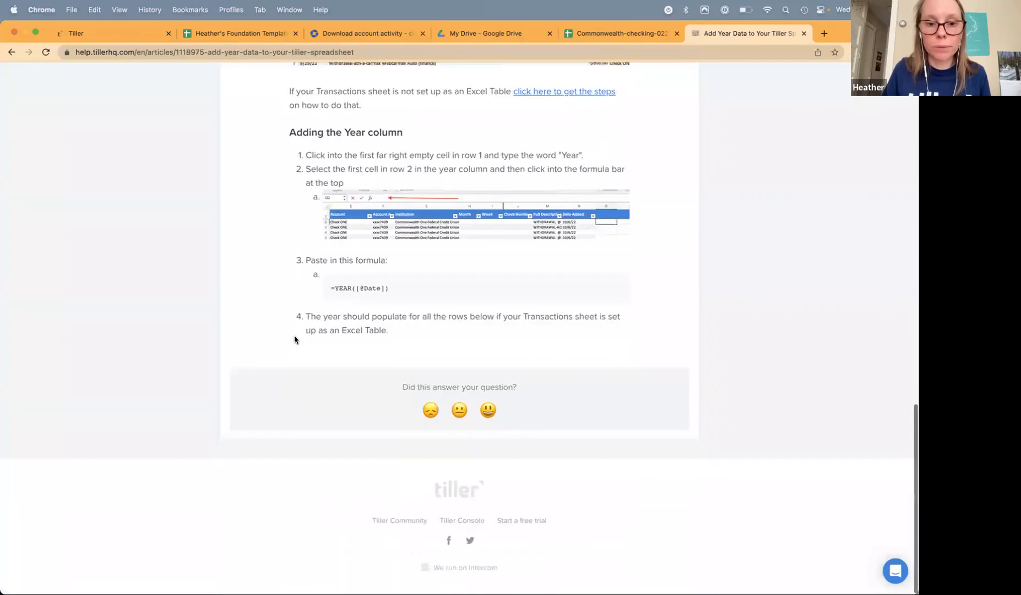
left_click_drag(411, 286, 327, 290)
key("super+c")
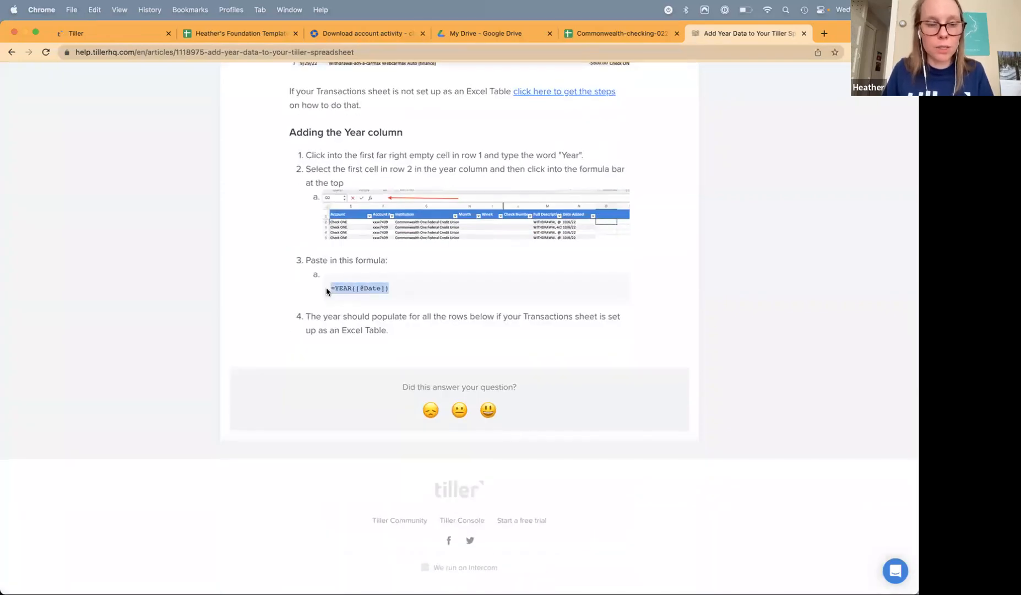
key("super+Tab")
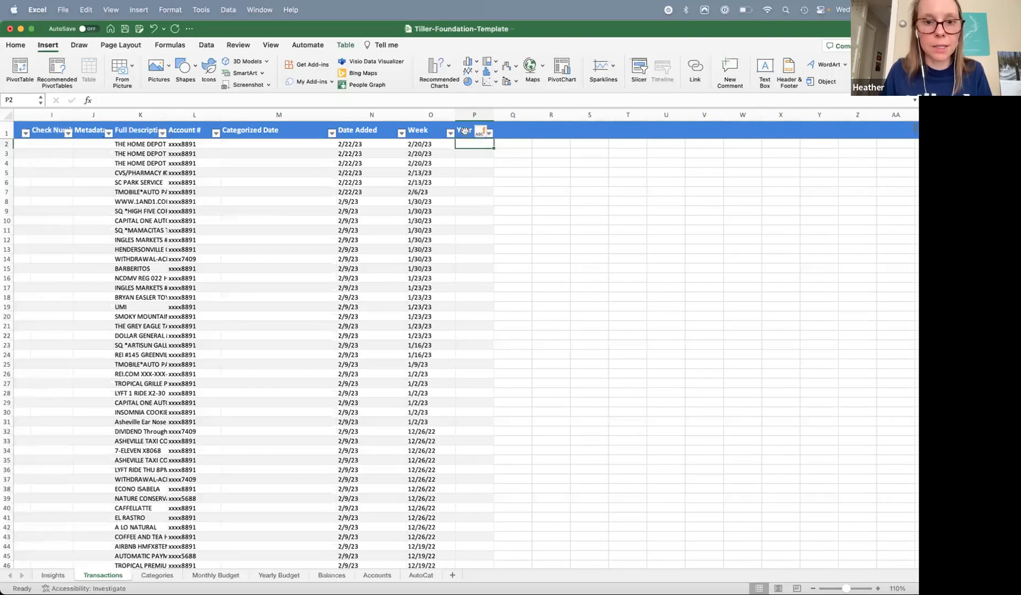
left_click(452, 104)
key("super+v")
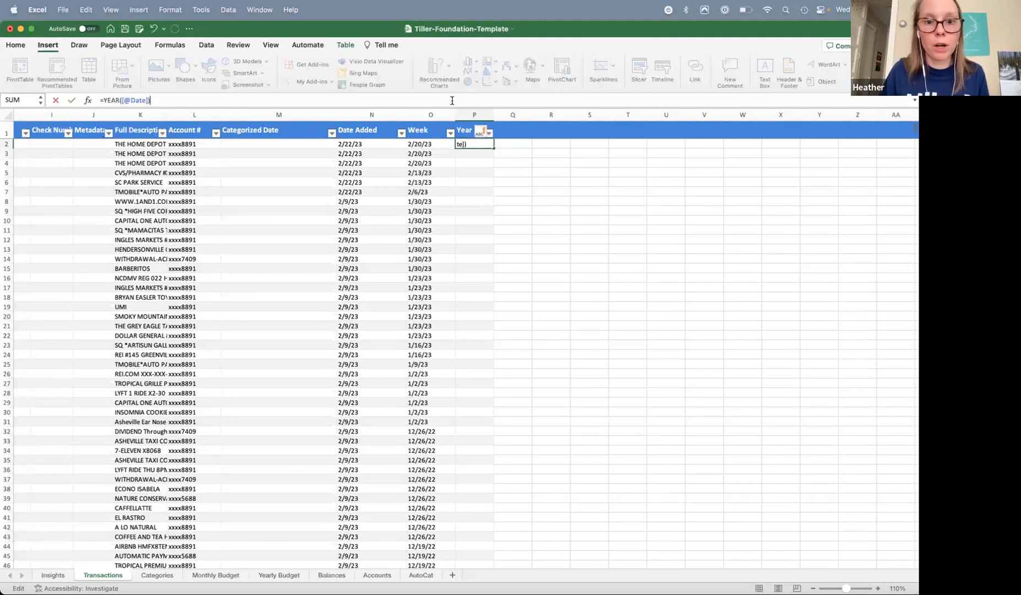
key("Return")
key("Down")
key("Down")
key("Down")
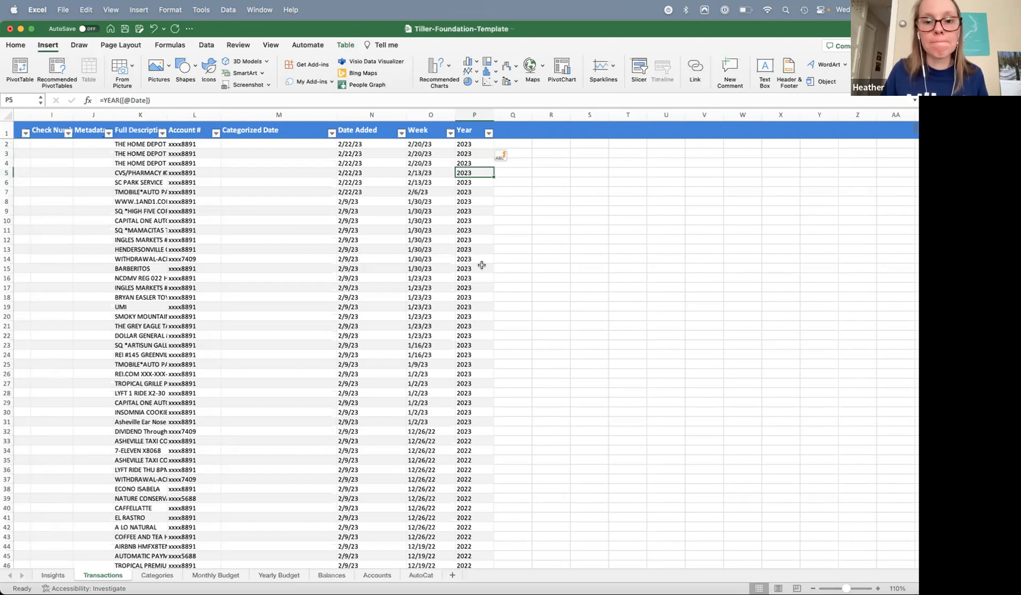
- Check the filled Year column in the Excel Transactions table and switch back to the help article in Chrome
scroll(482, 265, "down", 20)
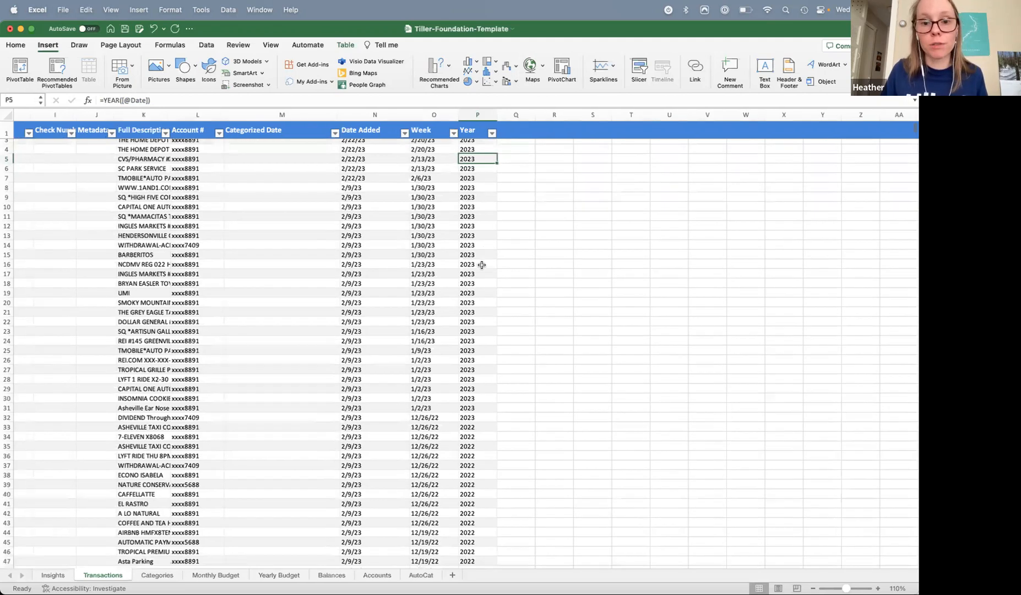
scroll(482, 265, "up", 20)
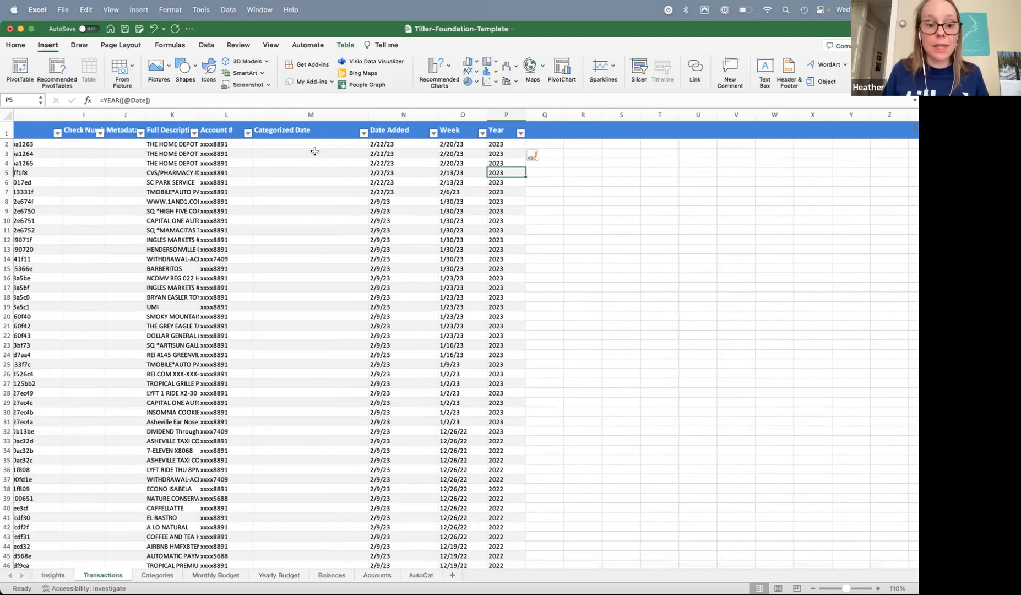
key("super+Tab")
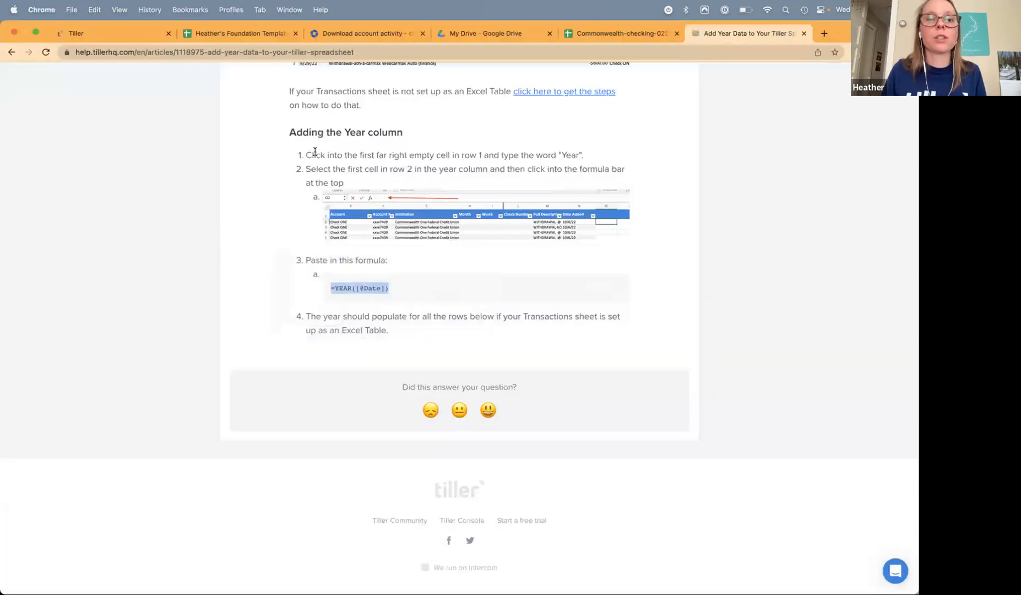
- Switch to the Foundation Template in Google Sheets and create a pivot table on a new sheet from the entire Transactions sheet
left_click(232, 35)
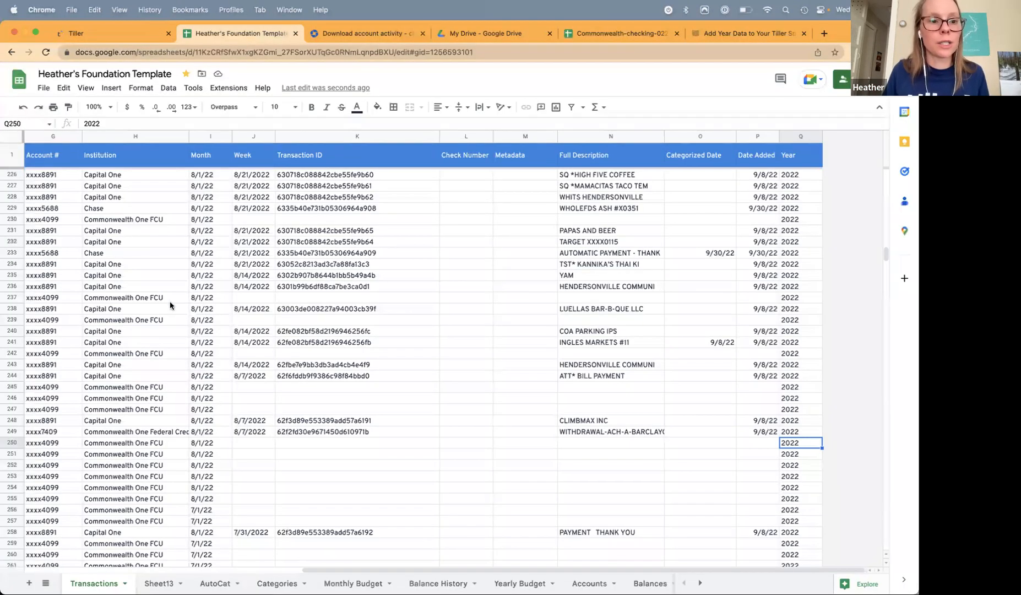
scroll(121, 265, "left", 5)
scroll(122, 265, "up", 20)
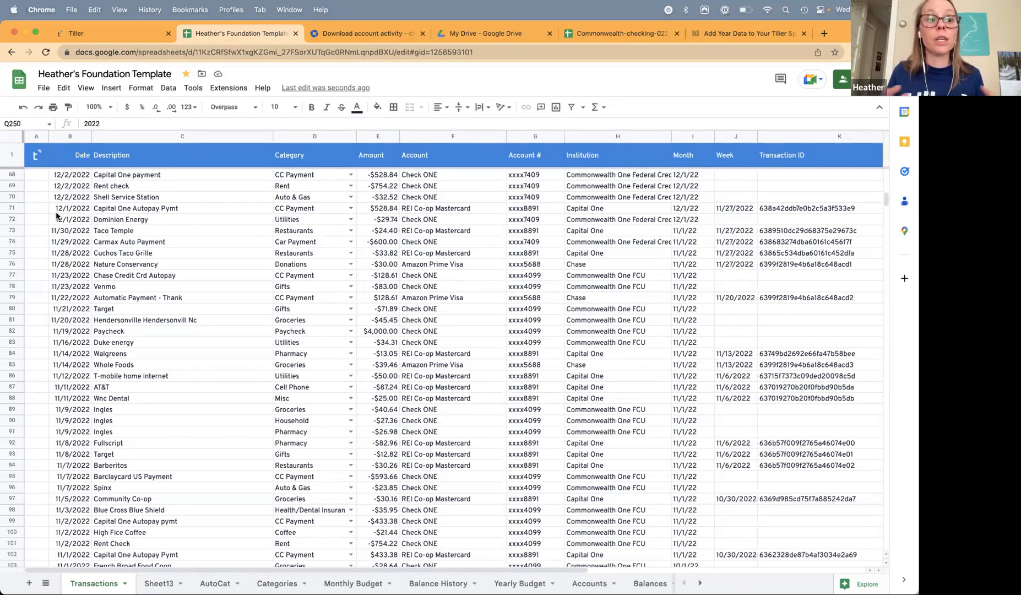
left_click(11, 138)
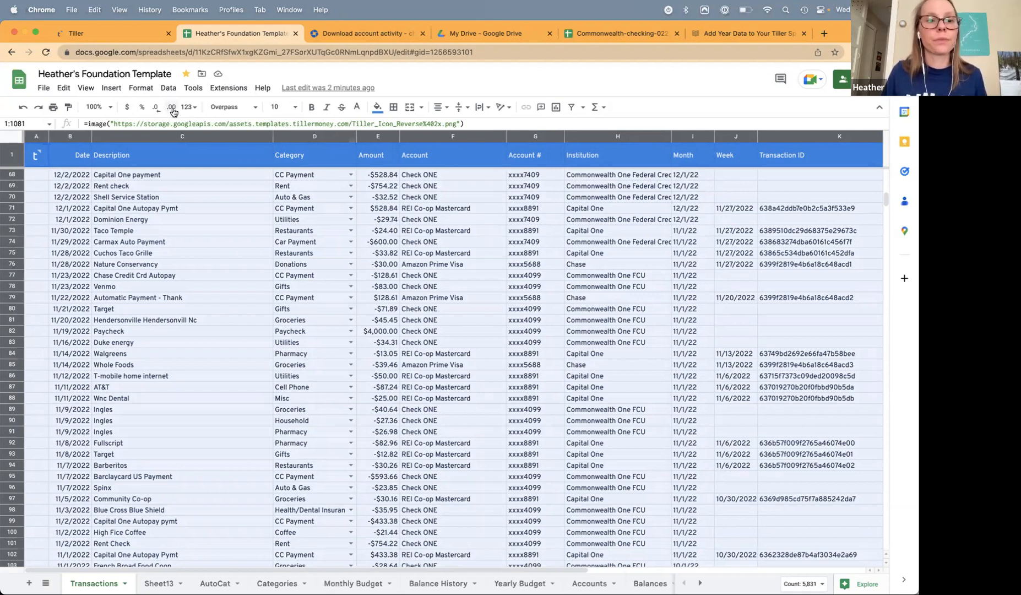
left_click(114, 89)
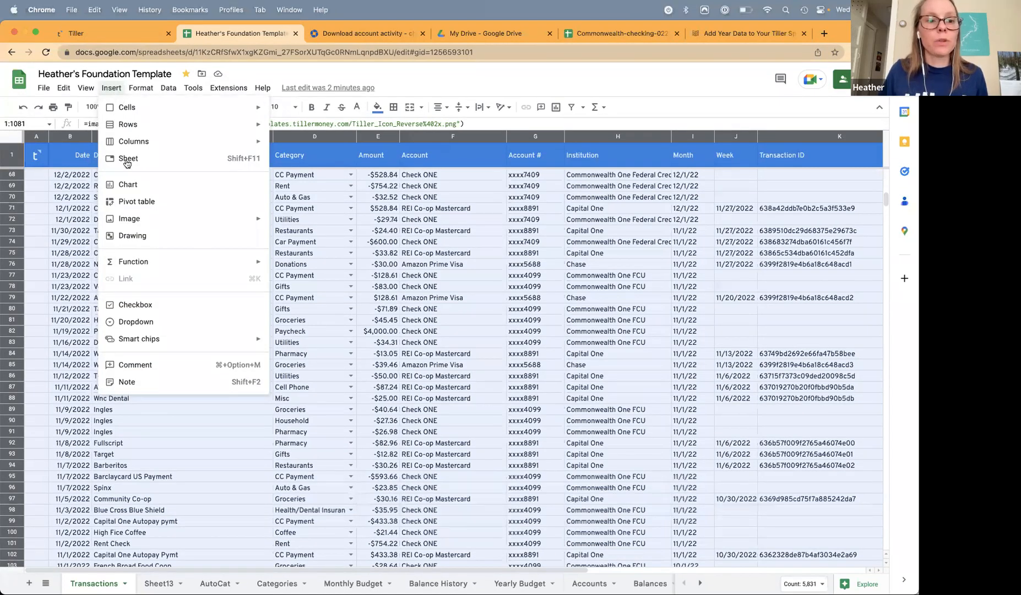
left_click(143, 204)
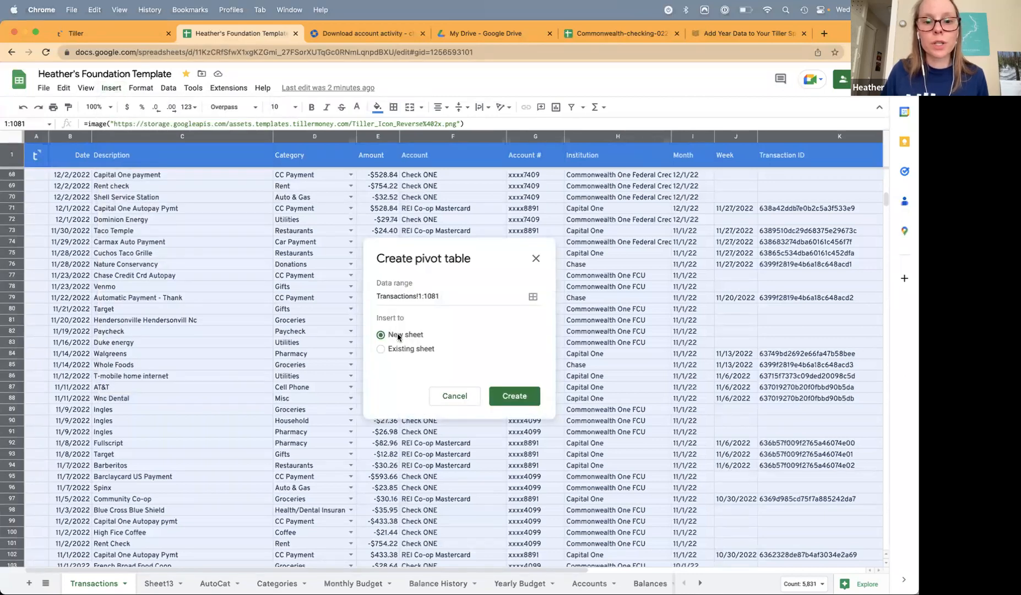
left_click(517, 396)
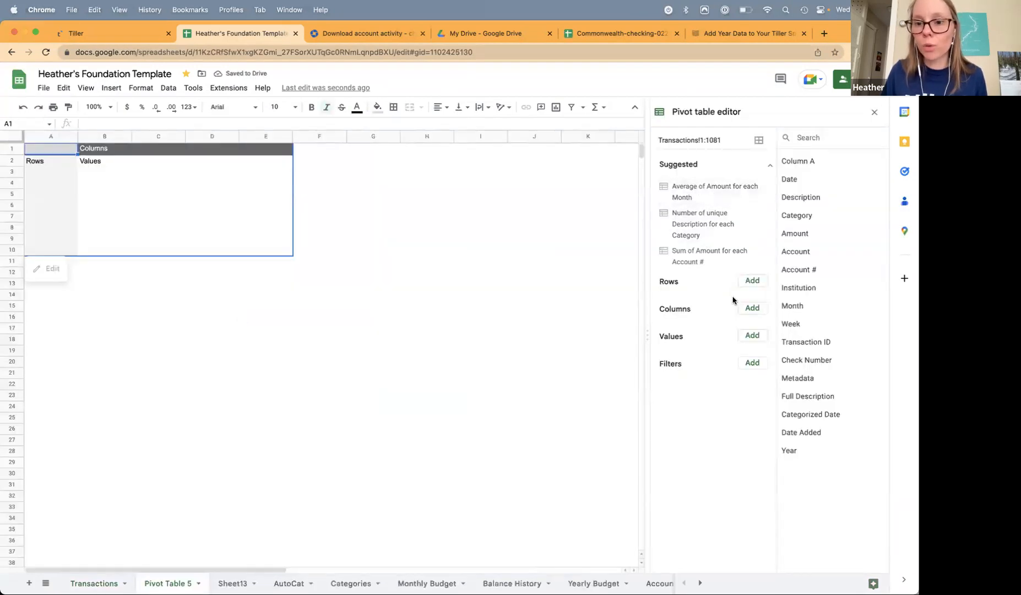
- Set up the pivot table with Category as rows, Year as columns and the sum of Amount as values
left_click(751, 281)
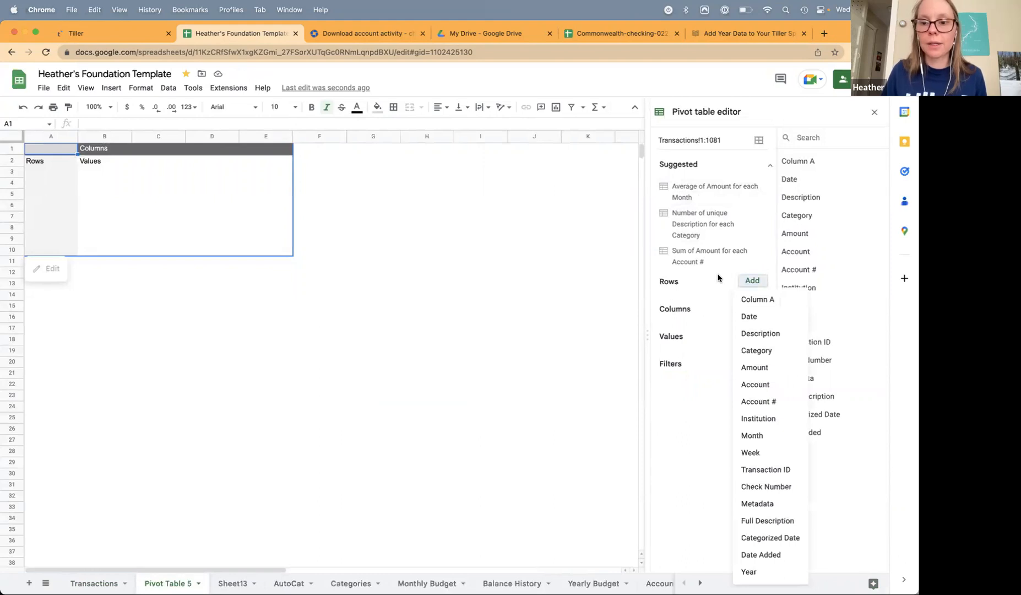
left_click(748, 352)
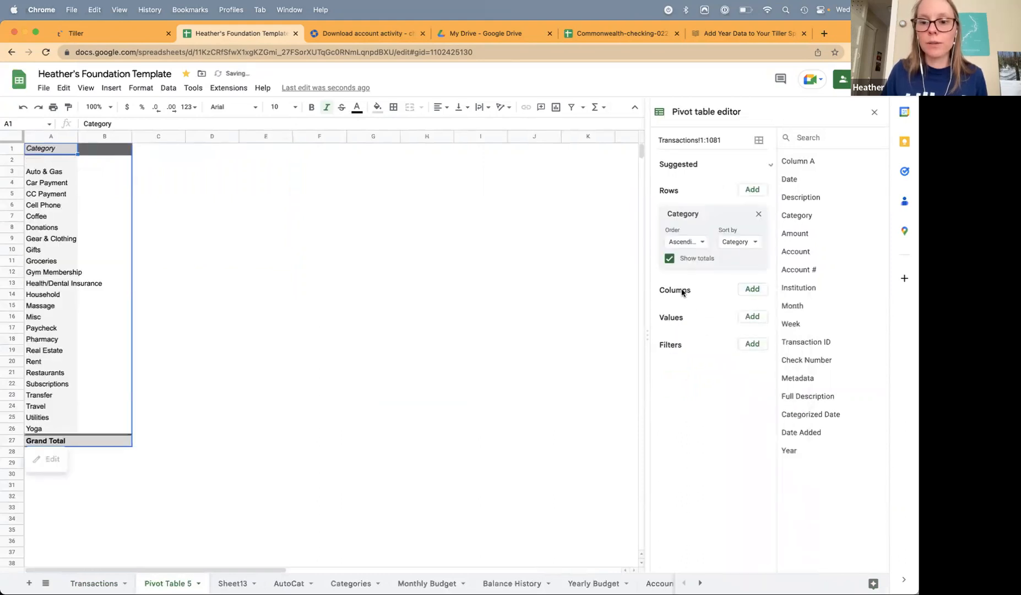
left_click(751, 290)
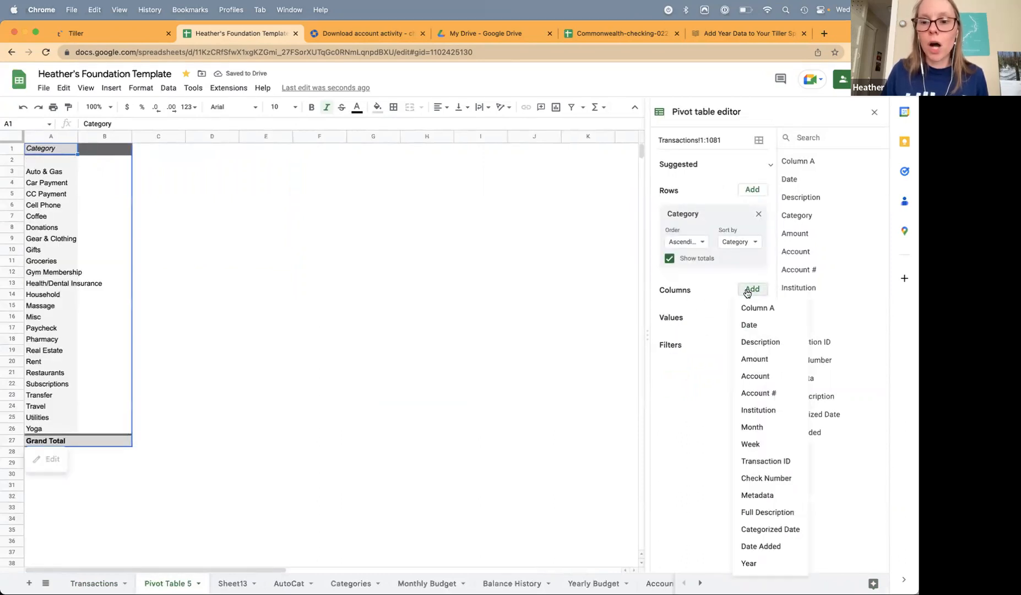
left_click(776, 564)
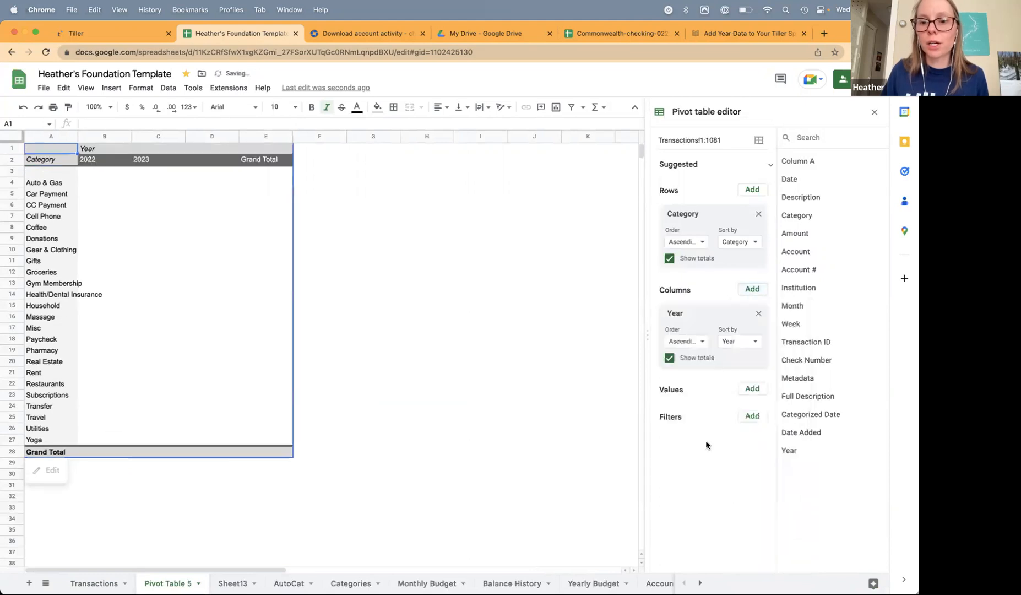
left_click(753, 389)
left_click(753, 378)
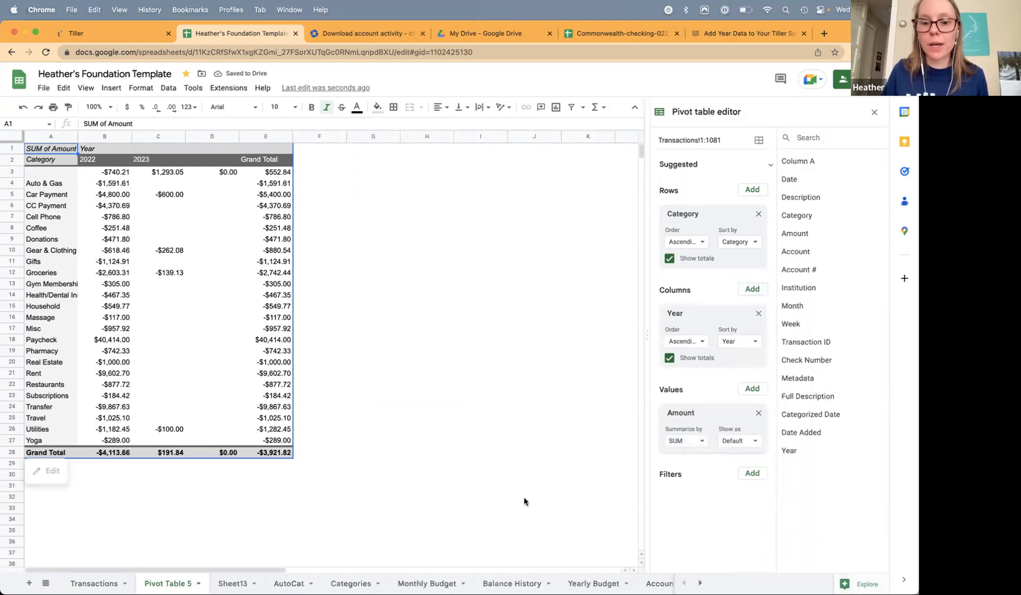
- Add a Year filter to the pivot table and limit it to 2022
left_click(753, 474)
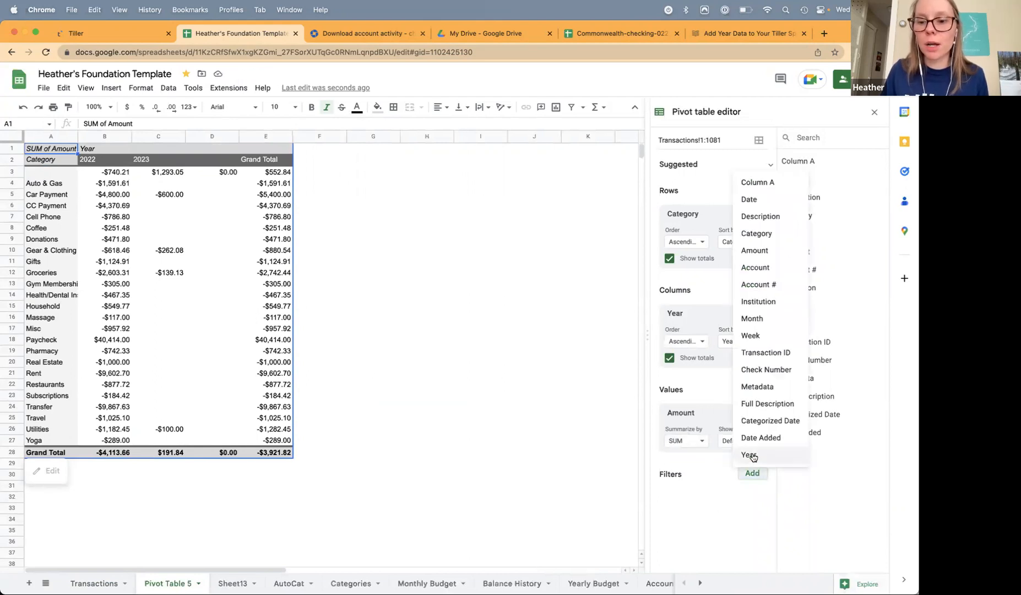
left_click(753, 457)
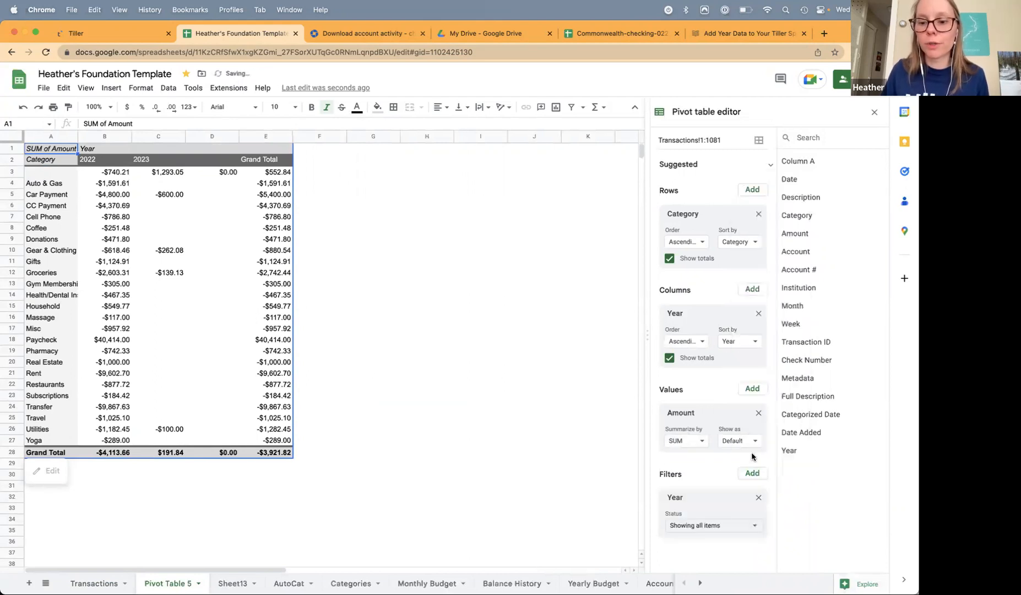
left_click(719, 525)
left_click(711, 523)
left_click(719, 492)
left_click(796, 577)
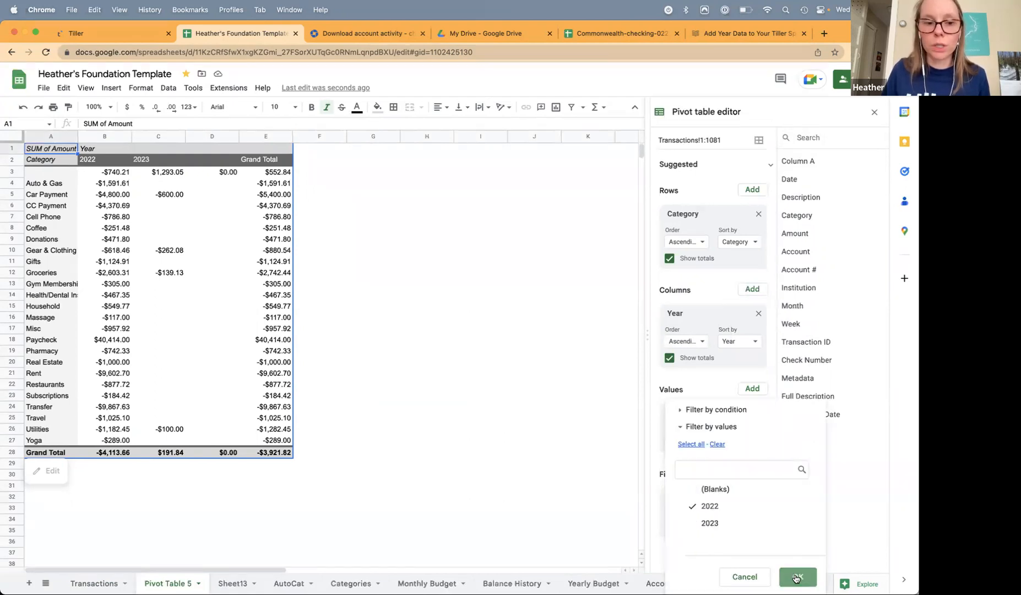
- Review the 2022 category amounts in the pivot table, including the row with the blank category
left_click(110, 185)
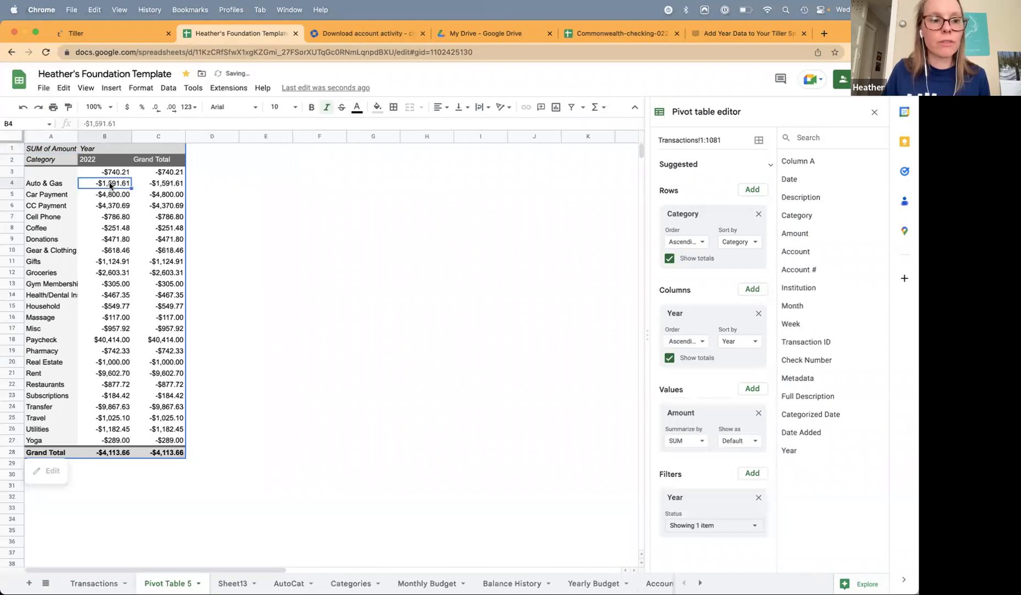
left_click_drag(119, 186, 110, 441)
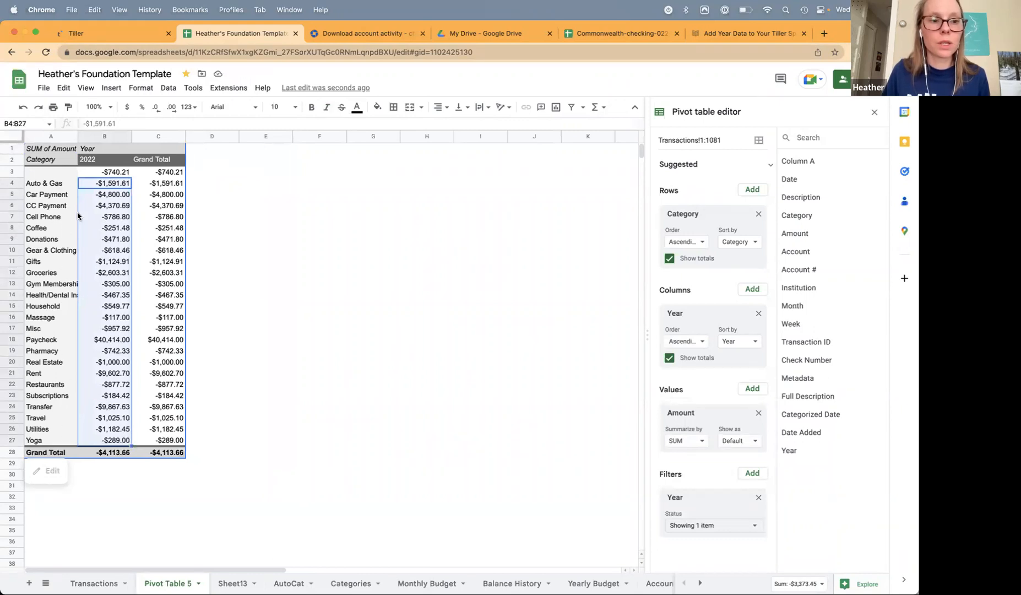
left_click(54, 174)
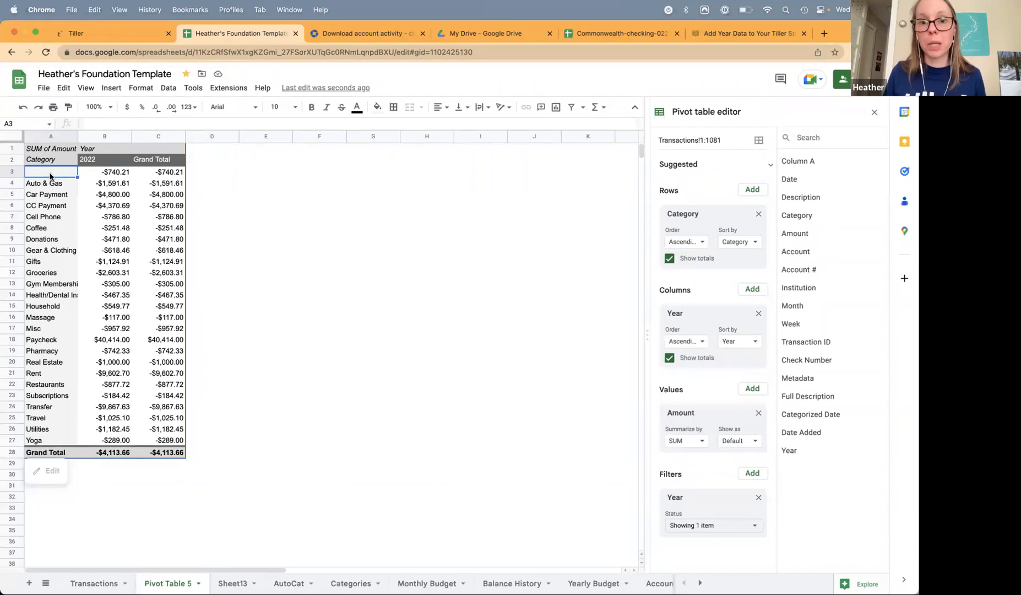
left_click(109, 175)
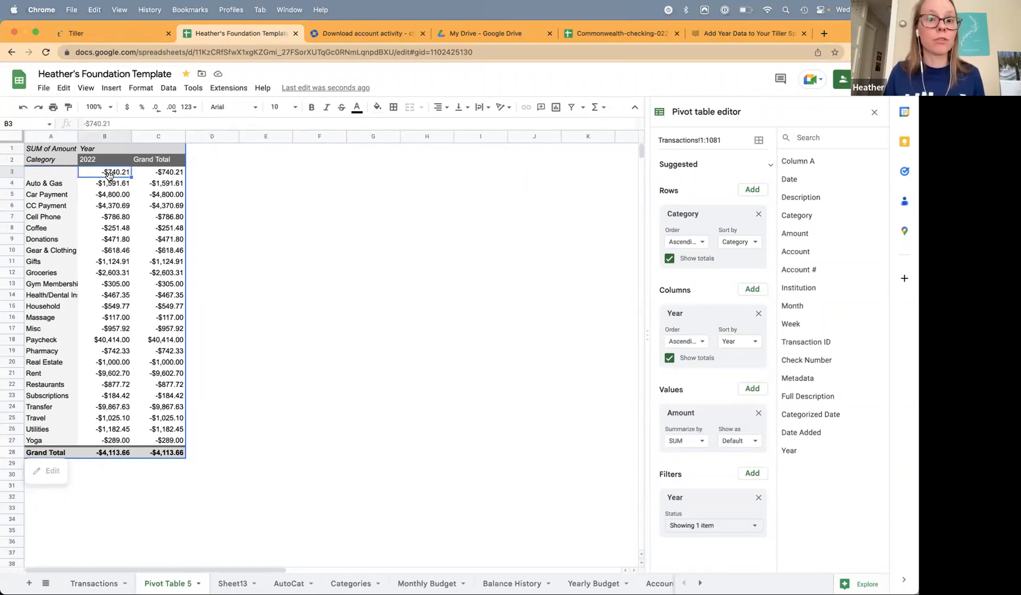
left_click(72, 175)
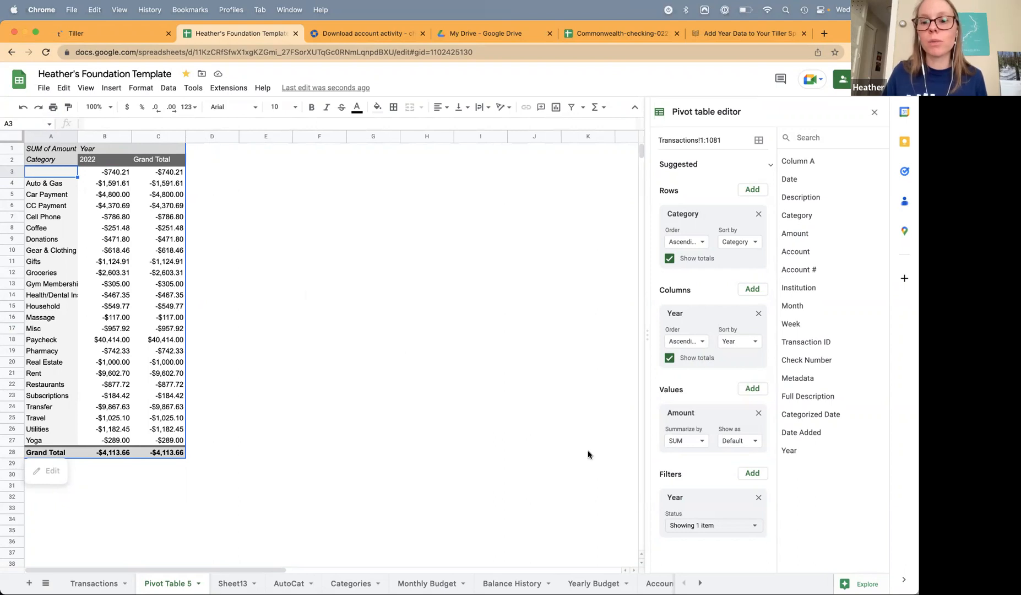
- Add a Category filter to the pivot table and clear all of its selected values
left_click(754, 477)
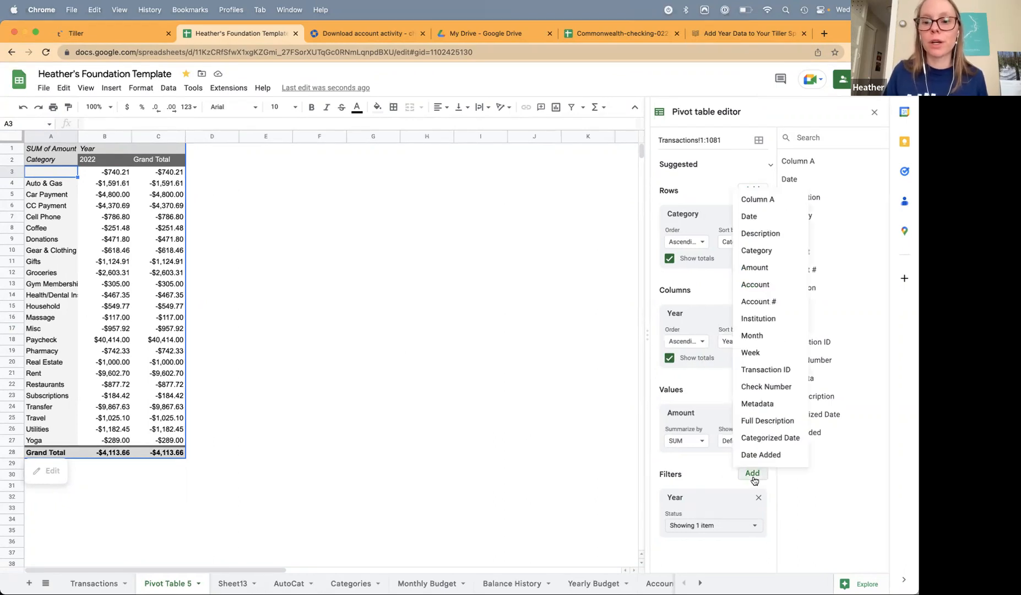
left_click(757, 250)
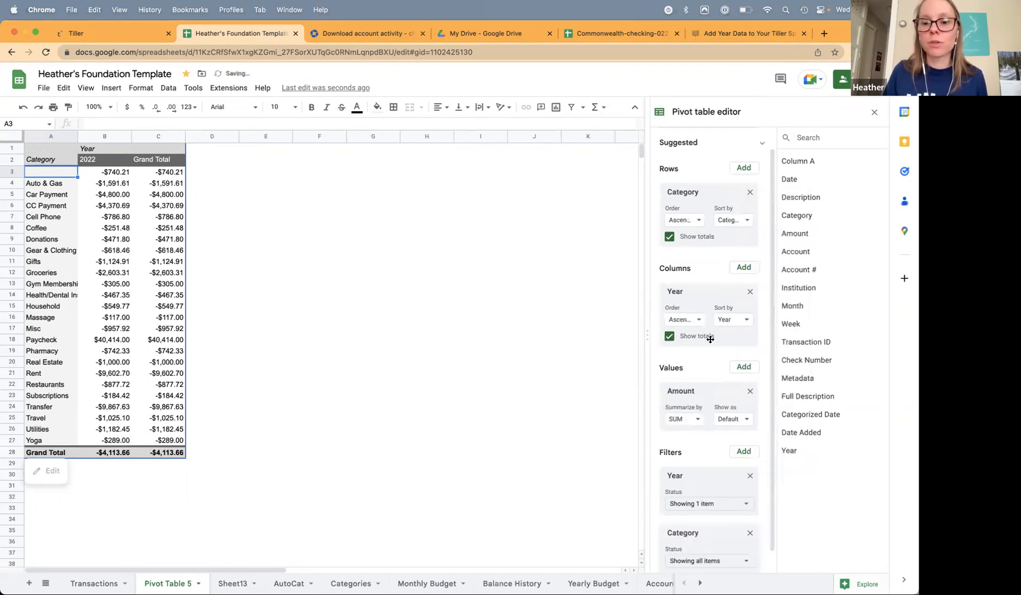
scroll(688, 422, "down", 1)
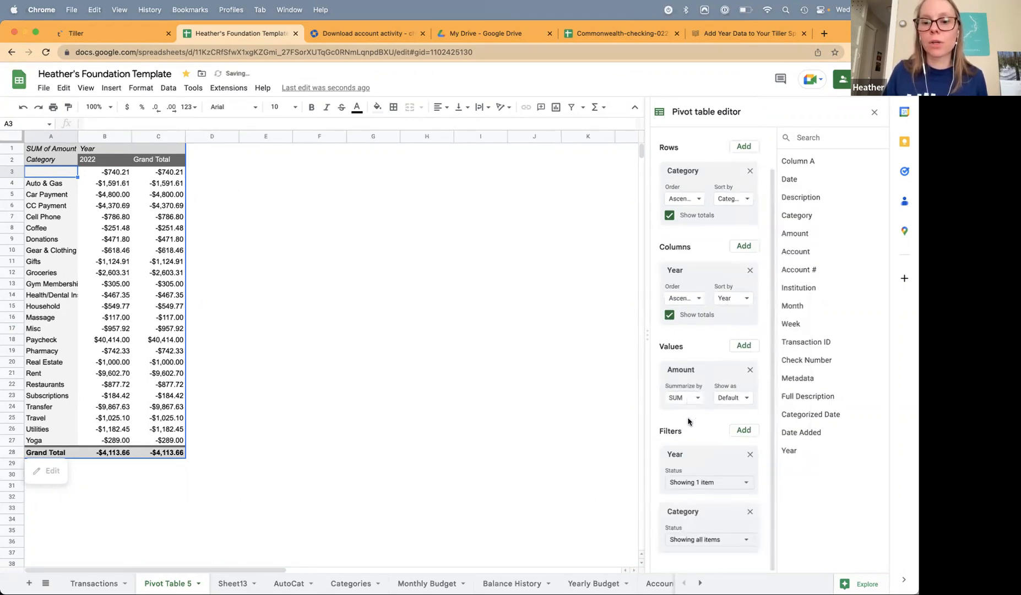
left_click(730, 542)
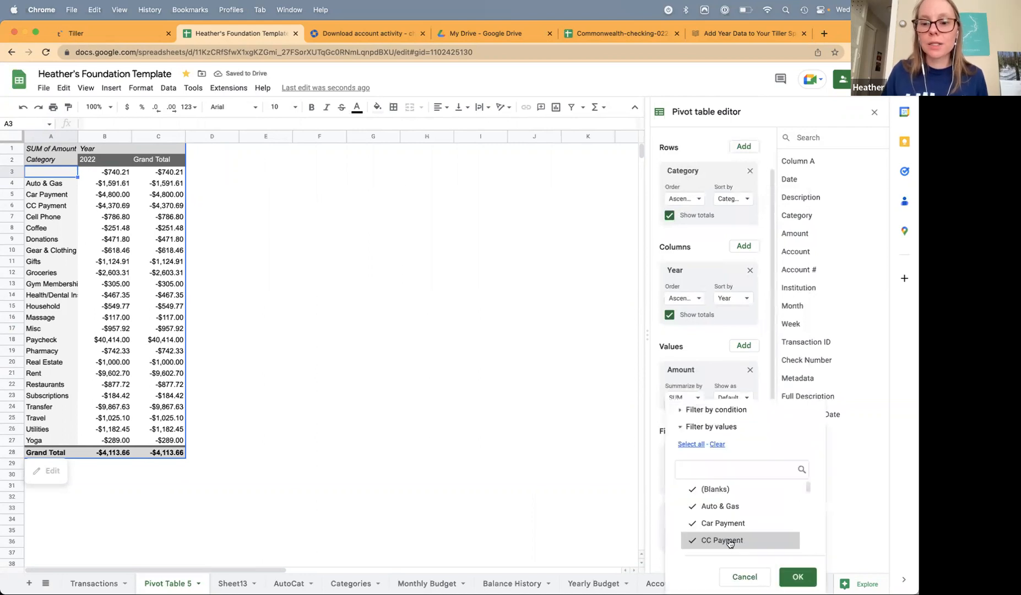
left_click(717, 444)
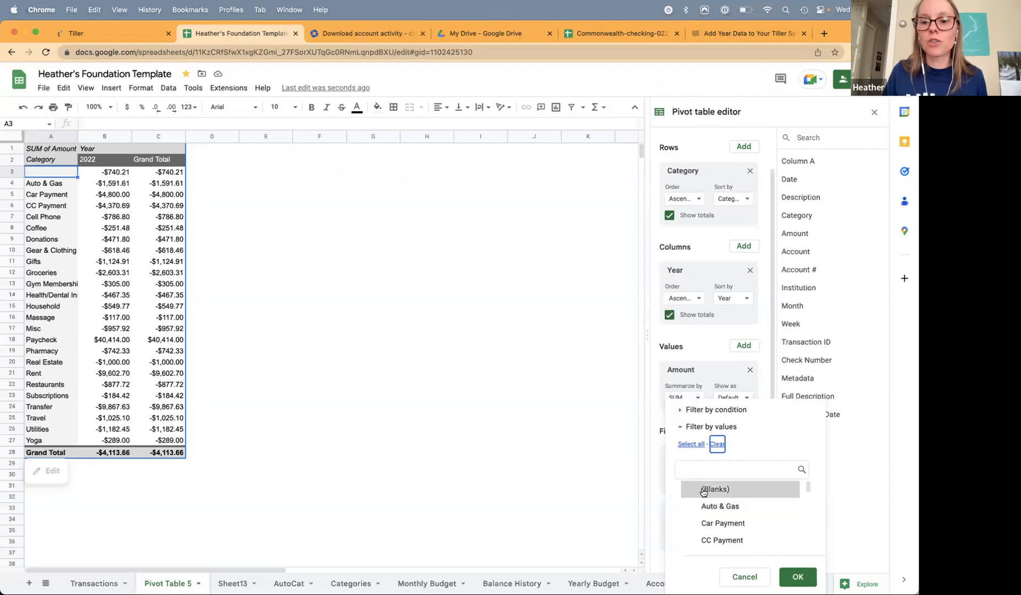
- Select Auto & Gas, Donations, Travel and Utilities in the Category filter and apply it
scroll(741, 510, "down", 3)
scroll(751, 511, "down", 1)
scroll(733, 511, "up", 1)
left_click(730, 511)
scroll(732, 513, "up", 3)
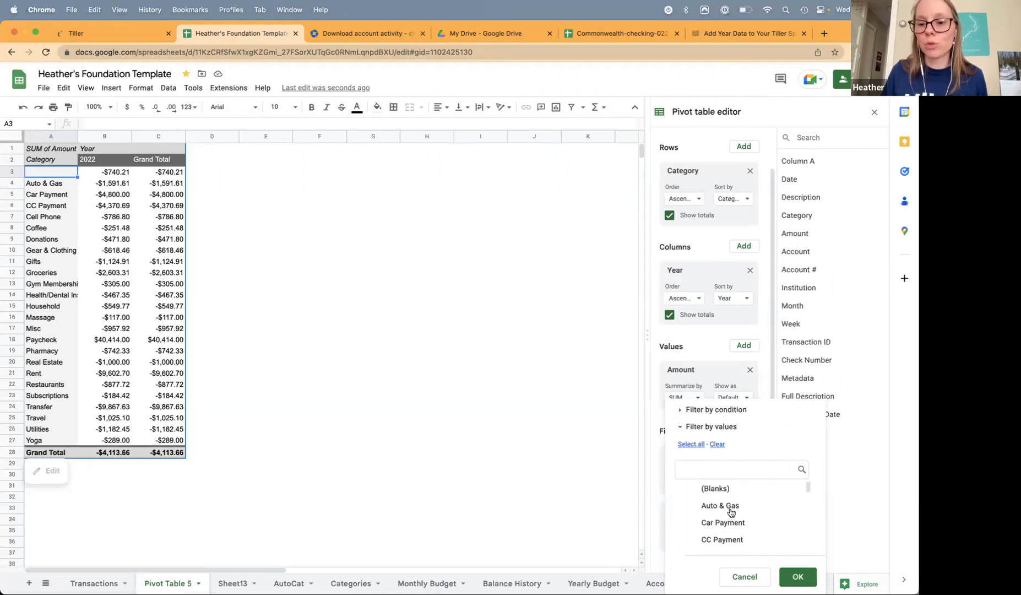
left_click(736, 510)
scroll(741, 510, "down", 5)
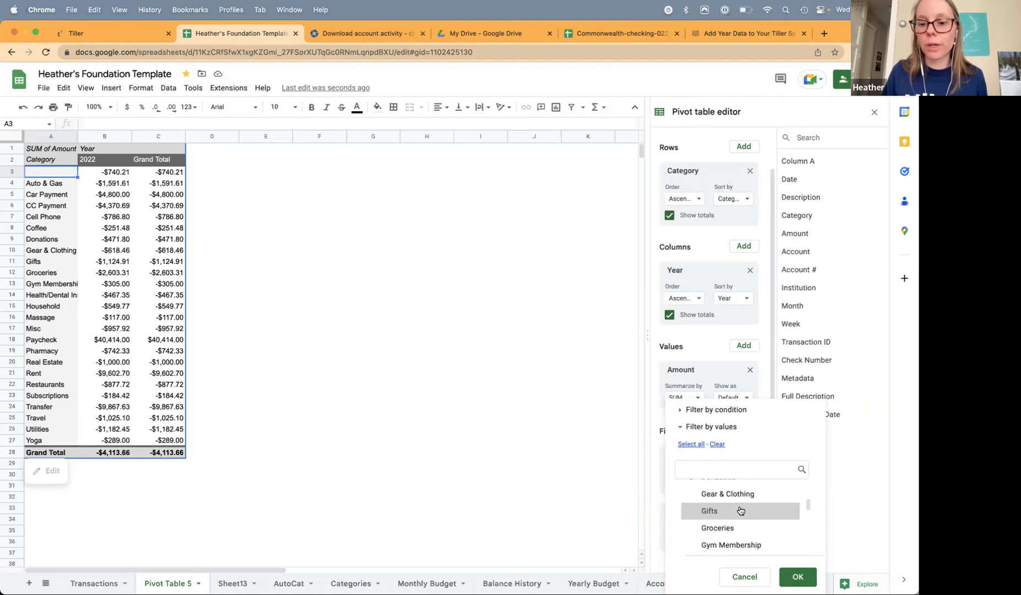
scroll(741, 511, "down", 5)
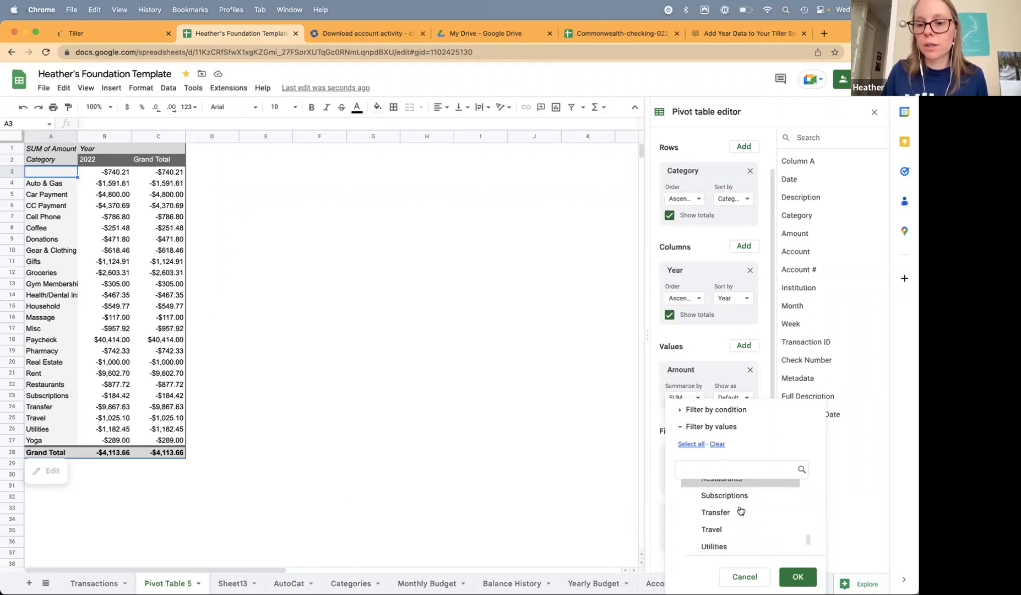
scroll(741, 511, "down", 1)
left_click(734, 523)
left_click(735, 508)
left_click(798, 577)
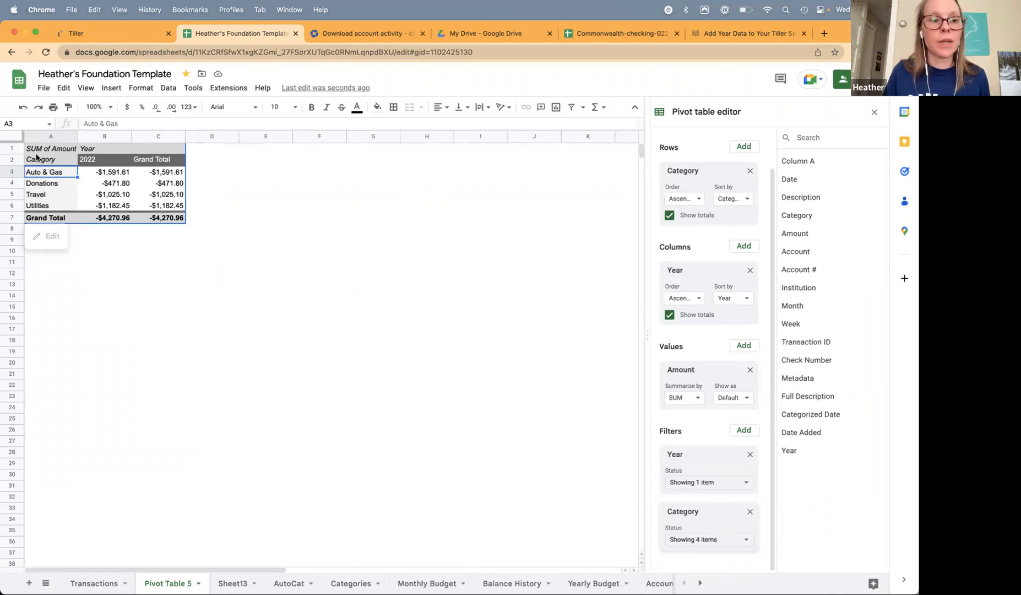
- Go through the 2022 amounts for Auto & Gas, Donations, Travel and Utilities in the filtered pivot table
left_click(112, 174)
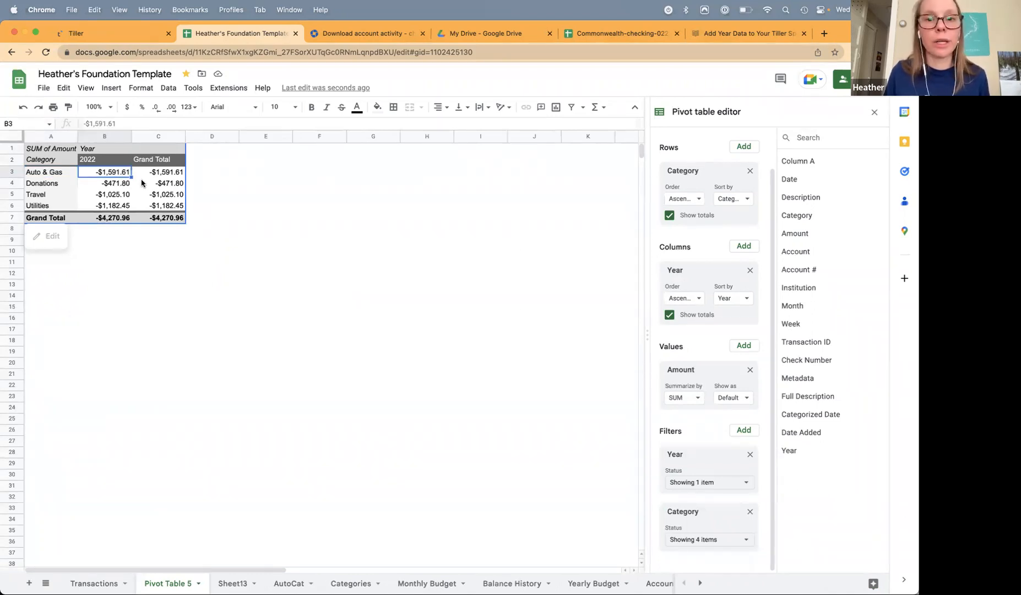
key("Down")
key("Down")
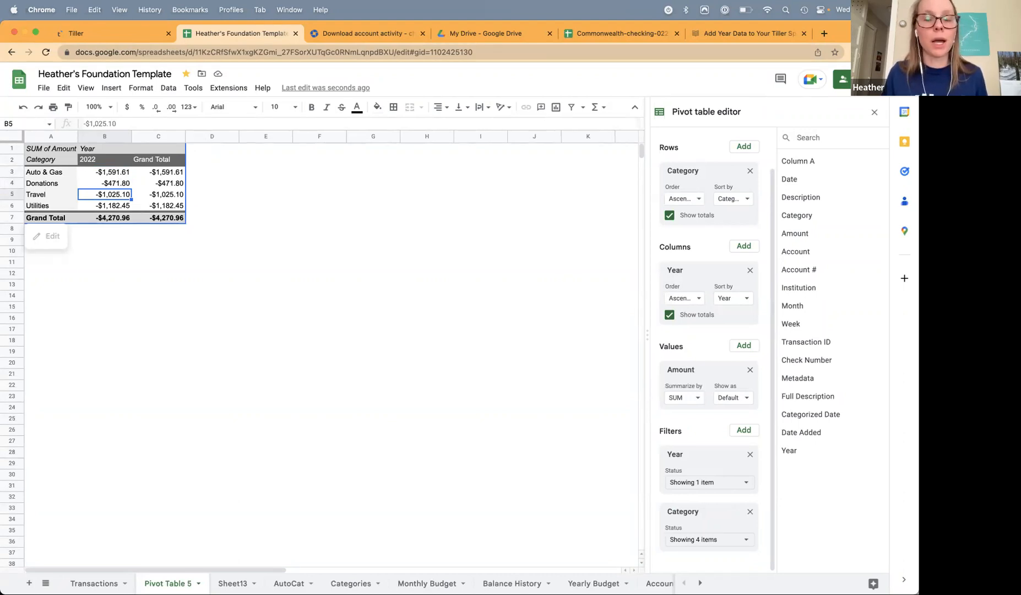
key("Down")
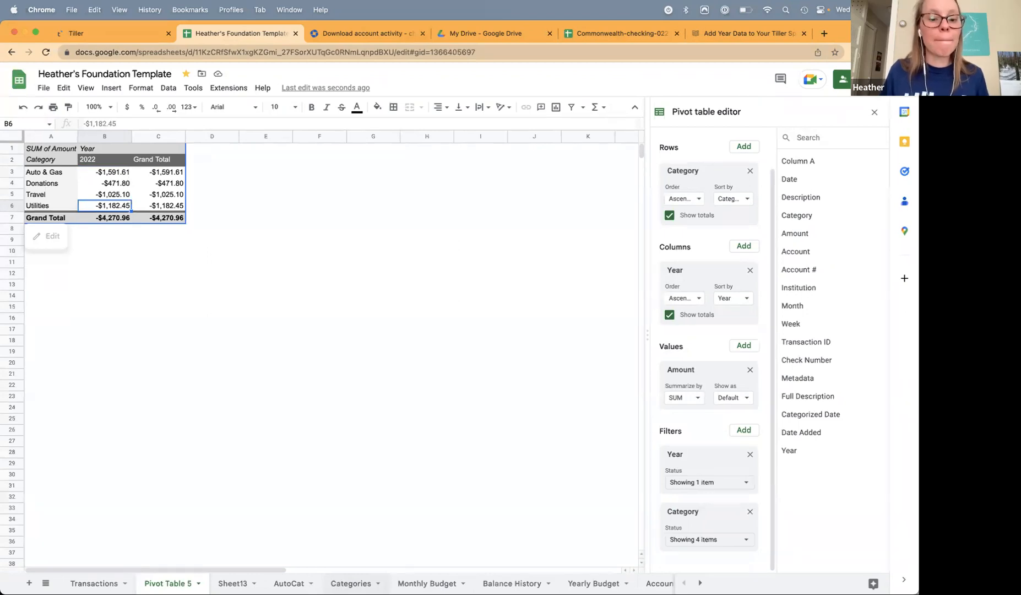
- Open the Categories sheet and review the category list down to the first empty row, cell A25
left_click(351, 583)
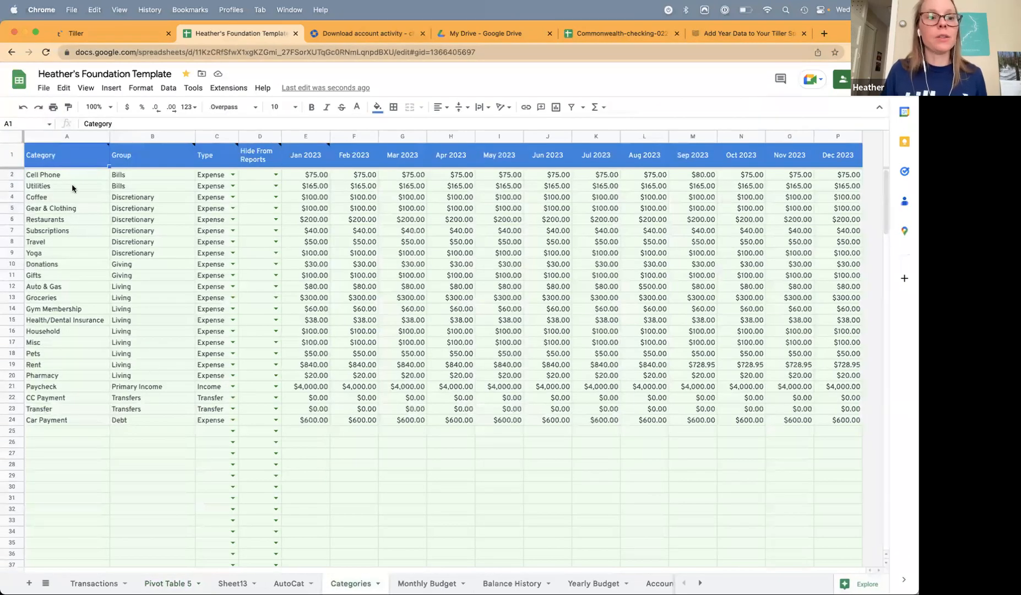
left_click_drag(69, 175, 59, 440)
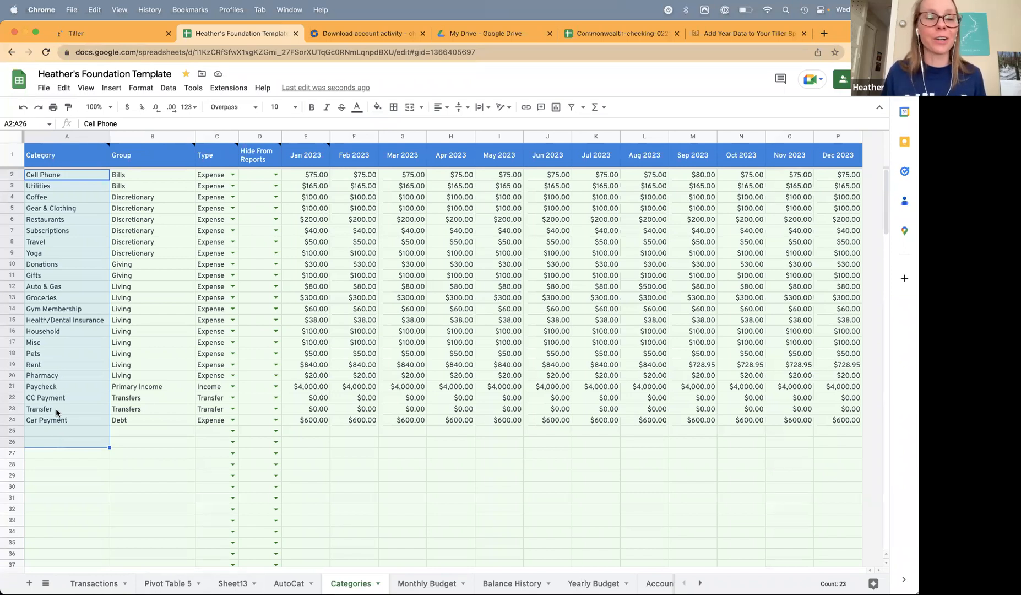
left_click(81, 334)
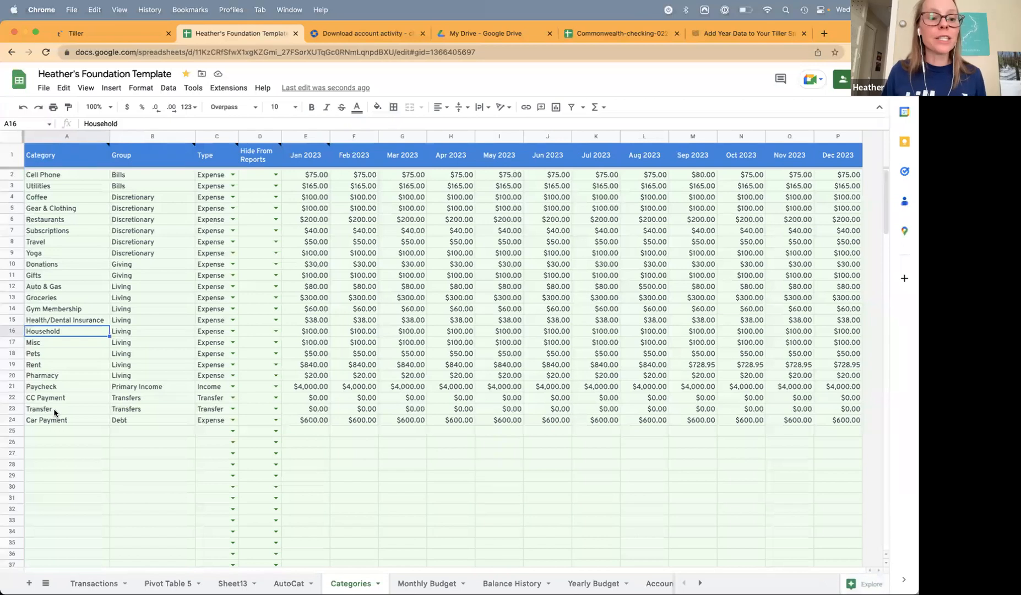
left_click(54, 431)
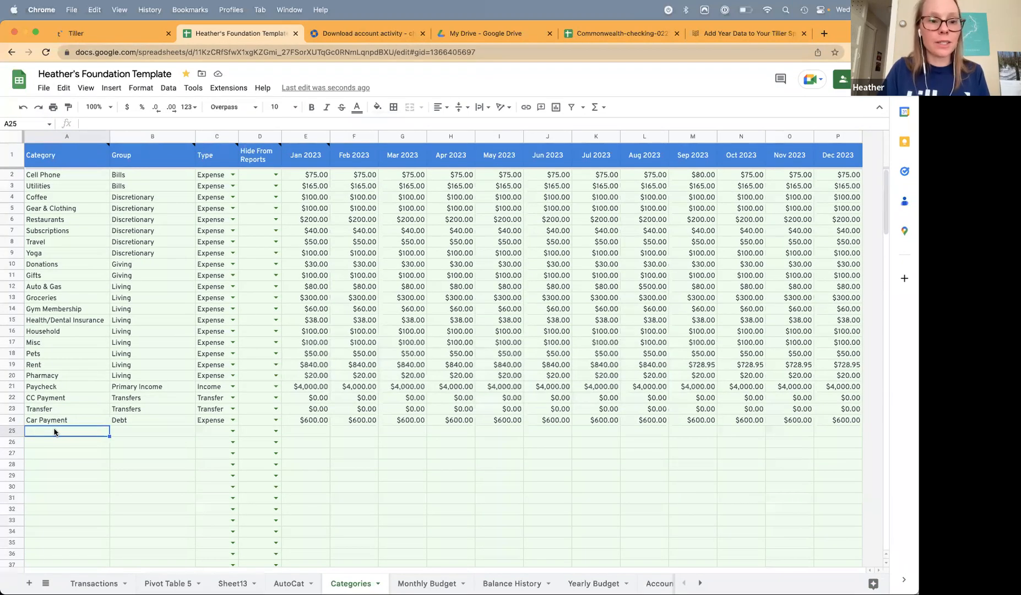
- Add a Supplies category in row 25 of the Categories sheet with group Business and type Expense
type("Supplies")
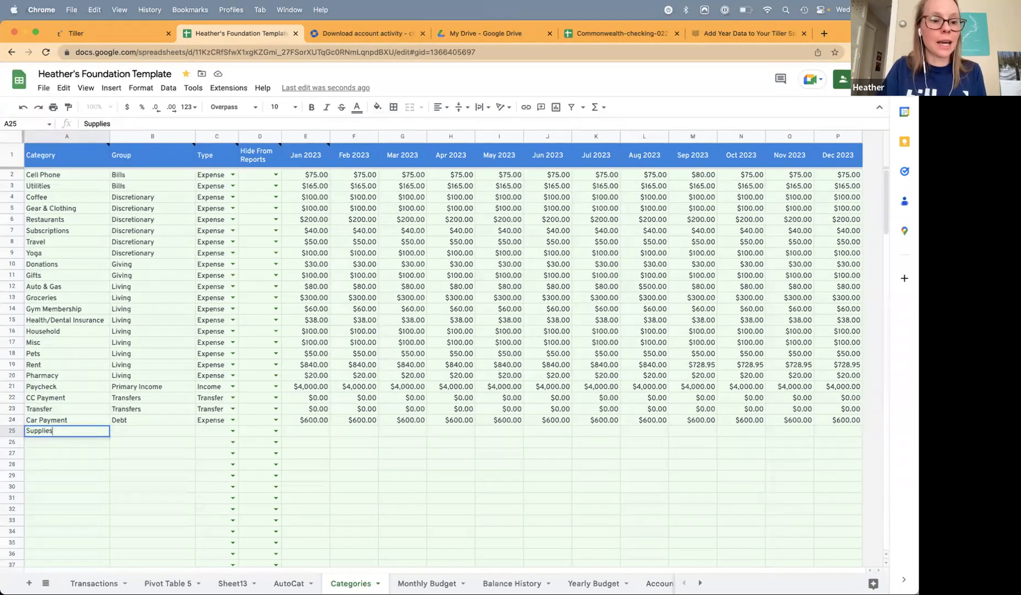
key("Tab")
type("Busi")
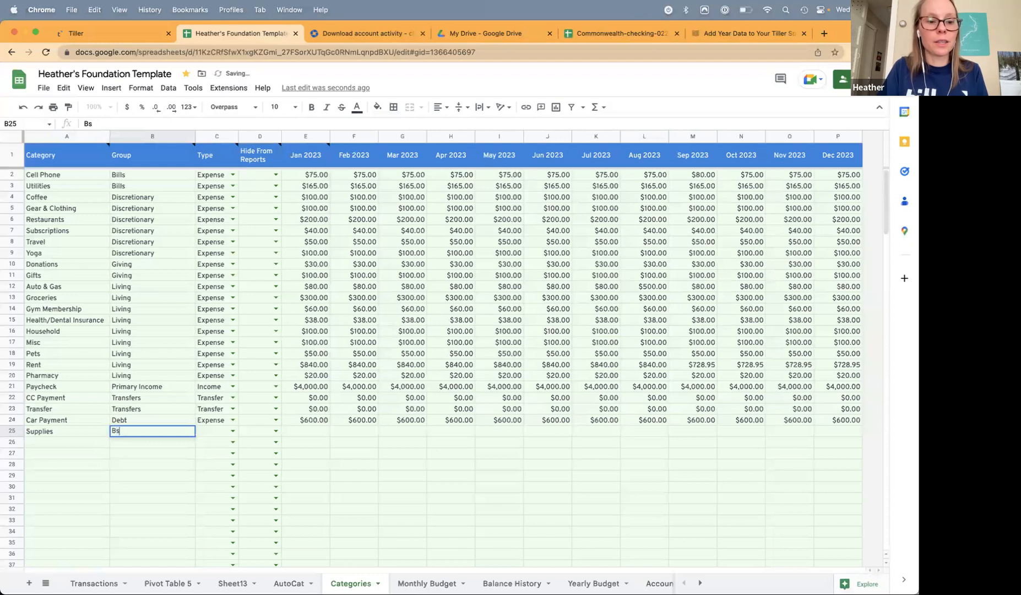
type("ness")
key("Tab")
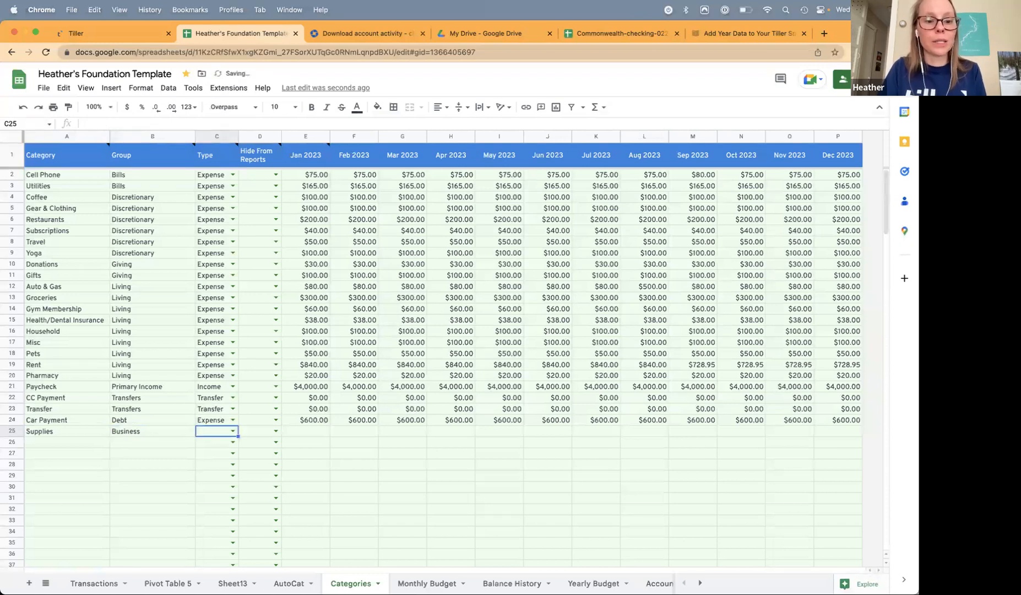
type("Expense")
left_click(84, 453)
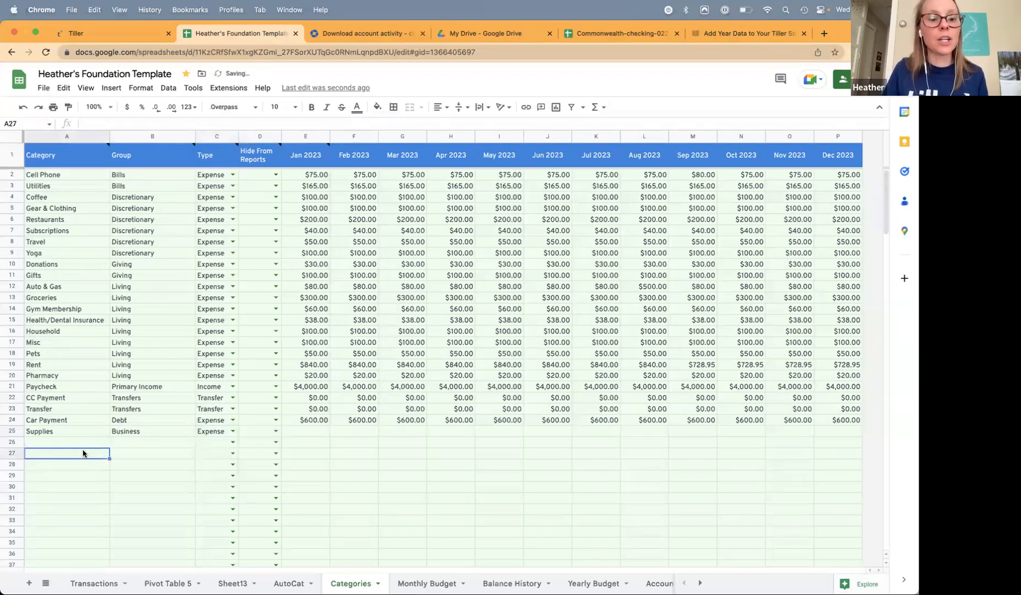
left_click(62, 431)
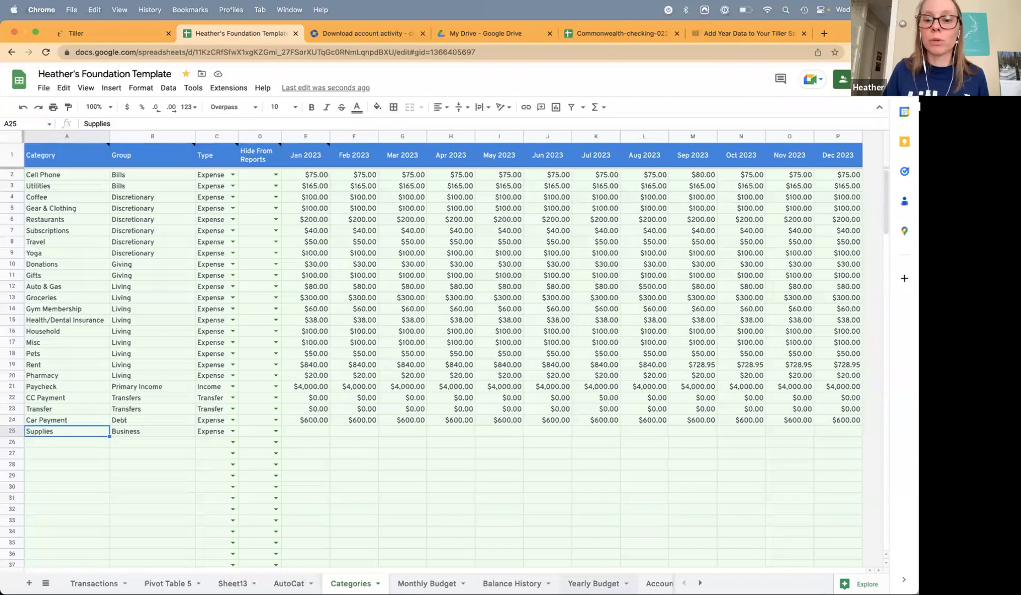
- Return to the Pivot Table 5 sheet and check the values offered in its Category filter, leaving the filter as is
left_click(701, 583)
scroll(315, 583, "left", 2)
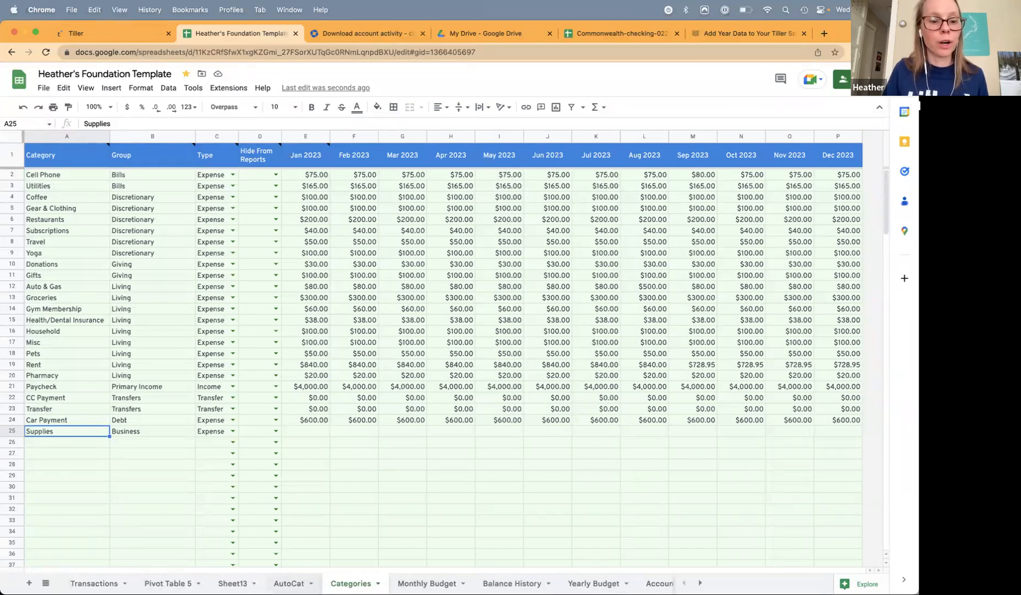
left_click(168, 583)
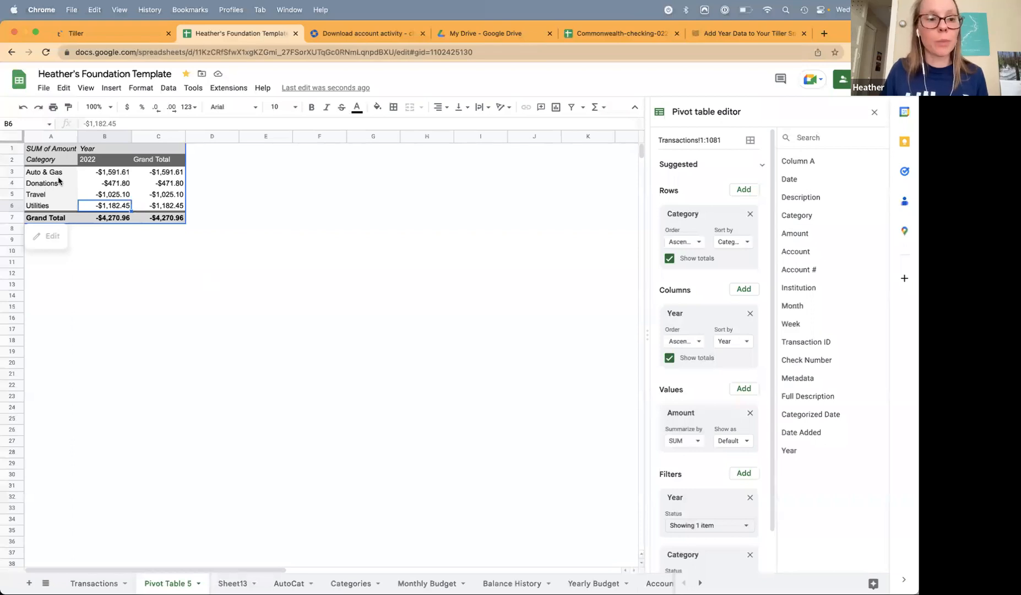
scroll(703, 500, "down", 2)
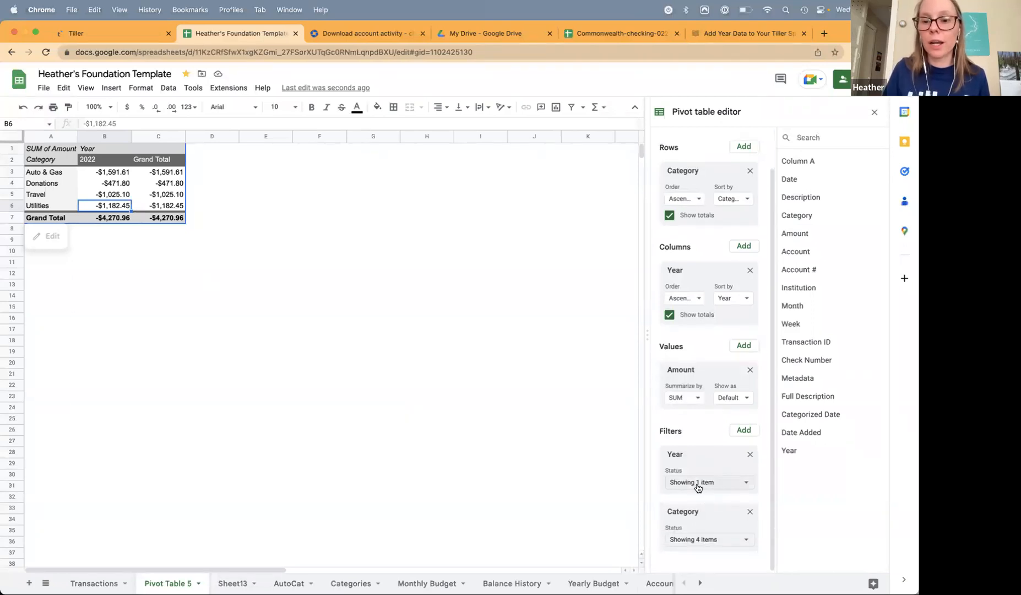
left_click(695, 538)
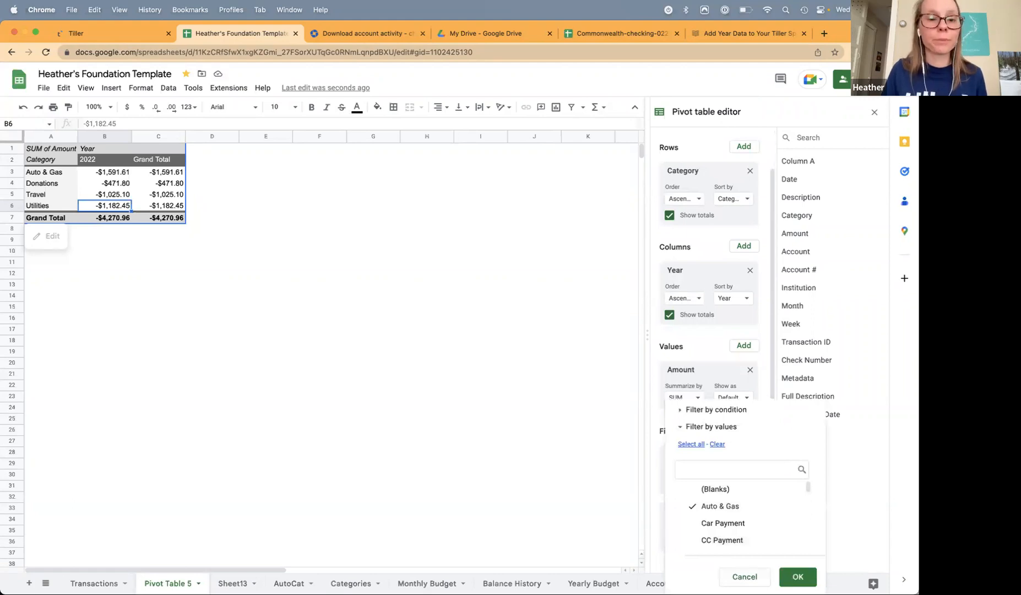
left_click(744, 577)
- Switch to the Tiller-Foundation-Template workbook in Excel and insert a PivotTable from the entire Transactions sheet on a new worksheet
mouse_move(425, 578)
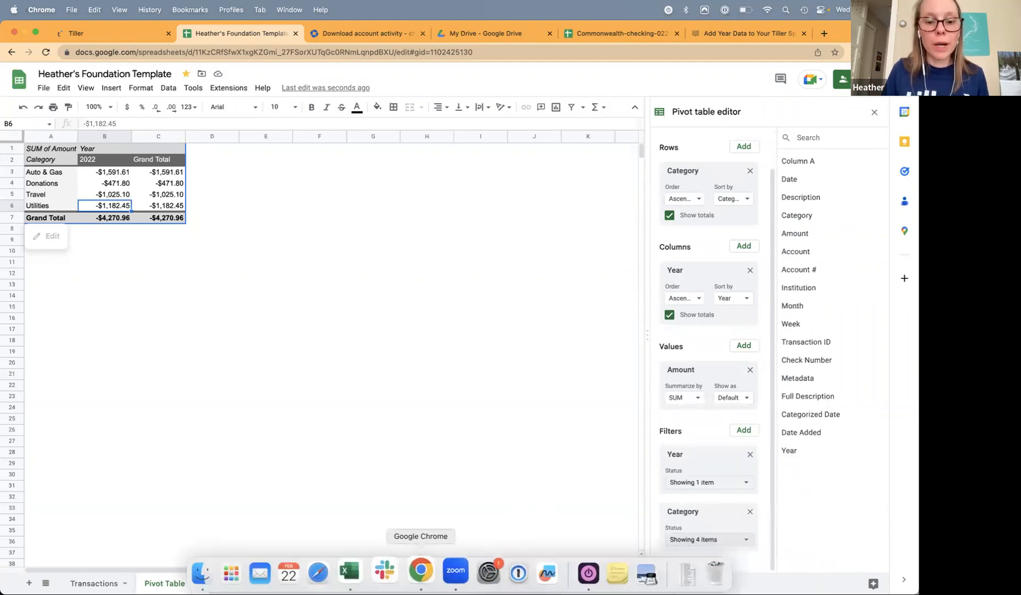
left_click(356, 573)
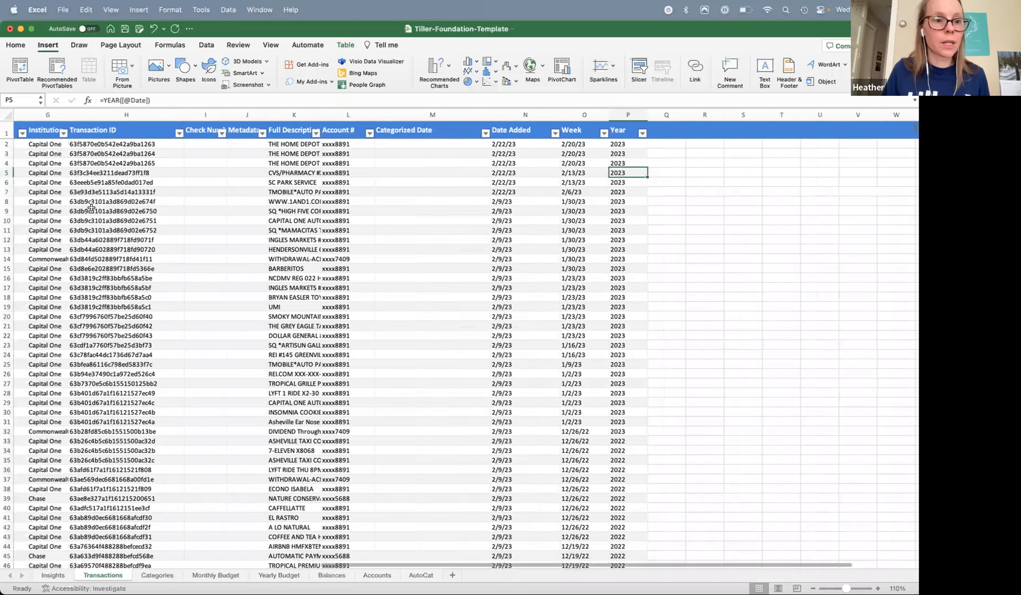
scroll(91, 207, "left", 10)
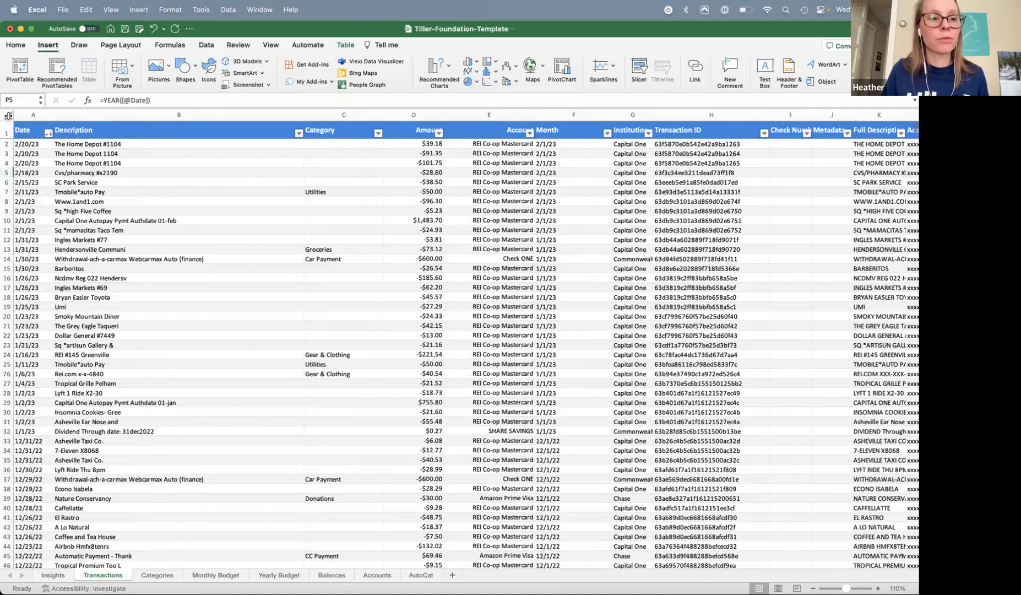
left_click(7, 115)
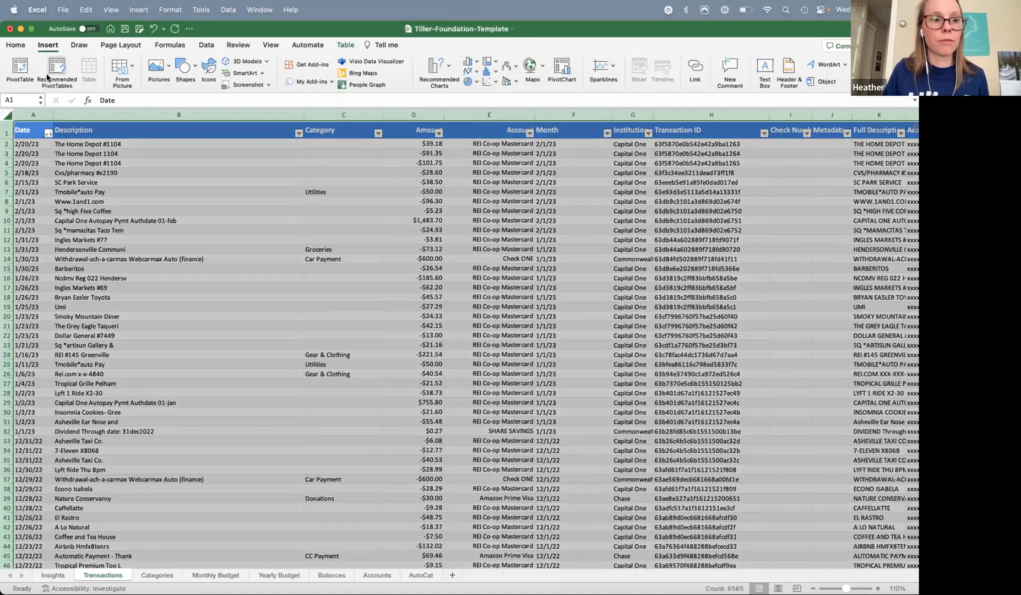
left_click(21, 68)
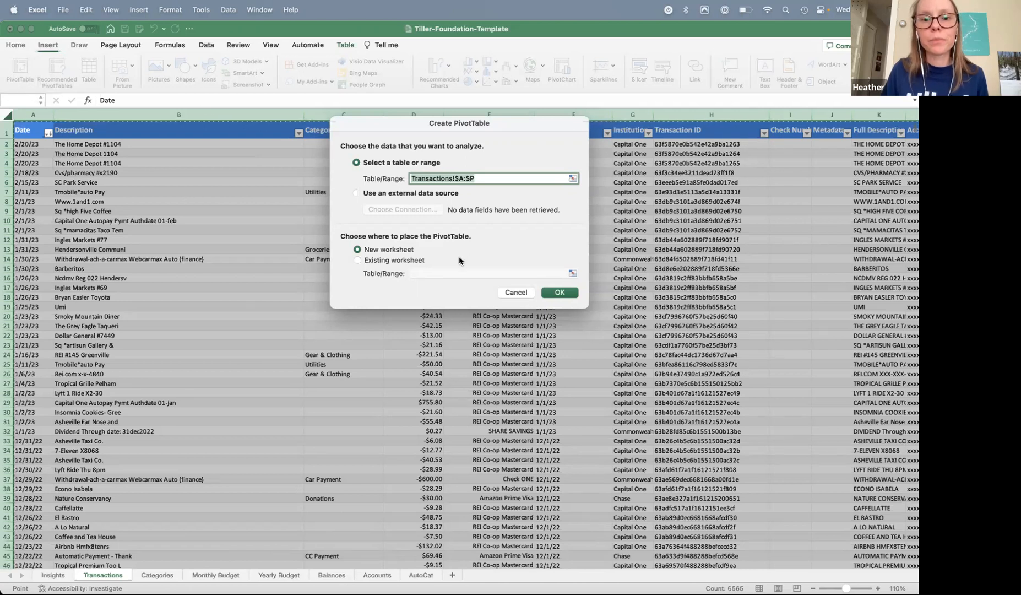
left_click(570, 293)
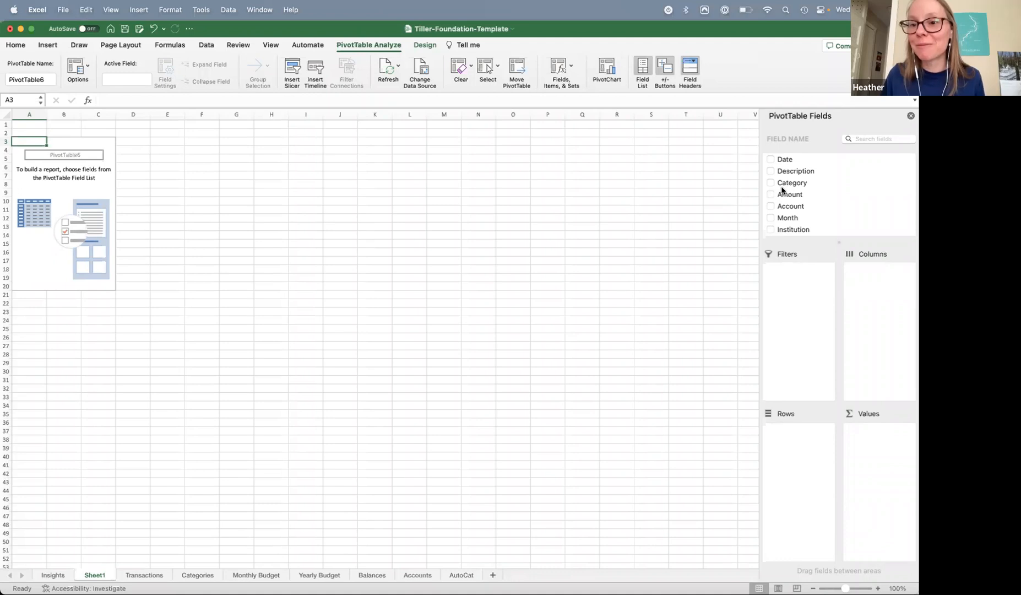
- Add the Category field to the PivotTable's rows
scroll(791, 185, "down", 3)
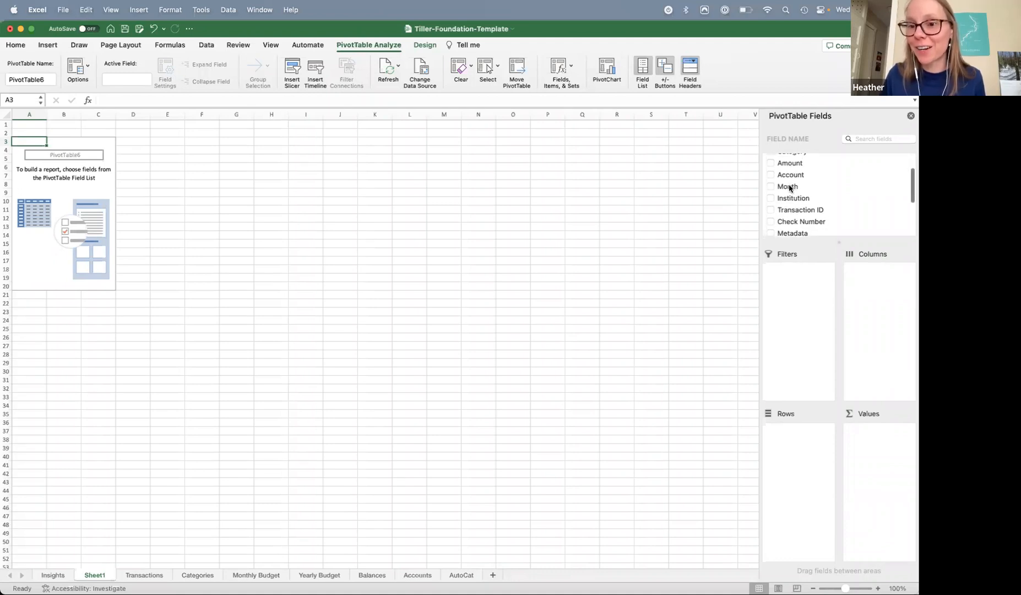
scroll(790, 188, "up", 3)
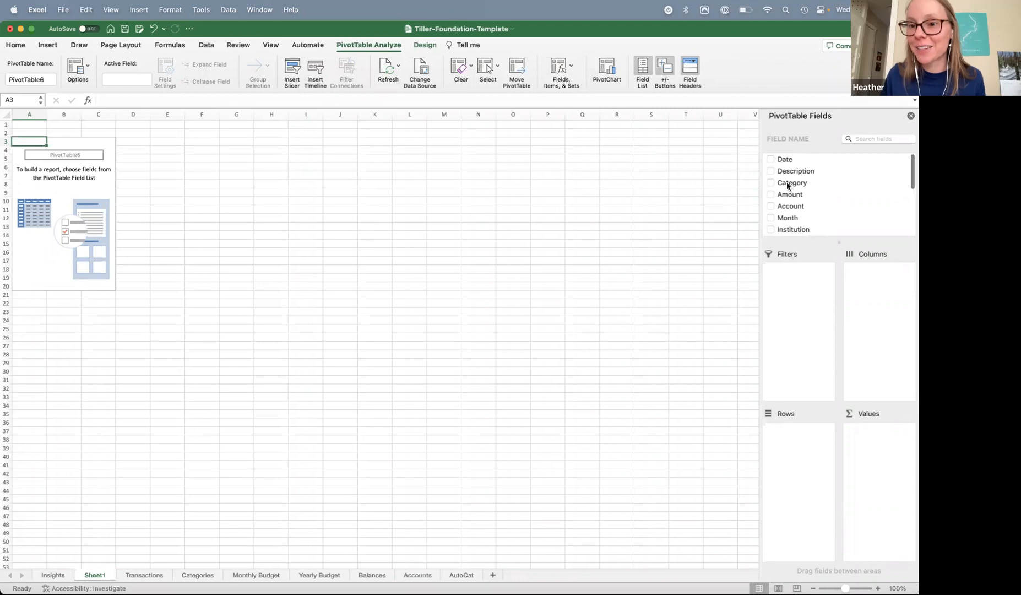
left_click_drag(788, 185, 800, 473)
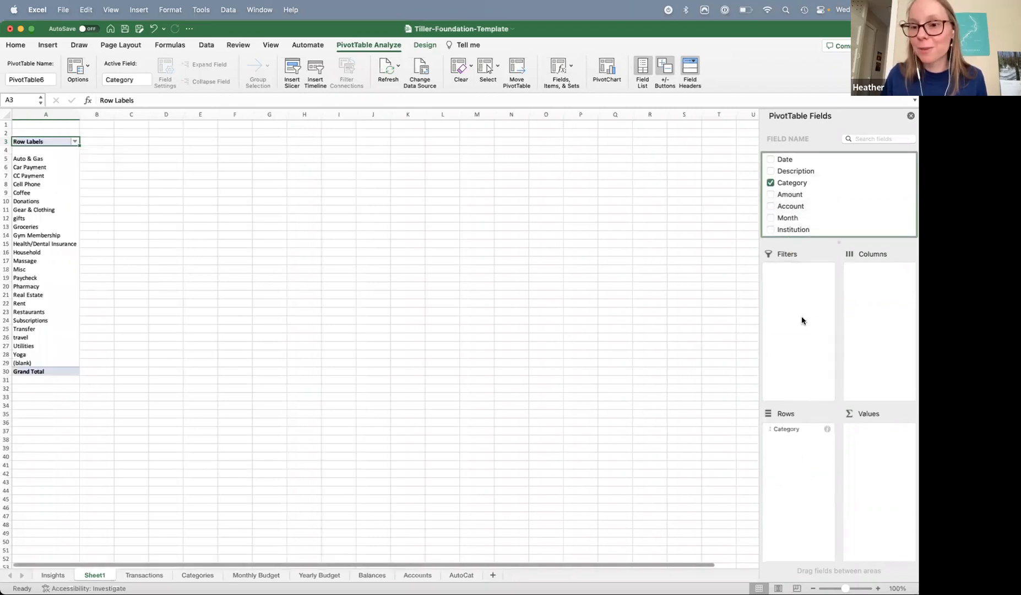
- Add Year to the PivotTable's columns and summarize Amount by sum as its values
scroll(793, 207, "down", 5)
left_click_drag(782, 235, 874, 317)
scroll(777, 220, "up", 3)
scroll(782, 223, "down", 3)
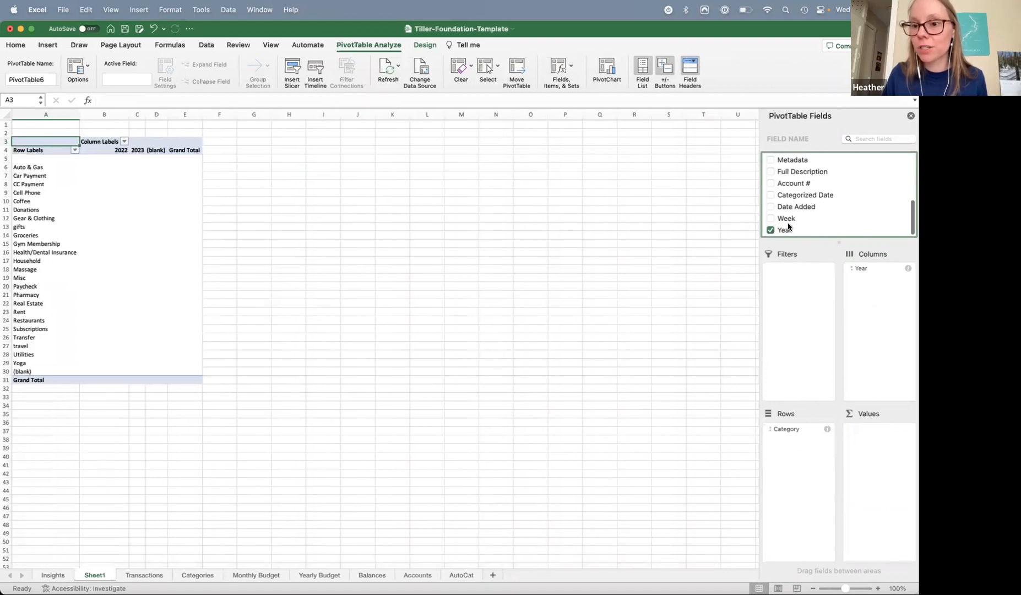
scroll(794, 220, "up", 5)
left_click_drag(783, 196, 885, 456)
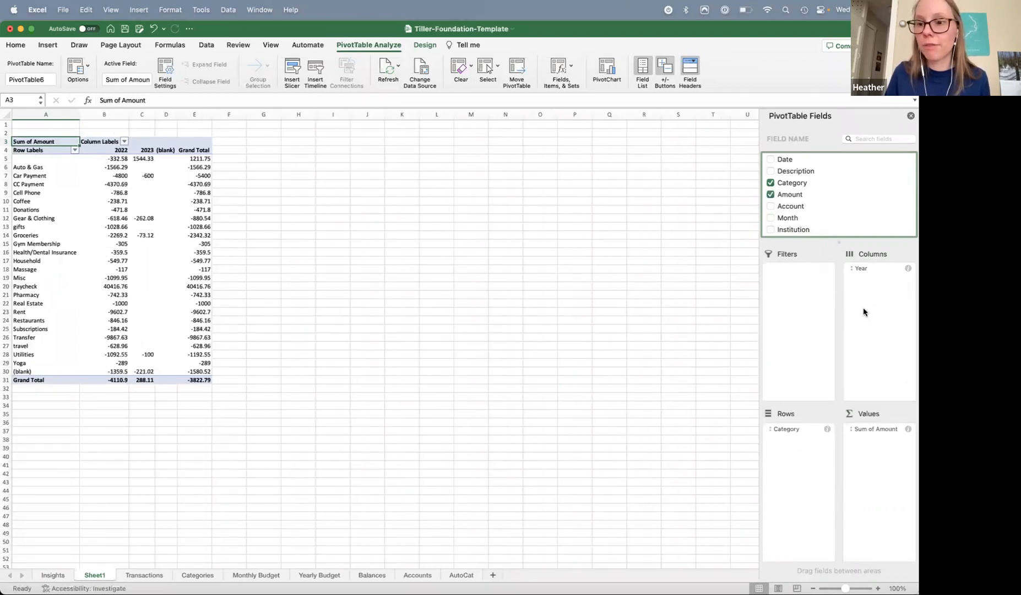
- Move Year from the PivotTable's columns to its filters and limit it to 2022
scroll(786, 193, "down", 5)
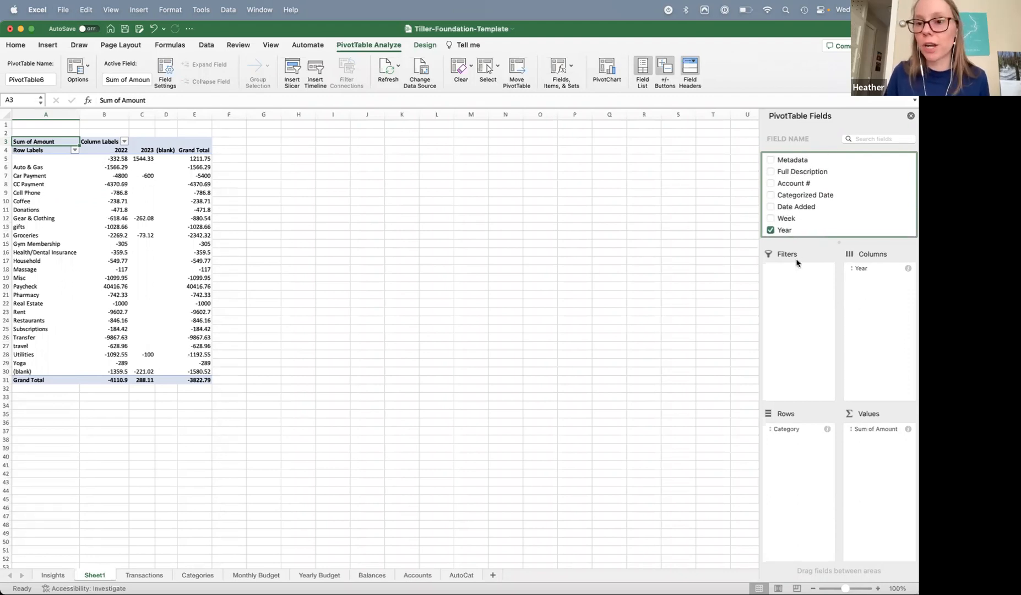
left_click_drag(788, 303, 790, 308)
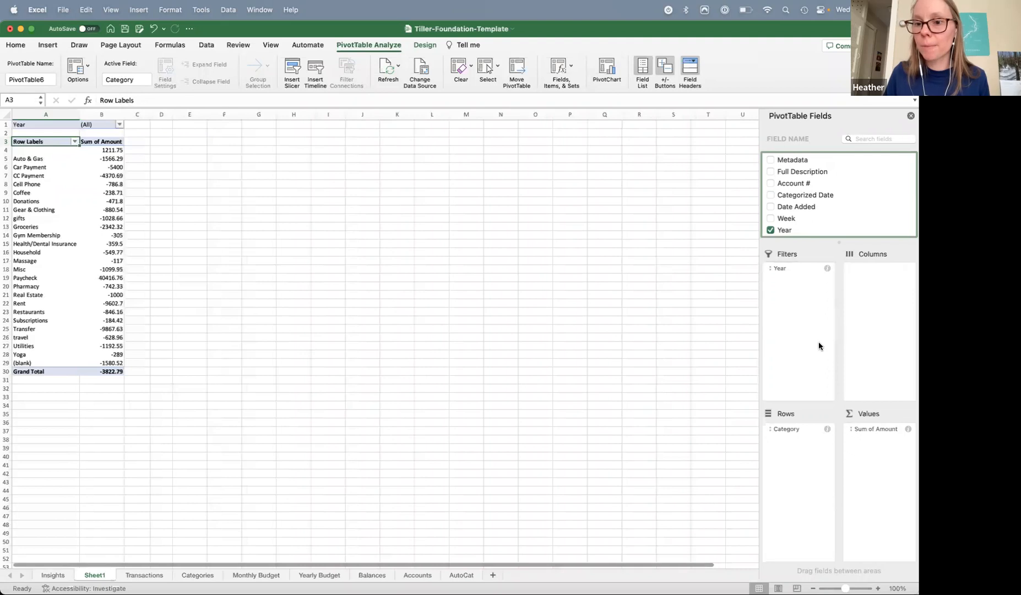
left_click(119, 125)
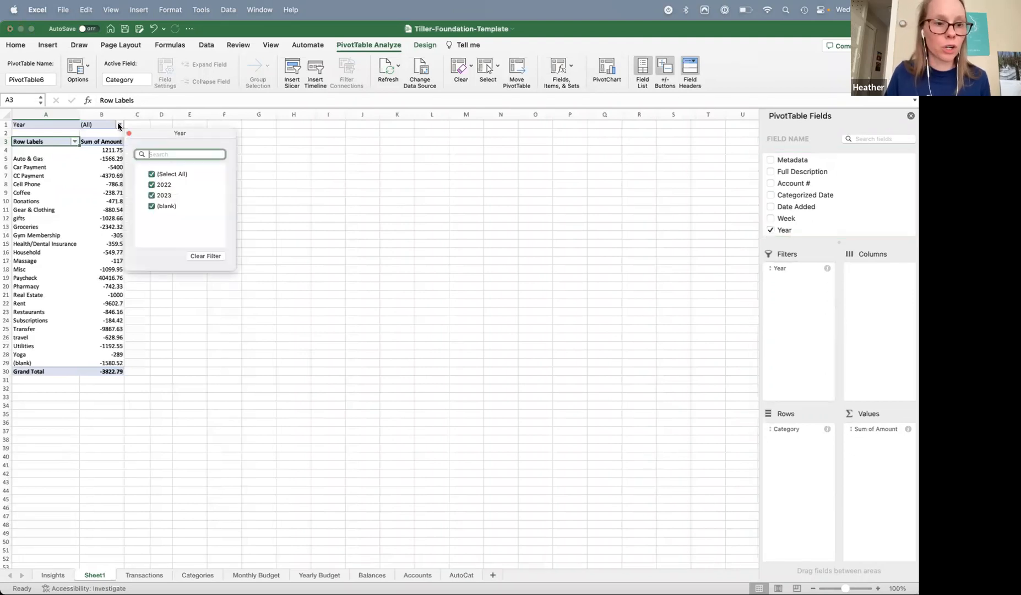
left_click(153, 174)
left_click(153, 186)
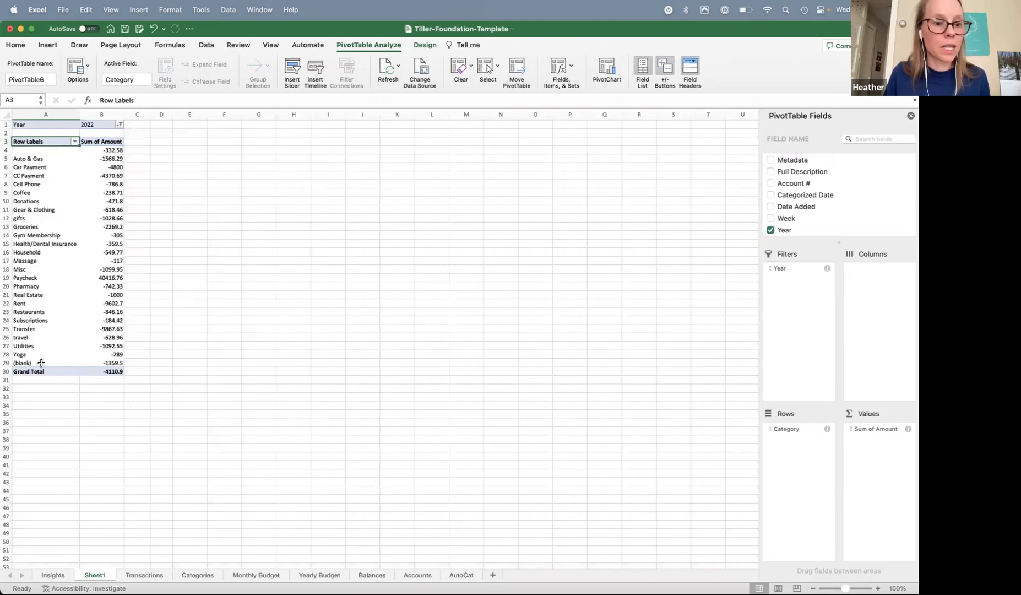
- Examine the unlabelled row and the (blank) row of the PivotTable along with their amounts
left_click(34, 150)
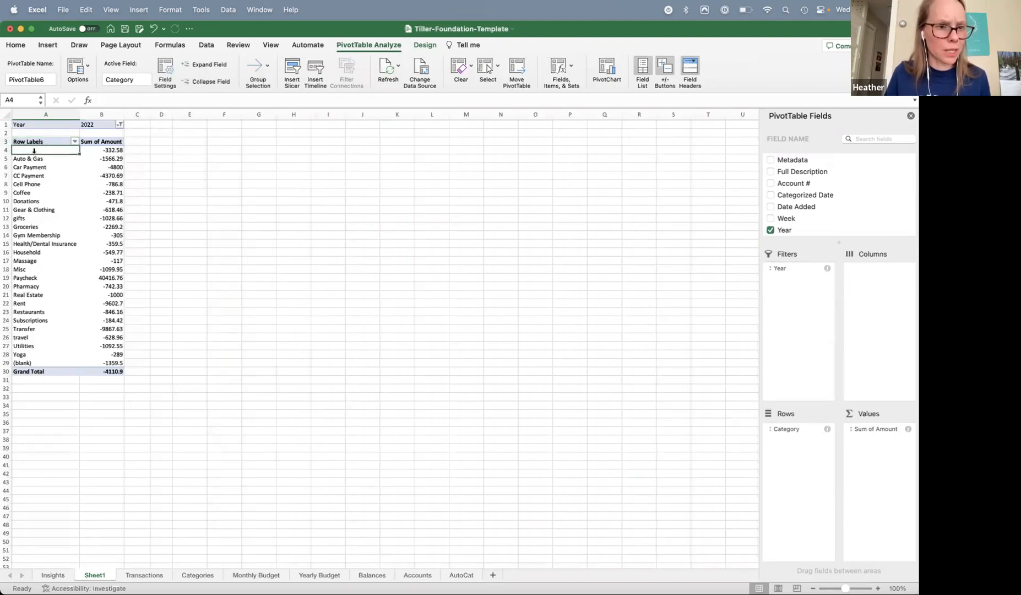
left_click(122, 154)
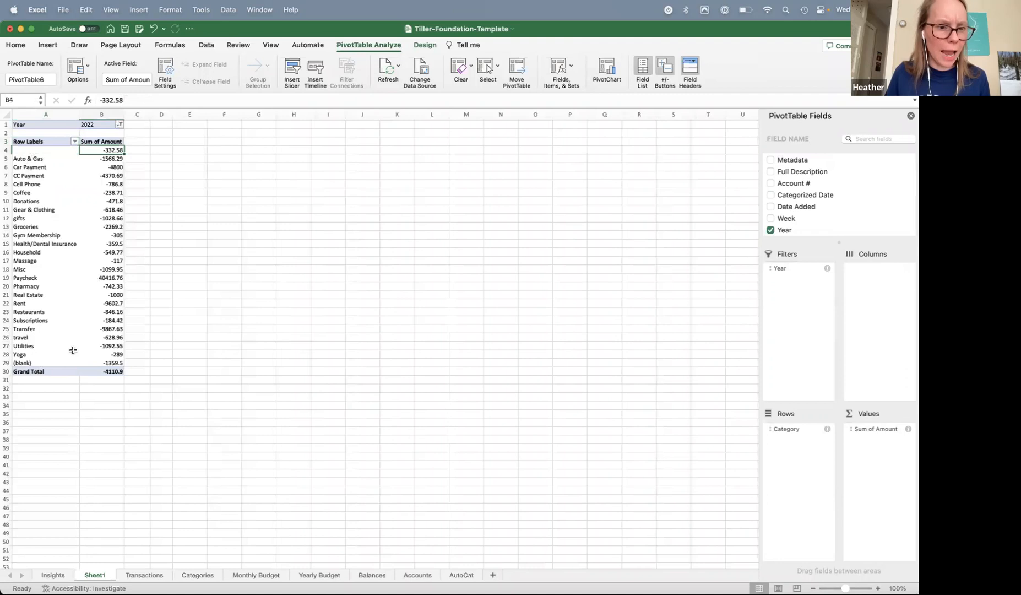
left_click(32, 362)
left_click(118, 363)
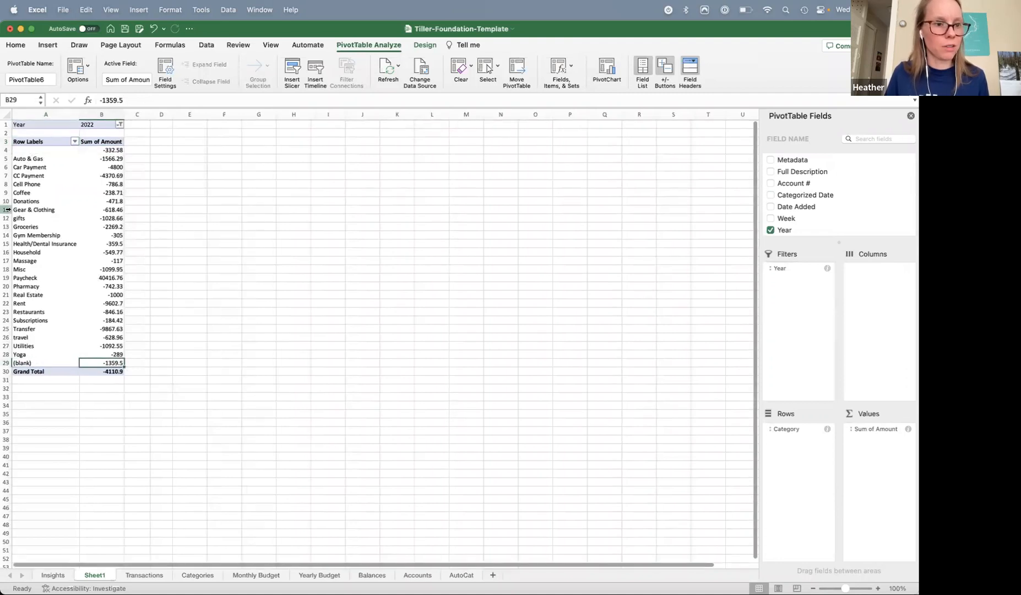
left_click(24, 154)
left_click(24, 151)
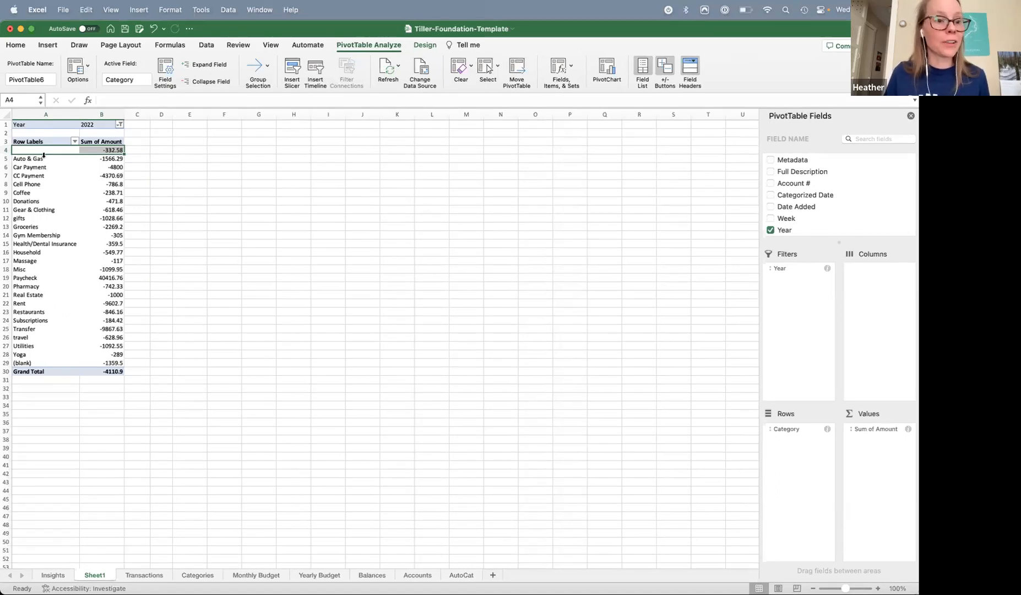
- Move the Category field from the PivotTable's rows to its filters
scroll(785, 195, "up", 10)
left_click(790, 185)
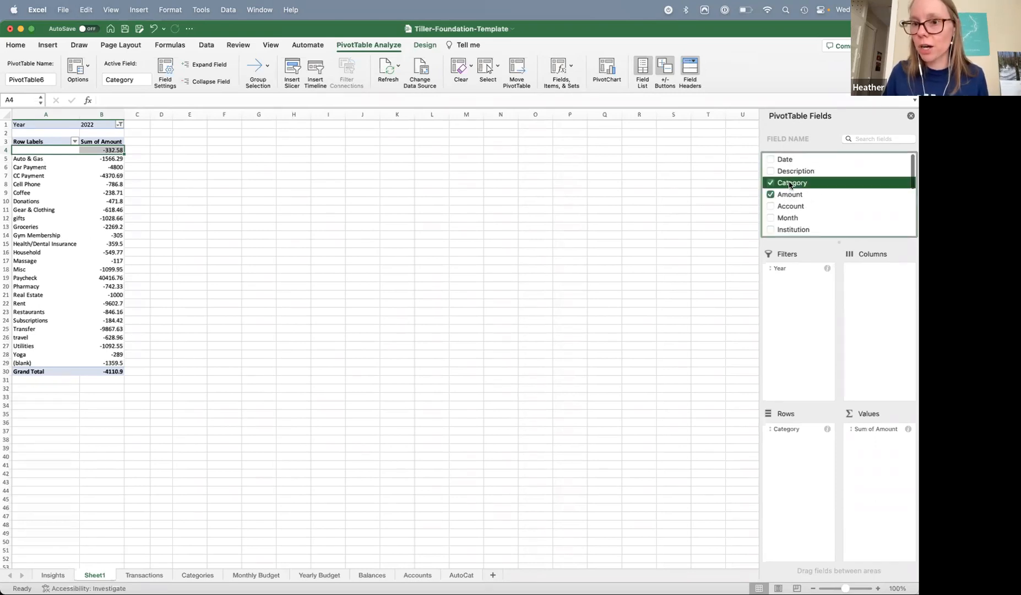
left_click_drag(790, 185, 799, 472)
left_click_drag(791, 185, 794, 302)
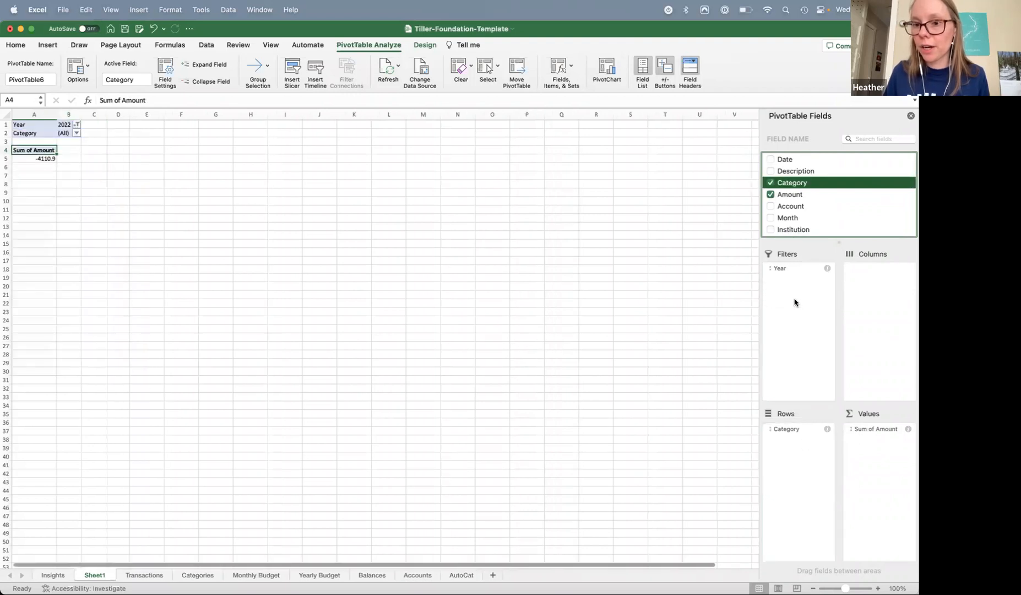
- Limit the PivotTable's Category filter to Auto & Gas and Donations
left_click(77, 126)
left_click(76, 131)
left_click(76, 132)
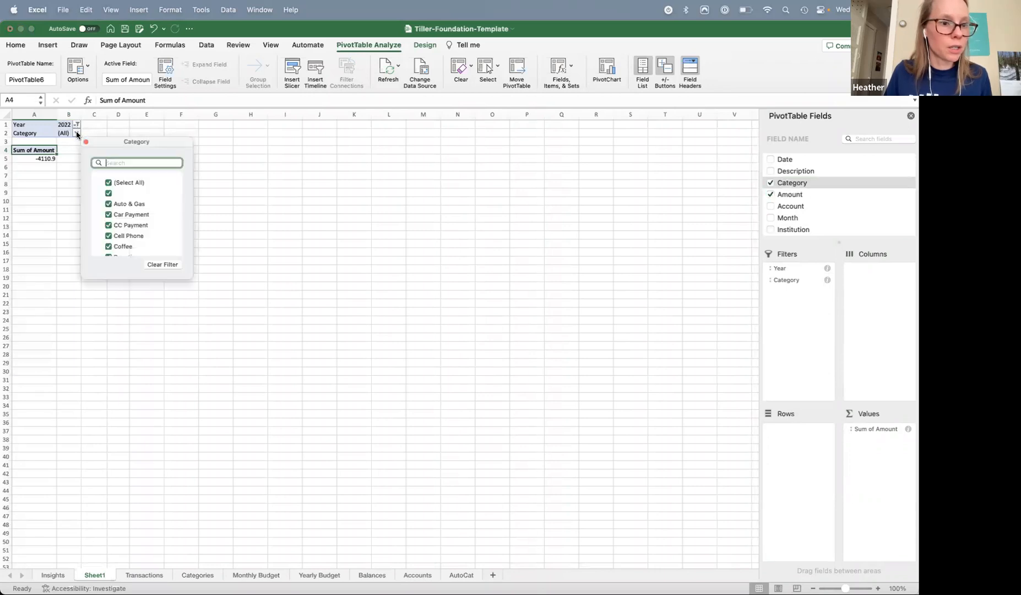
left_click(108, 183)
left_click(108, 204)
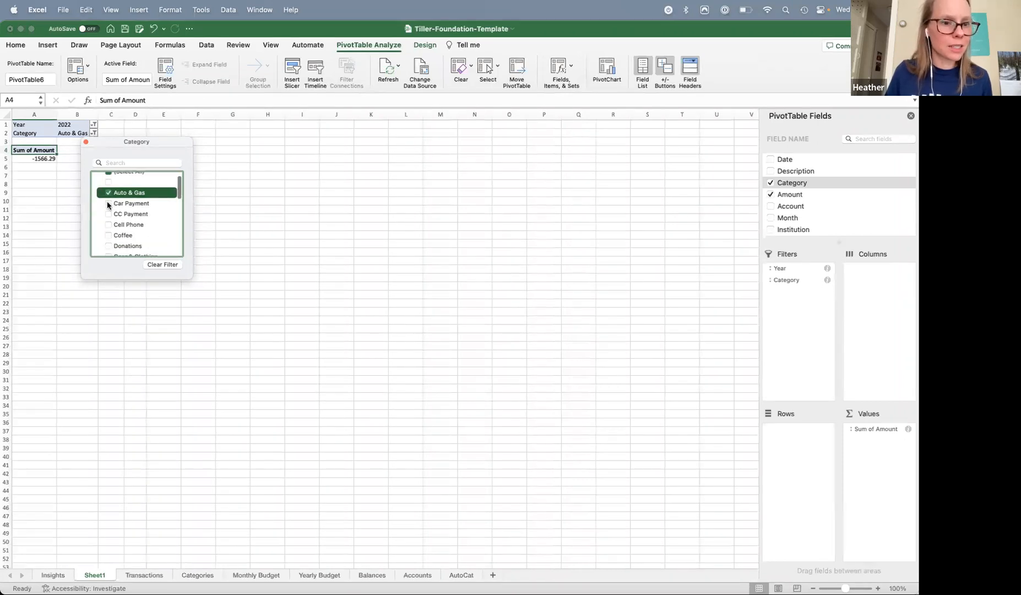
scroll(108, 205, "down", 3)
scroll(108, 201, "down", 2)
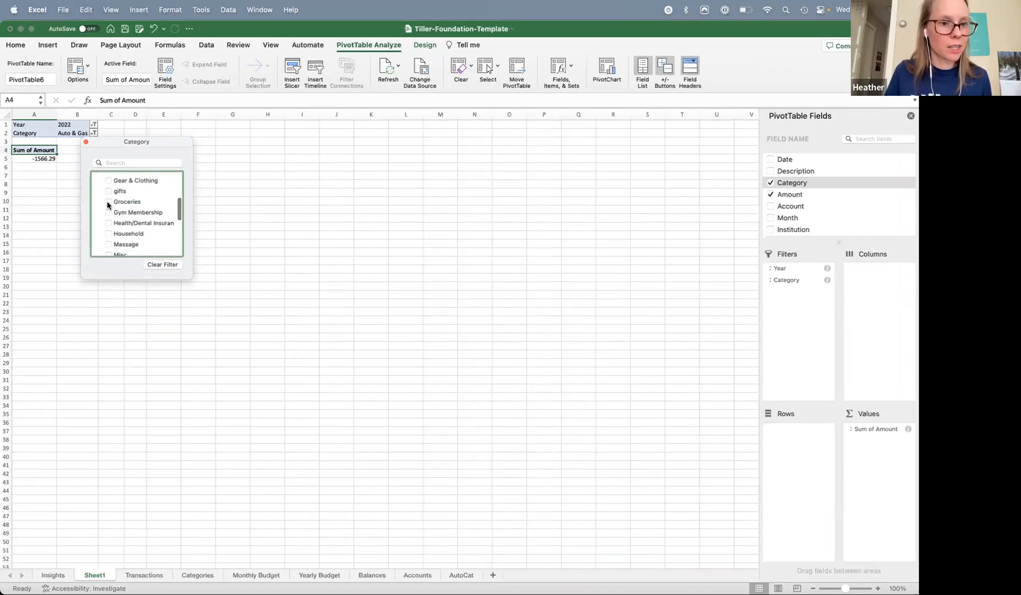
left_click(109, 191)
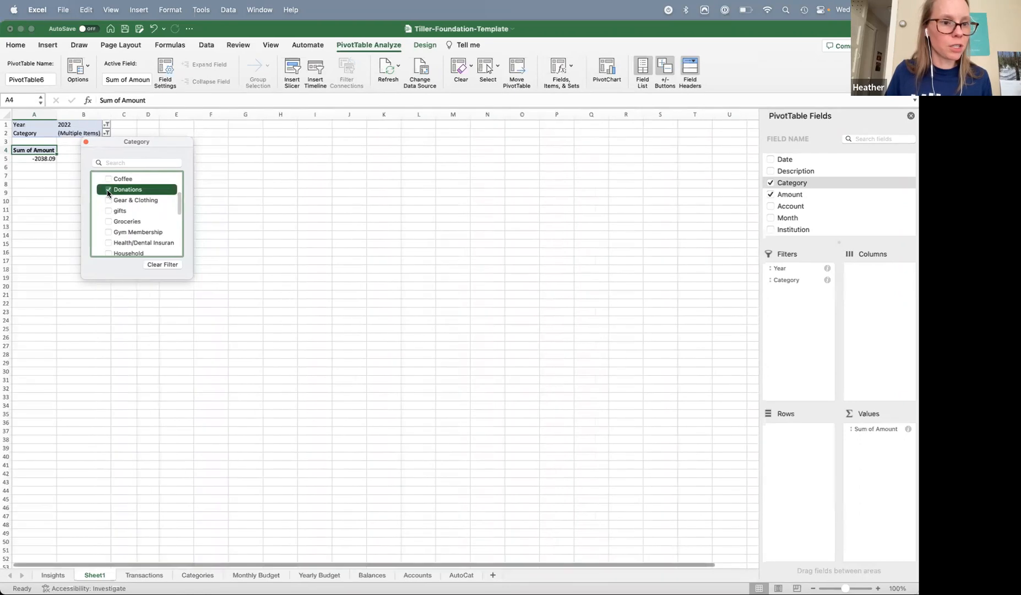
left_click(62, 154)
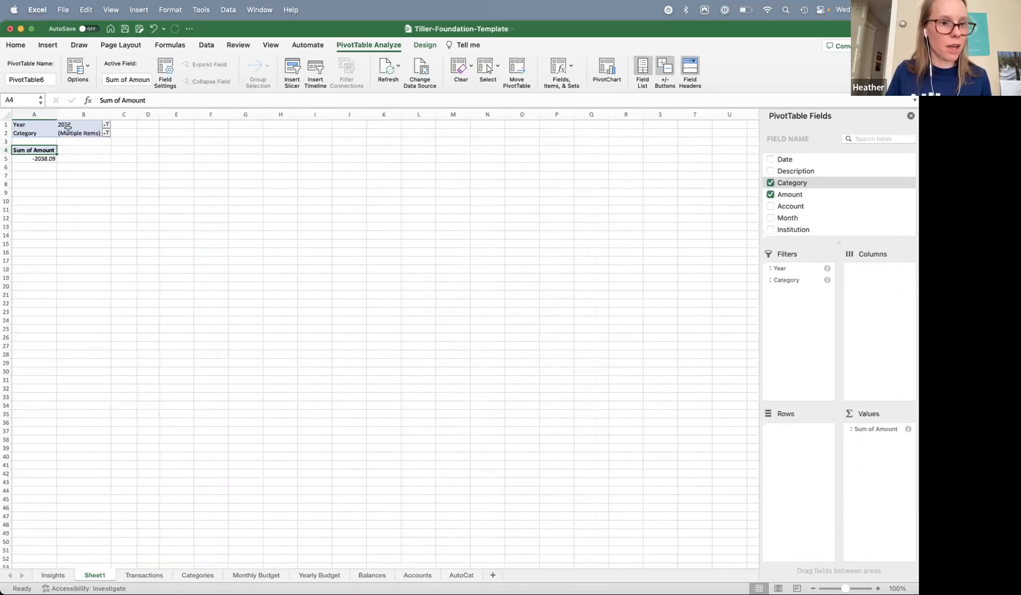
- Clear the PivotTable's Category filter so all categories are included, and remove the Category field from the filters
left_click(106, 133)
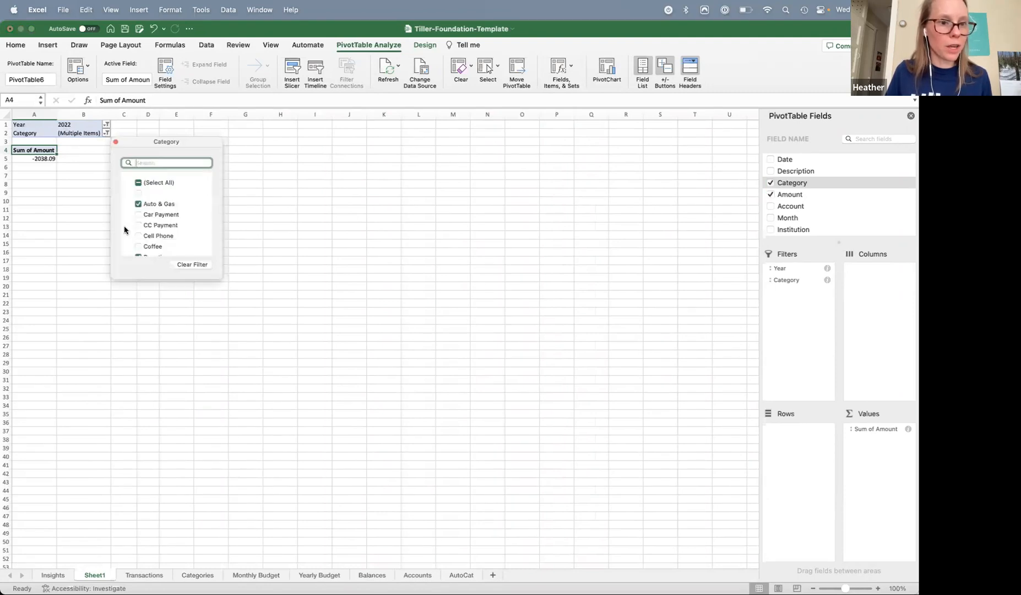
left_click(138, 183)
left_click(73, 165)
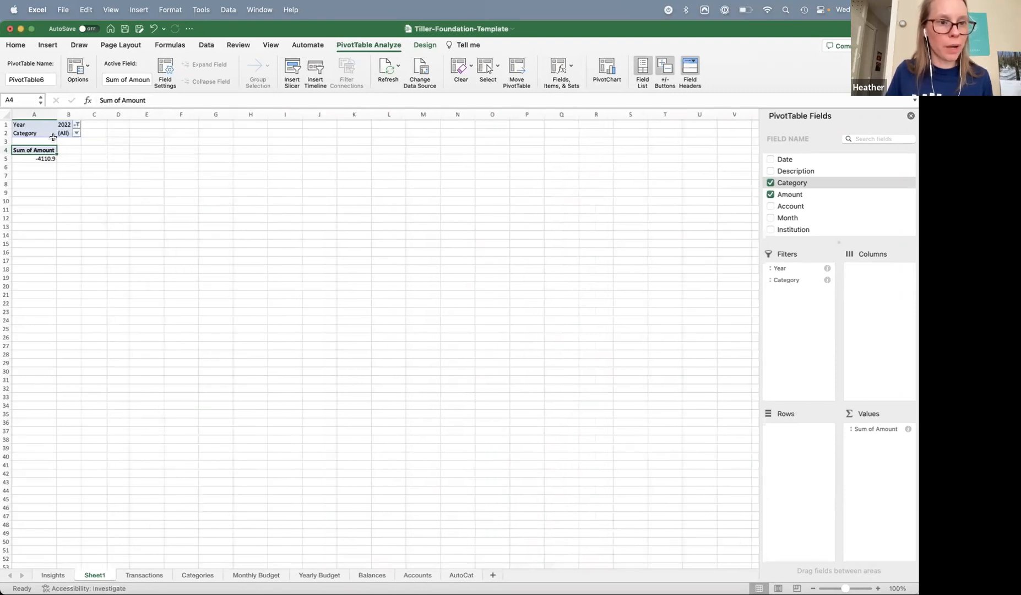
left_click_drag(796, 281, 823, 233)
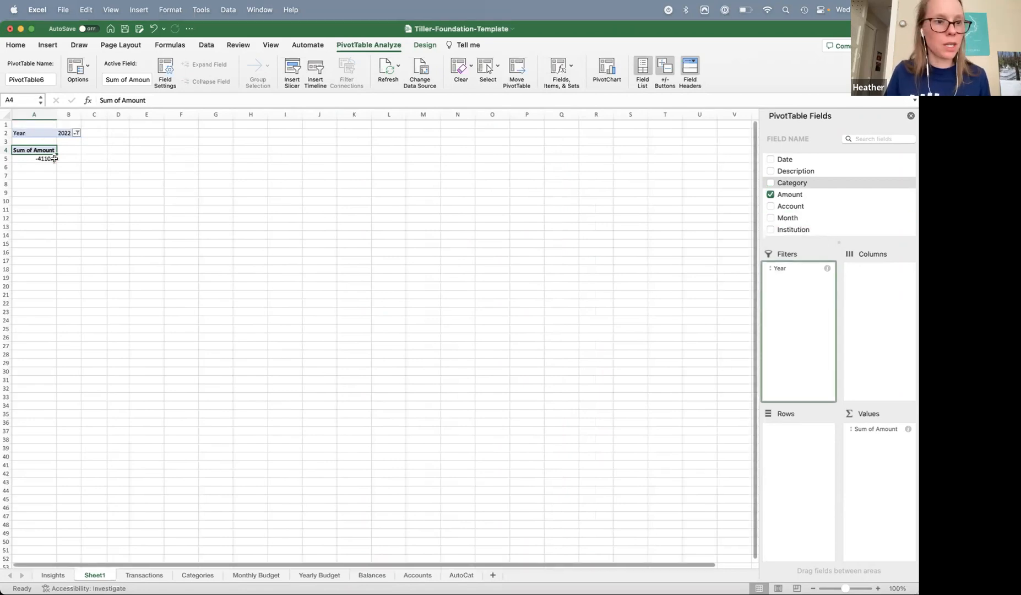
- Deselect all items in the PivotTable's Year filter and limit it again to 2022
left_click(76, 133)
left_click(109, 183)
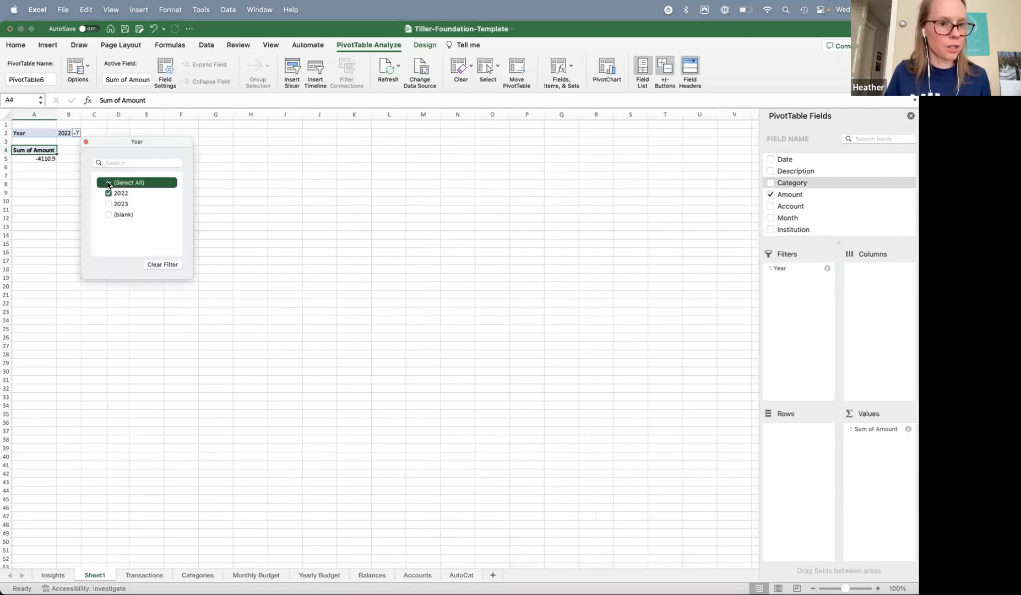
left_click(109, 183)
left_click(108, 193)
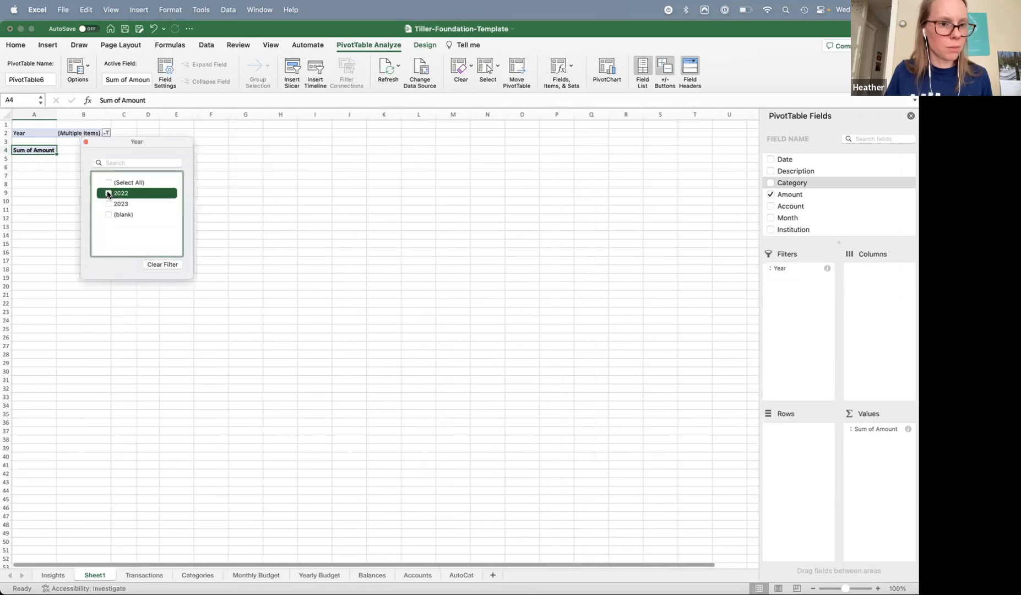
left_click(41, 168)
- Add the Category field to the PivotTable's rows and look over the amounts per category
left_click_drag(793, 182, 798, 464)
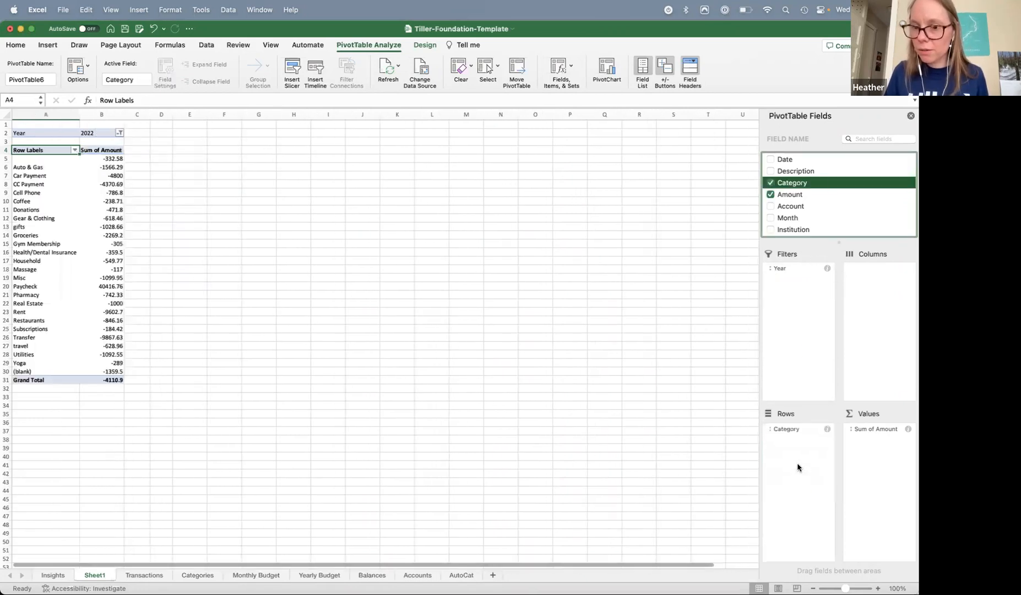
left_click(52, 199)
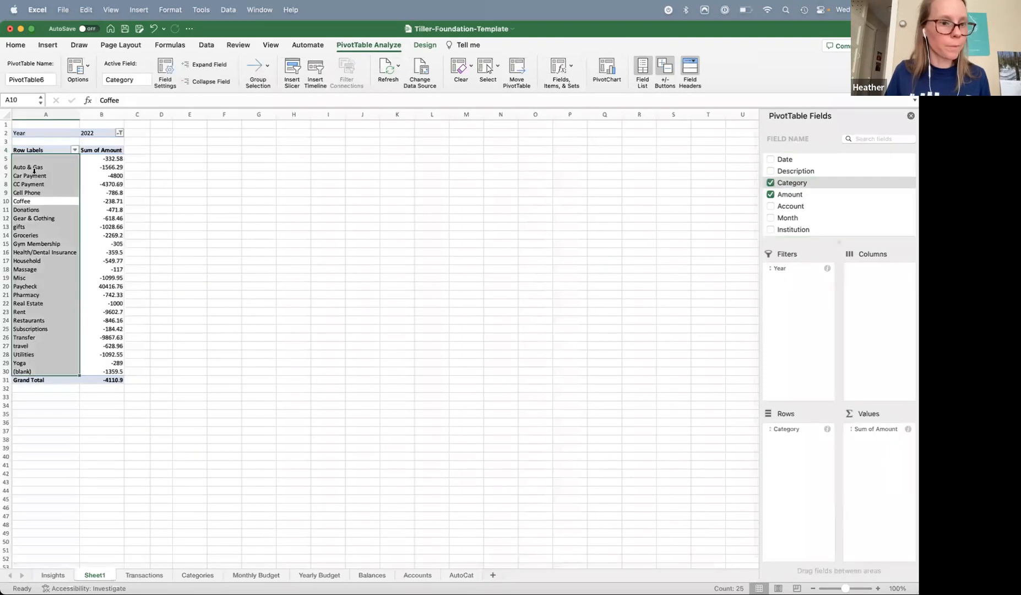
left_click(108, 168)
left_click(102, 227)
scroll(114, 262, "down", 2)
scroll(114, 262, "up", 2)
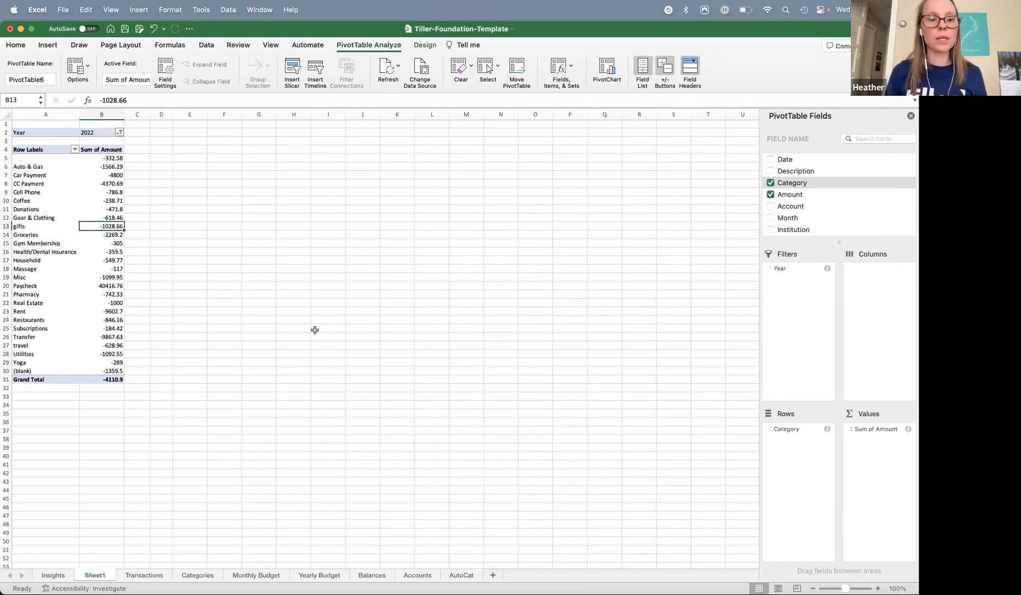
- Switch to the Foundation Template spreadsheet in Chrome and look over the category list on its Categories sheet
left_click(422, 570)
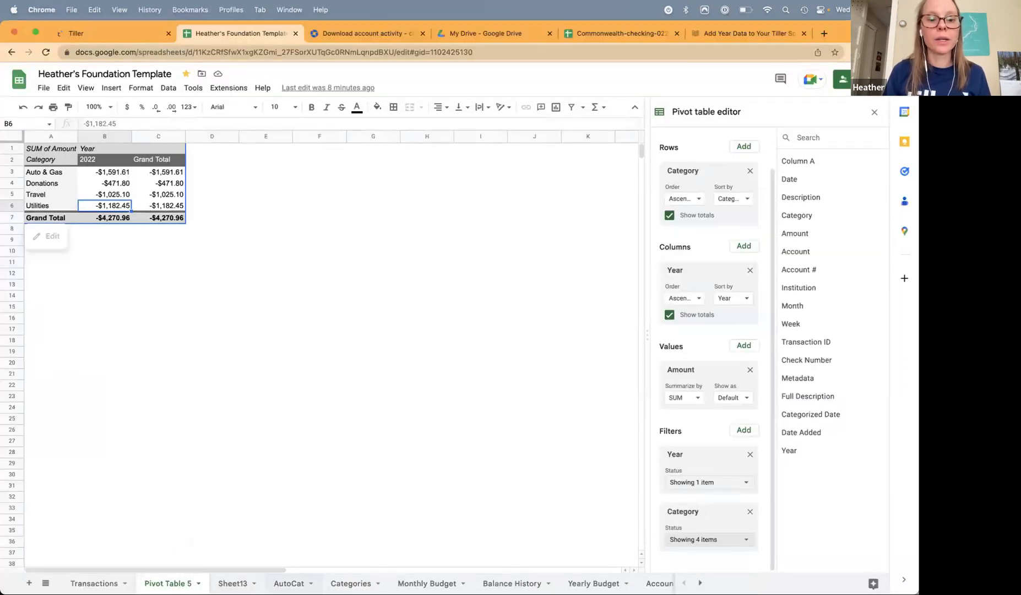
left_click(351, 584)
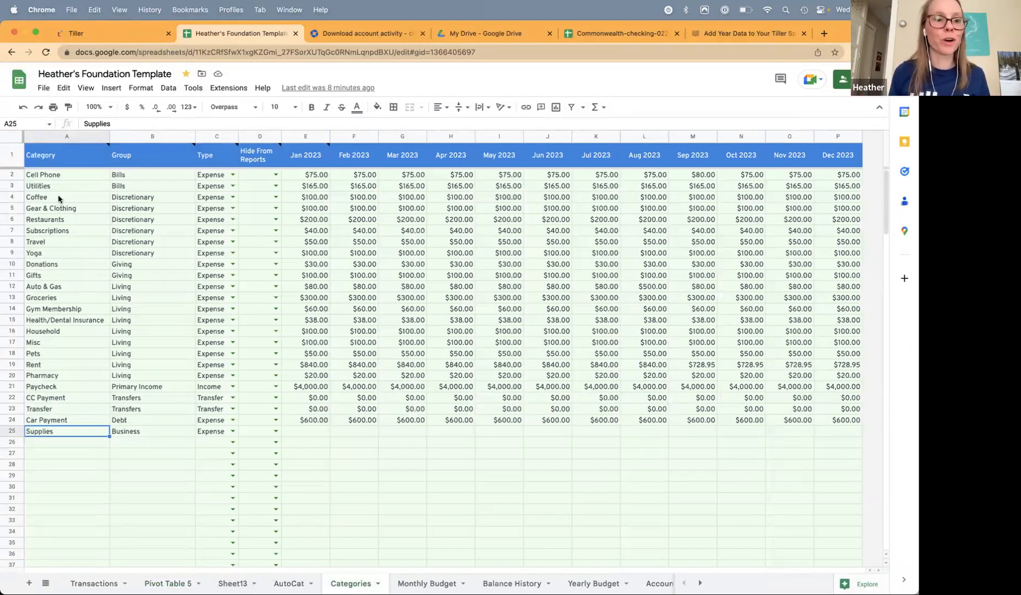
left_click(49, 176)
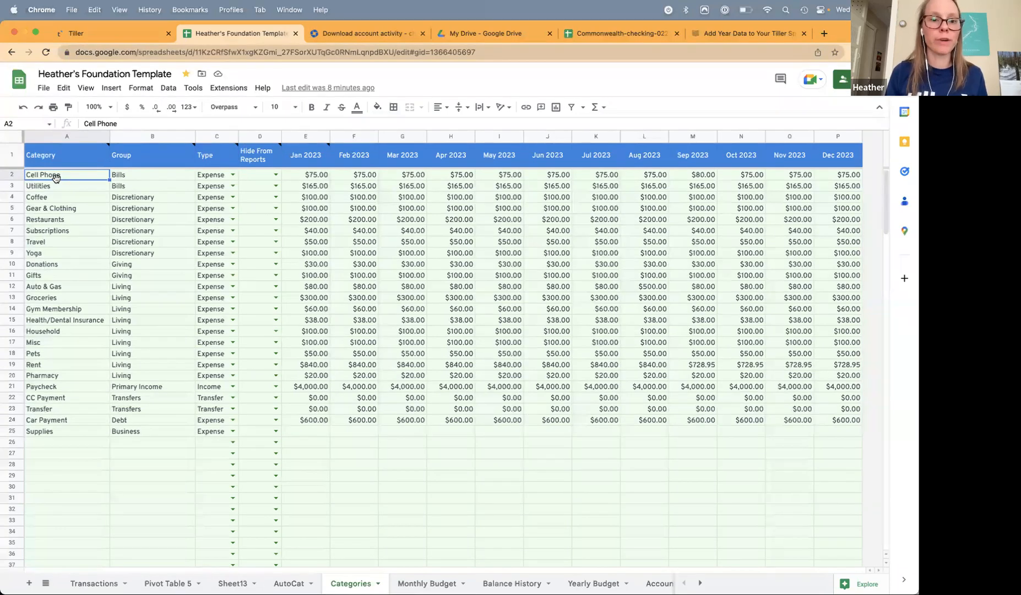
left_click_drag(57, 175, 209, 409)
left_click(60, 231)
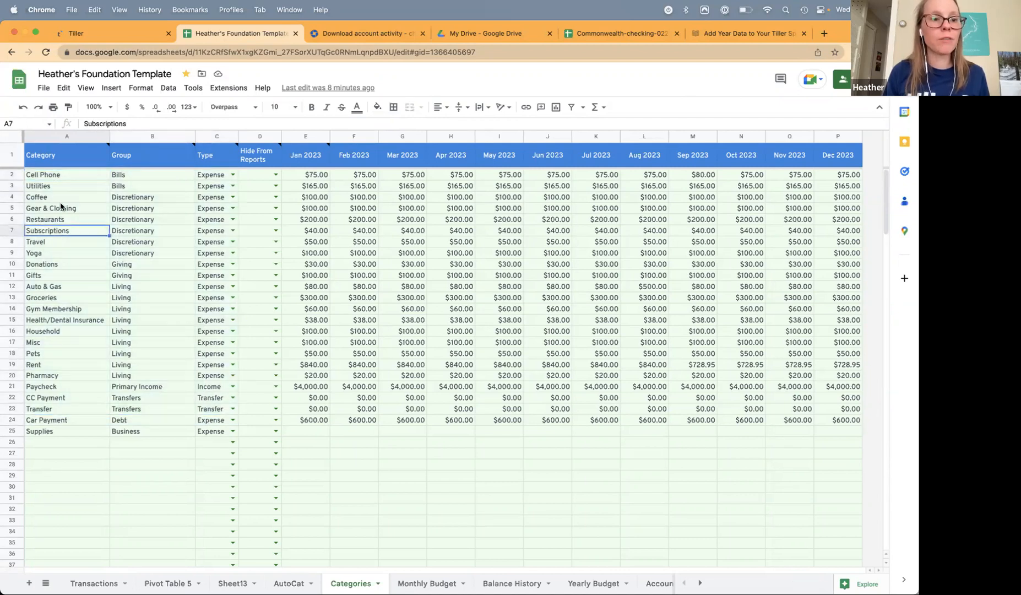
- Rename the Cell Phone category on the Categories sheet as Phones
left_click(61, 173)
type("Phones")
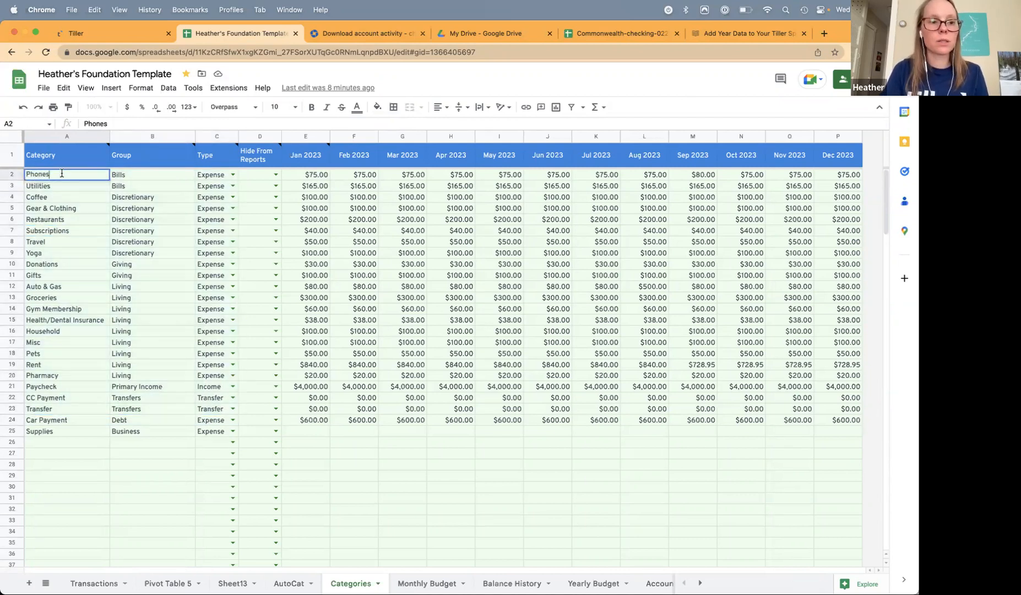
key("Return")
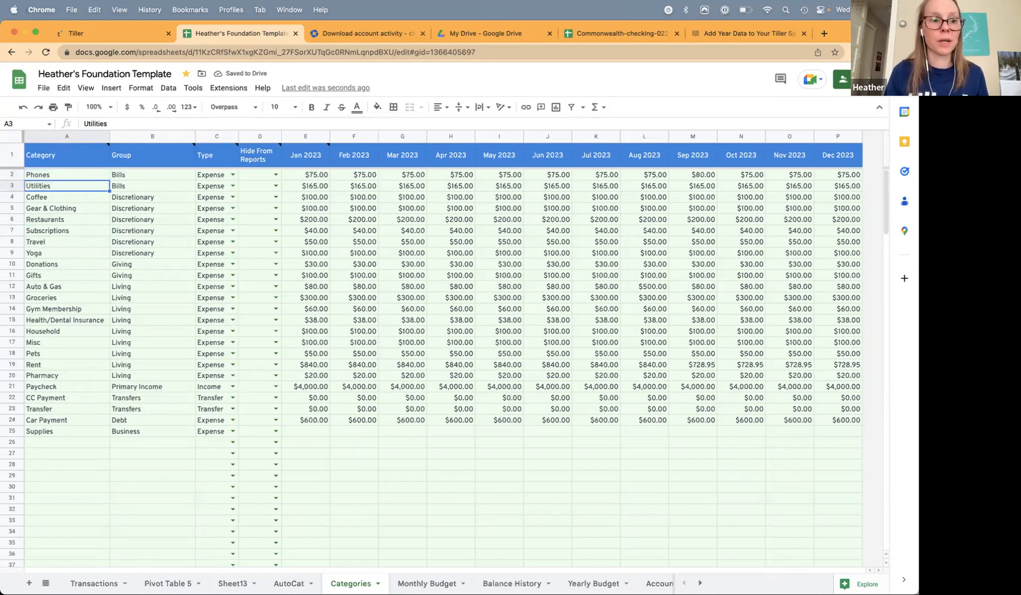
left_click(55, 177)
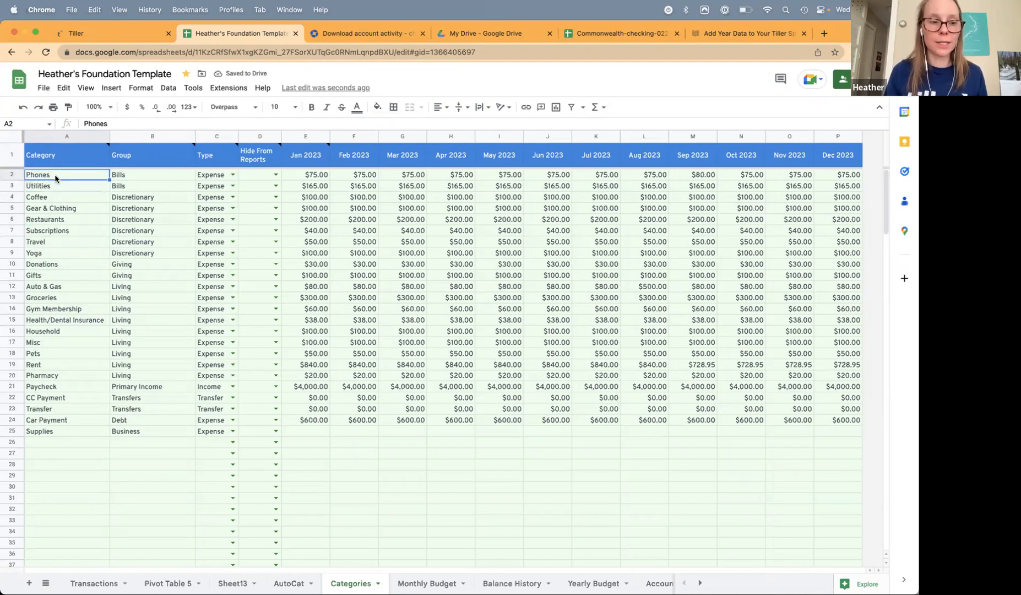
left_click(41, 440)
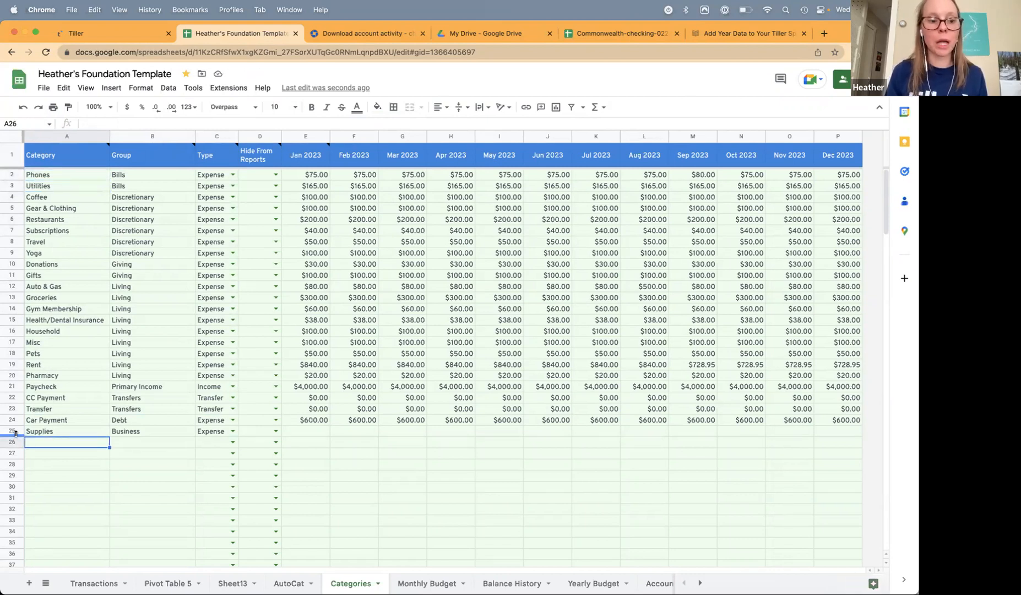
left_click(15, 434)
left_click(51, 447)
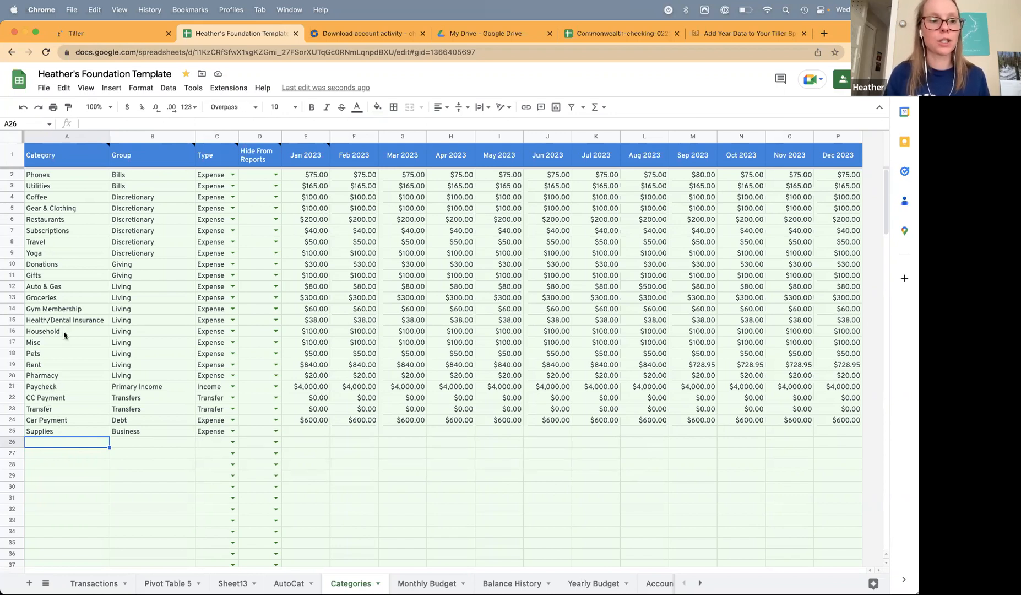
- Rename the first category in the Bills group on the Categories sheet as Phone
left_click(56, 177)
key("Return")
key("BackSpace")
type("\\")
key("BackSpace")
key("Return")
left_click(64, 175)
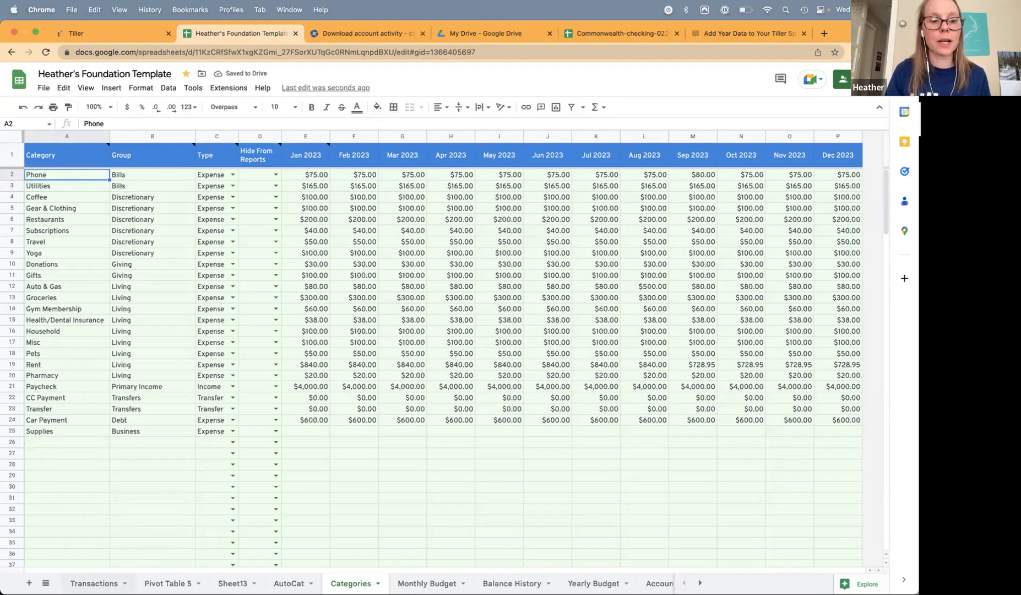
- Search the Transactions sheet for Phone
left_click(94, 583)
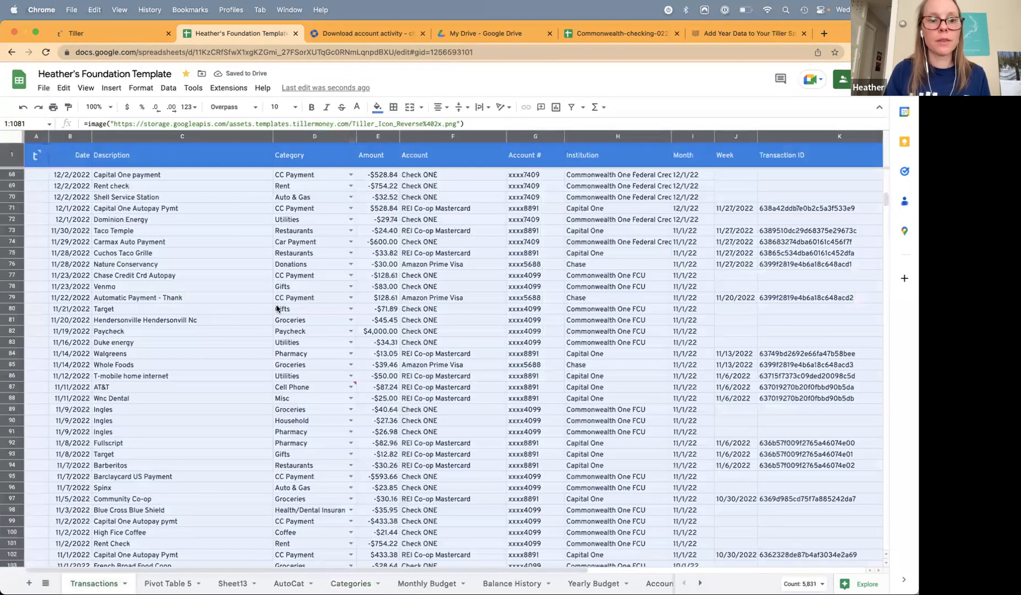
key("ctrl+f")
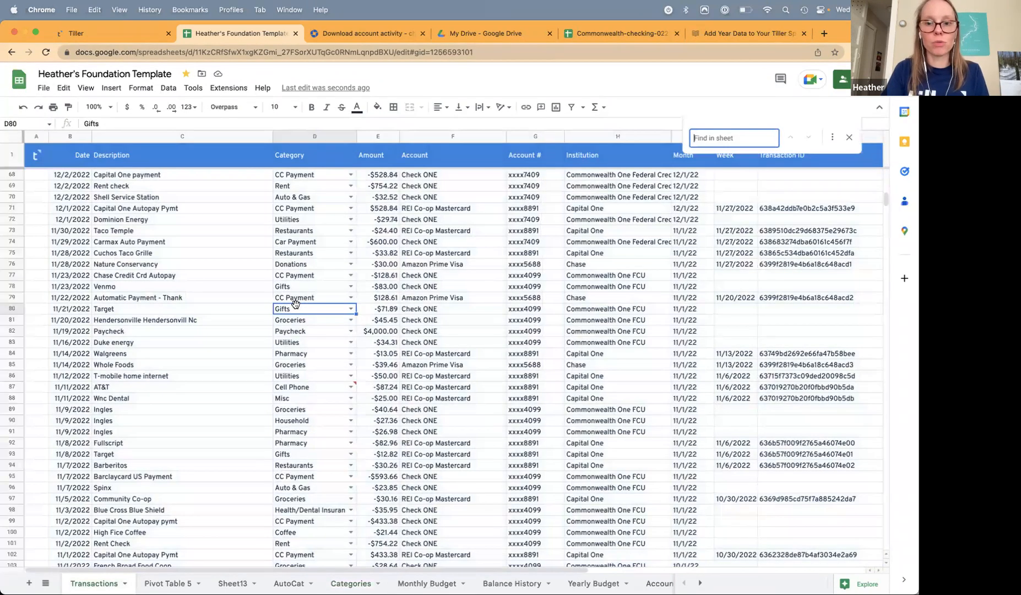
type("Phone")
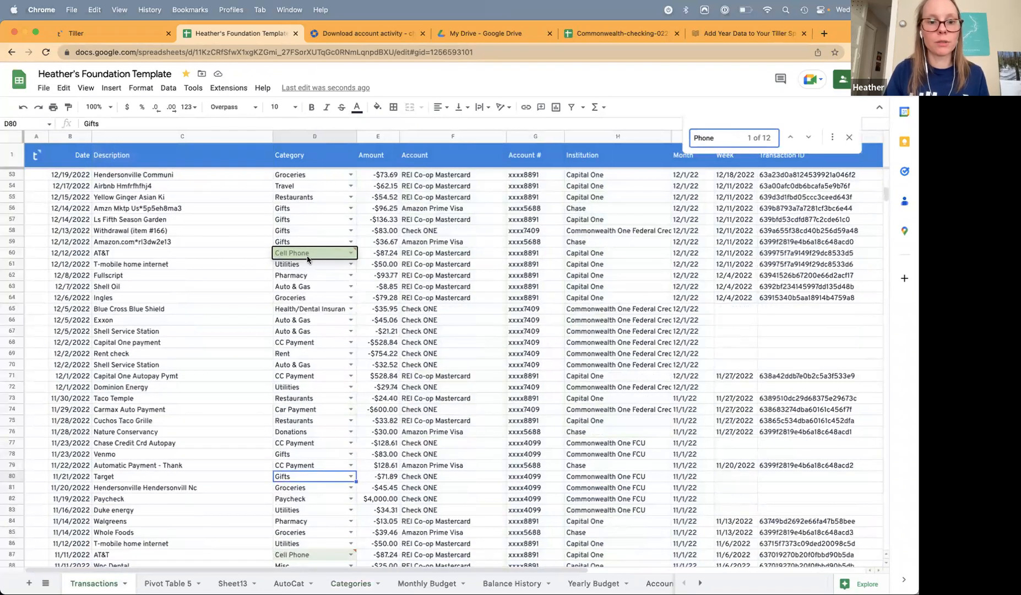
mouse_move(312, 257)
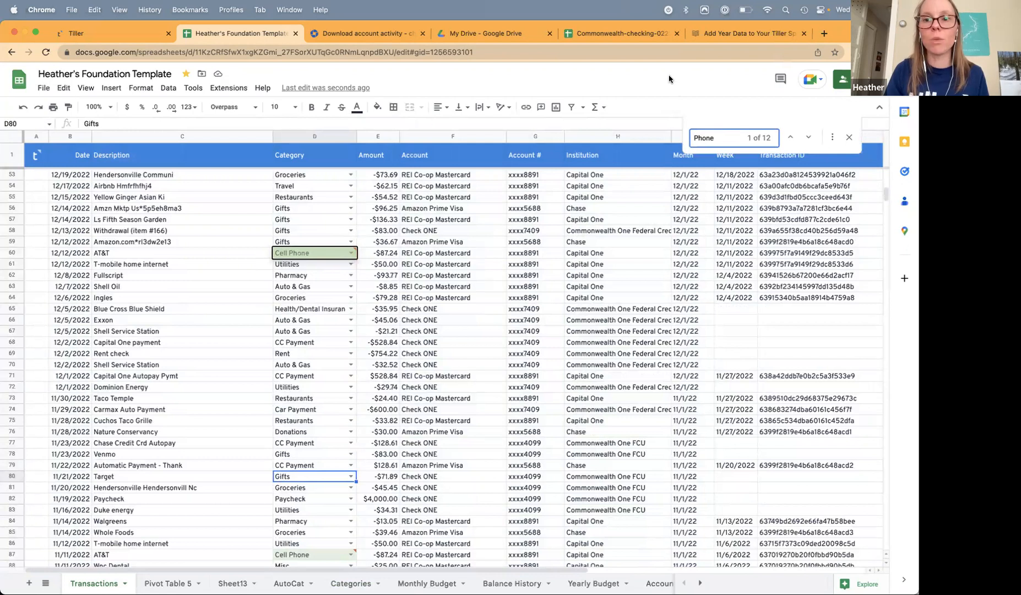
- Select the Transactions sheet's Category column and open Find and replace with Cell Phone as the text to find
left_click(294, 138)
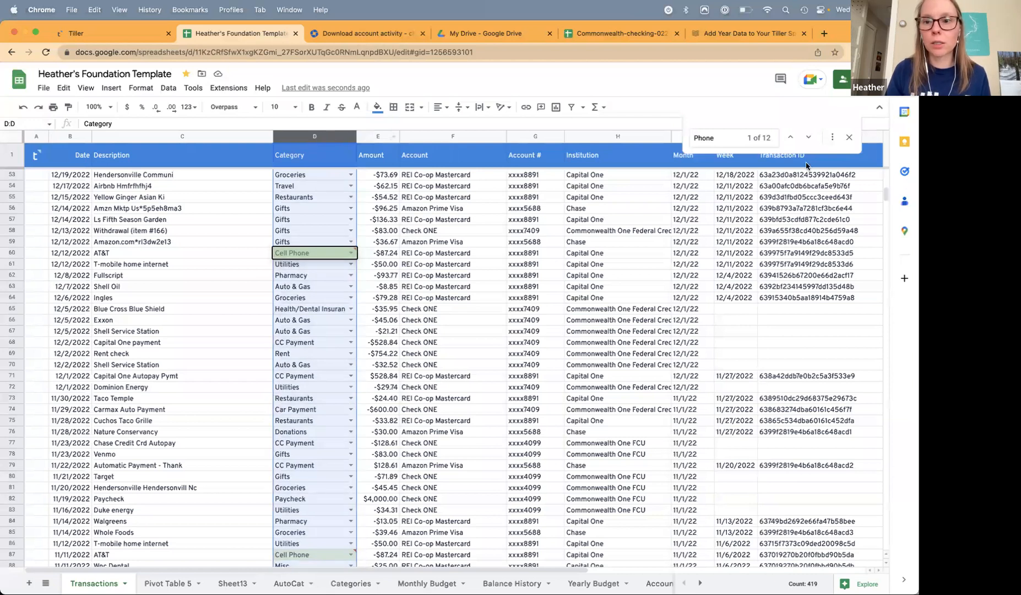
left_click(832, 137)
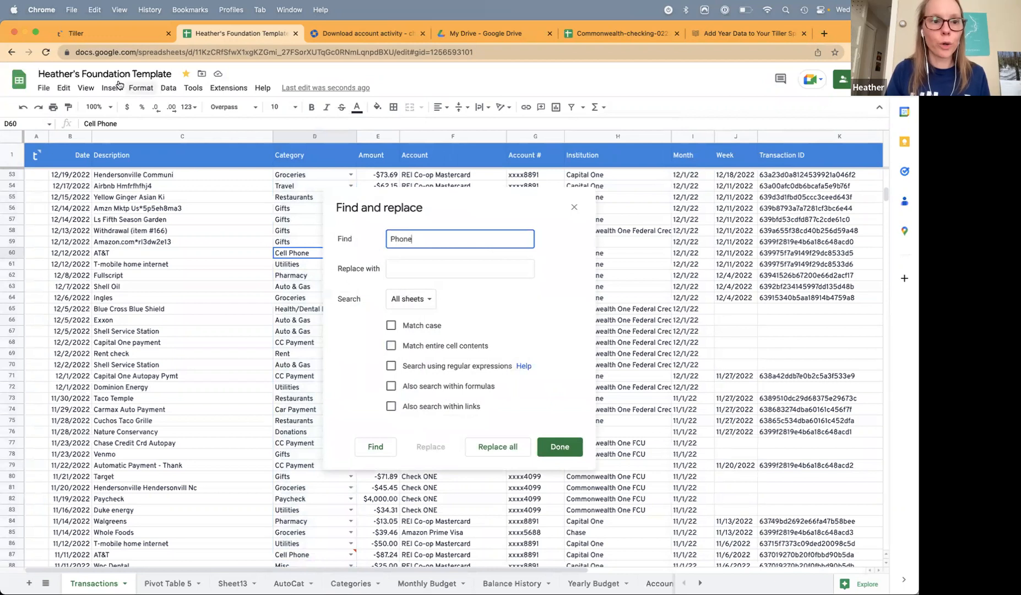
left_click(64, 88)
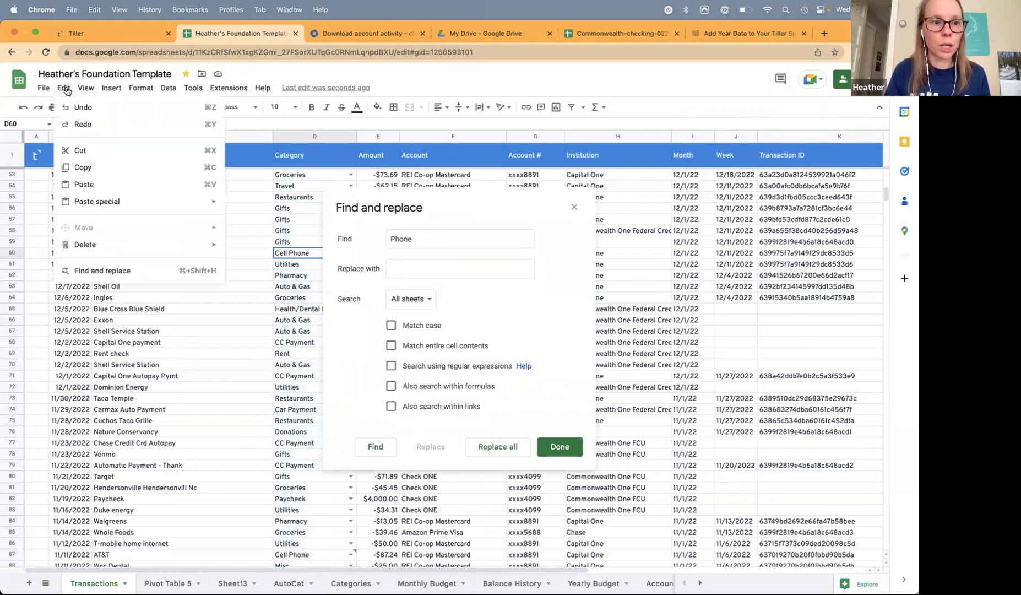
mouse_move(98, 201)
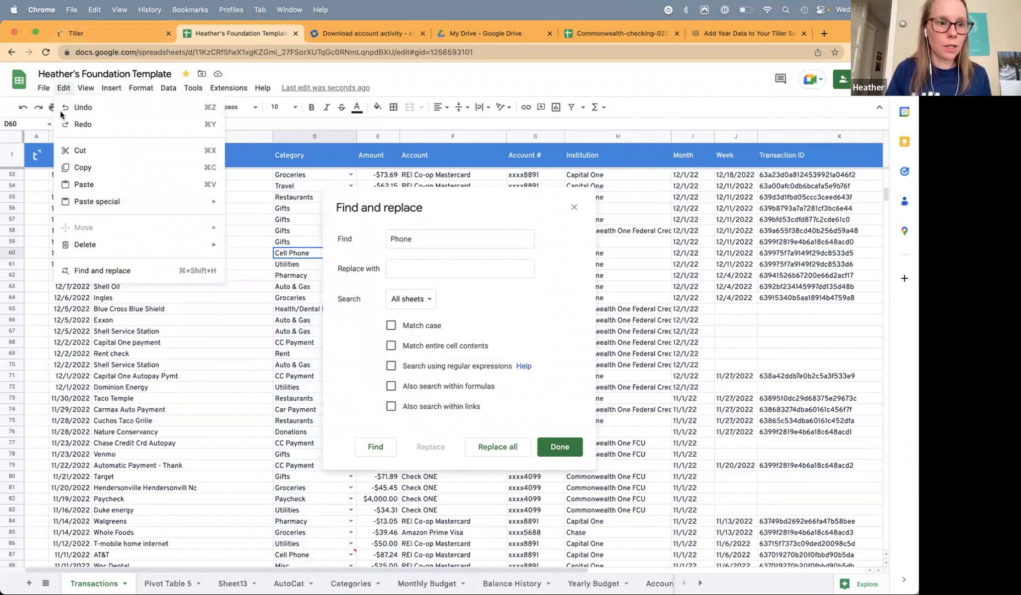
left_click(441, 240)
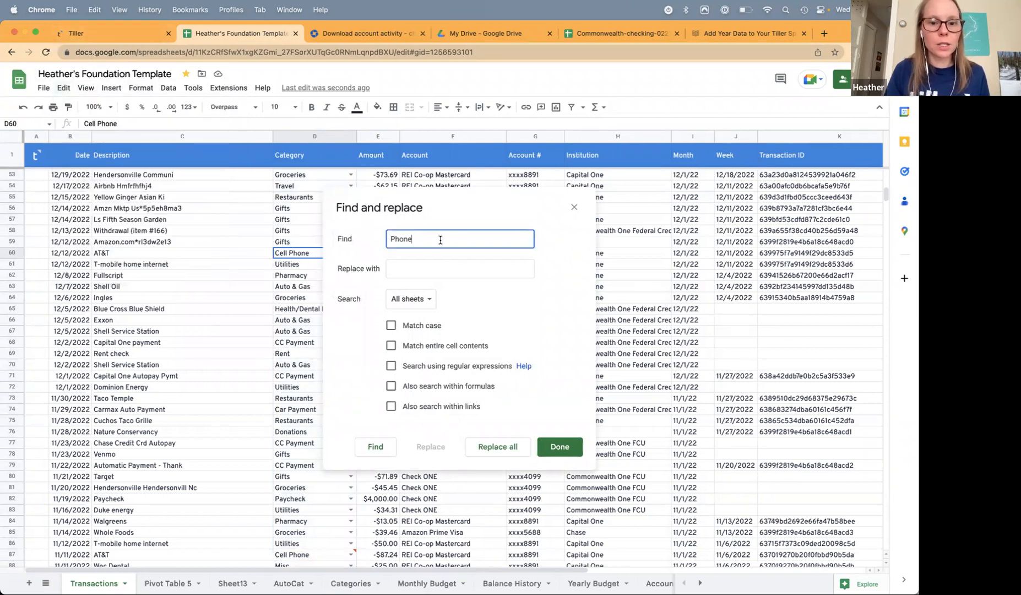
double_click(424, 240)
type("Cell ")
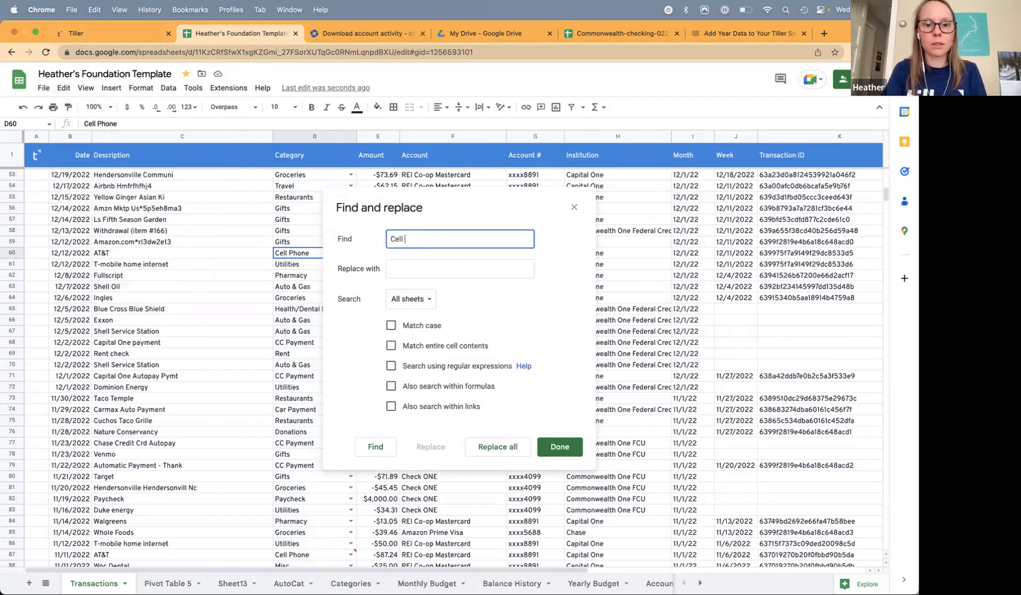
type("phone")
key("BackSpace")
key("BackSpace")
key("BackSpace")
key("BackSpace")
key("BackSpace")
type("Phone")
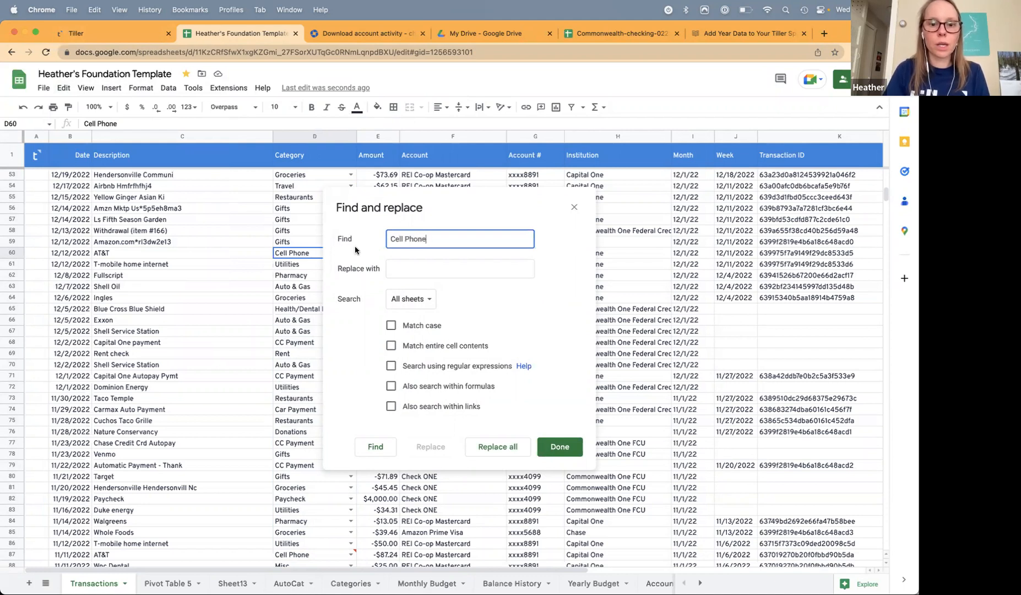
- Replace all matches of Cell Phone with Phone, limiting the search to the specific range on the Transactions sheet, and check the AT&T transaction's category
left_click(417, 269)
type("P")
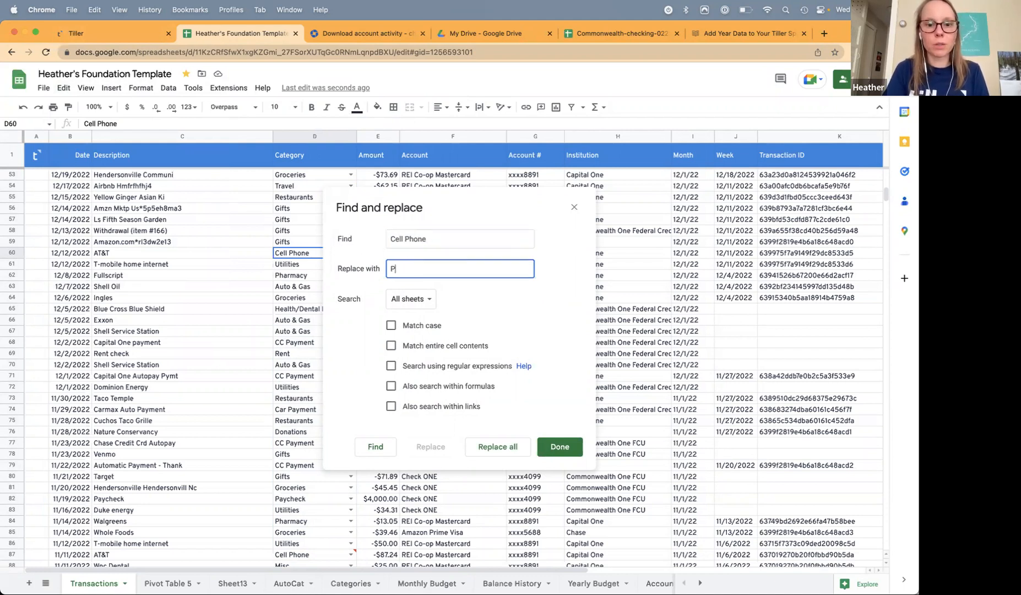
type("hone")
left_click(422, 304)
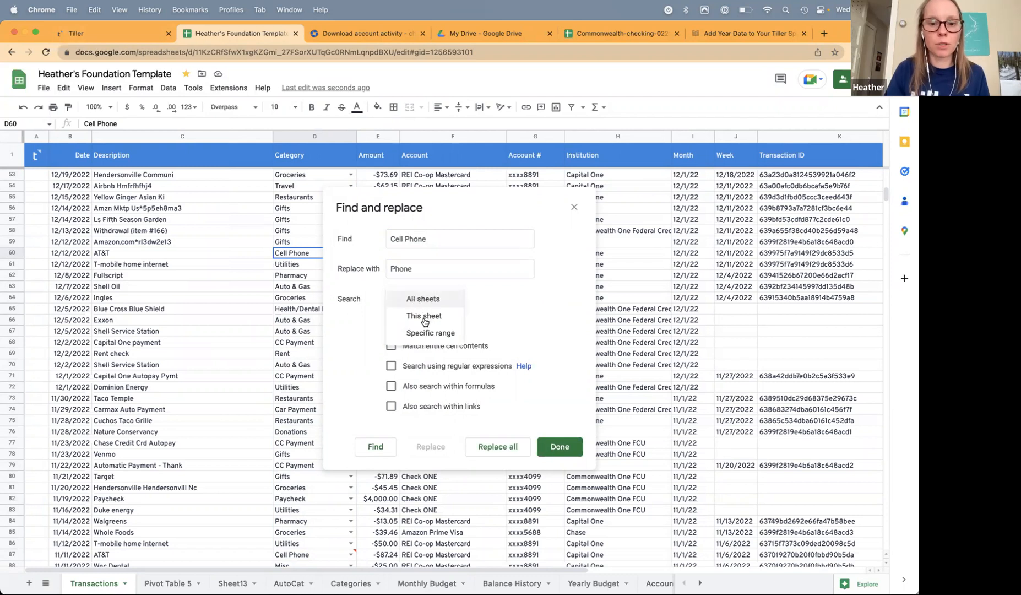
left_click(429, 334)
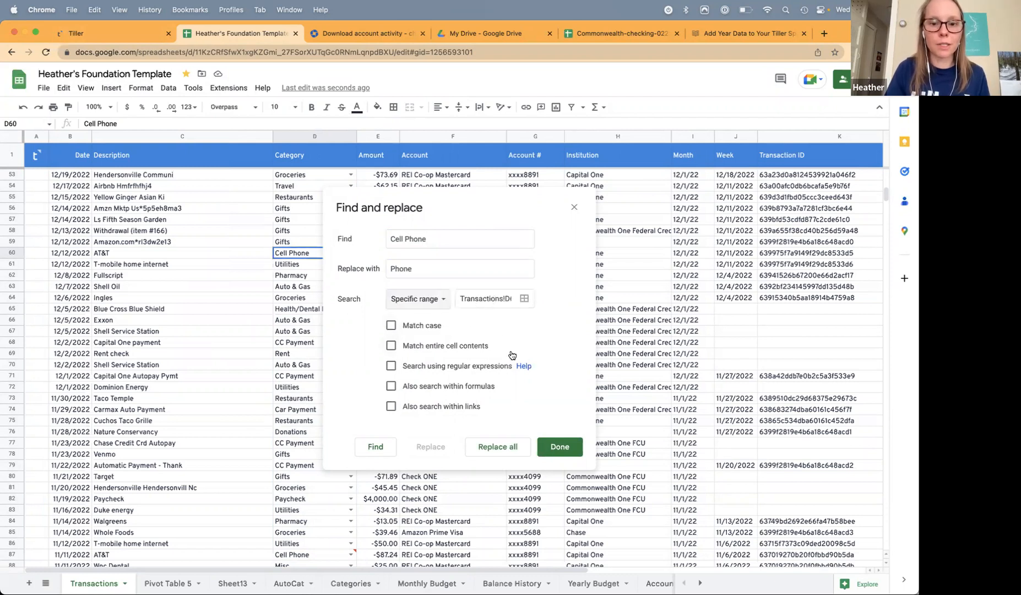
left_click(503, 322)
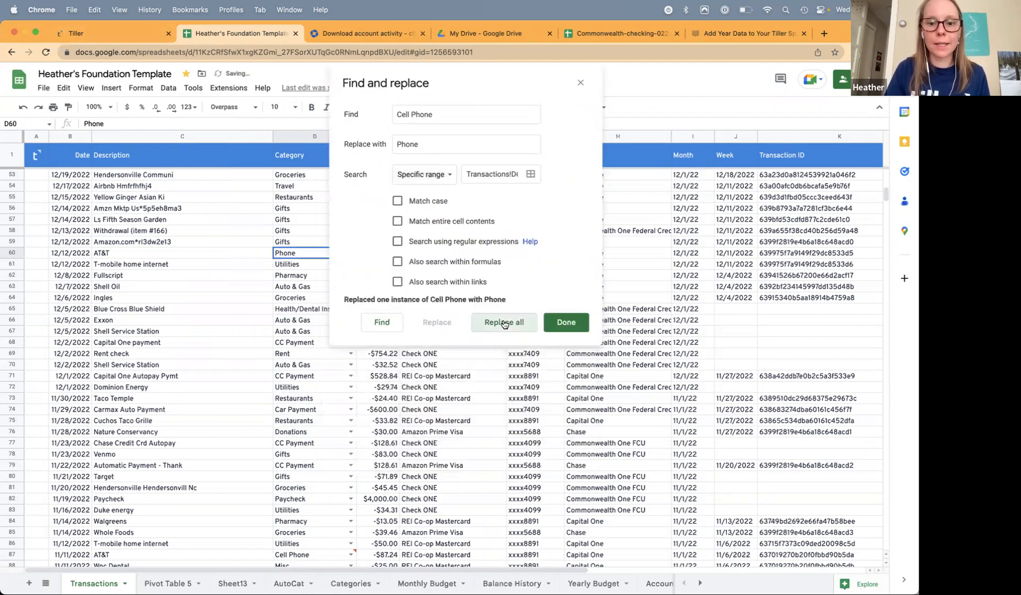
left_click(567, 323)
left_click(322, 276)
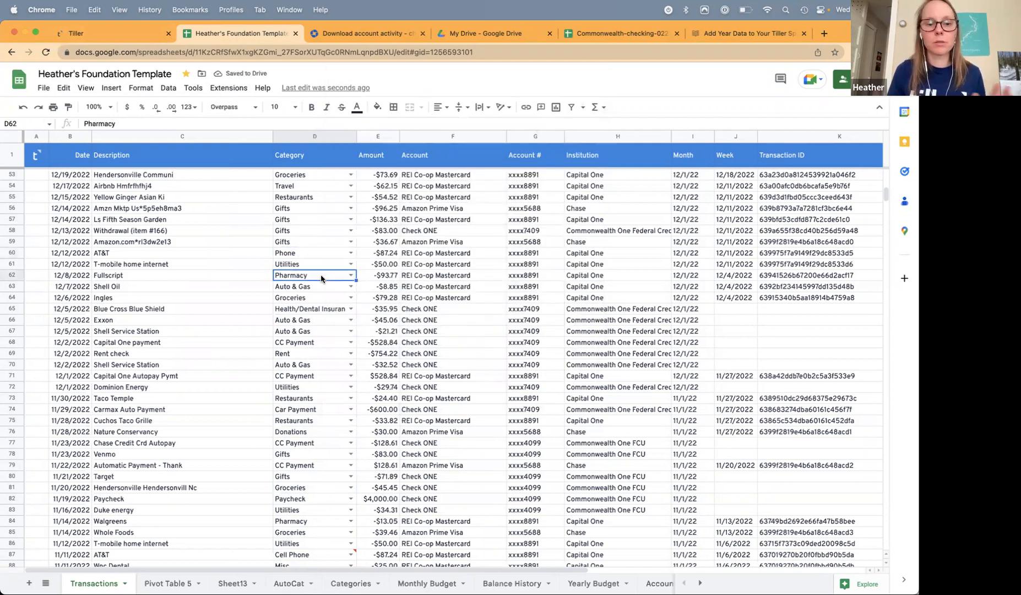
left_click(291, 253)
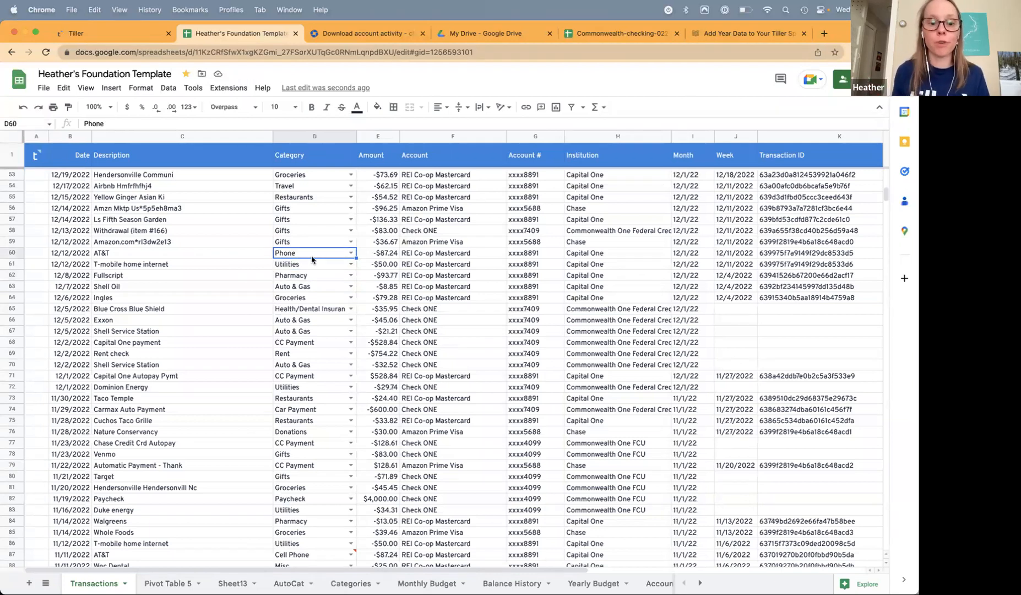
- Open the Categories sheet and look over the add-ons available under the spreadsheet's extensions
left_click(351, 583)
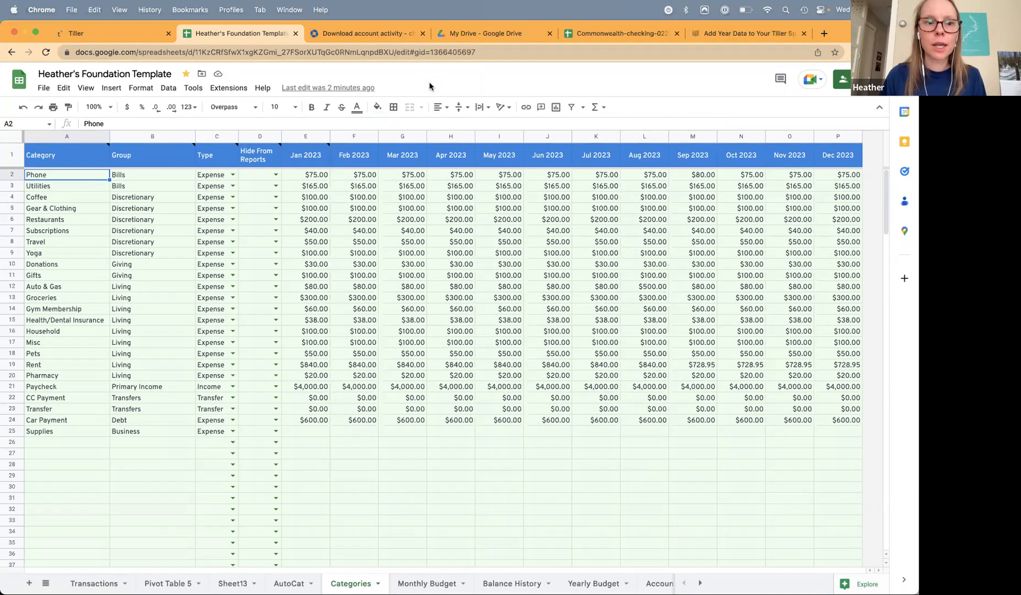
left_click(229, 89)
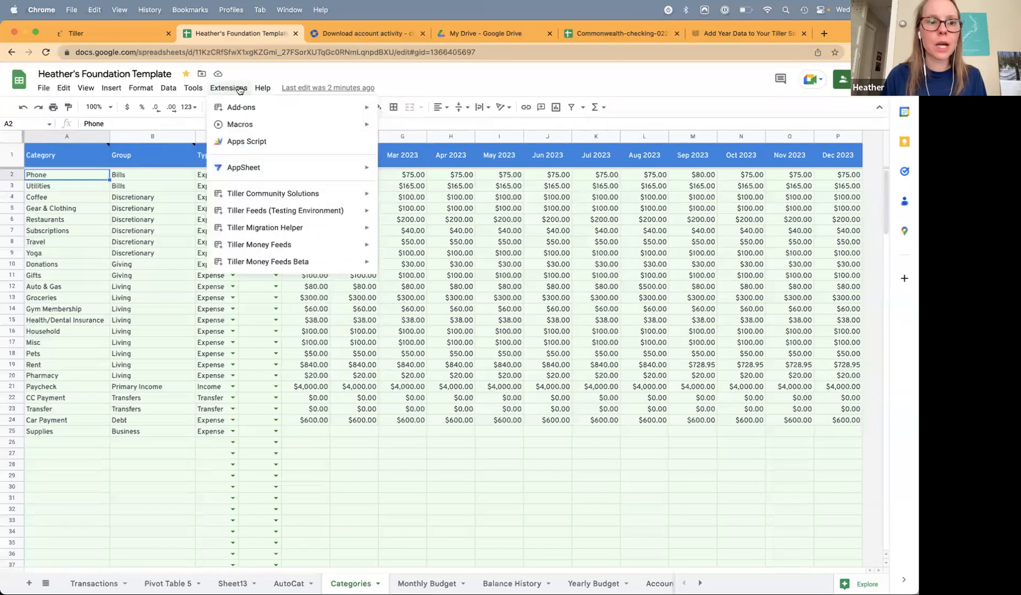
left_click(241, 77)
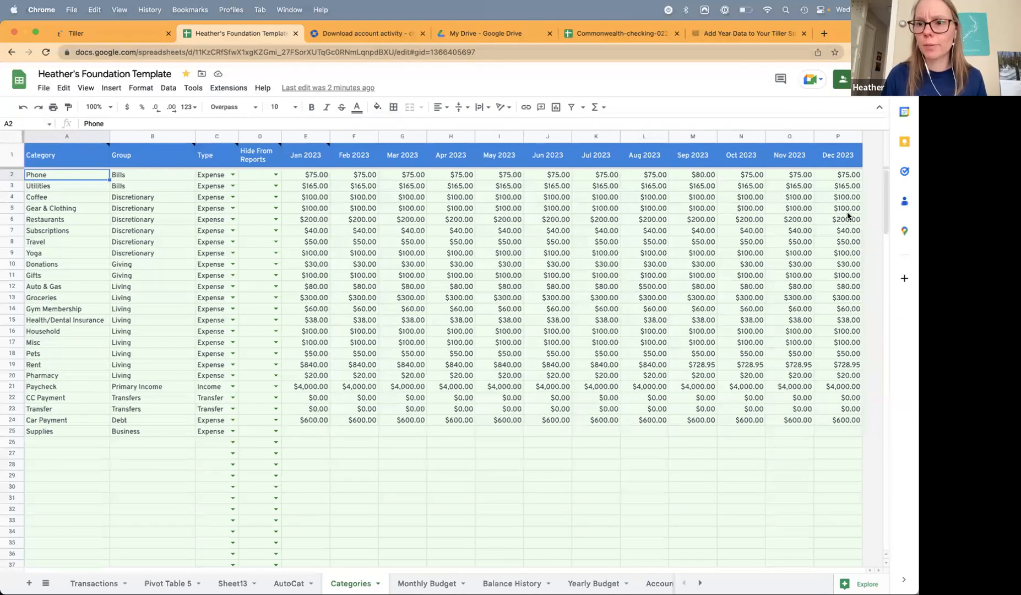
left_click(876, 108)
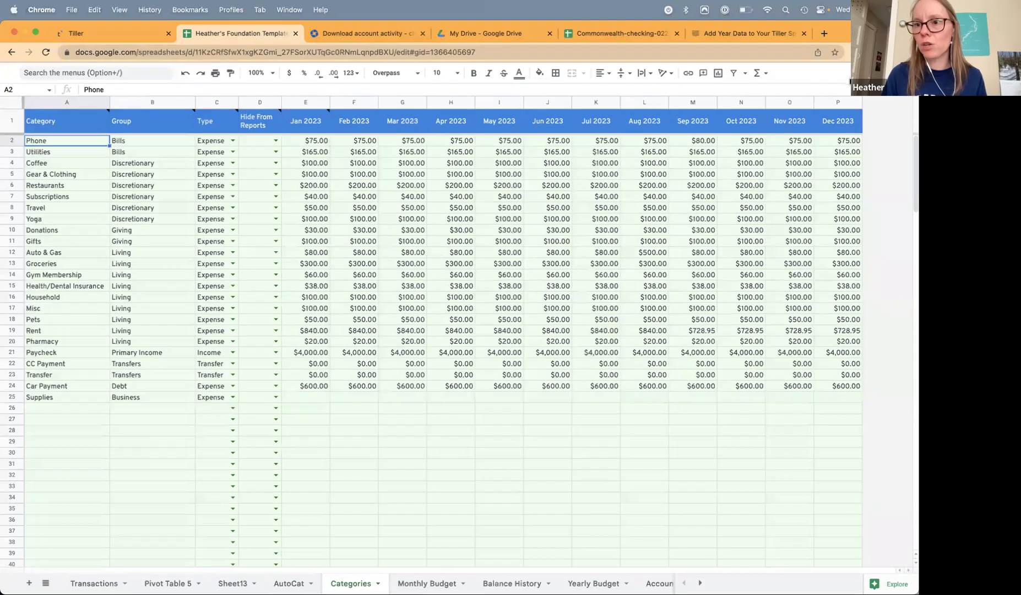
left_click(909, 72)
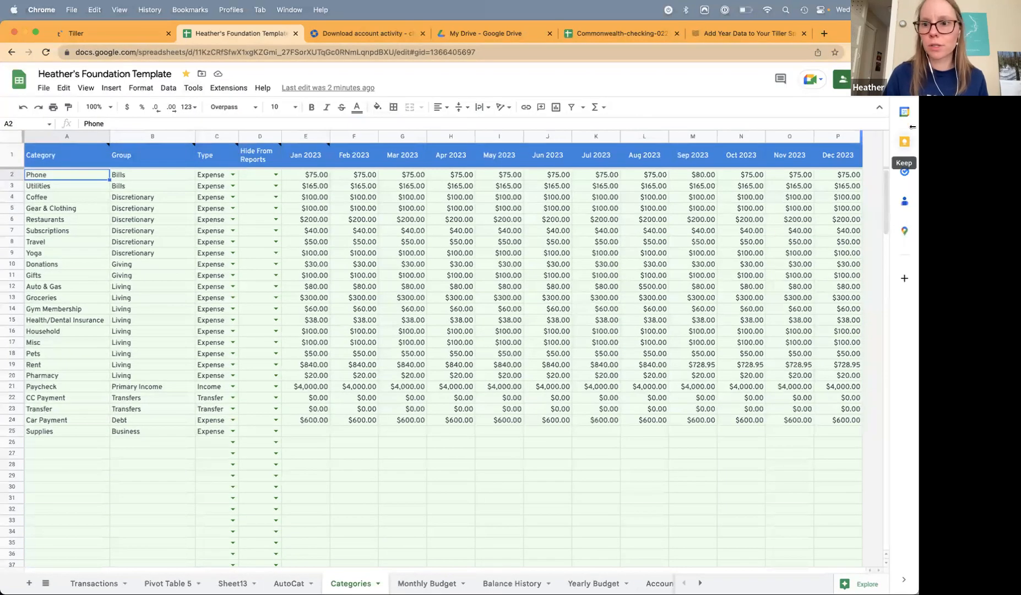
left_click(878, 111)
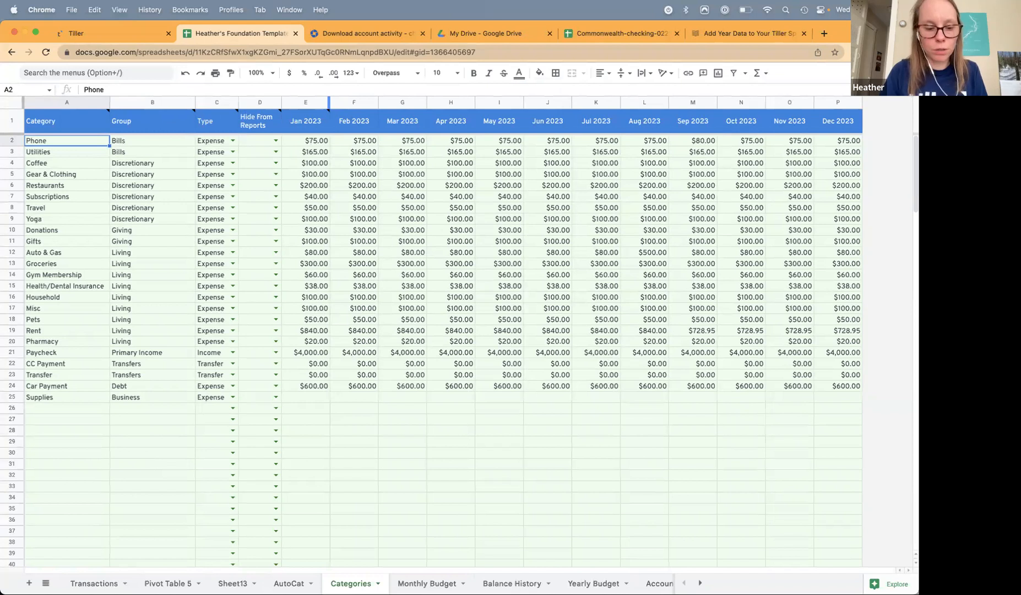
left_click(908, 72)
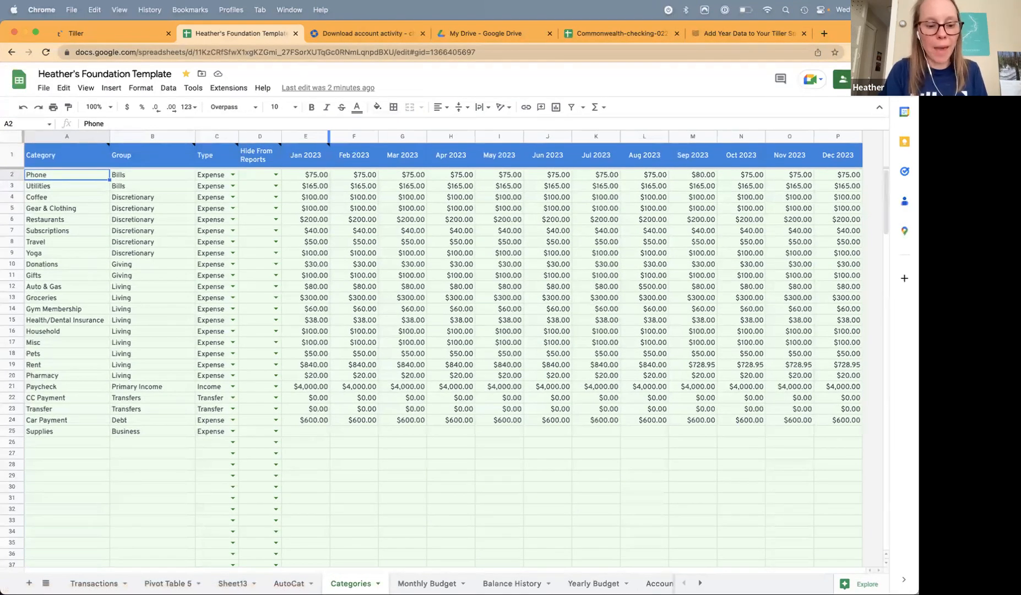
left_click(880, 107)
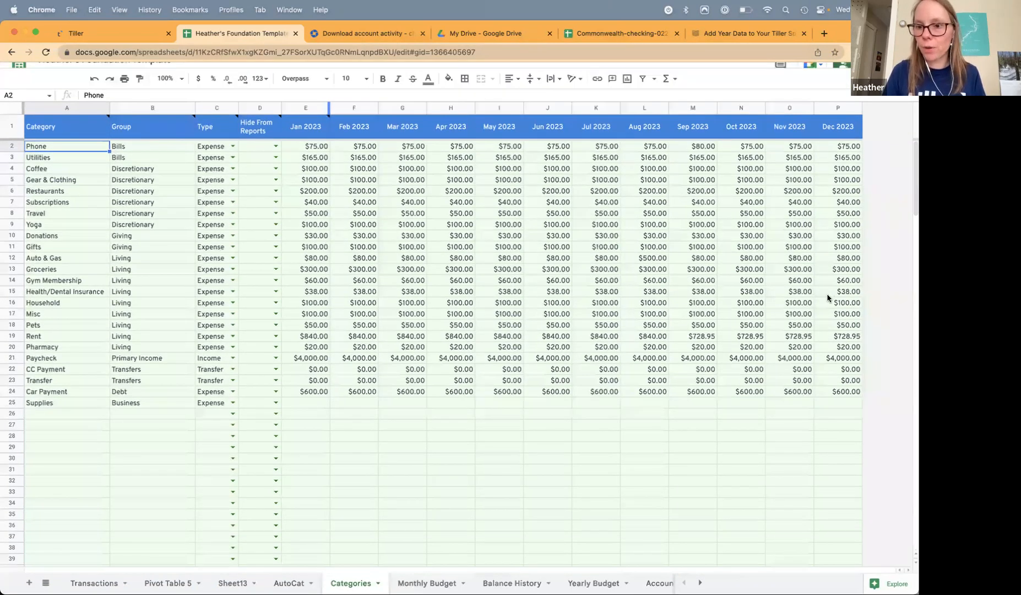
key("ctrl+shift+f")
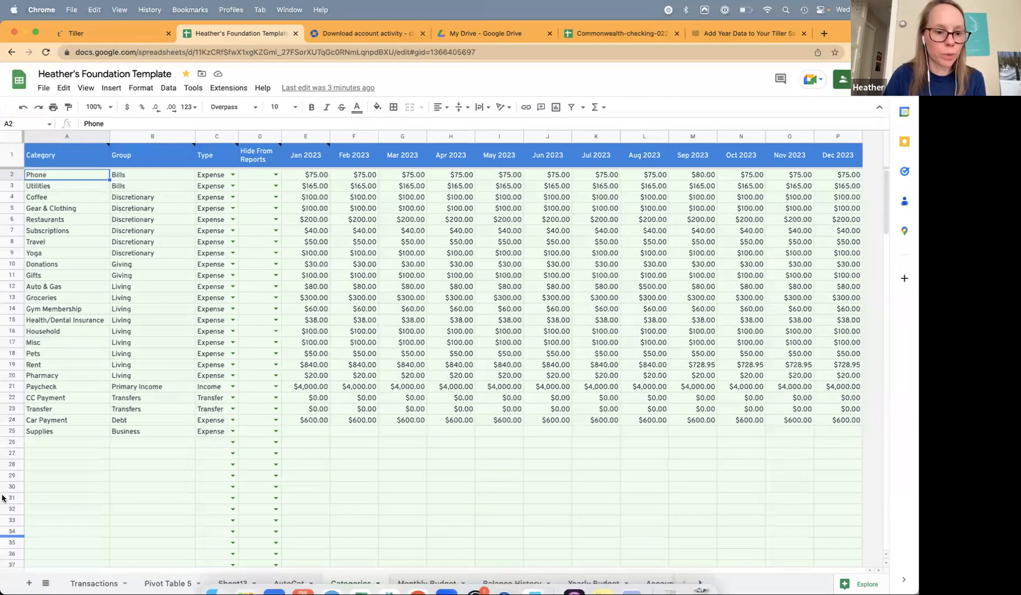
- Check the Transactions sheet, and remove the Year filter from the pivot table on the Pivot Table 5 sheet
left_click(94, 584)
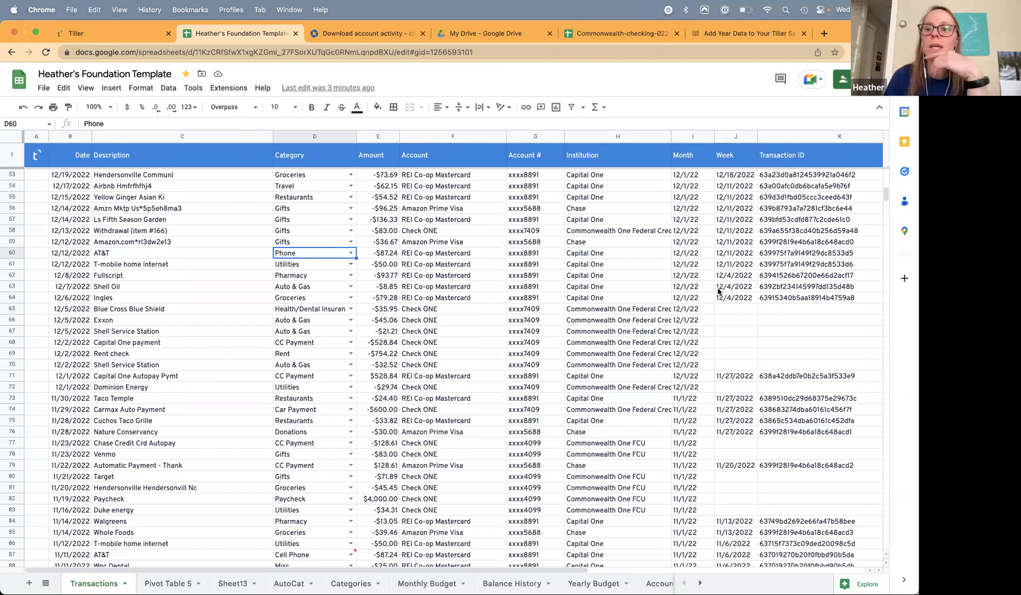
left_click(143, 245)
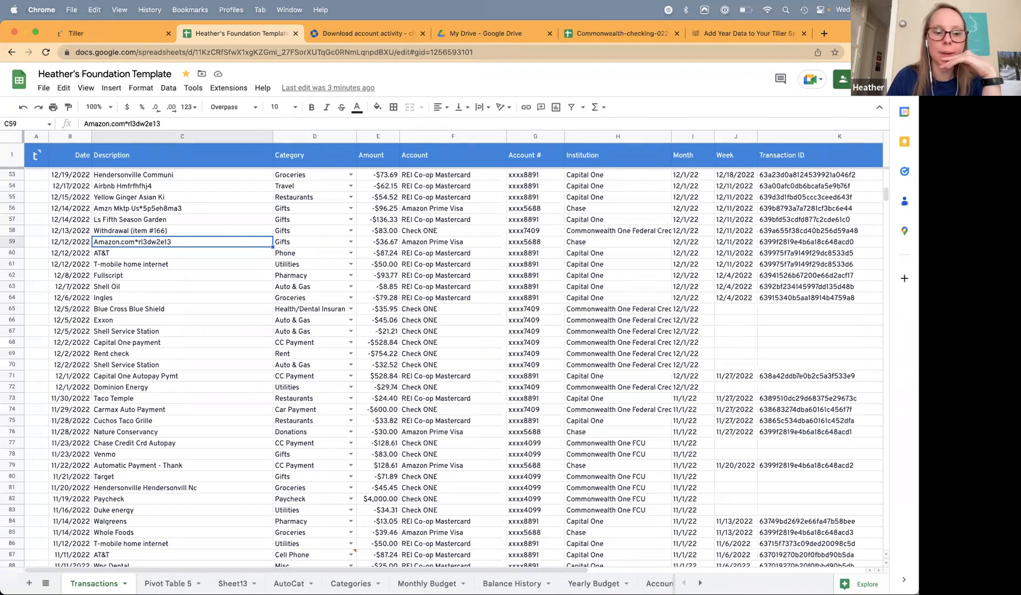
left_click(168, 584)
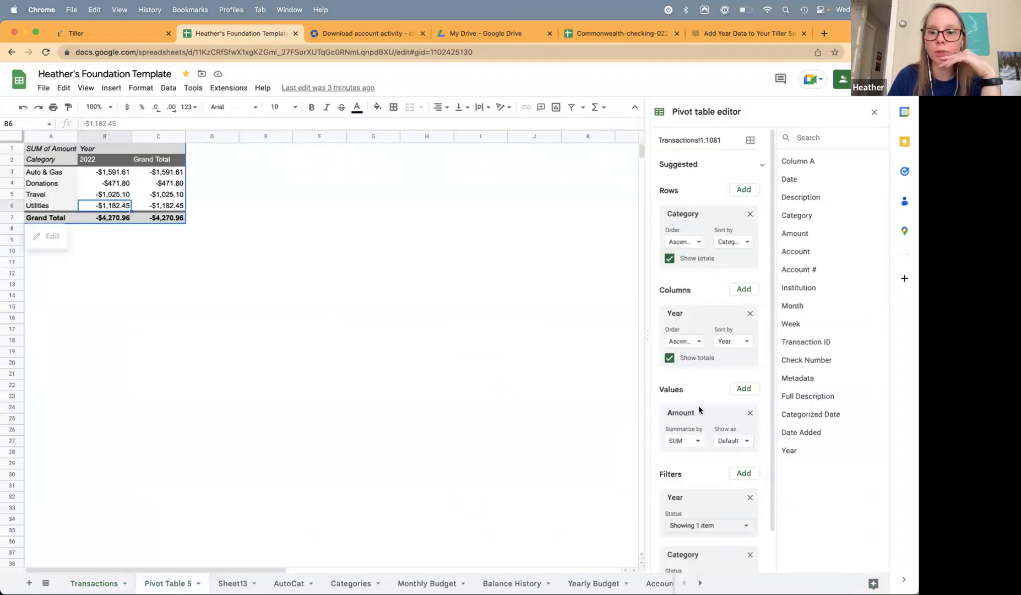
scroll(701, 411, "down", 2)
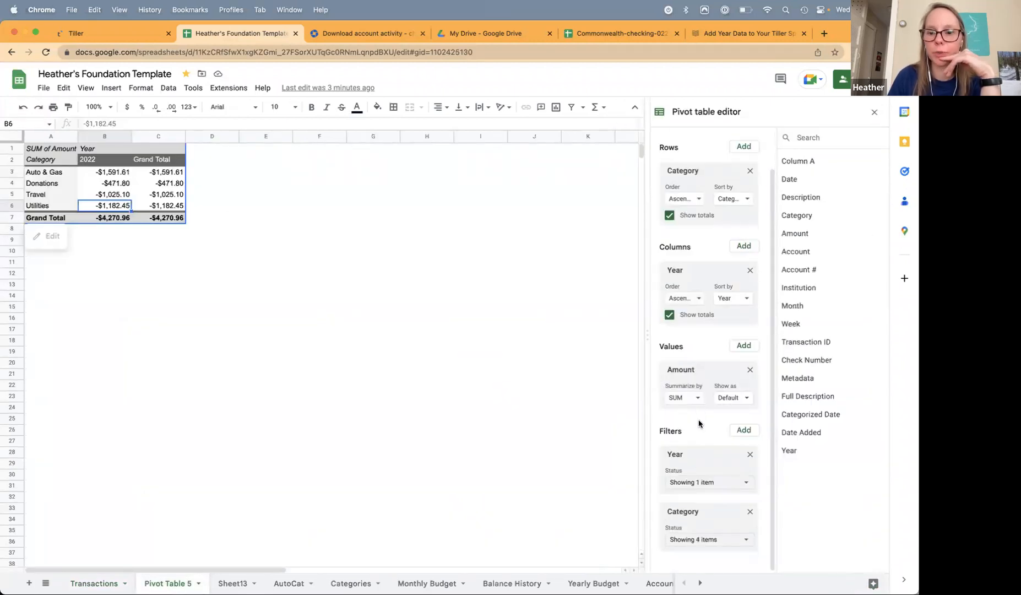
left_click(743, 431)
left_click(681, 446)
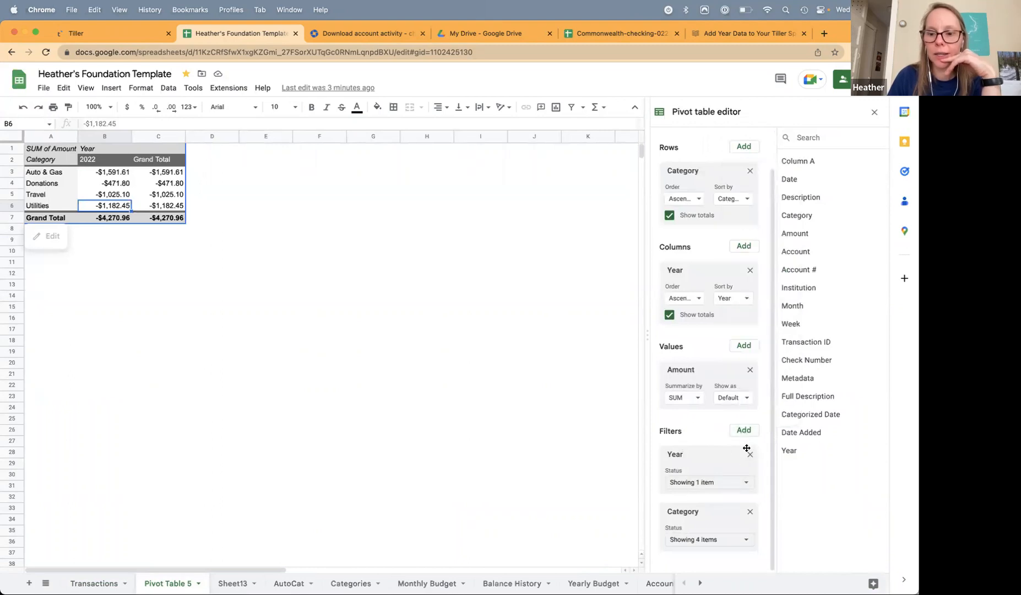
left_click(750, 453)
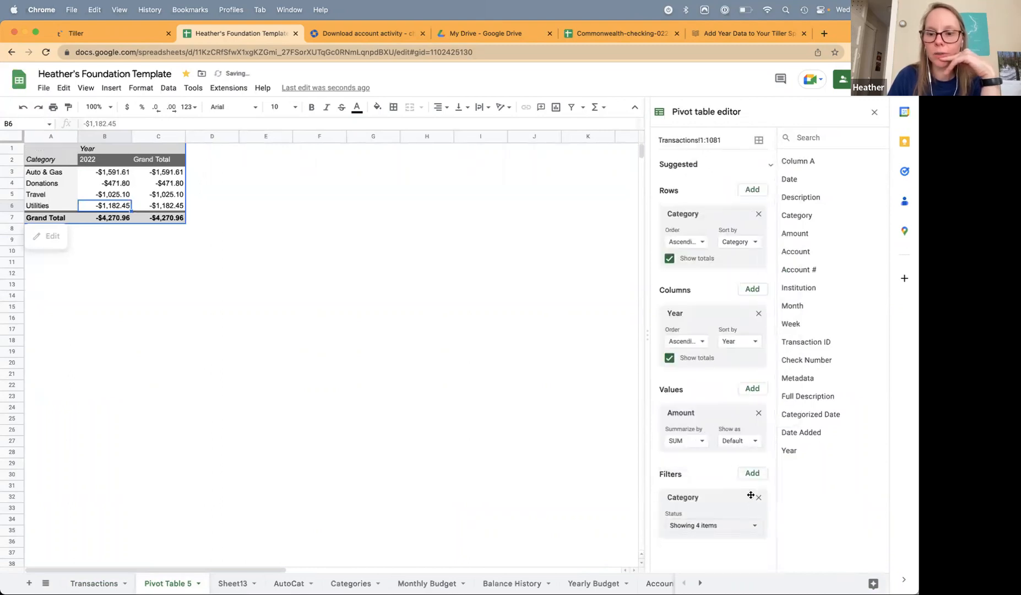
- Try a Date filter on the pivot table, browsing its date values, and review the other fields available for filtering
left_click(752, 475)
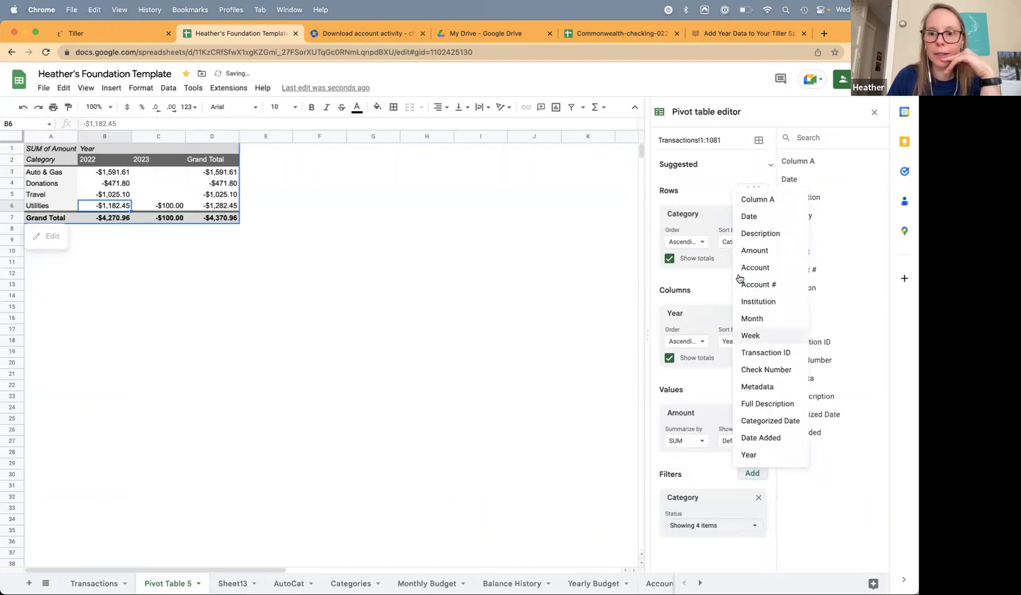
left_click(760, 217)
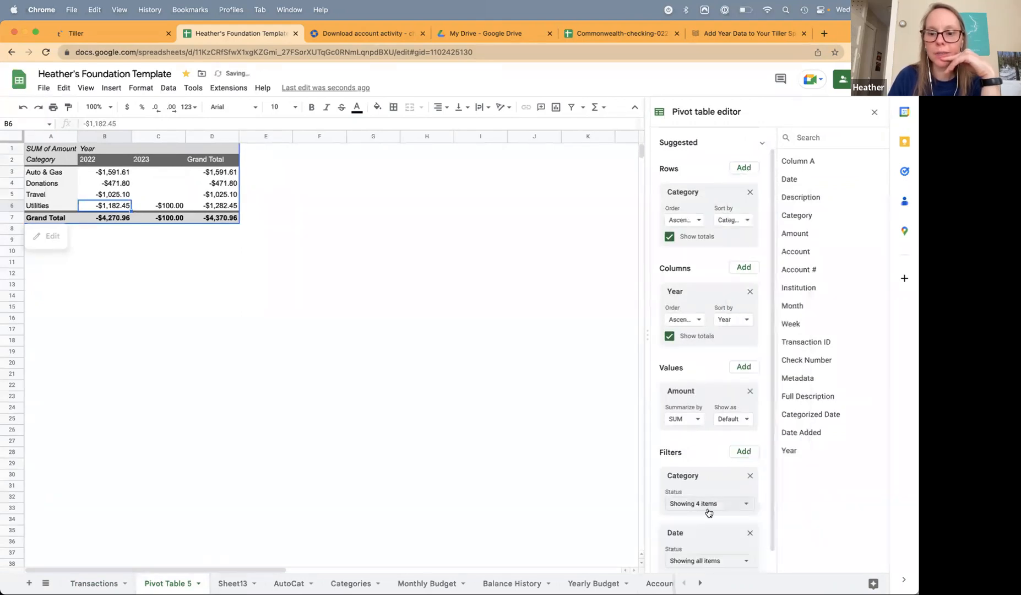
left_click(712, 540)
scroll(725, 517, "down", 15)
scroll(725, 517, "down", 4)
scroll(725, 517, "up", 10)
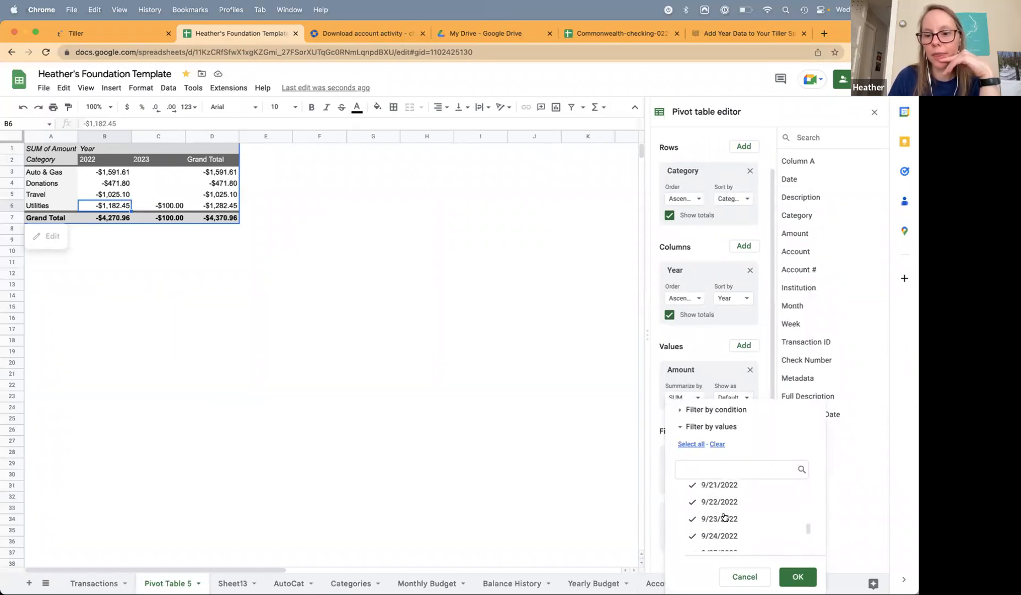
scroll(725, 517, "up", 8)
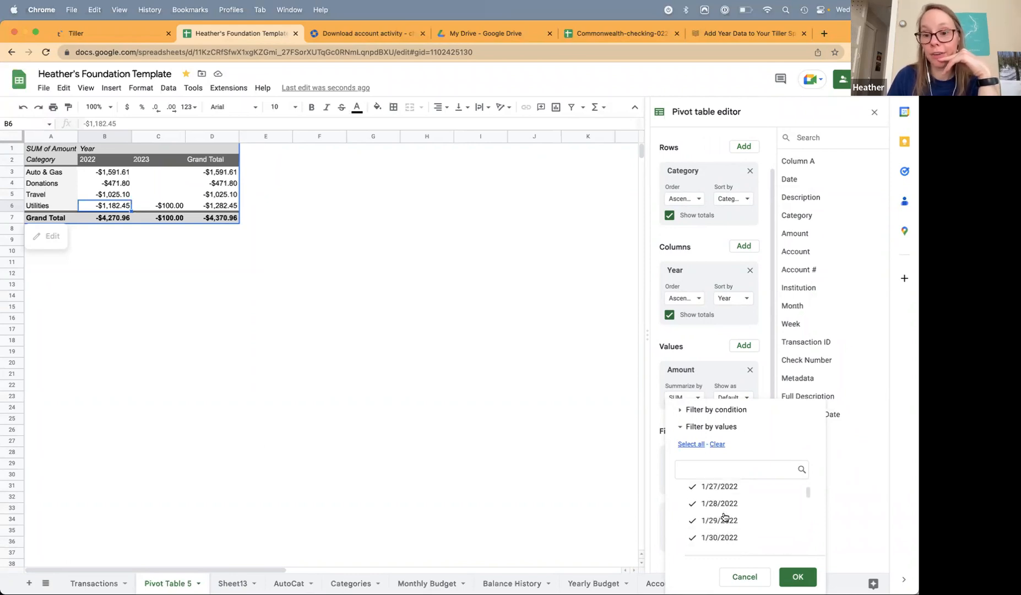
scroll(725, 517, "down", 10)
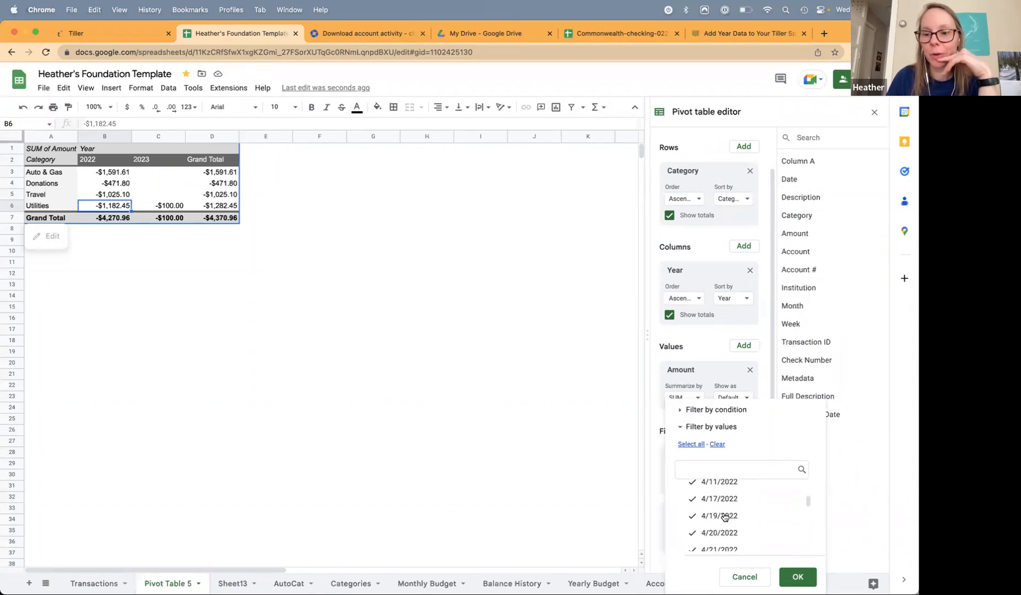
scroll(725, 517, "down", 5)
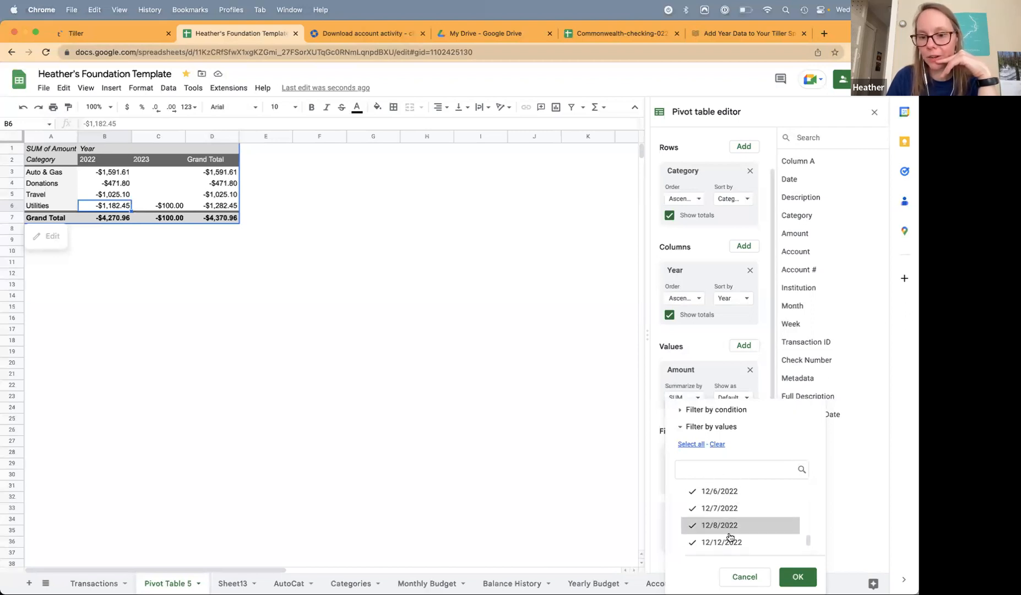
left_click(757, 574)
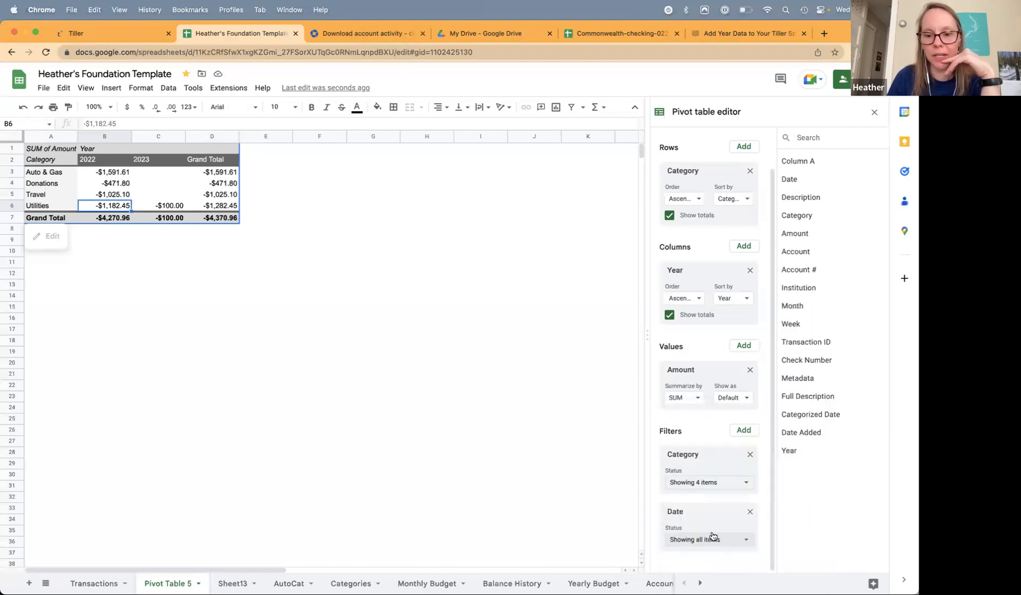
left_click(750, 513)
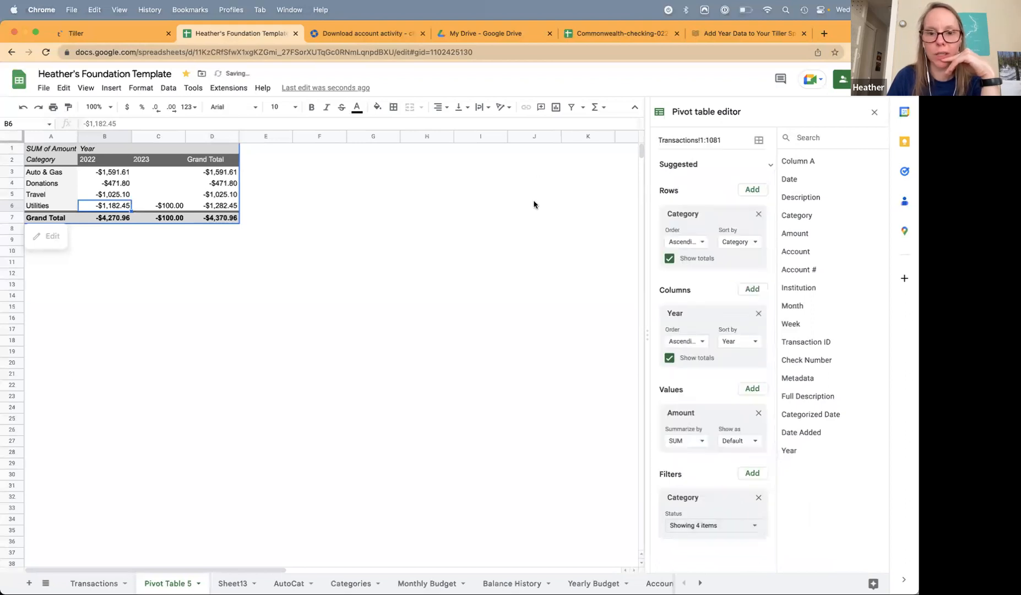
left_click(752, 474)
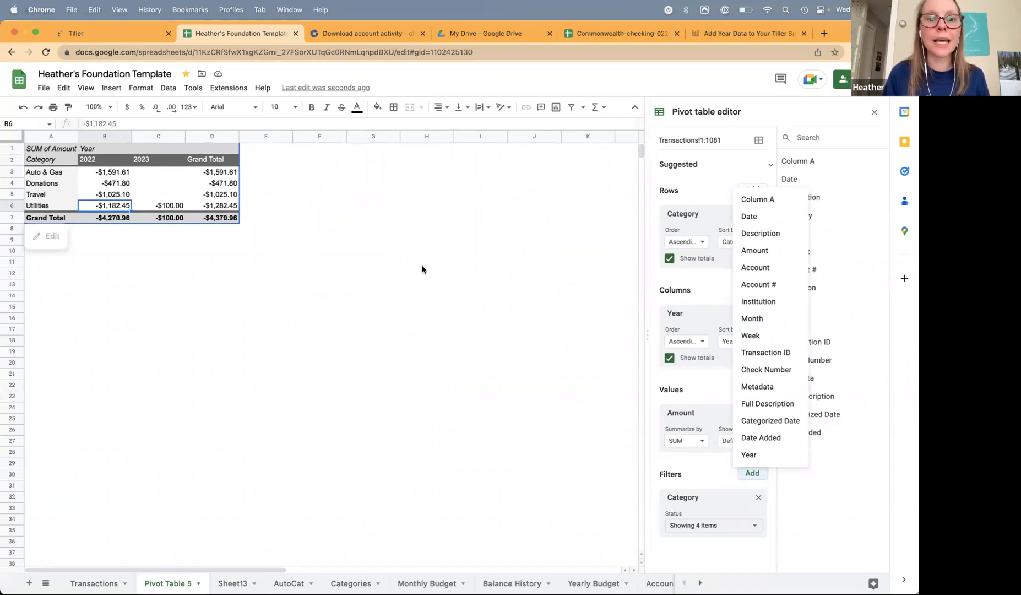
- Switch to Excel and examine the unlabelled and (blank) category rows in the 2022 pivot table
left_click(361, 570)
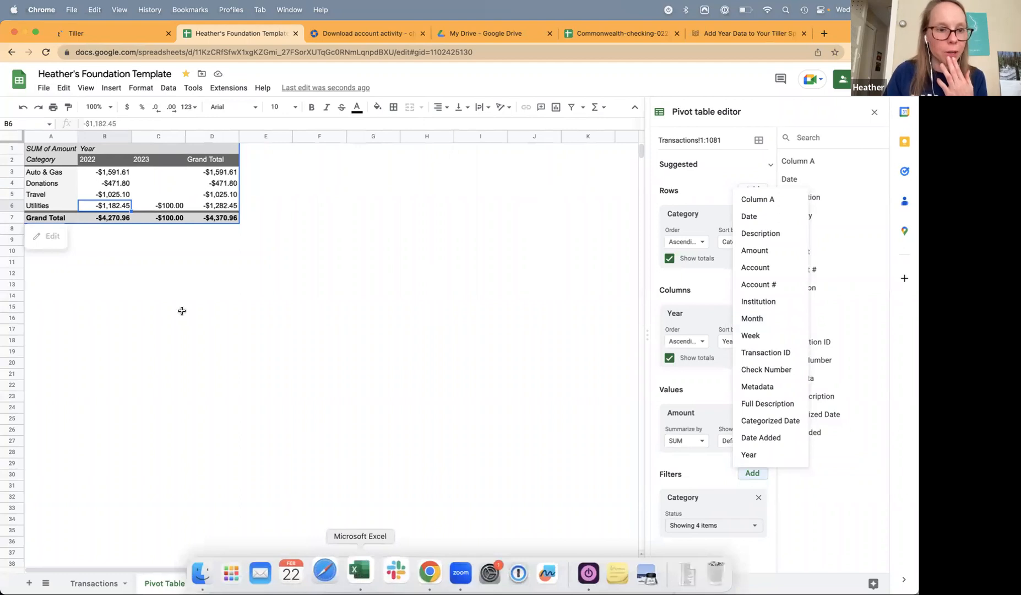
left_click(36, 158)
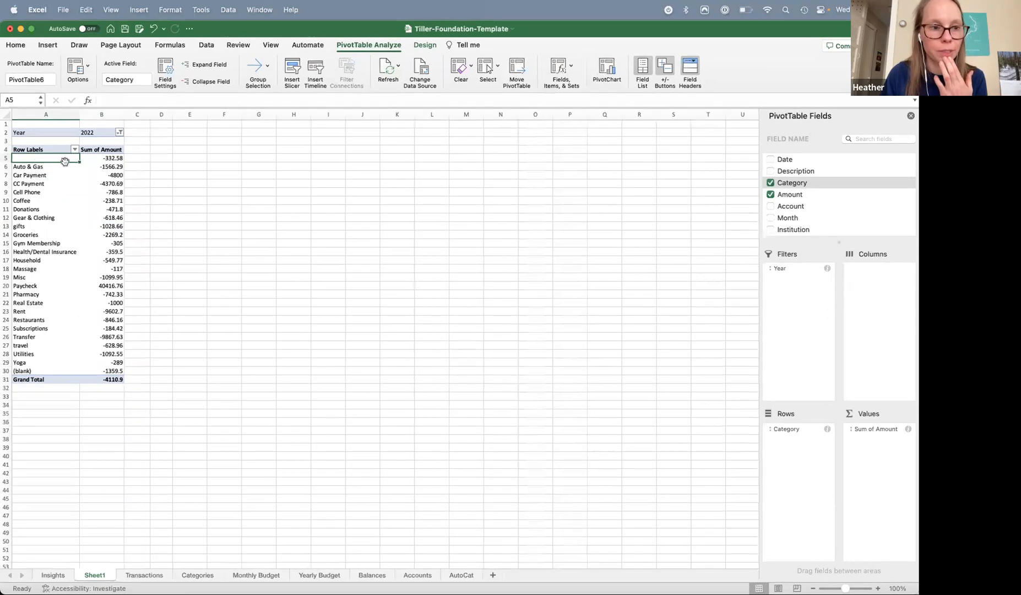
left_click(33, 371)
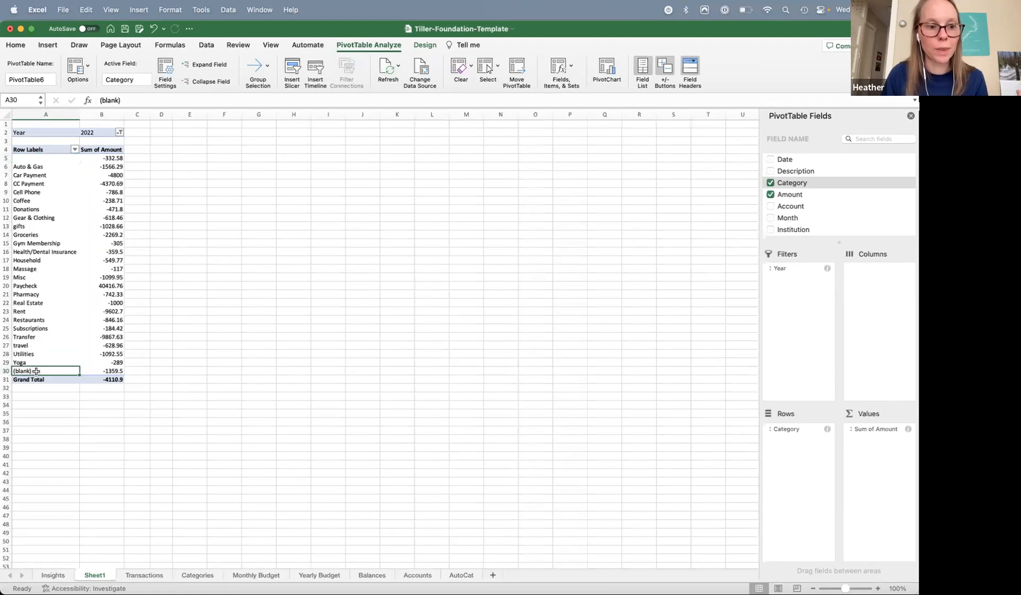
left_click(32, 158)
left_click(109, 160)
left_click(69, 159)
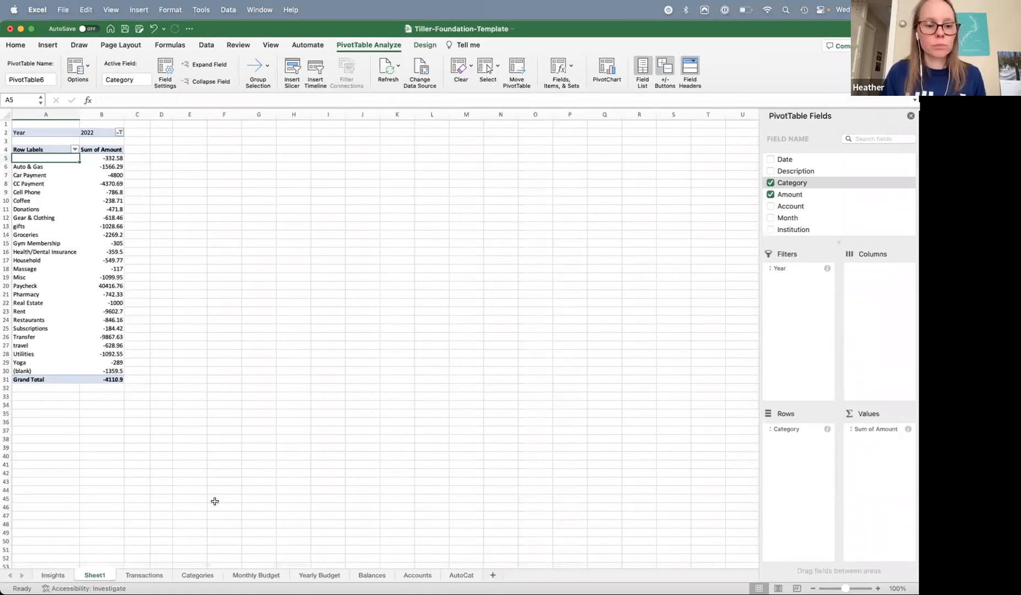
- Switch to Chrome and insert a column before the Account column on the Transactions sheet, accepting the protected-range edit
mouse_move(419, 589)
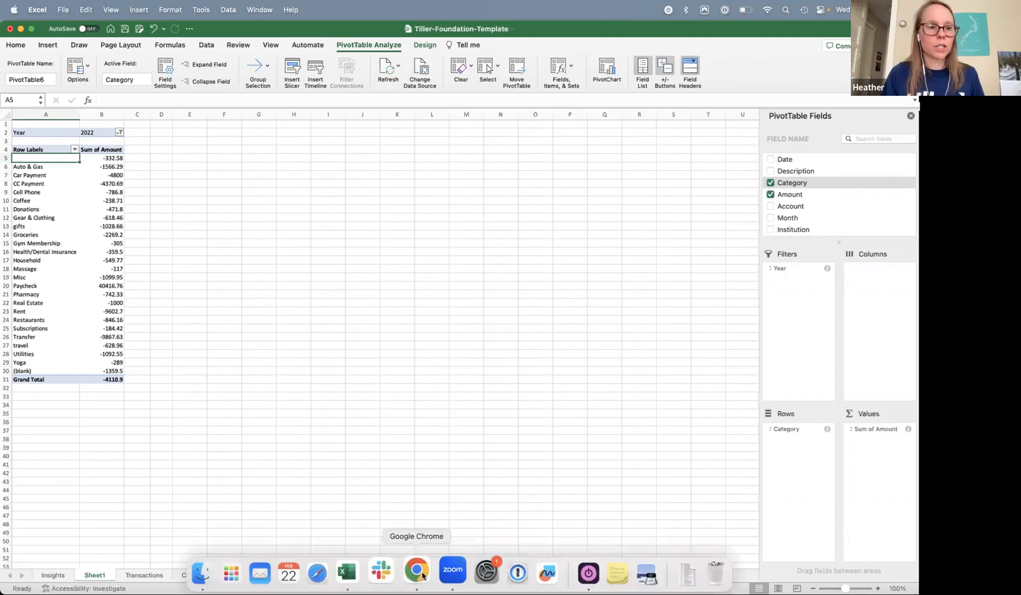
left_click(419, 573)
left_click(132, 583)
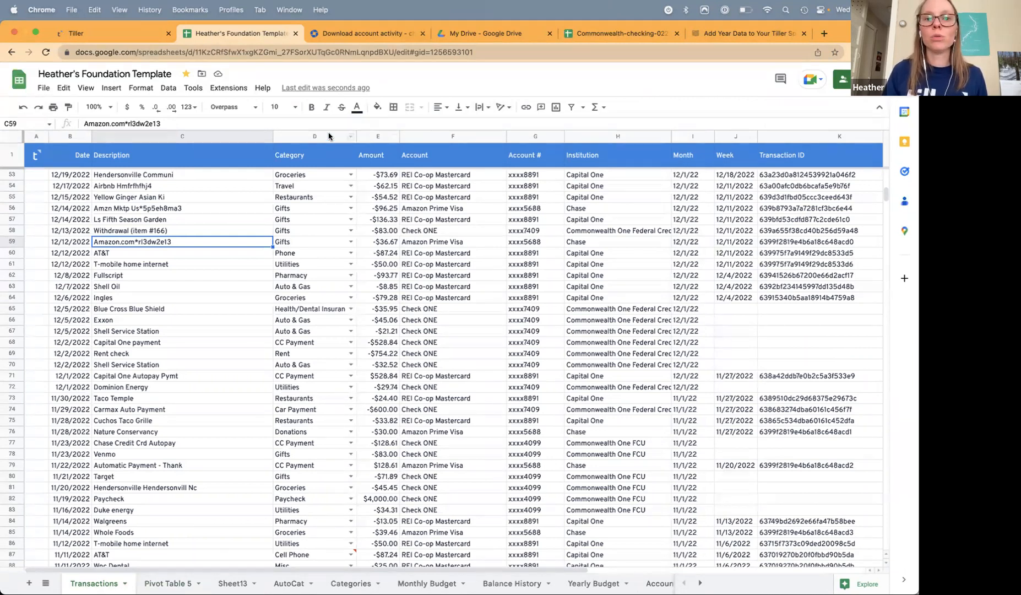
left_click(429, 135)
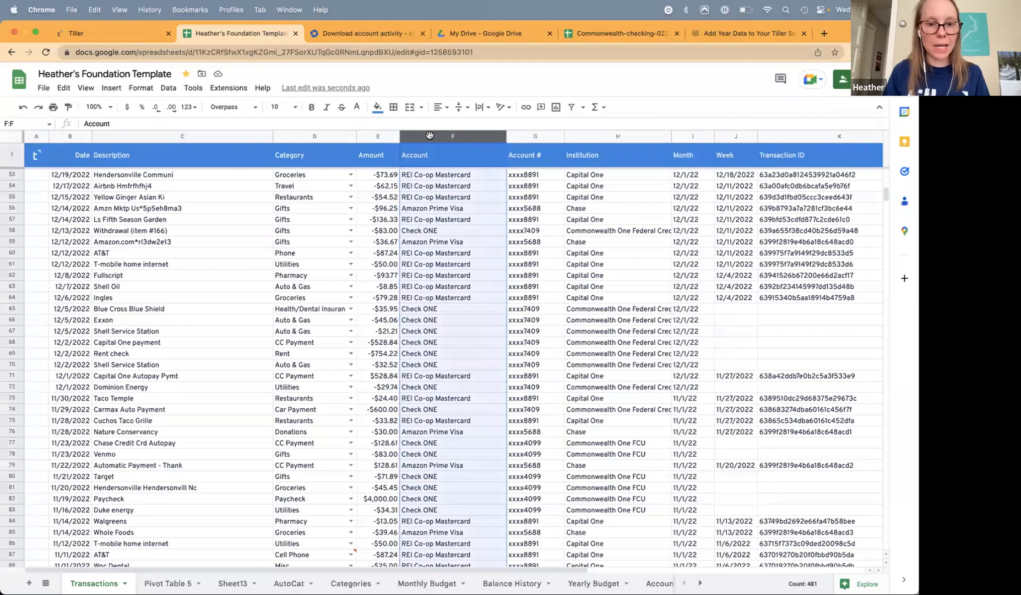
right_click(430, 136)
left_click(484, 224)
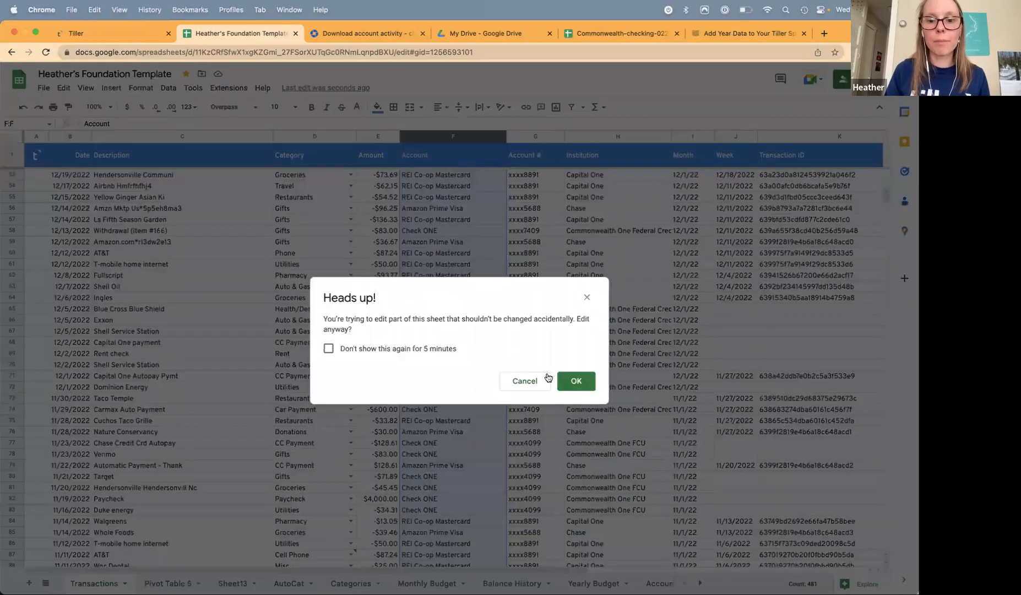
left_click(577, 381)
- Enter Tags as the new column's header, allowing the protected edit without further warnings for 5 minutes
type("Tags")
key("Return")
left_click(427, 351)
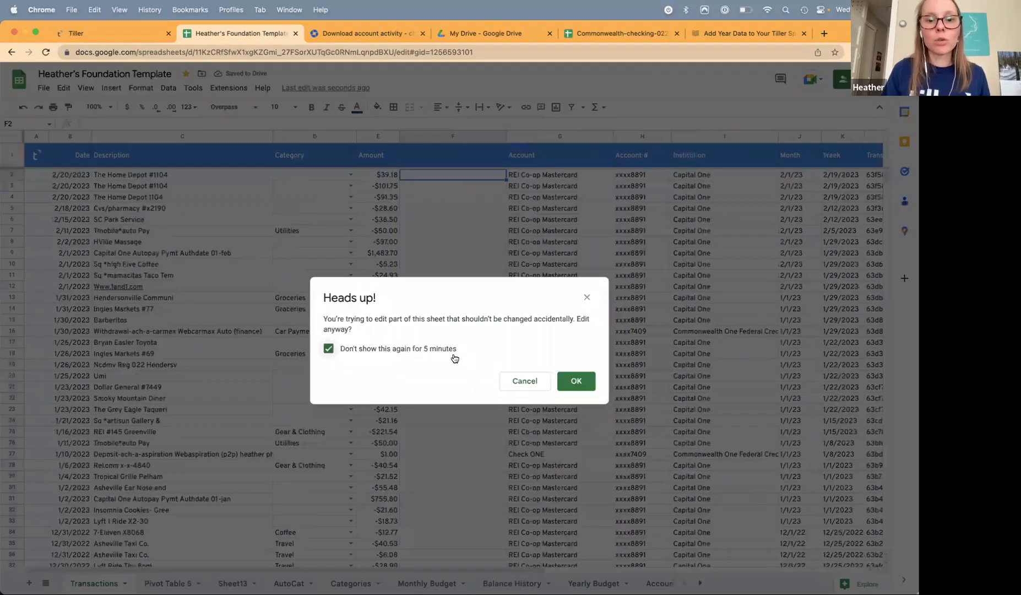
left_click(577, 380)
left_click(429, 208)
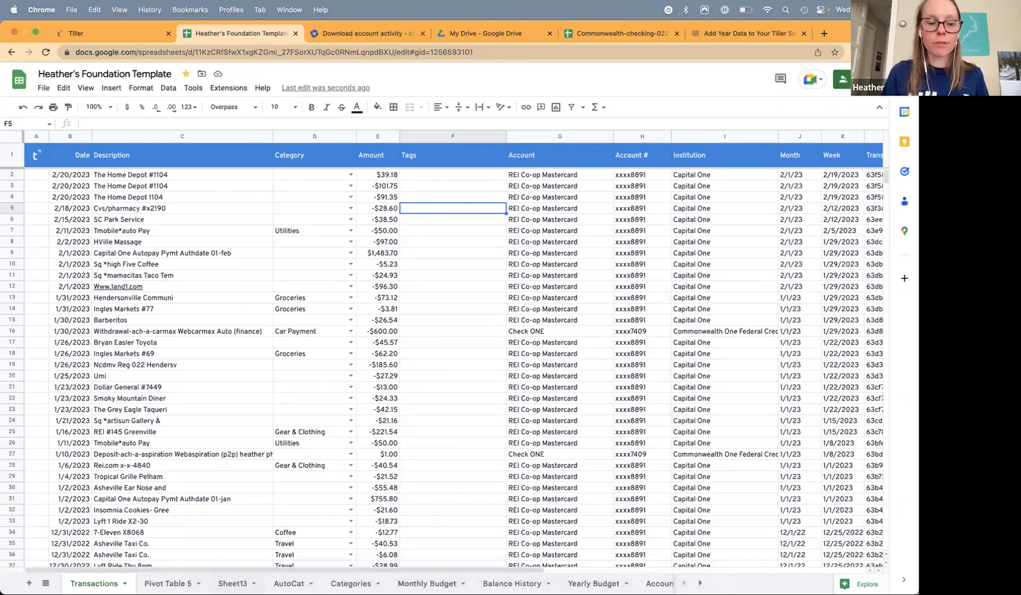
- Switch to Excel and insert a column before the Account column on the Transactions sheet
mouse_move(330, 575)
left_click(363, 574)
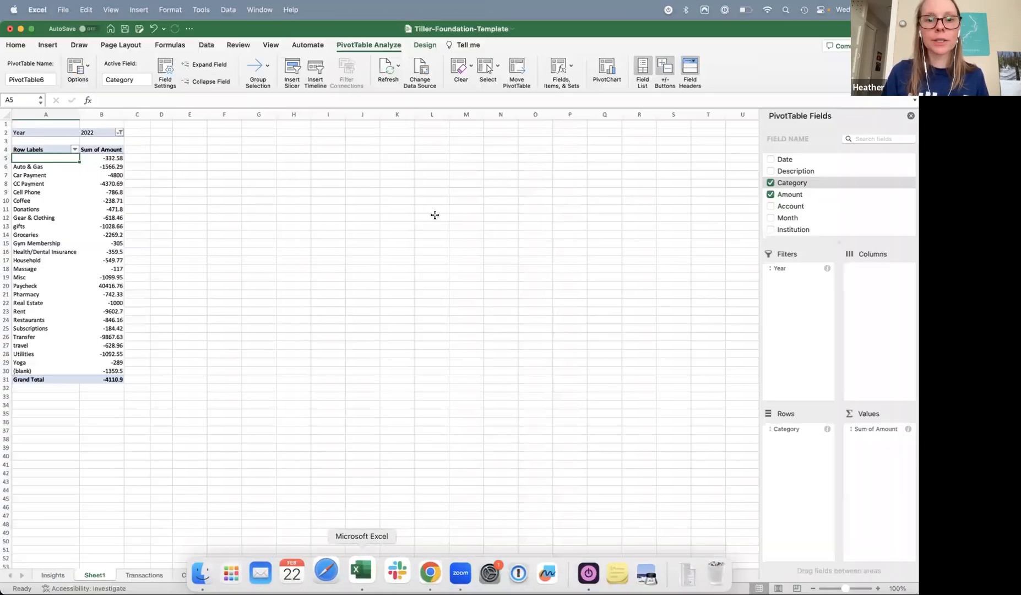
left_click(150, 576)
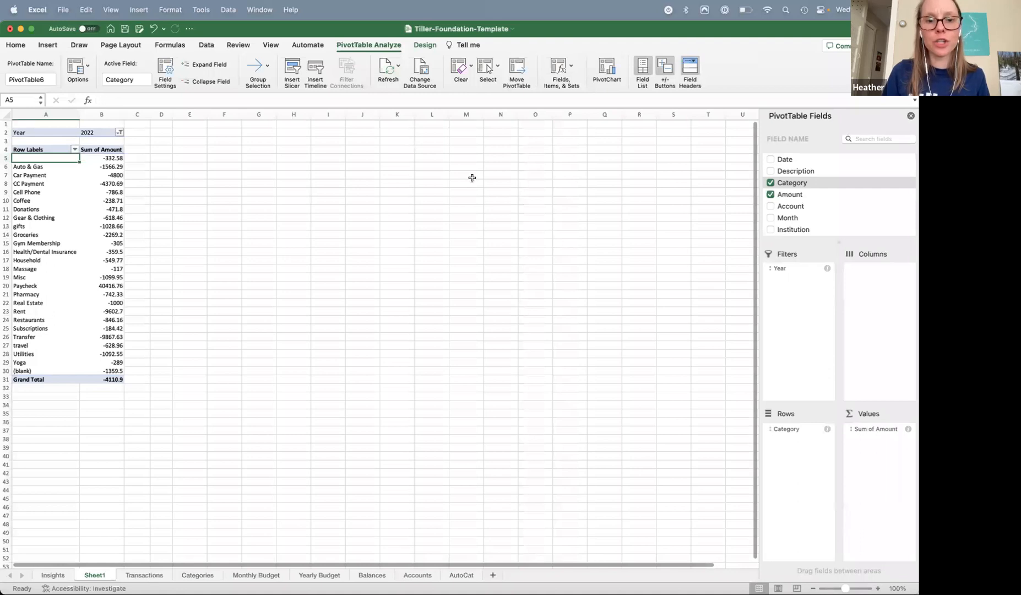
left_click(507, 114)
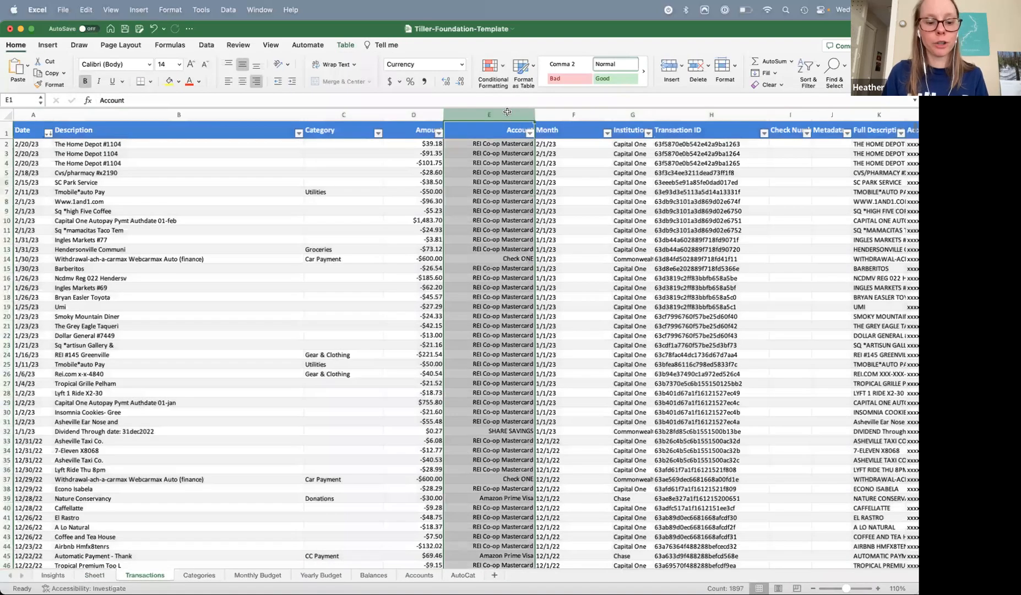
right_click(508, 112)
left_click(525, 171)
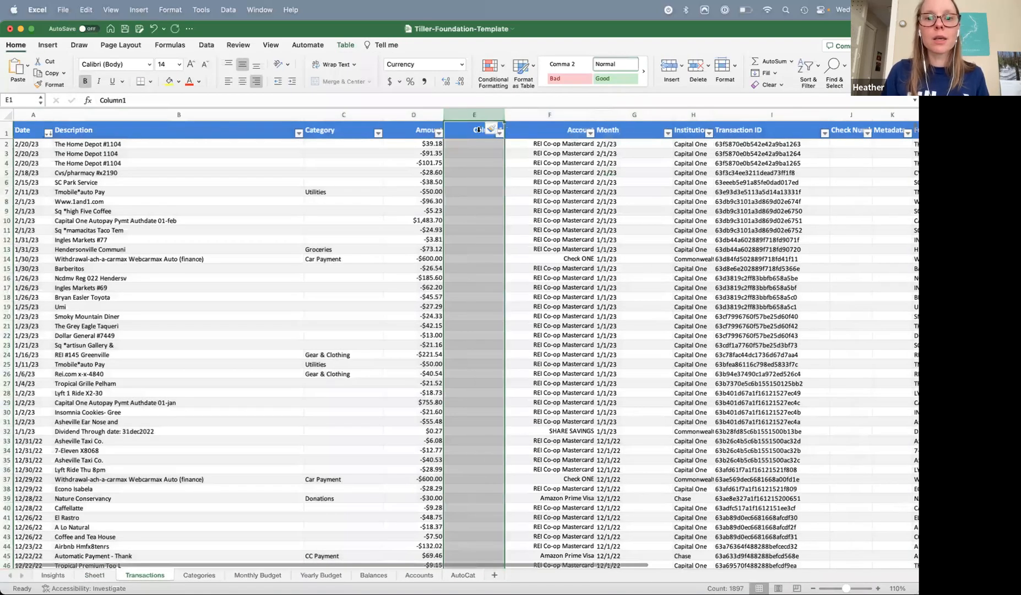
- Enter Tag as the header of the new column on the Transactions sheet
left_click(479, 129)
type("Tag")
key("Return")
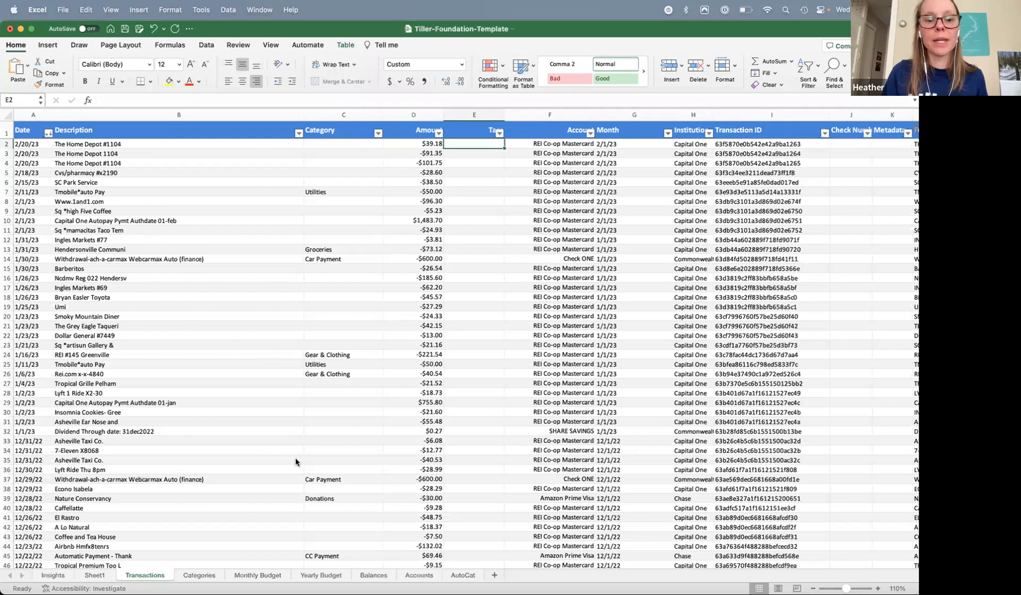
- Examine the categories from Coffee to Yoga and their Discretionary group on the Categories sheet
left_click(199, 575)
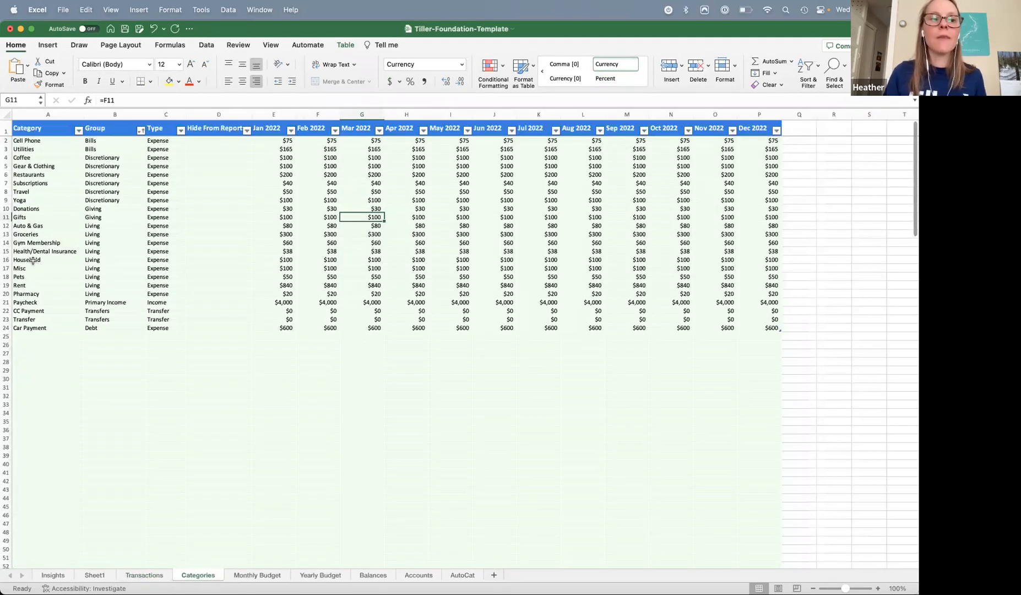
left_click_drag(64, 156, 64, 200)
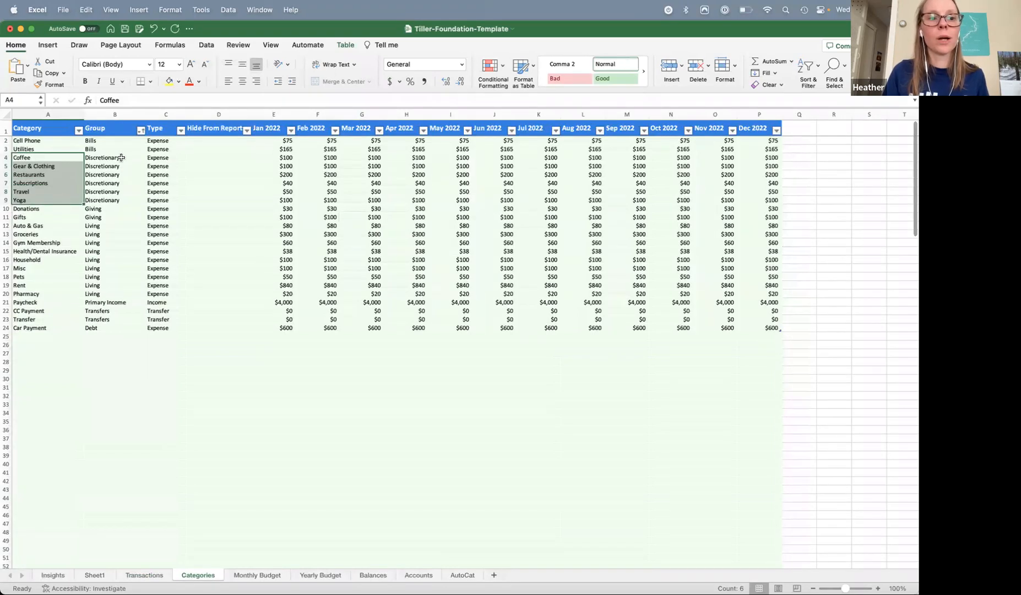
left_click_drag(121, 157, 118, 198)
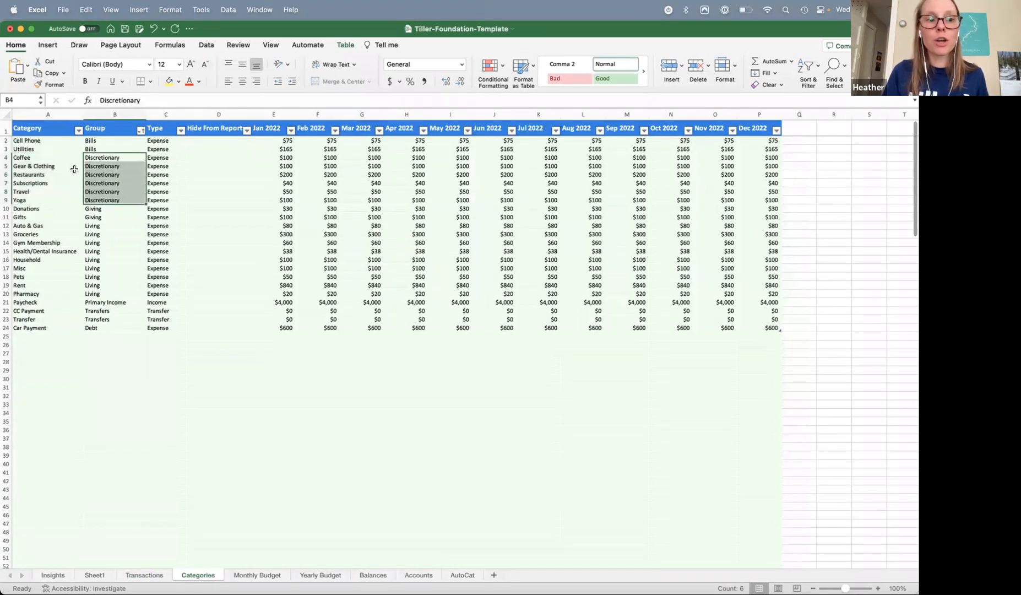
left_click_drag(48, 157, 48, 199)
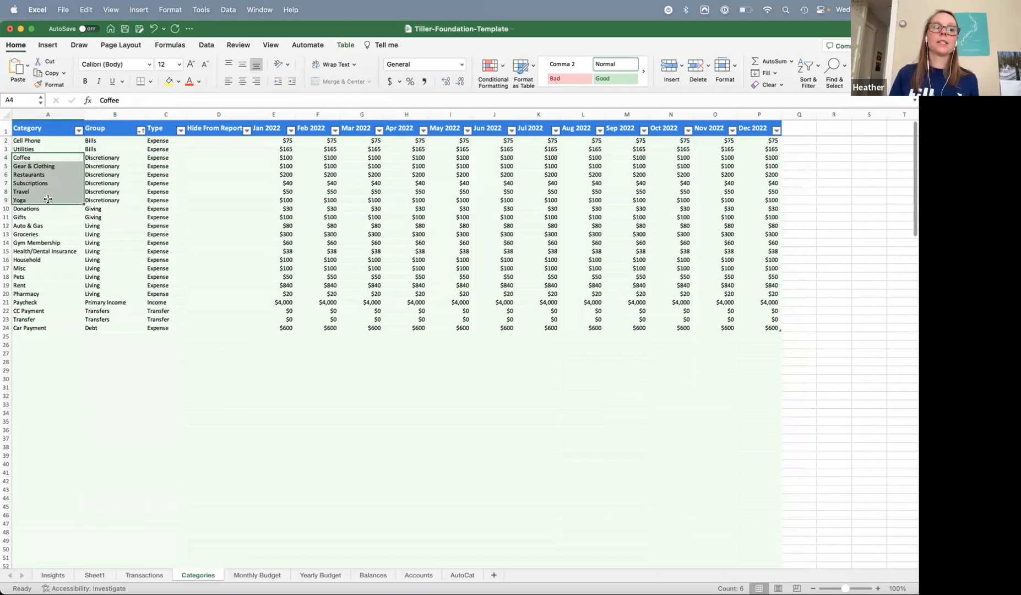
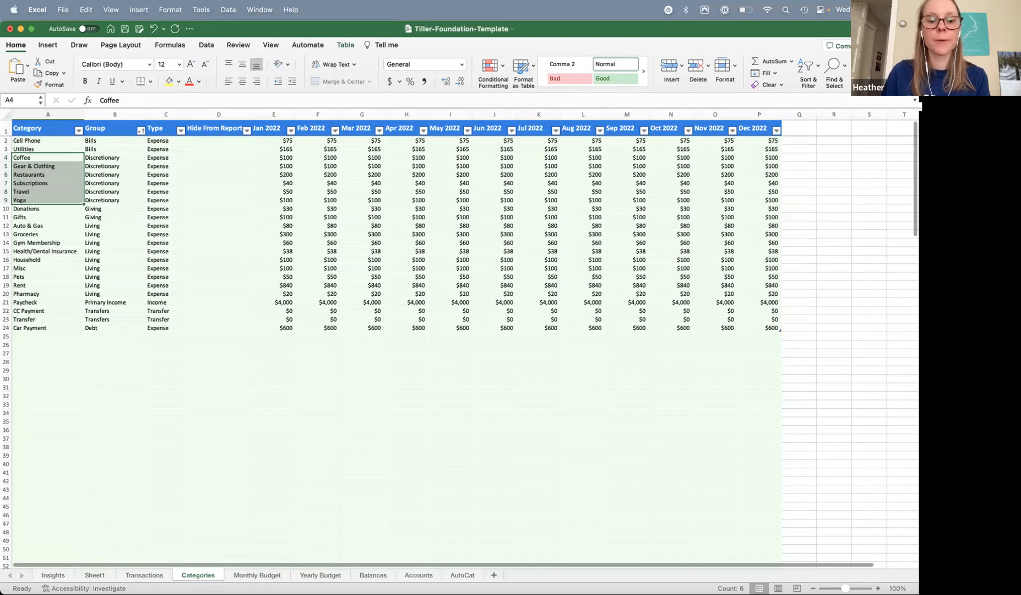
- Compare the Yearly Budget with the Categories sheet's Type column, CC Payment transfer row and Hide From Reports column
left_click(323, 576)
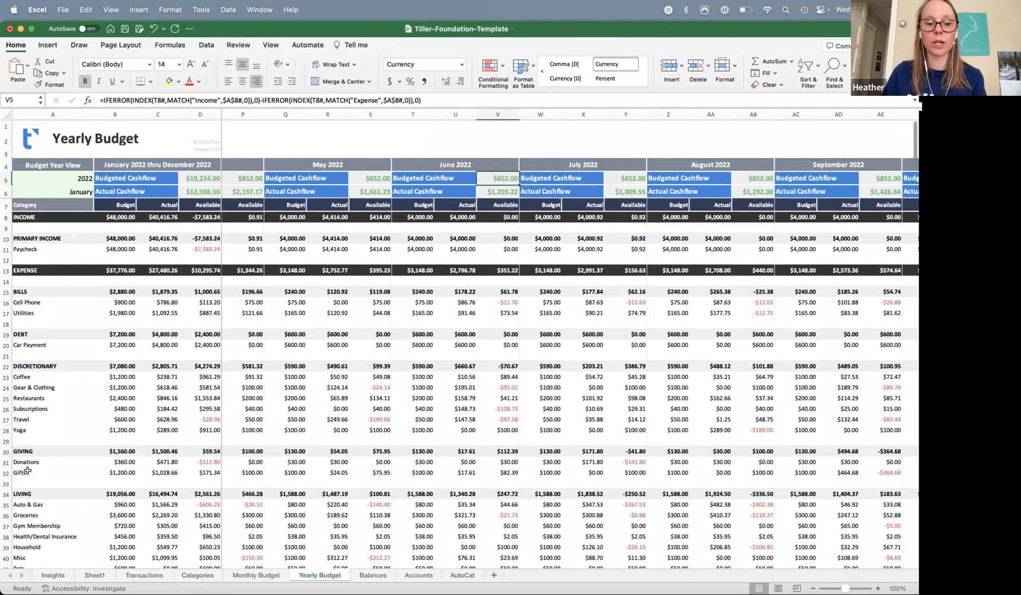
left_click(198, 576)
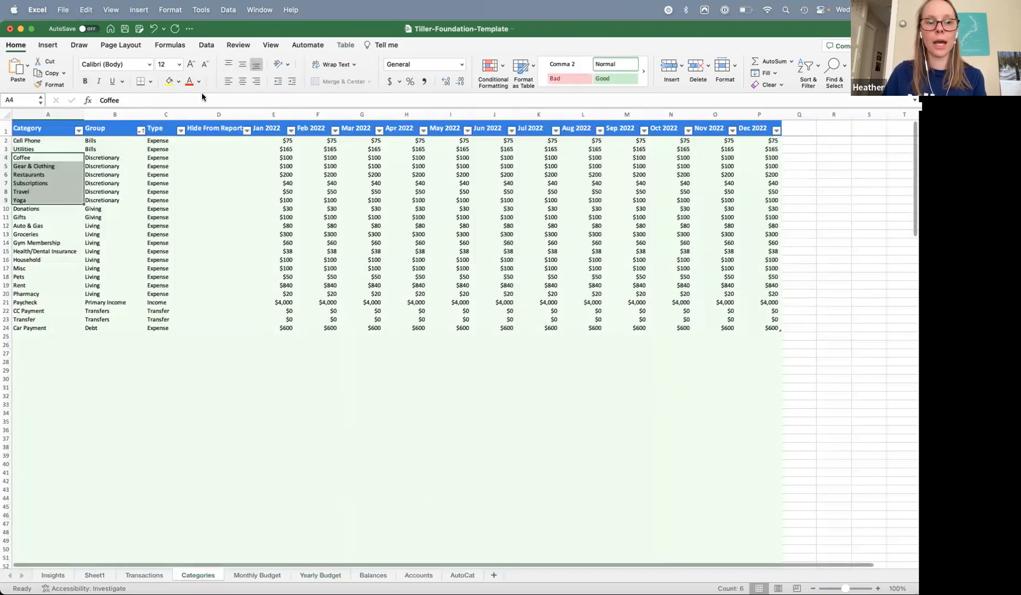
left_click(170, 116)
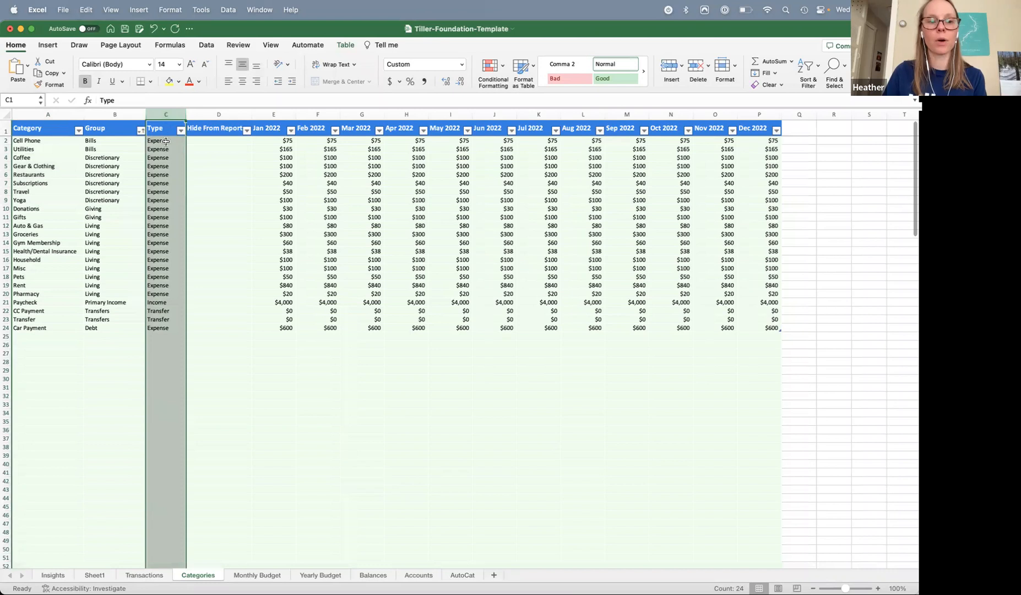
left_click(174, 311)
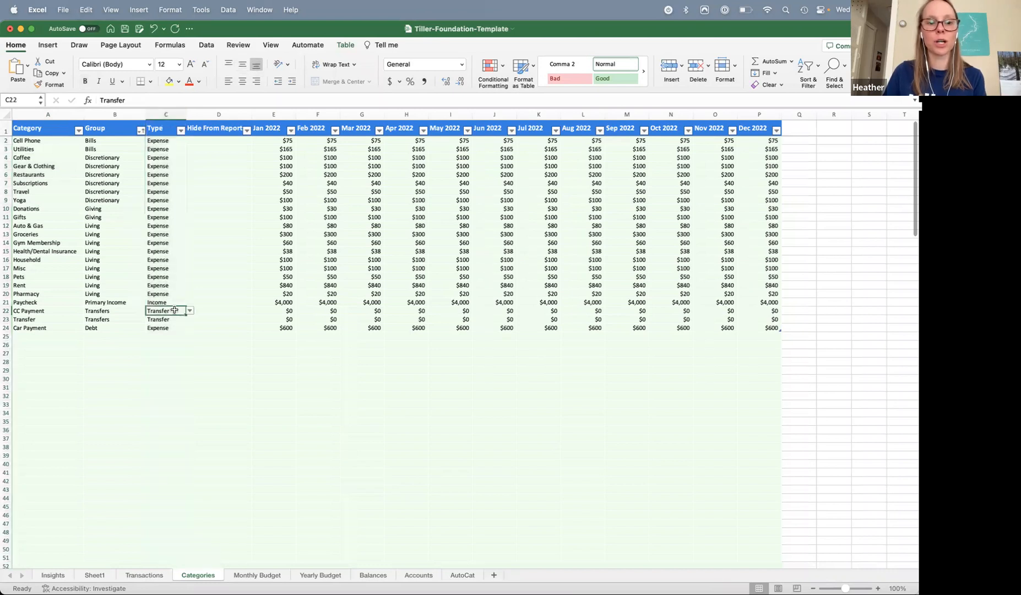
key("Left")
key("Left")
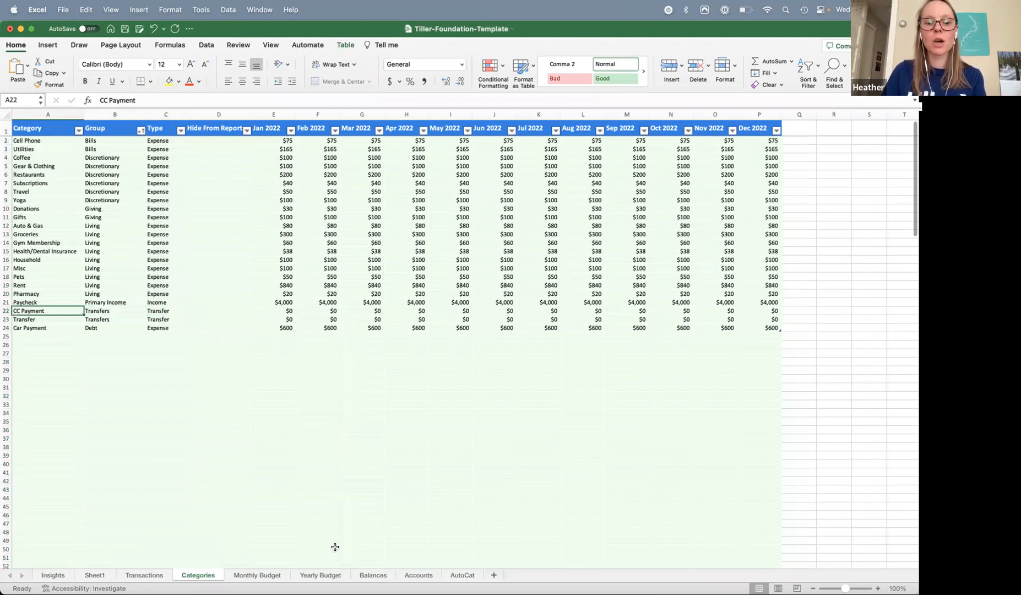
left_click(327, 576)
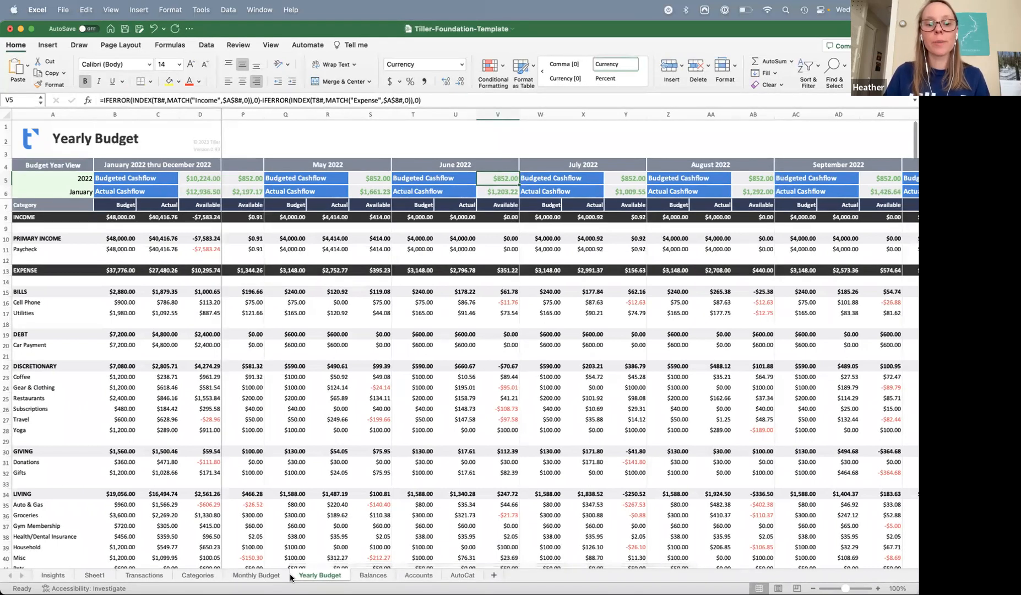
left_click(198, 576)
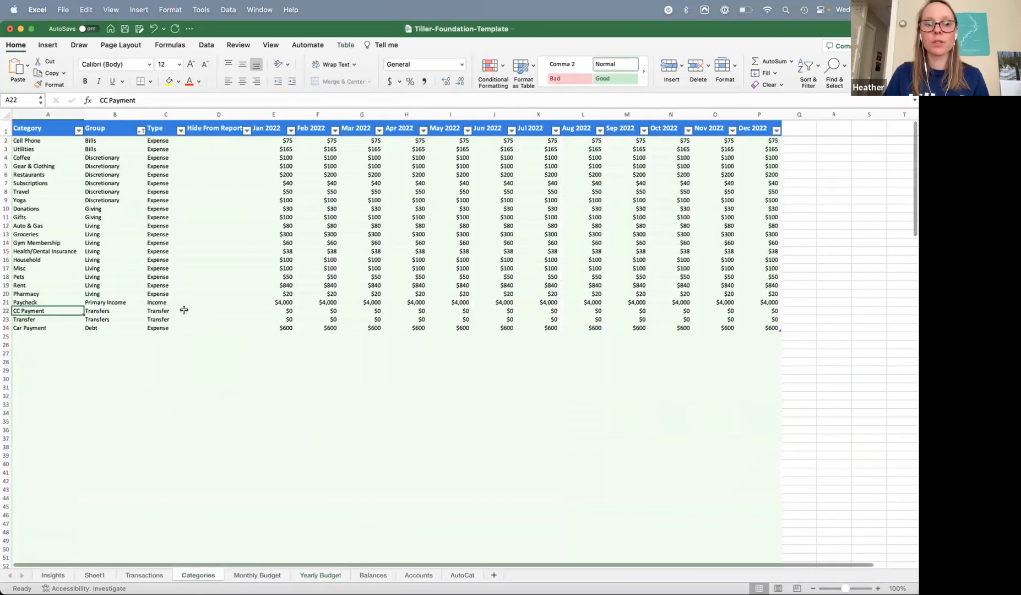
left_click(219, 114)
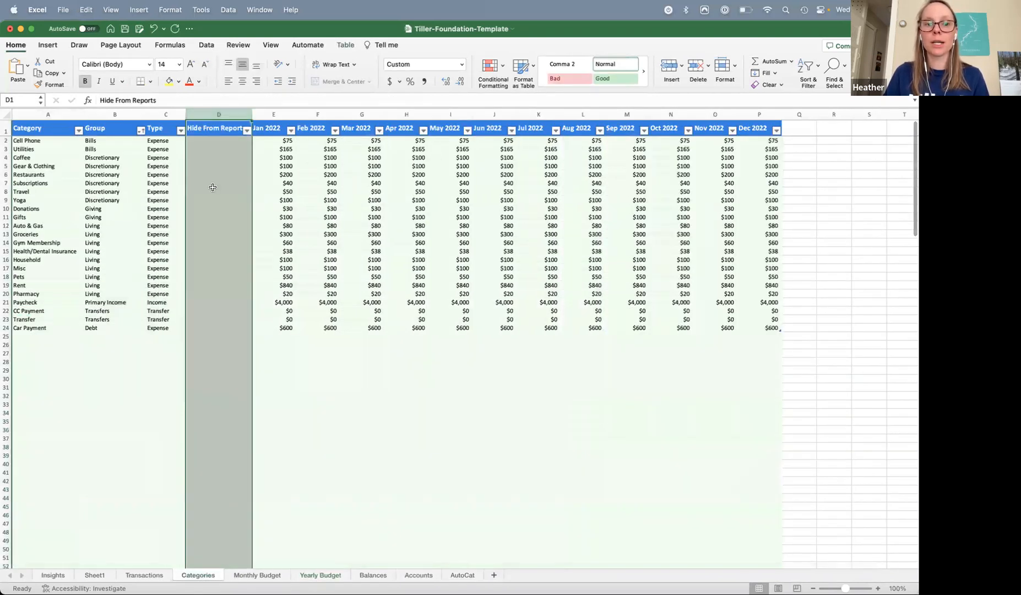
left_click(204, 328)
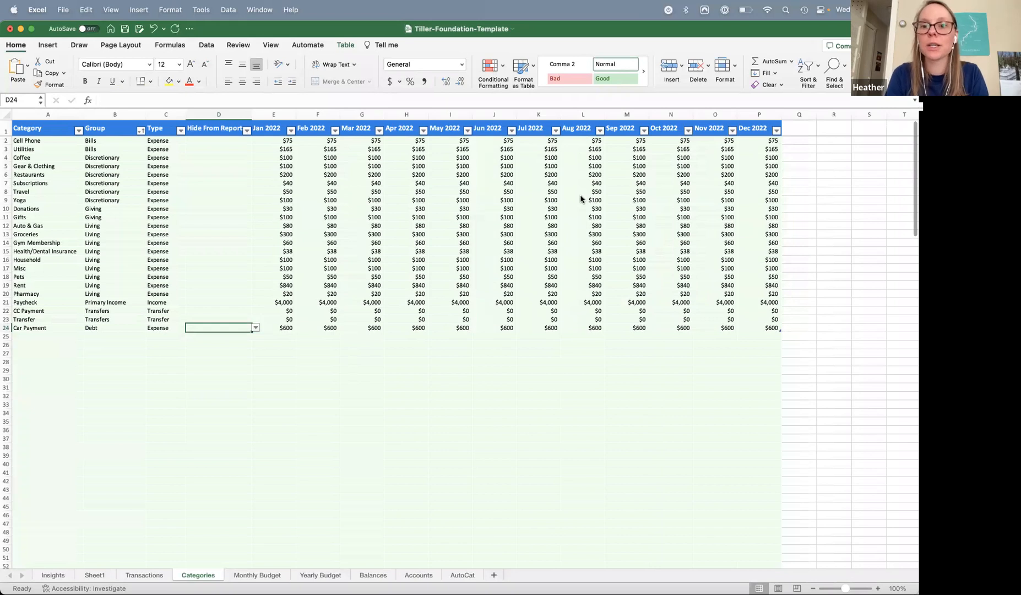
- Switch to Chrome, check the Tags column on the Transactions sheet, and open the Categories sheet
mouse_move(487, 581)
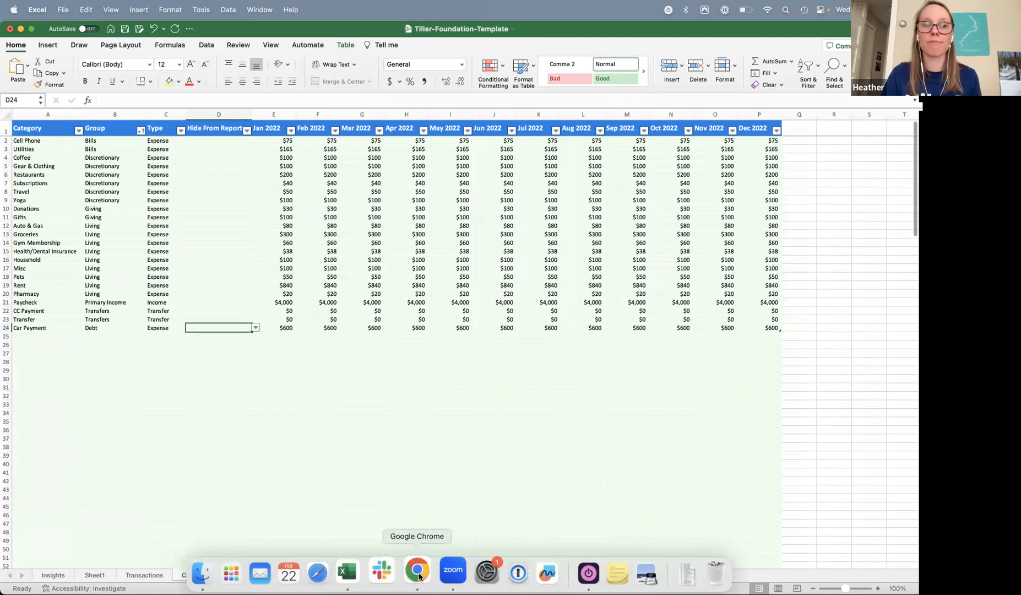
left_click(418, 576)
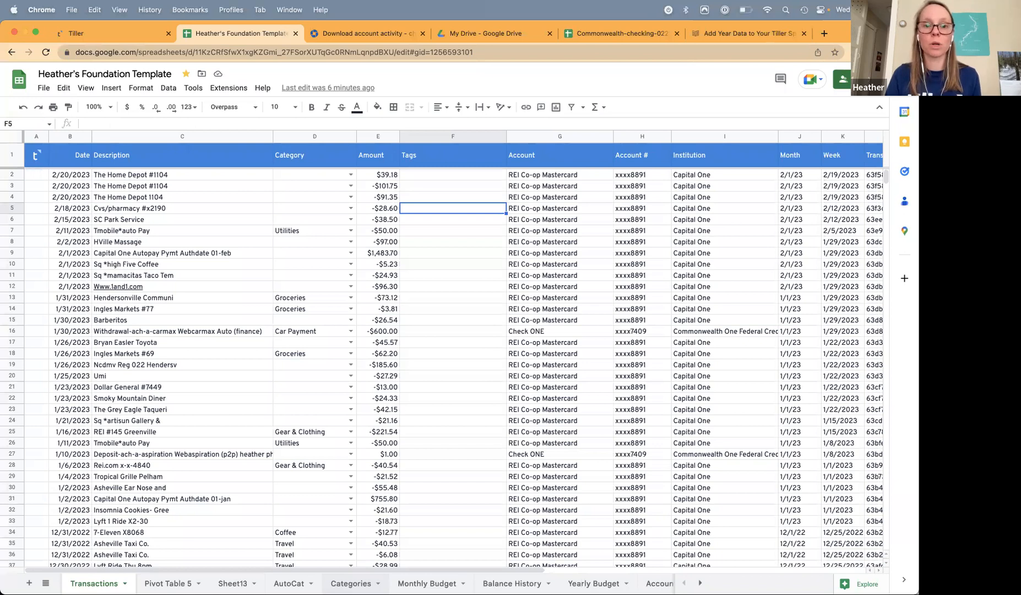
left_click(454, 136)
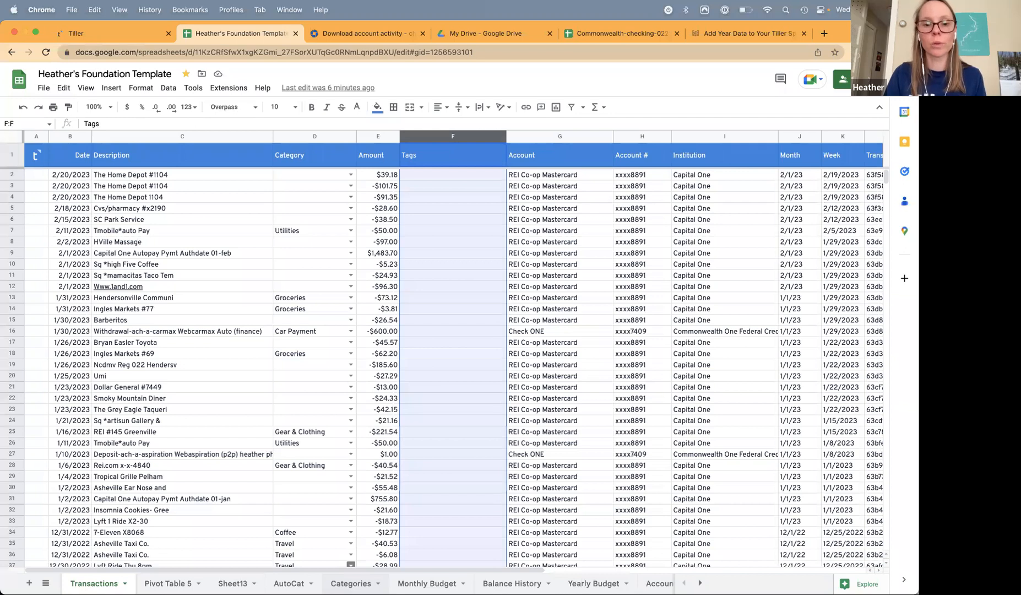
left_click(351, 583)
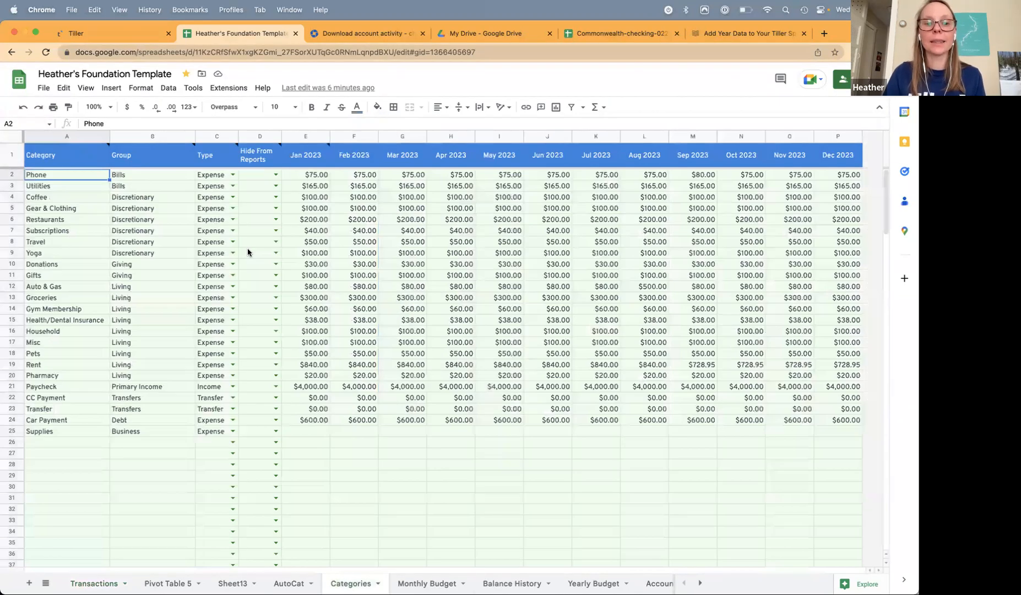
left_click(162, 136)
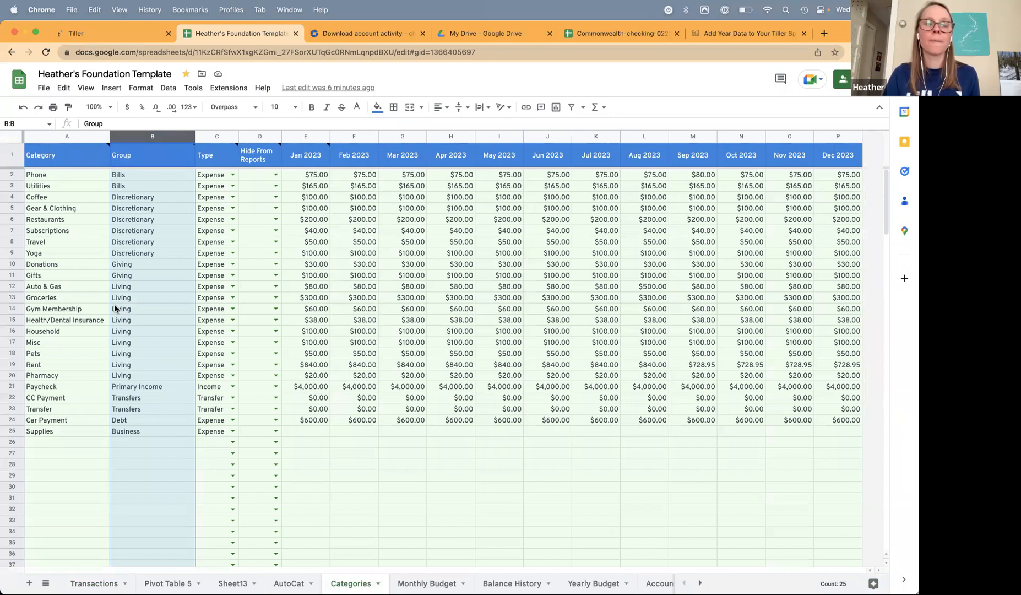
right_click(163, 136)
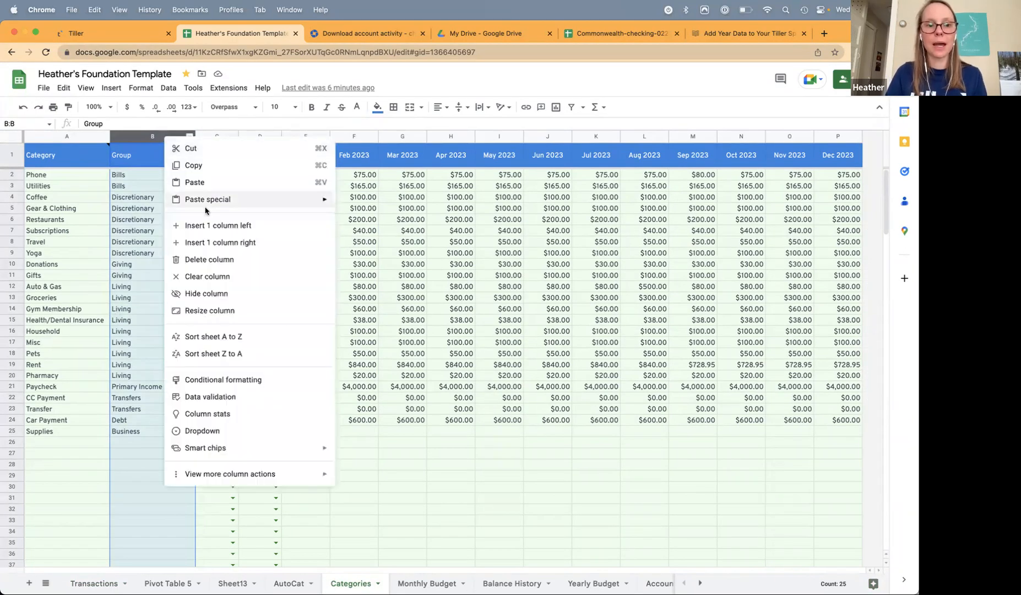
left_click(155, 214)
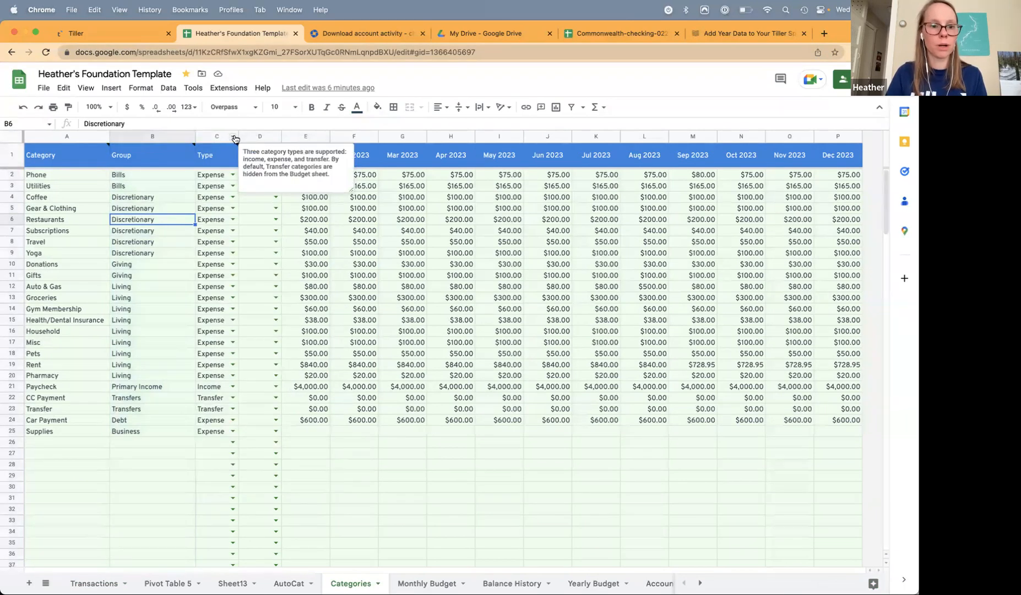
- Insert a column between Group and Type on the Categories sheet, allowing the protected edit without further warnings for 5 minutes
left_click(163, 137)
right_click(164, 137)
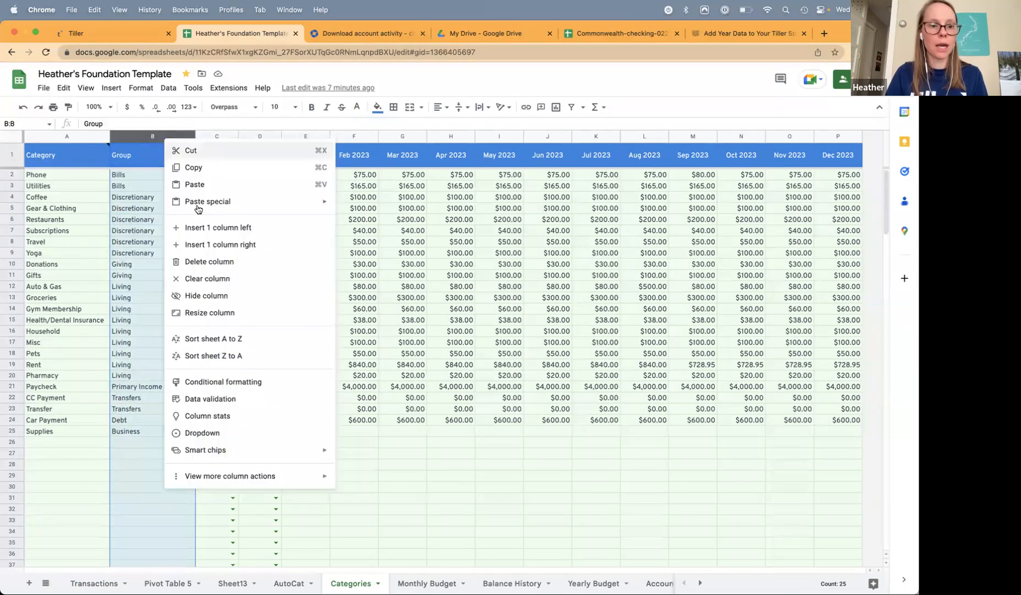
left_click(216, 249)
left_click(441, 351)
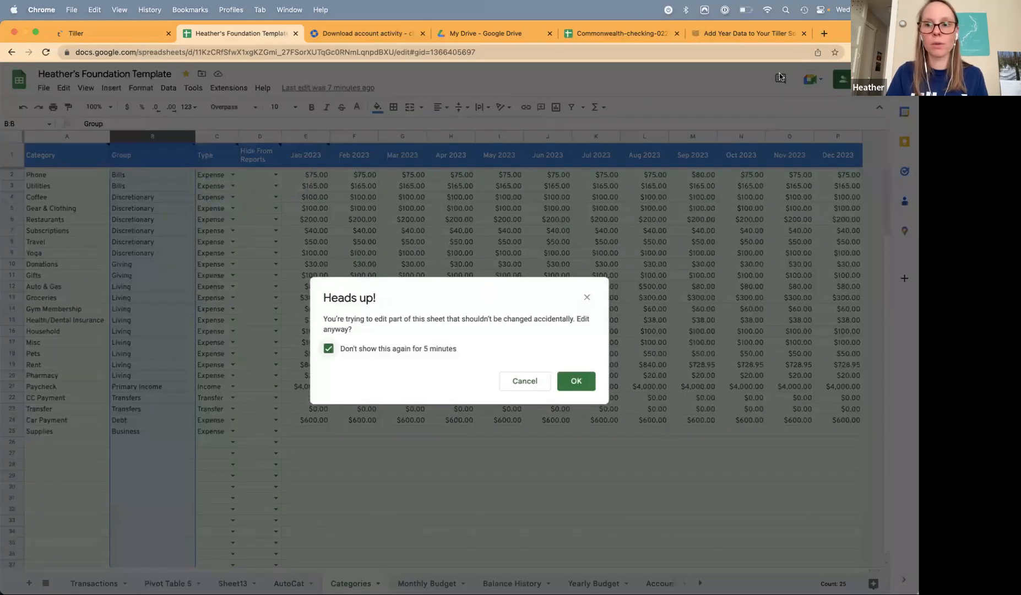
left_click(576, 381)
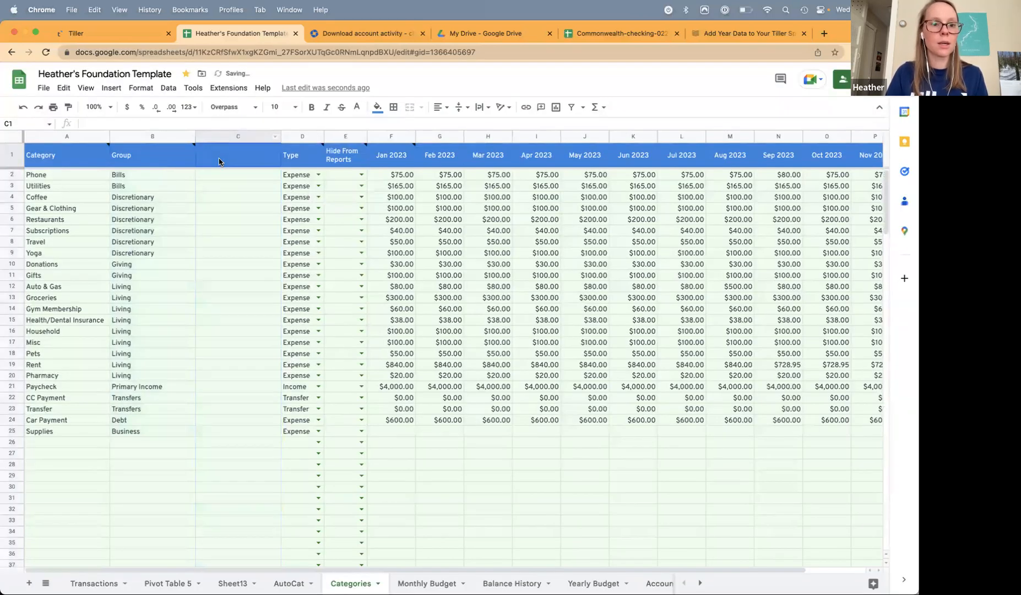
- Enter Tags as the new column's header and tag the Travel category as Tax
type("Tags")
key("Return")
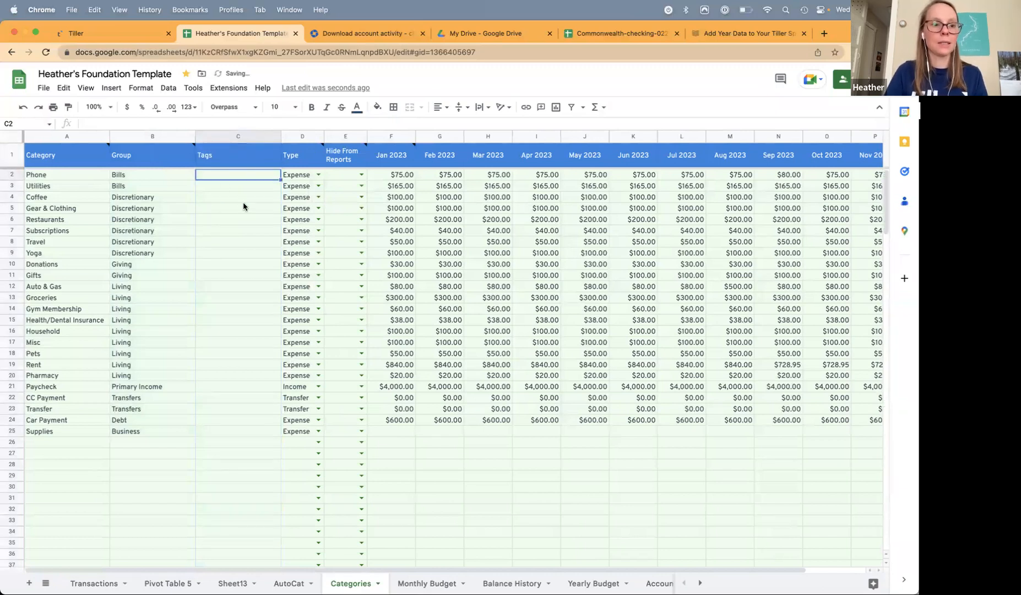
left_click(224, 244)
type("Tax")
key("Return")
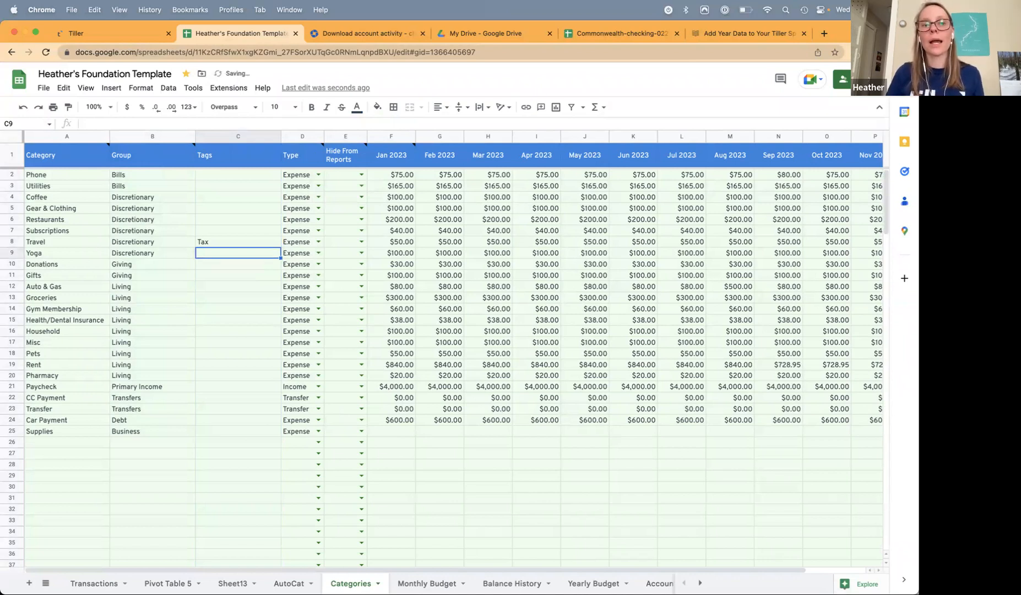
left_click(205, 244)
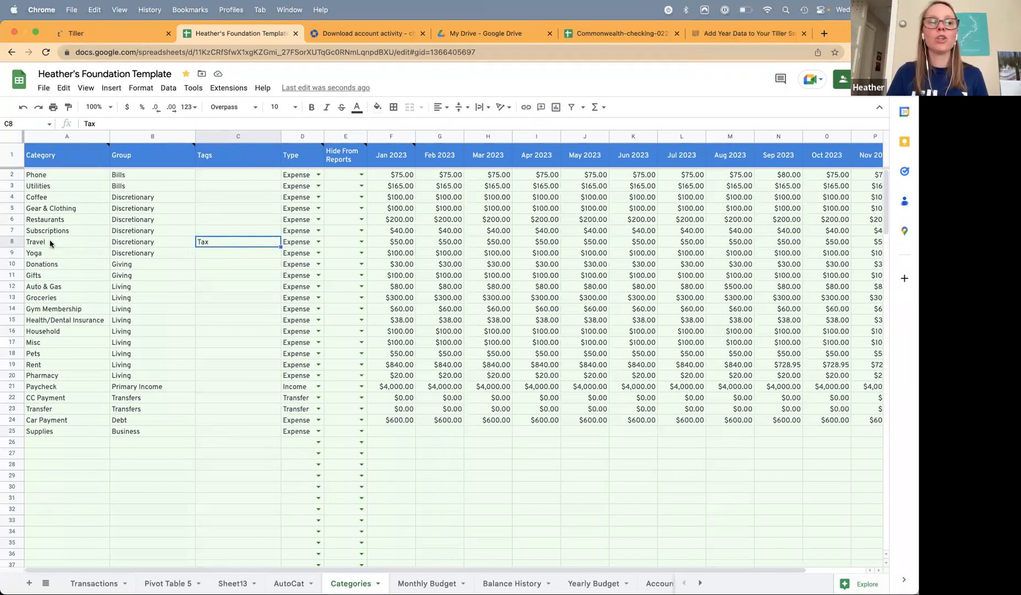
- Return to the Transactions sheet and examine the December 2022 Travel transactions beside the Tags column
left_click(96, 583)
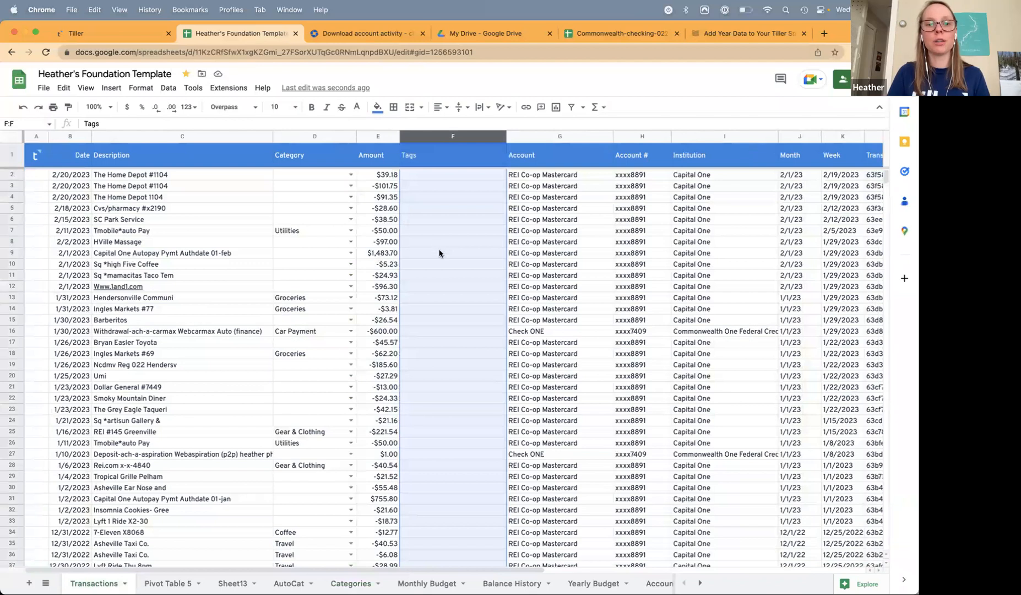
left_click(441, 252)
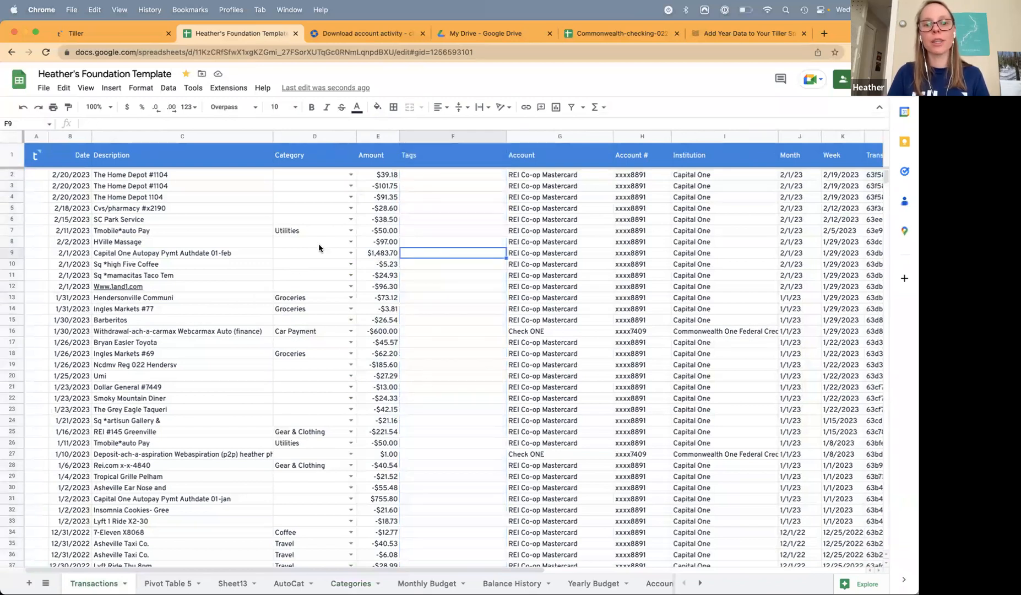
scroll(316, 244, "down", 8)
left_click_drag(299, 212, 308, 242)
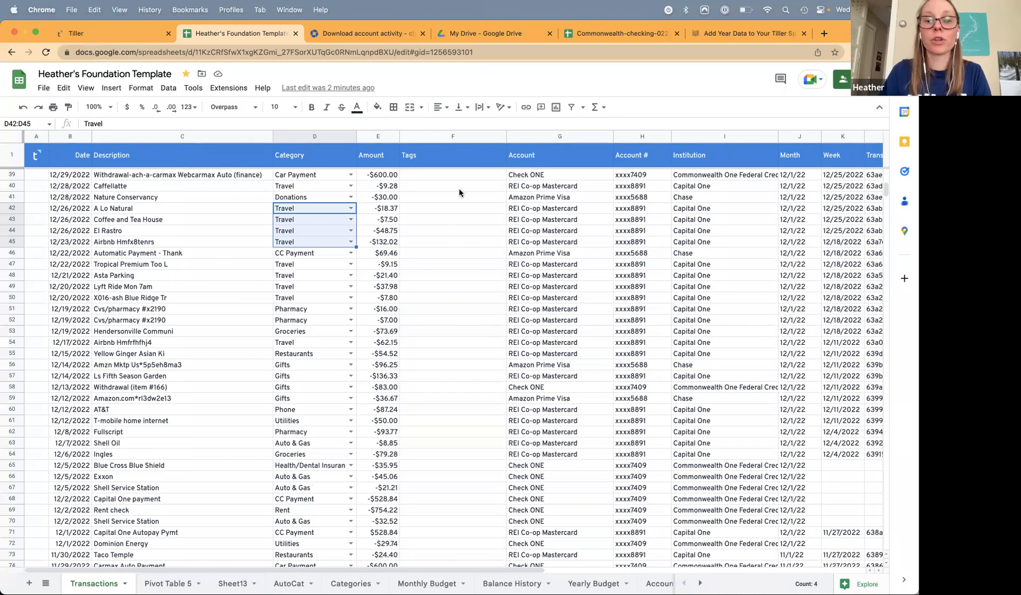
- Examine the Transactions sheet's columns from Date and Tags through Transaction ID, Check Number, Metadata, Full Description and Year
scroll(416, 239, "right", 10)
scroll(416, 238, "up", 3)
scroll(408, 231, "up", 2)
scroll(407, 231, "left", 8)
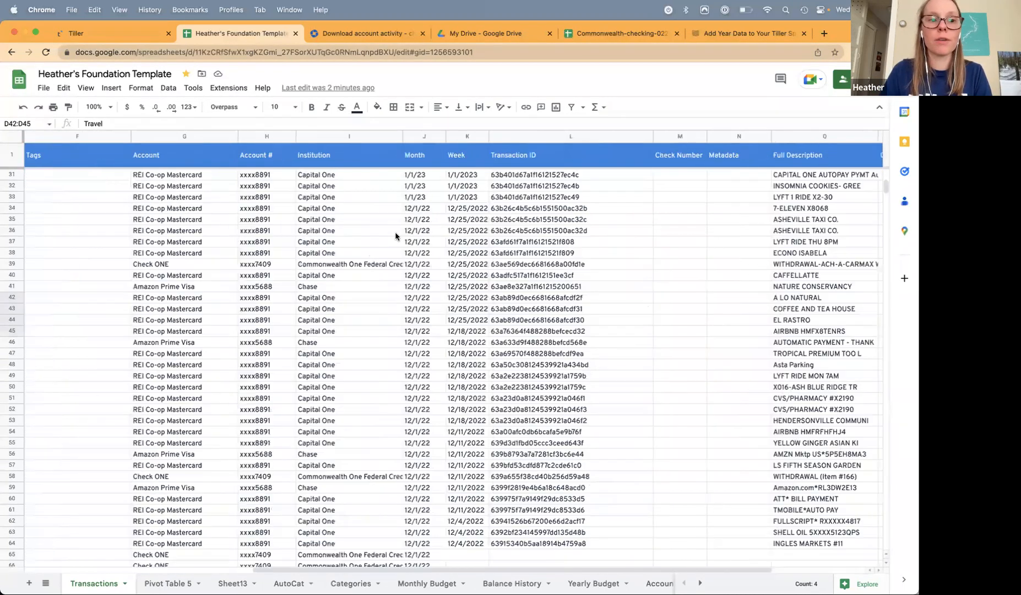
left_click(71, 136)
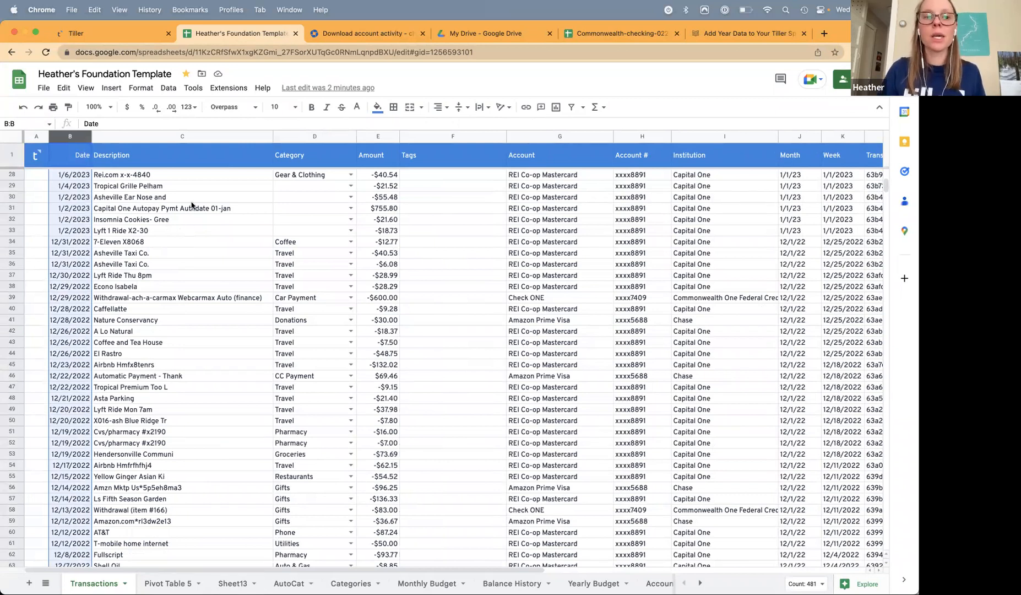
scroll(192, 206, "right", 5)
scroll(192, 206, "up", 5)
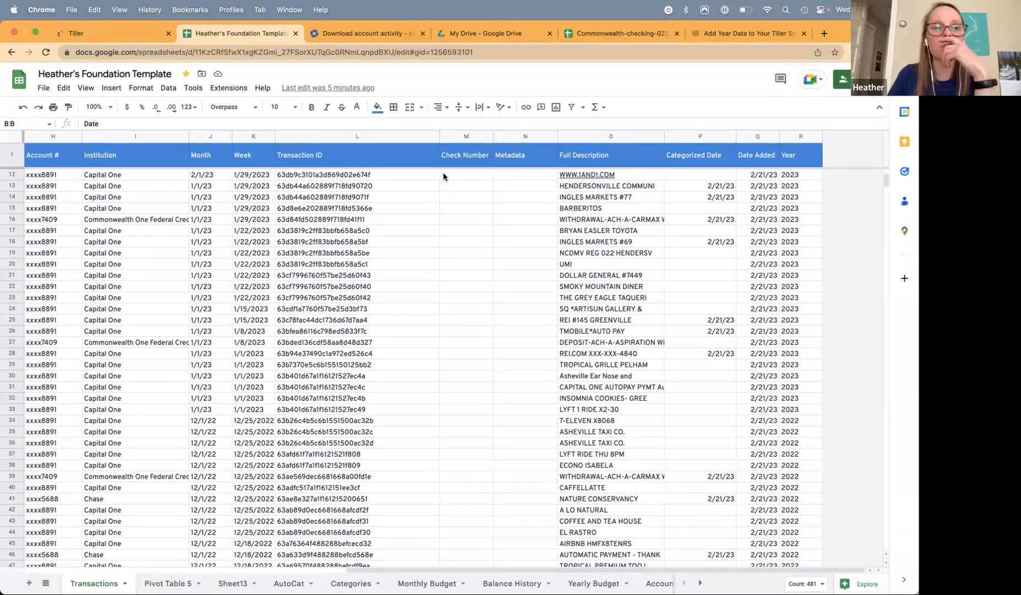
left_click(342, 219)
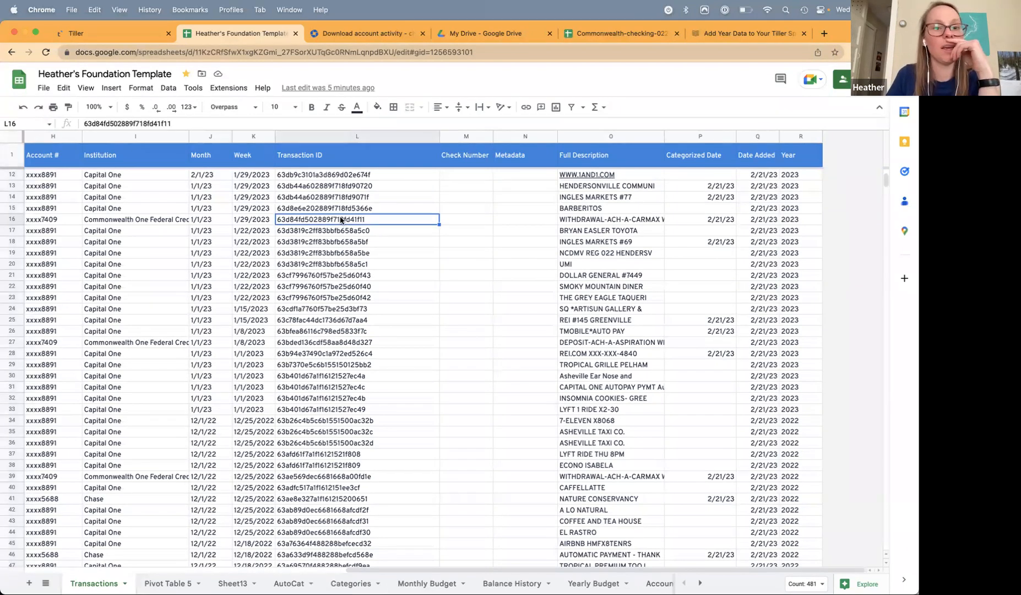
left_click(488, 189)
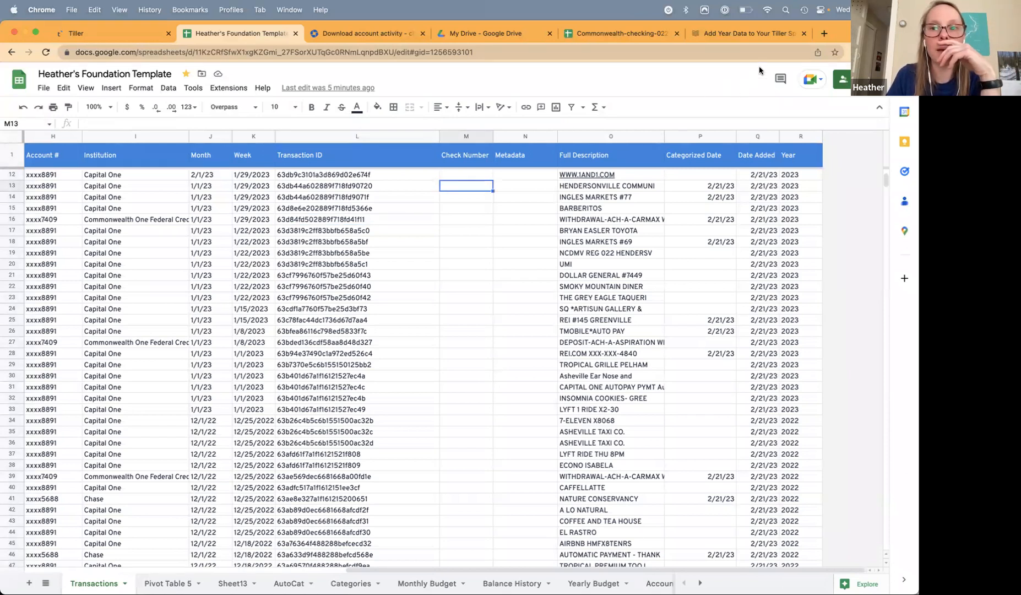
left_click(633, 223)
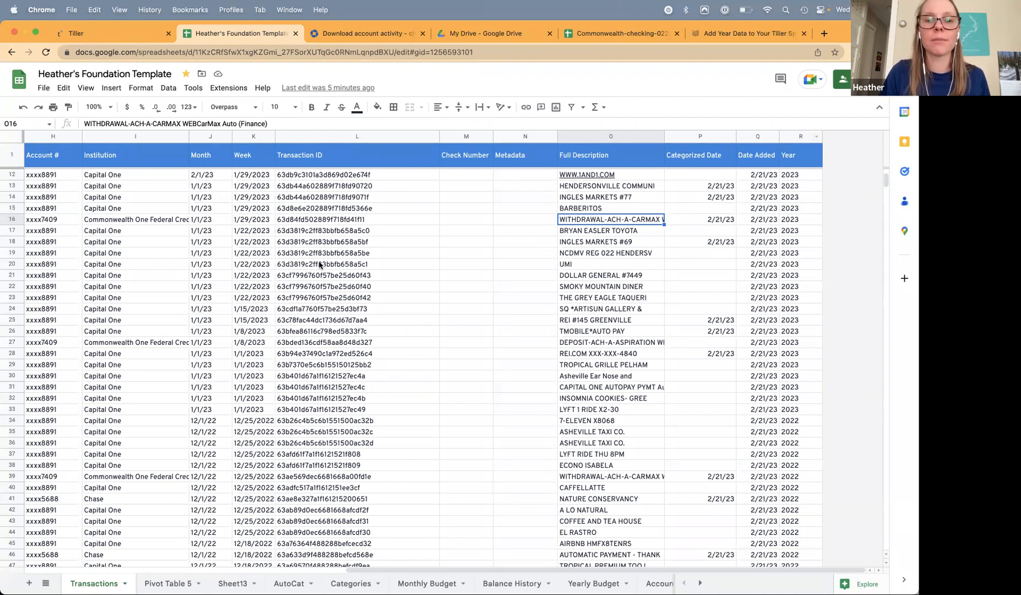
scroll(286, 223, "left", 10)
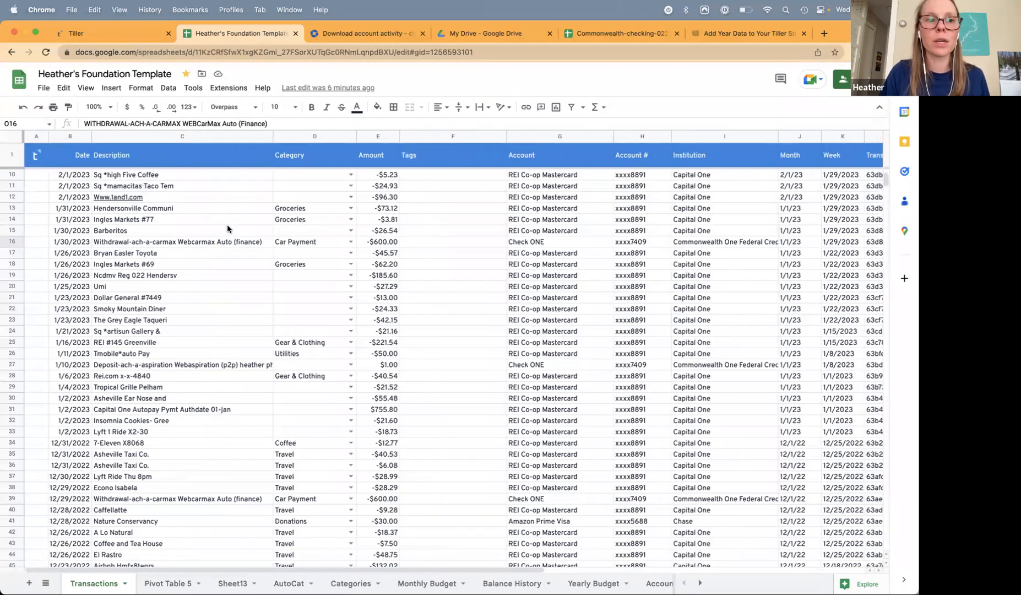
- Switch to Excel and open the Transactions sheet at its last columns
mouse_move(317, 575)
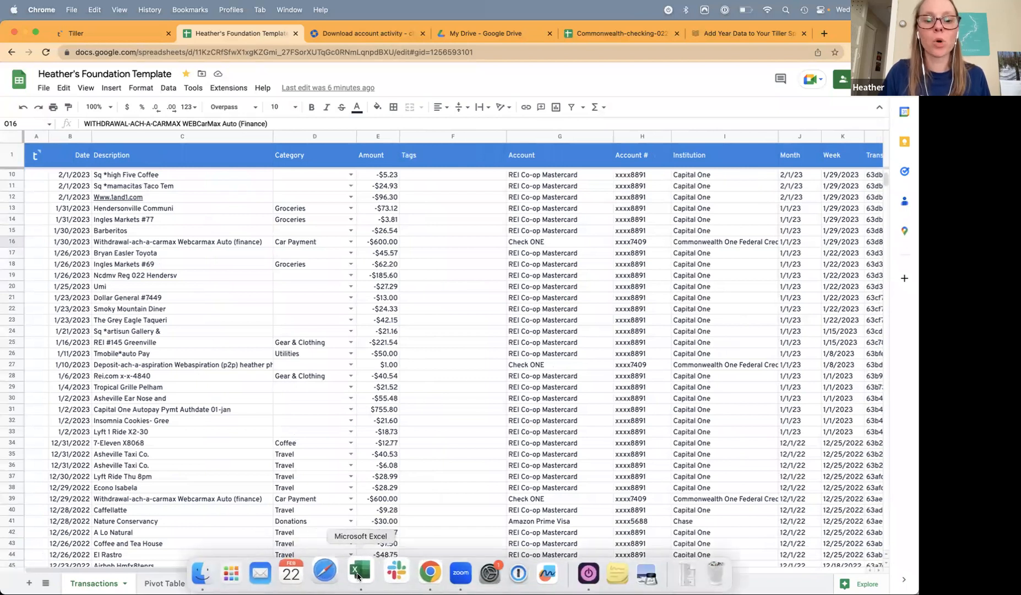
left_click(359, 575)
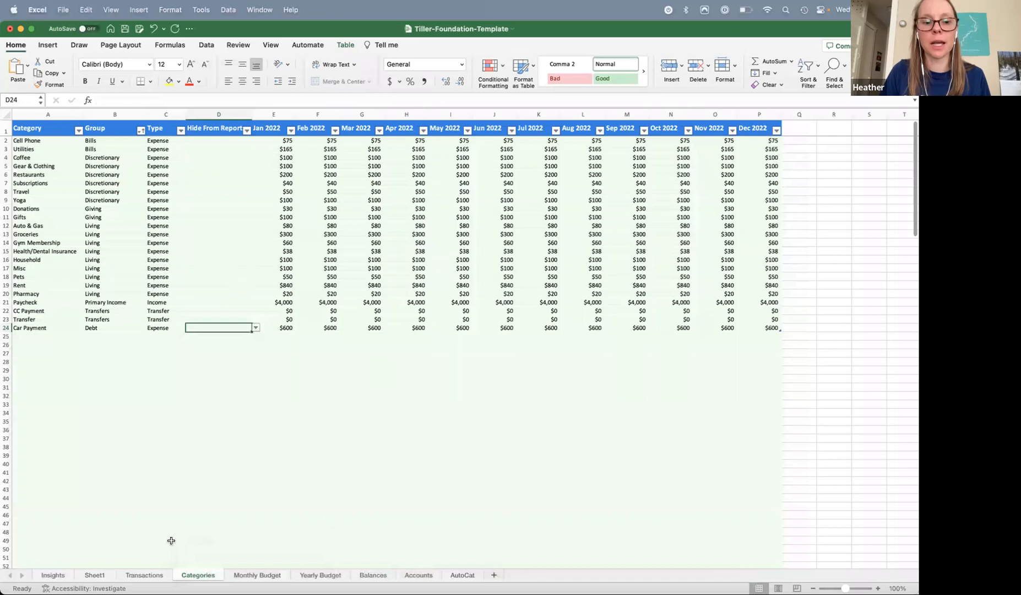
left_click(146, 576)
scroll(423, 218, "right", 10)
- Try adding a Tags header in the empty column after Year, and clear that header again
left_click(601, 126)
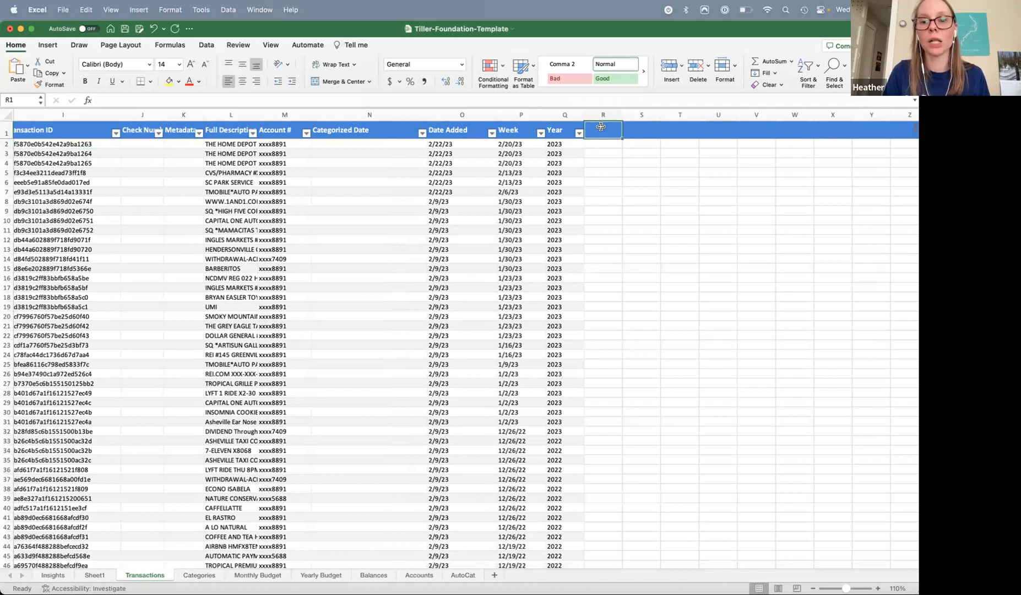
type("Tags")
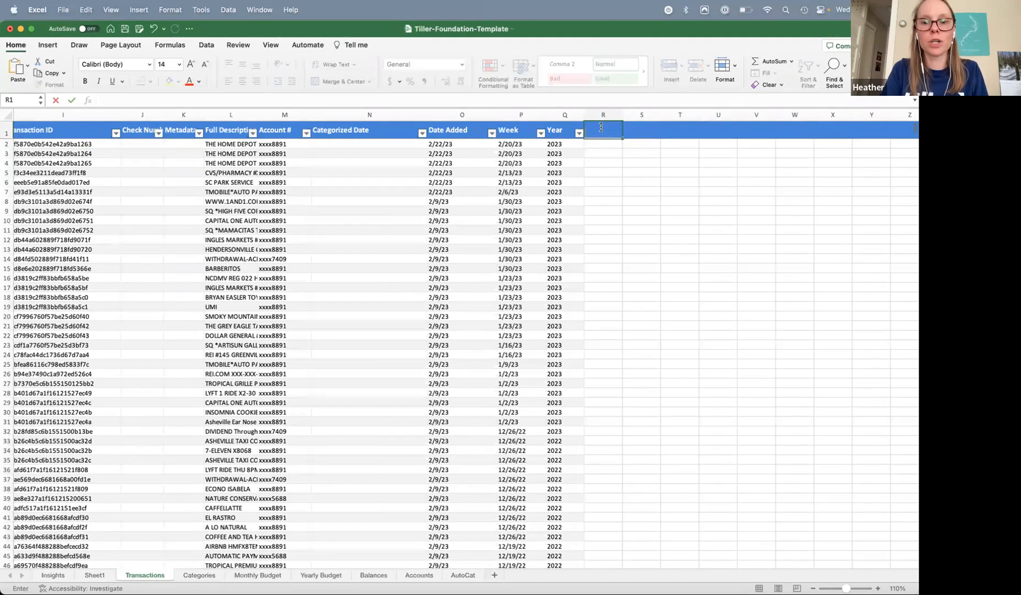
key("Return")
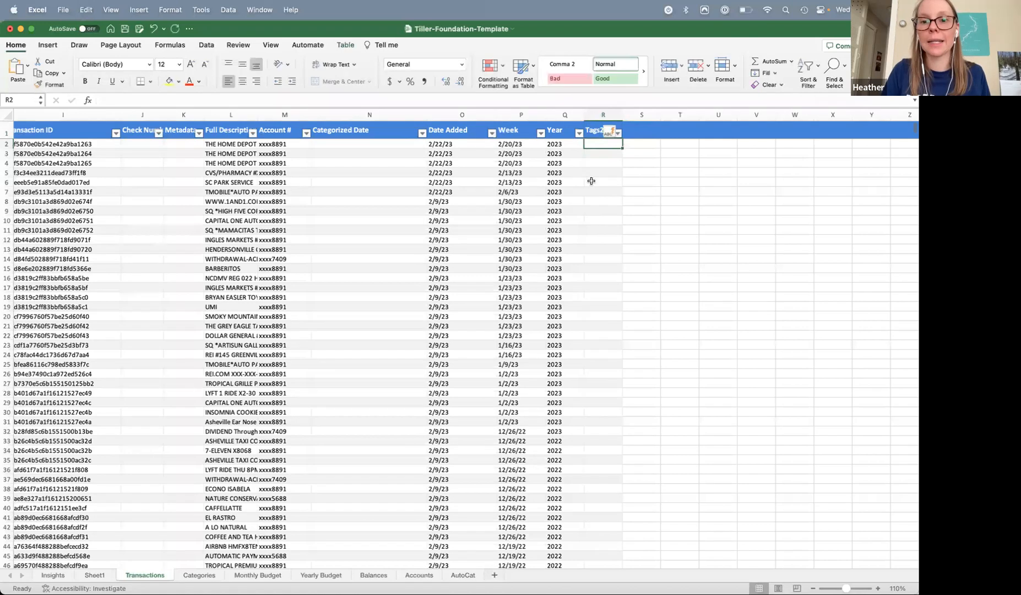
left_click(595, 130)
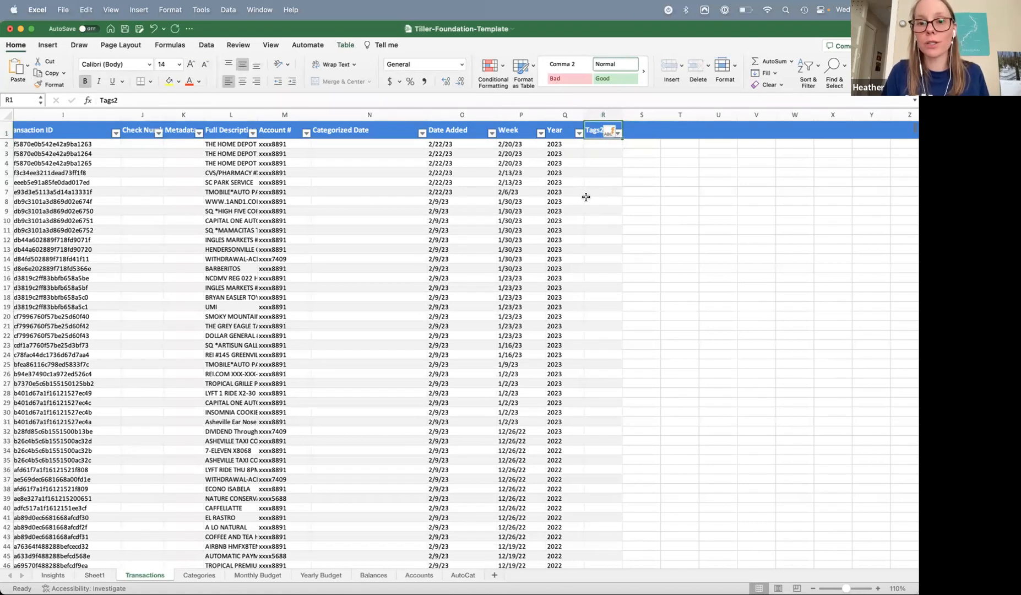
key("BackSpace")
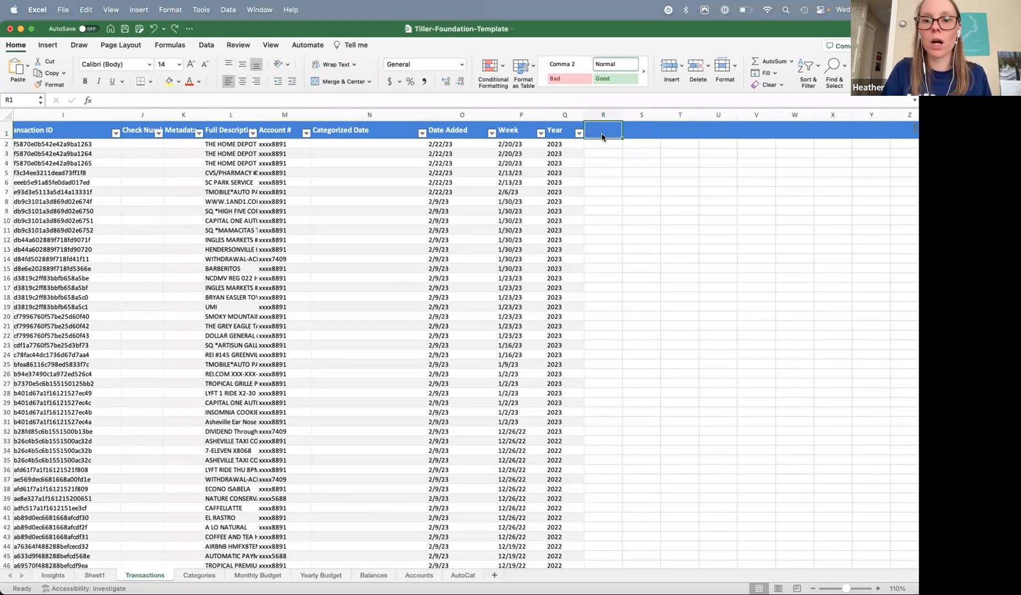
left_click(602, 114)
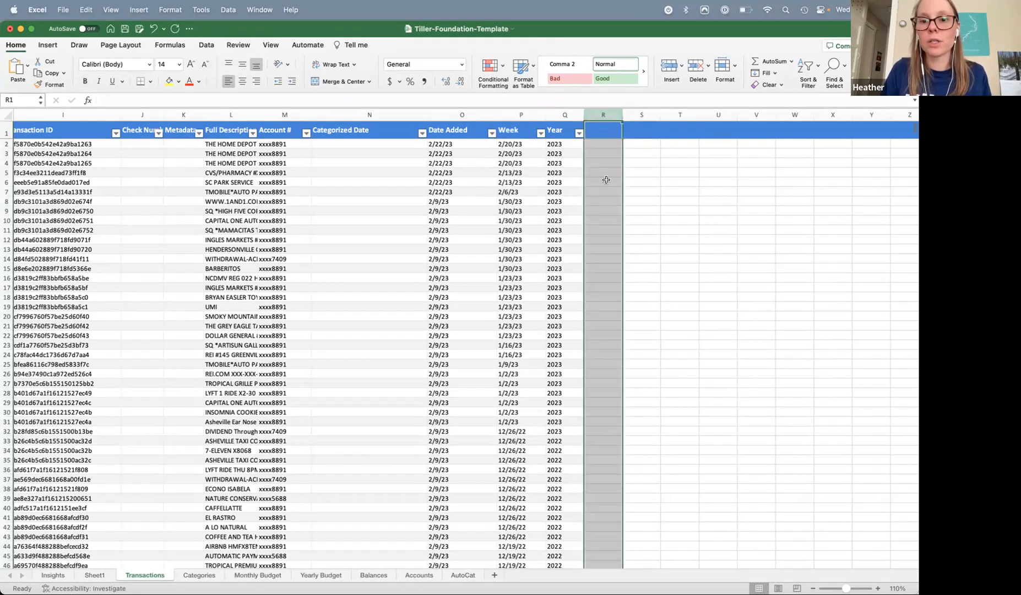
left_click(604, 191)
key("Up")
key("Up")
key("Up")
key("Up")
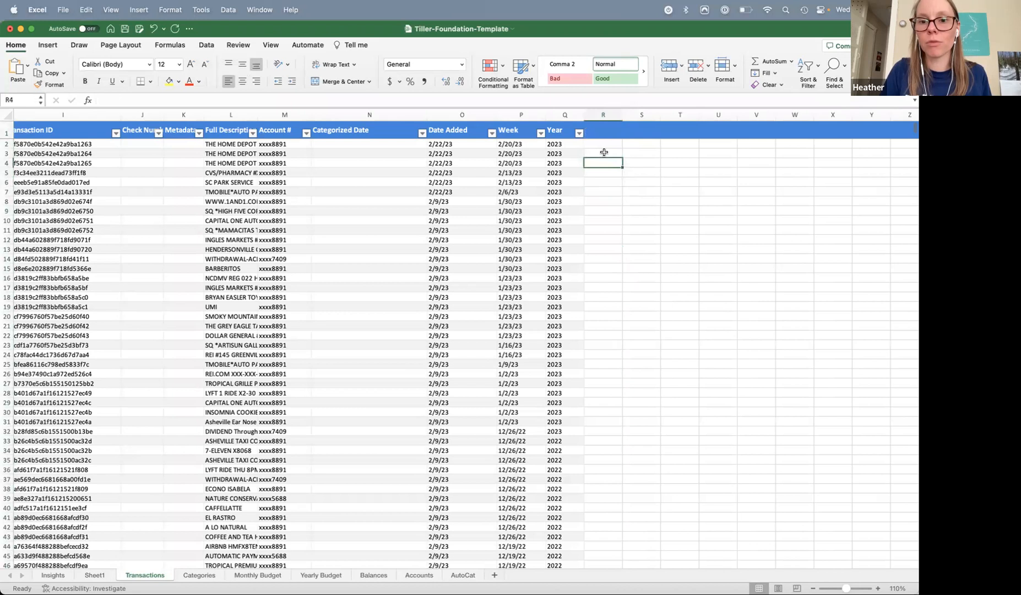
key("Down")
key("Down")
key("Down")
key("Down")
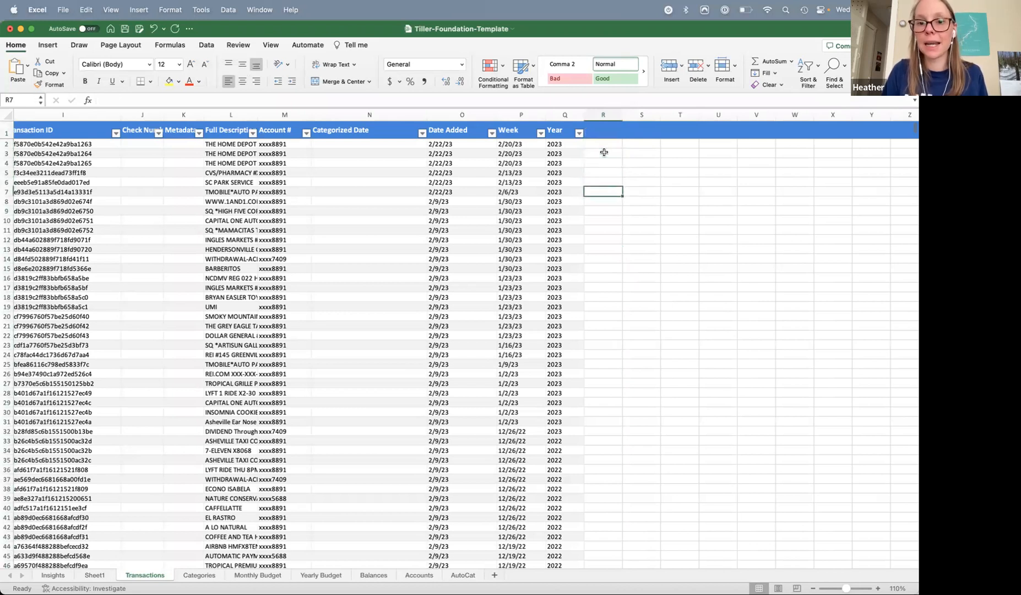
- Add a new column named Test directly after Year in the Transactions table
left_click(601, 134)
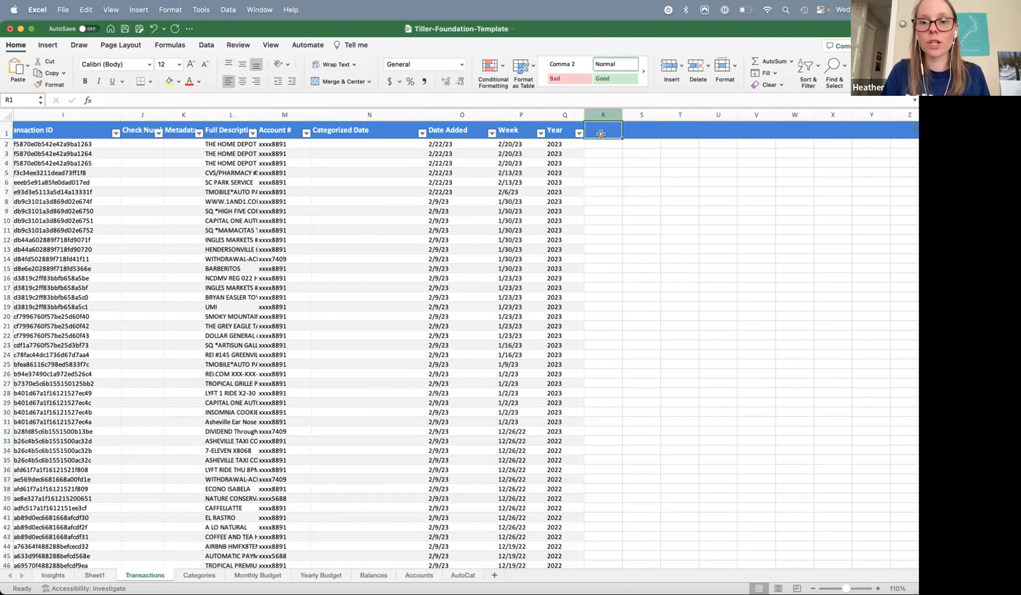
type("Test")
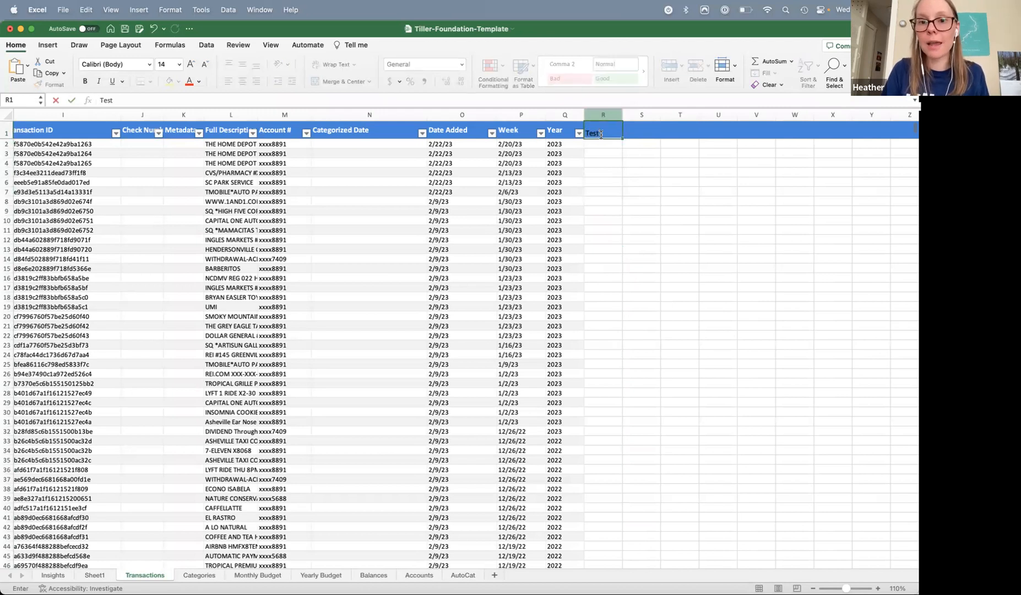
key("Return")
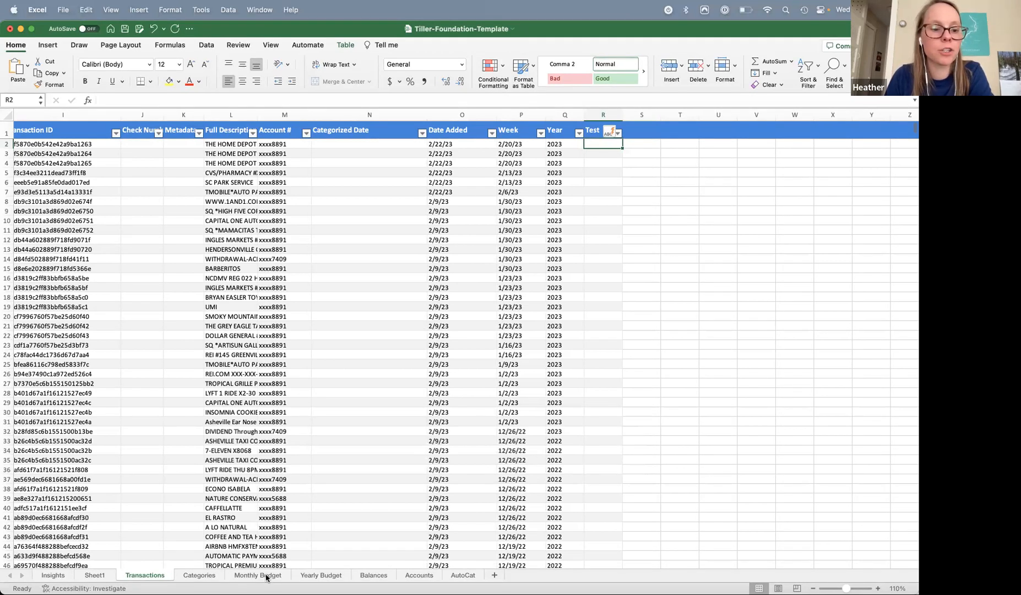
- Look over the Insights sheet and the December 2022 Monthly Budget sheet
left_click(52, 576)
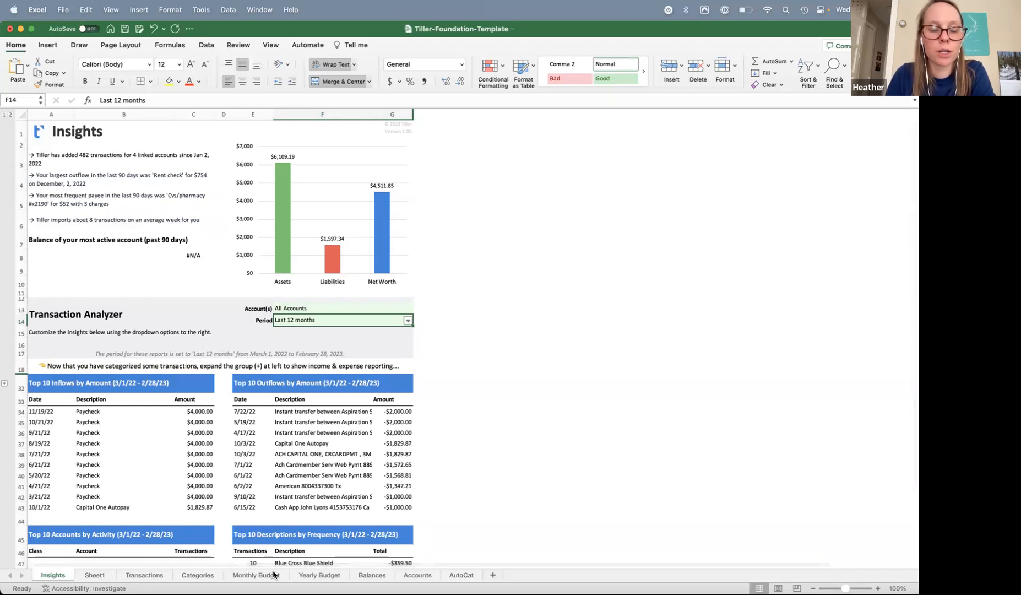
left_click(248, 575)
scroll(211, 299, "up", 10)
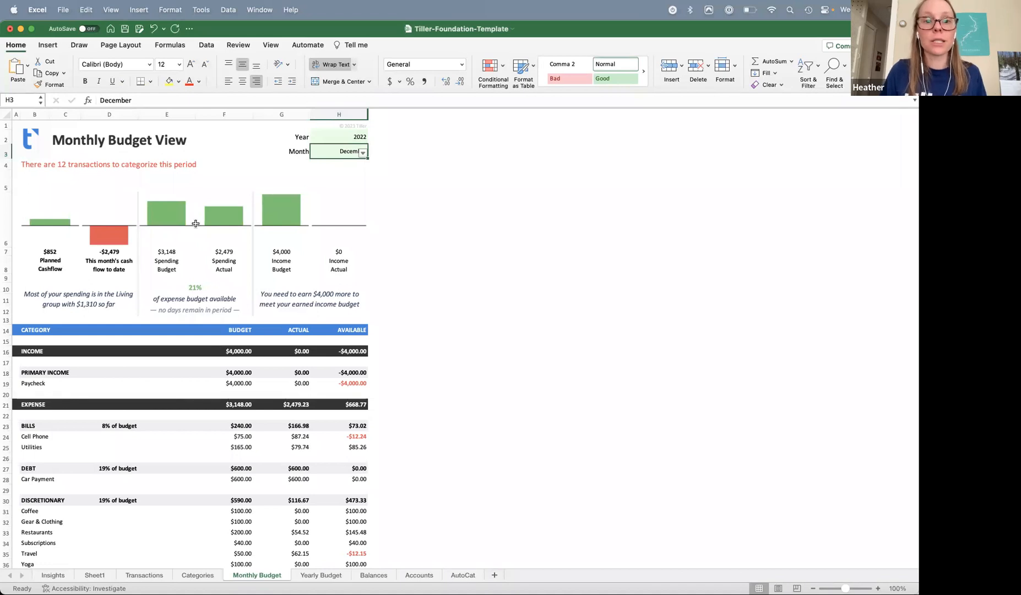
- Switch to Chrome and open the Tiller Community site, community.tillerhq.com, in a new tab
mouse_move(453, 588)
left_click(417, 571)
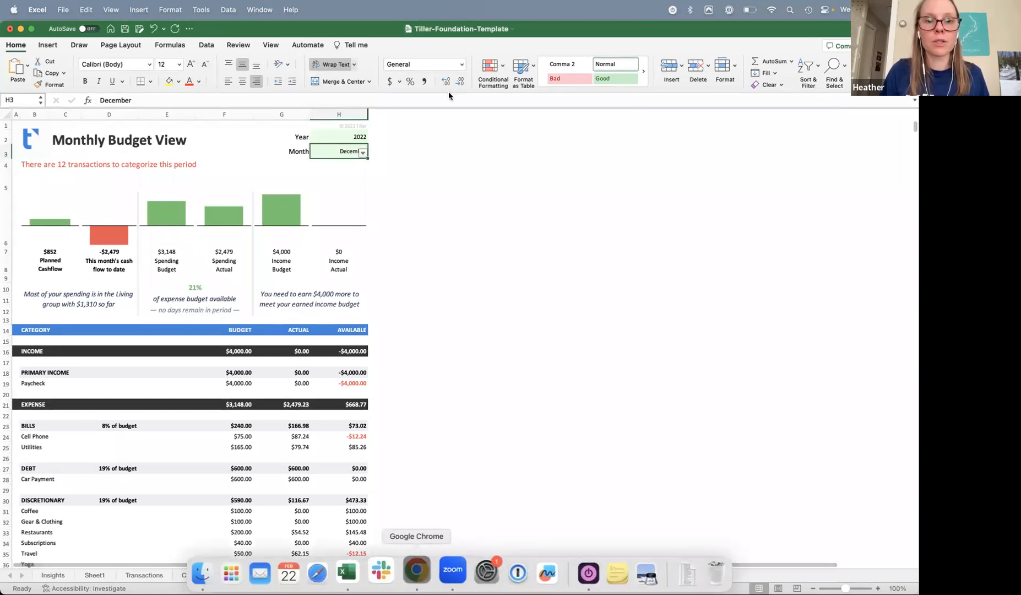
left_click(826, 34)
type("com")
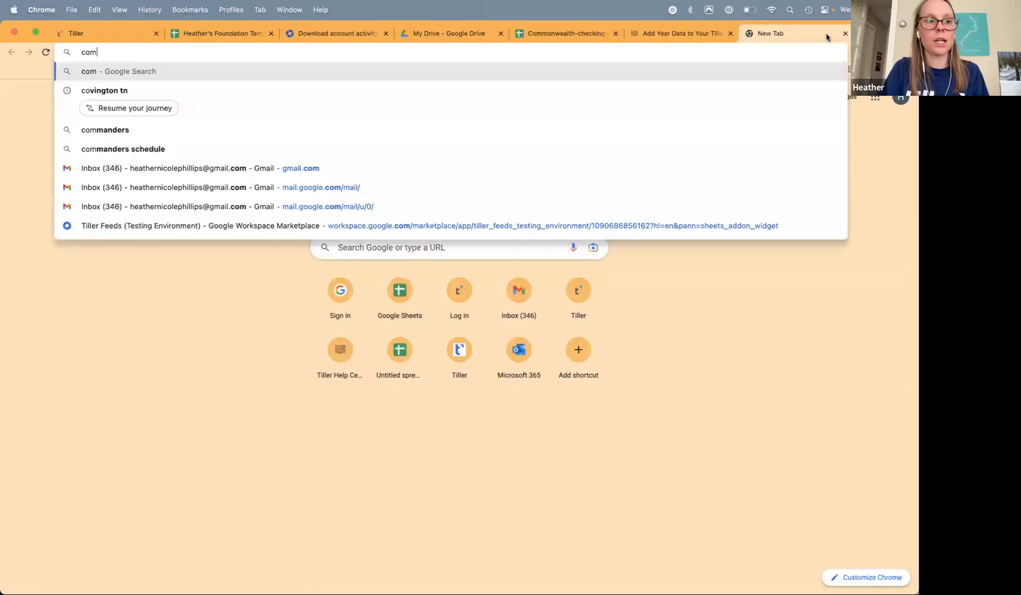
key("Return")
left_click(557, 51)
type("community.tillerhq.")
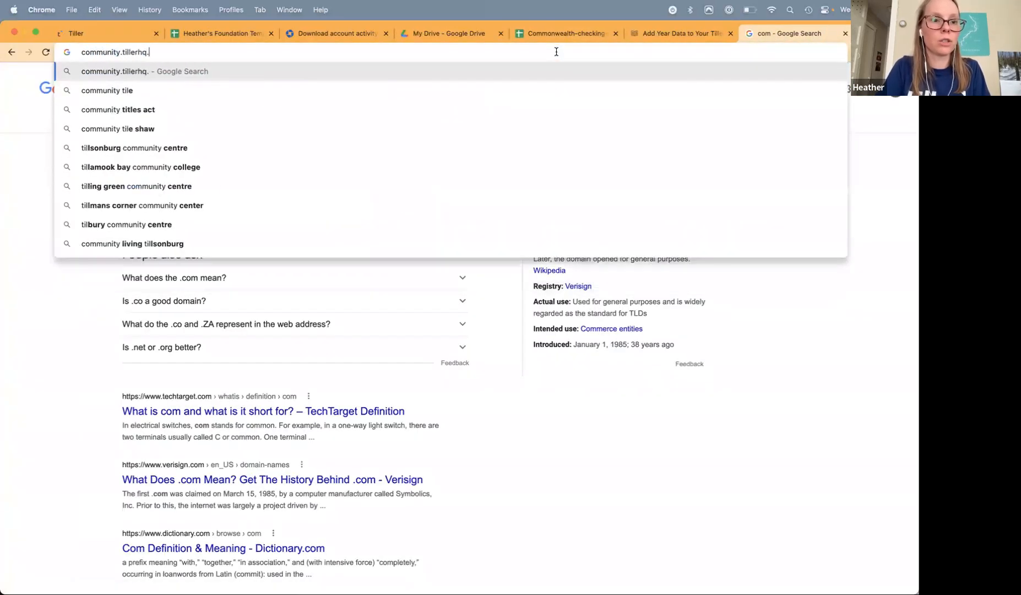
type("com")
key("Return")
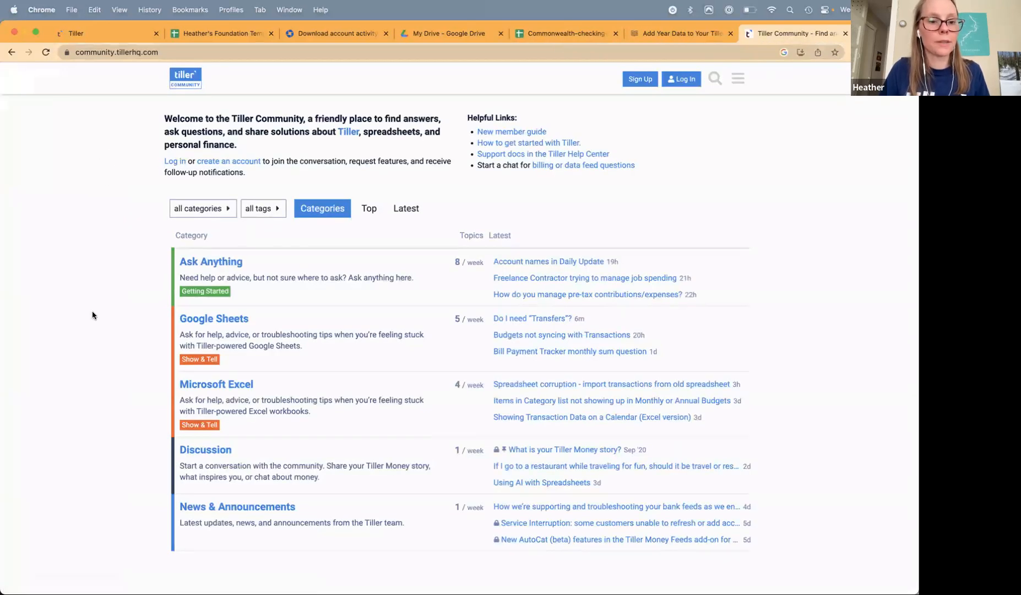
- Open the Category Tracker (Excel) topic in the Microsoft Excel Show & Tell section
scroll(92, 310, "down", 2)
left_click(206, 321)
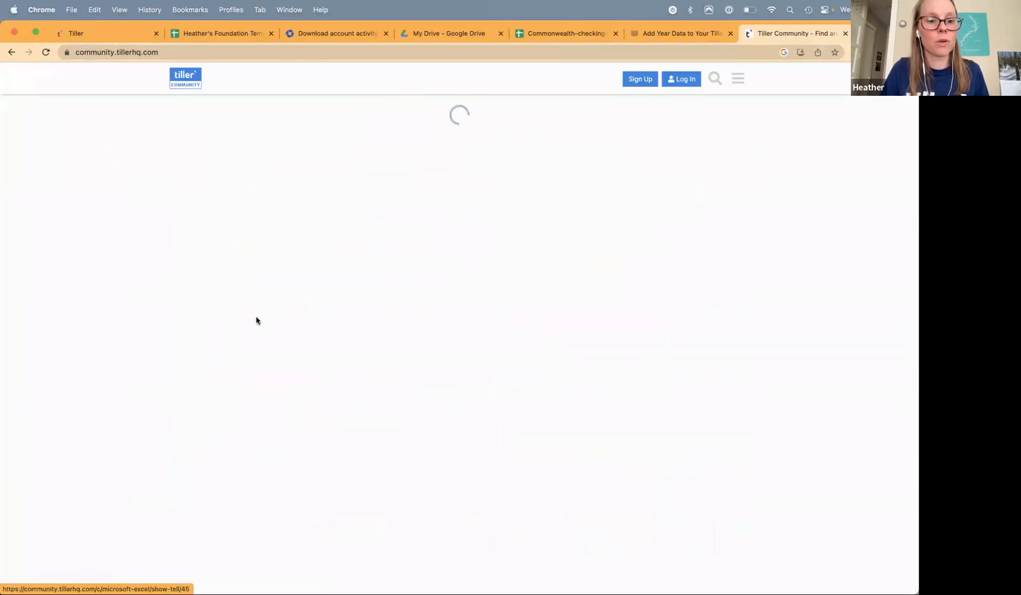
scroll(128, 337, "down", 3)
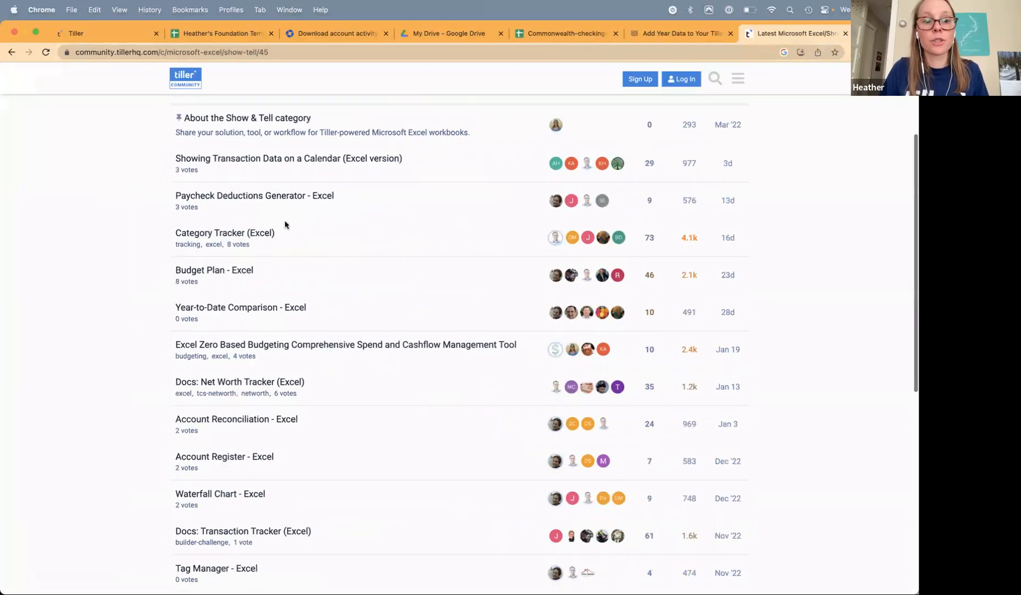
left_click(228, 235)
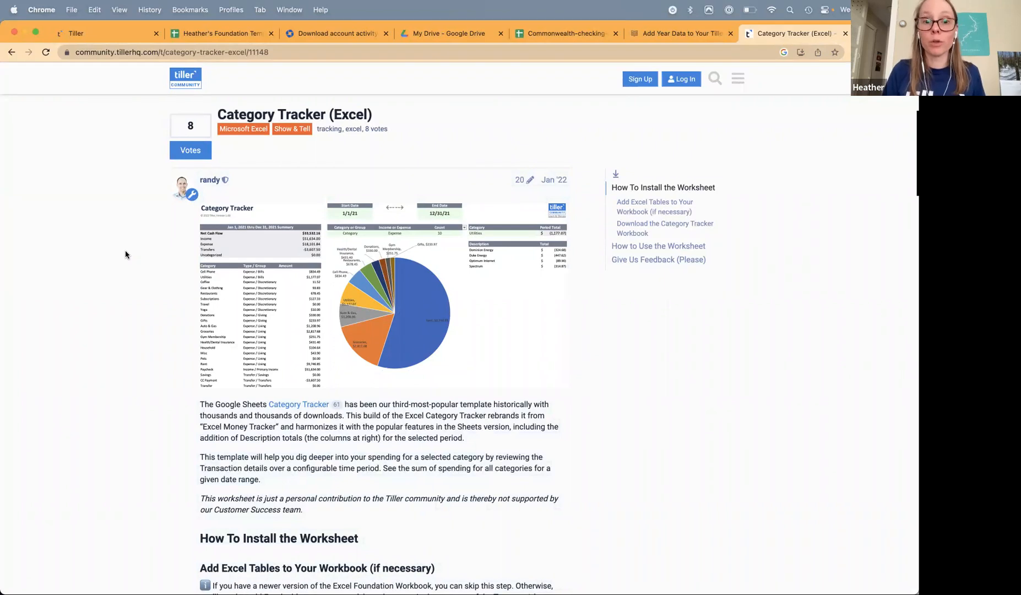
- Return through the Show & Tell topic list to the Tiller Community home page
left_click(302, 127)
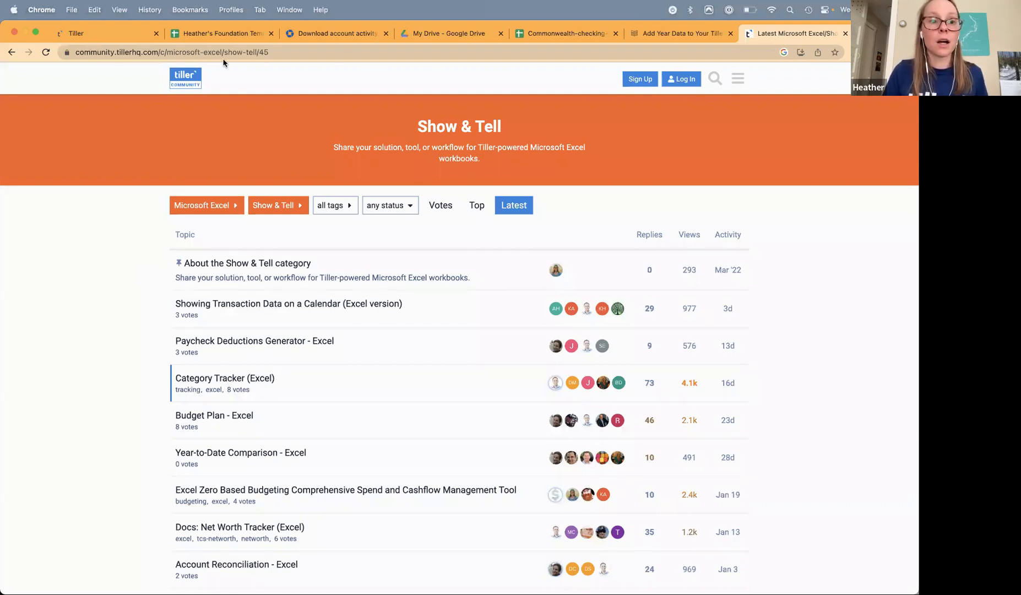
left_click(192, 82)
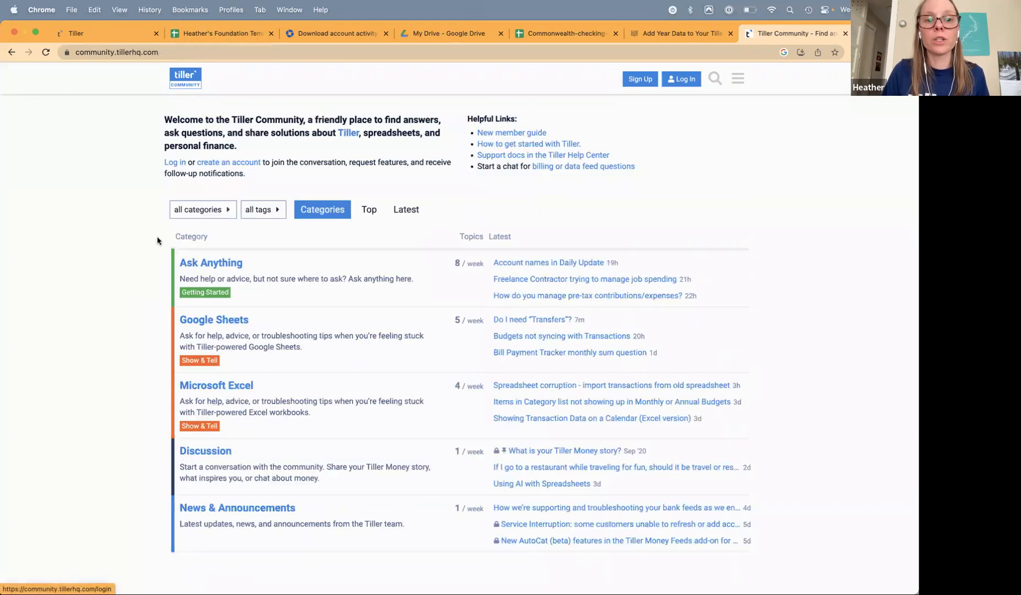